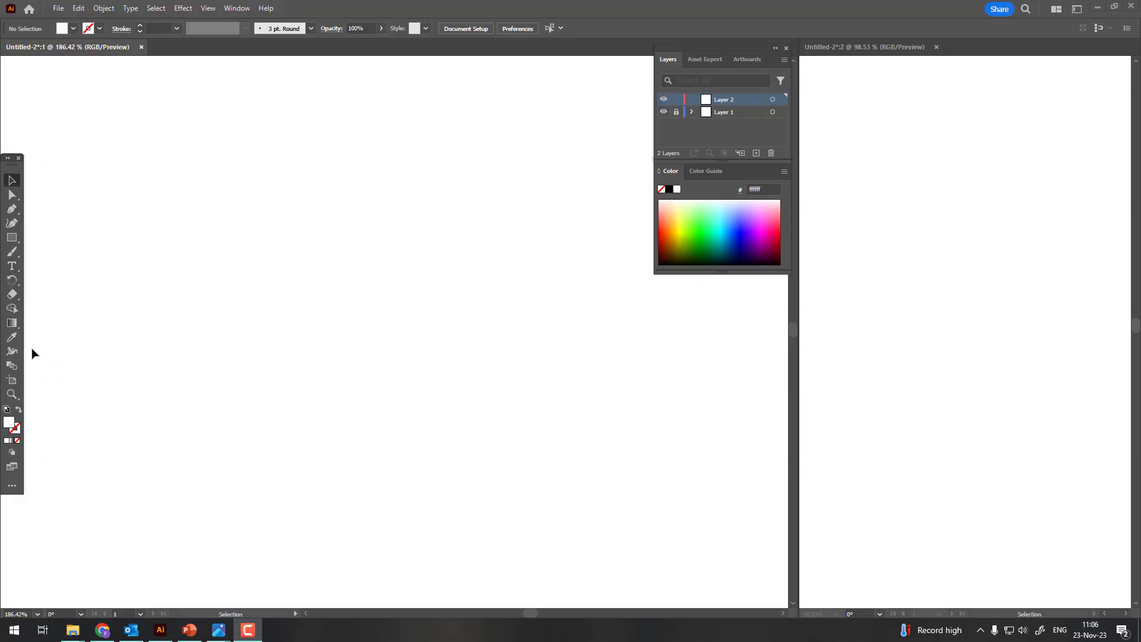
Step: Draw a four-point open zigzag roof path: left end, peak, right corner and short tail
left_click(11, 210)
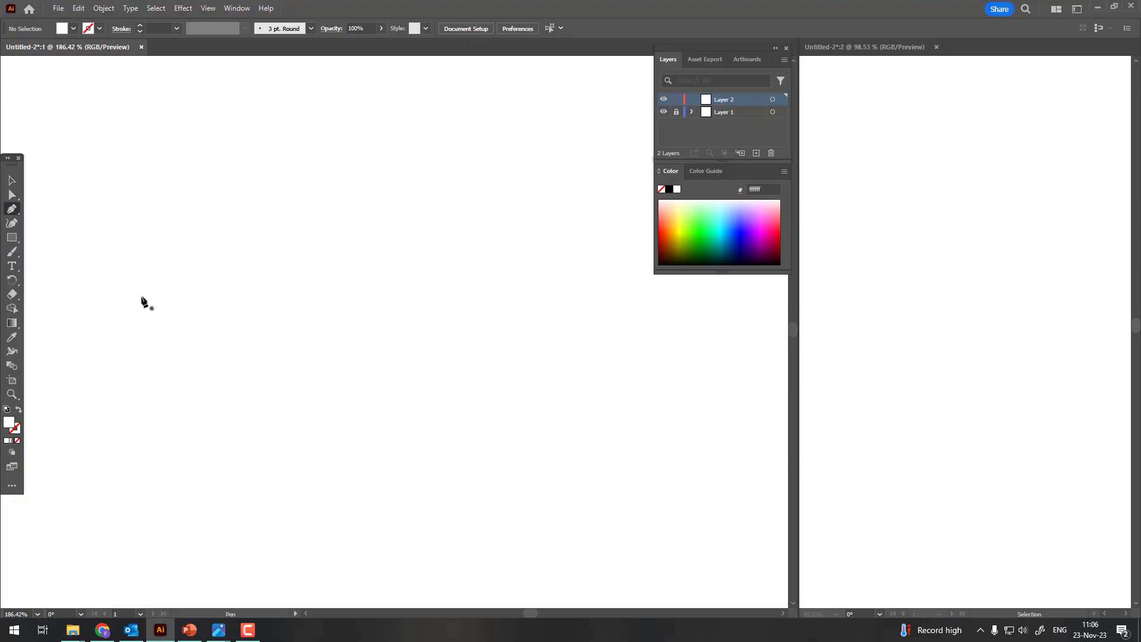
left_click(290, 161)
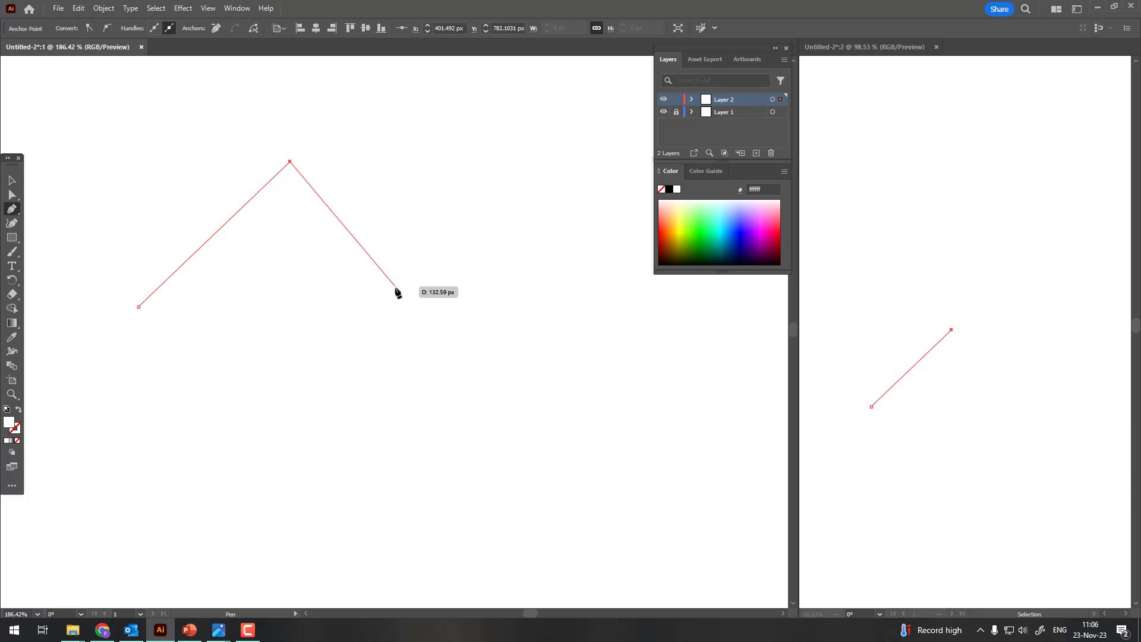
left_click(434, 306)
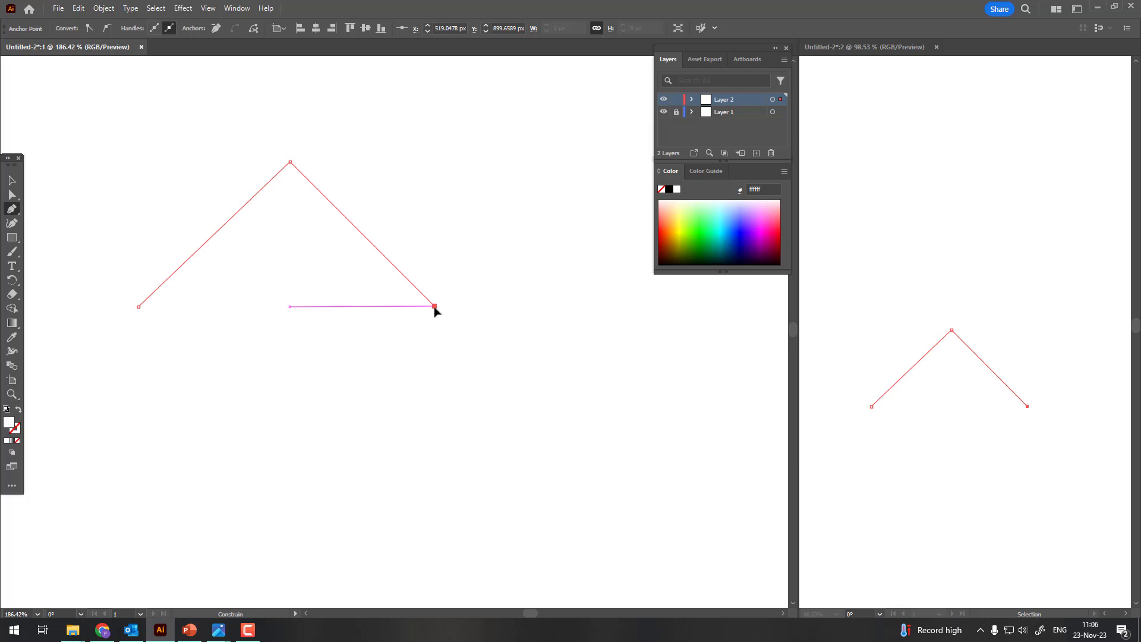
left_click(538, 329)
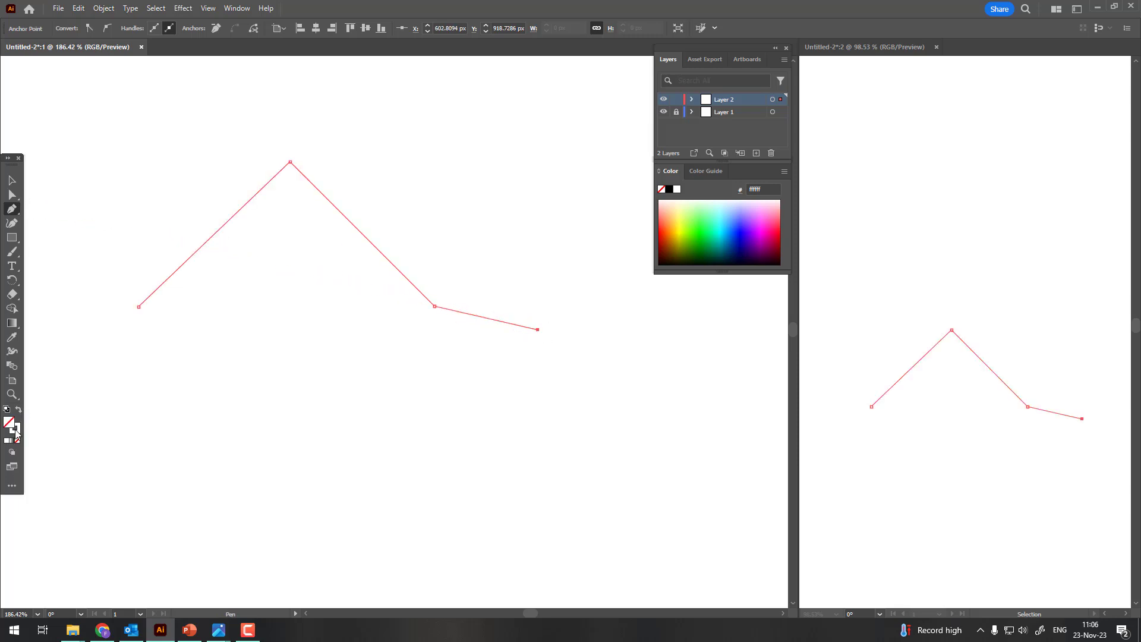
Step: Give the roof path a dark grey-blue #464d56 stroke
double_click(16, 431)
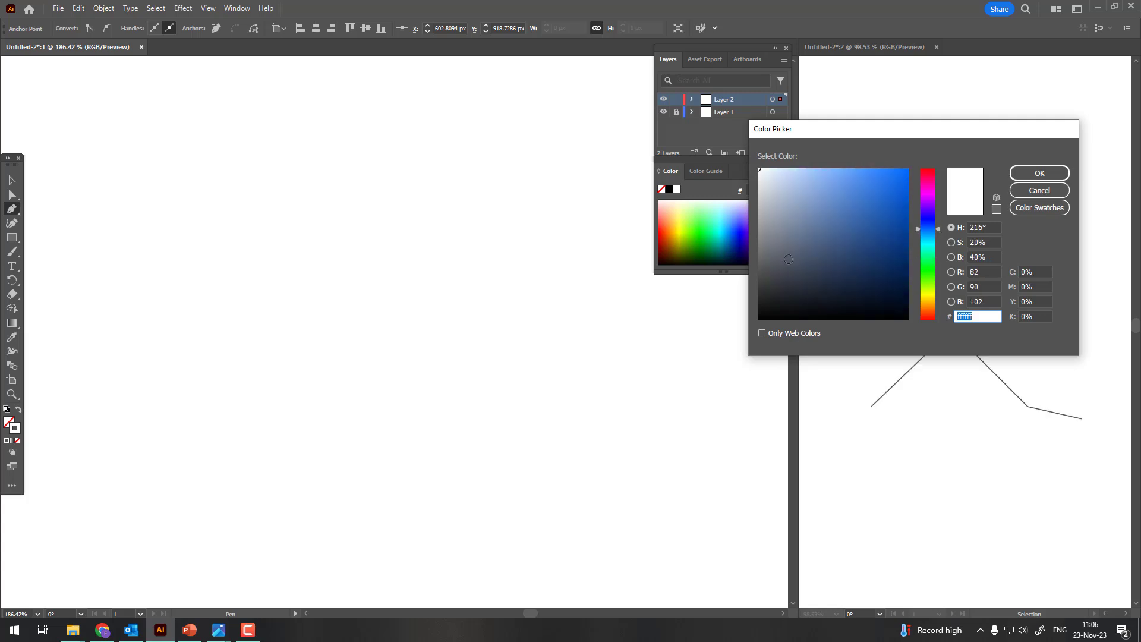
left_click(786, 269)
left_click(1039, 172)
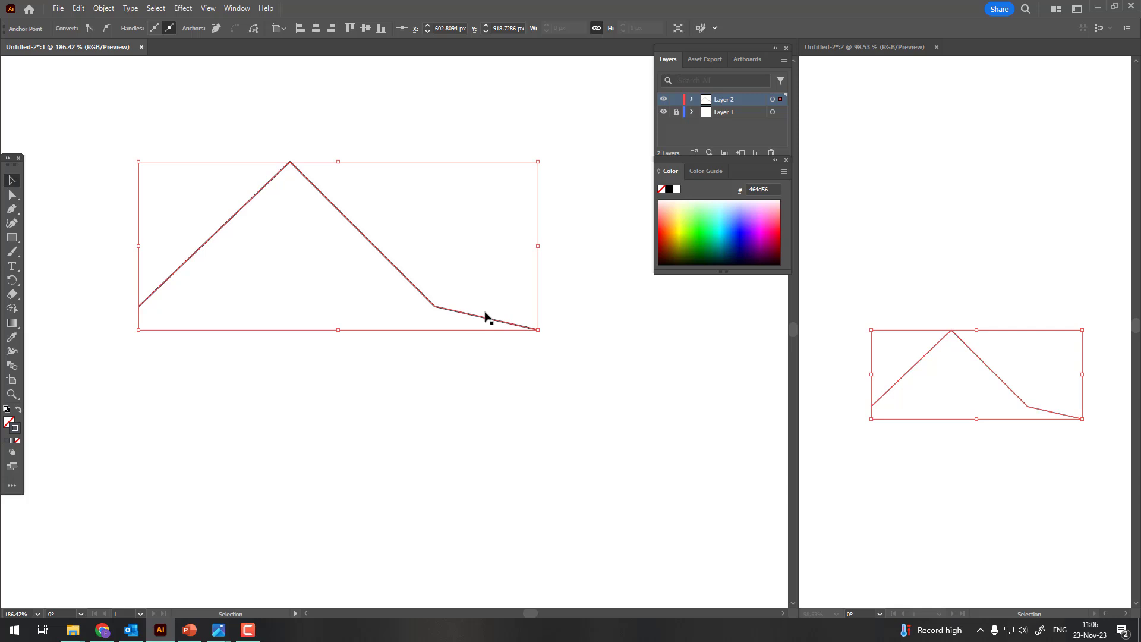
Step: Set the roof line's stroke to 12 pt with Round Cap ends
left_click_drag(400, 255, 497, 314)
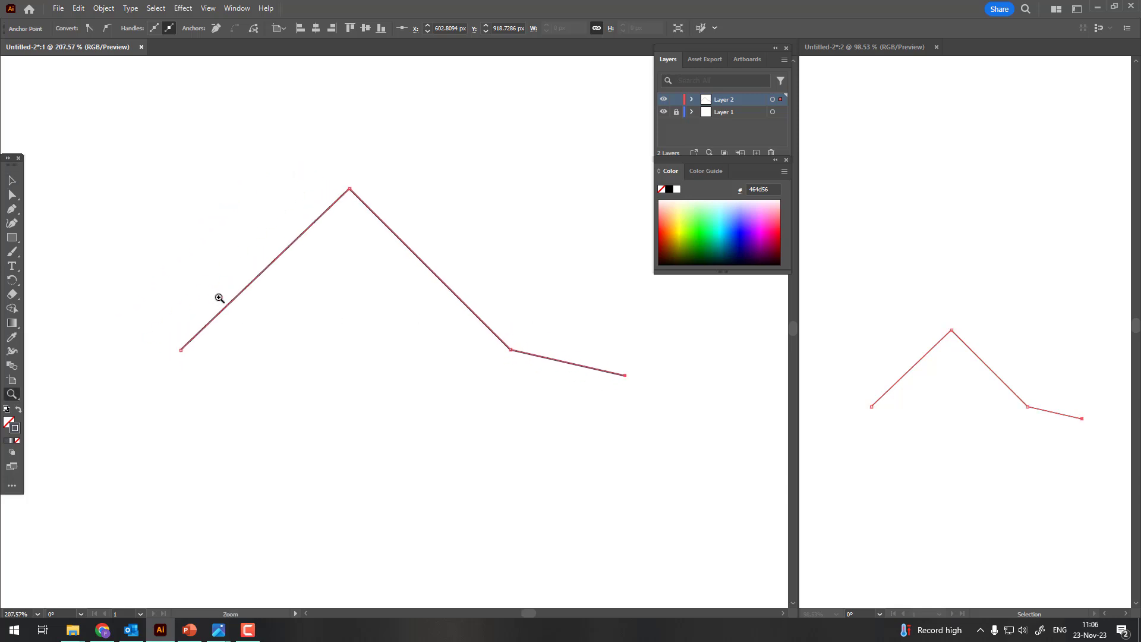
key("v")
left_click_drag(467, 414, 224, 309)
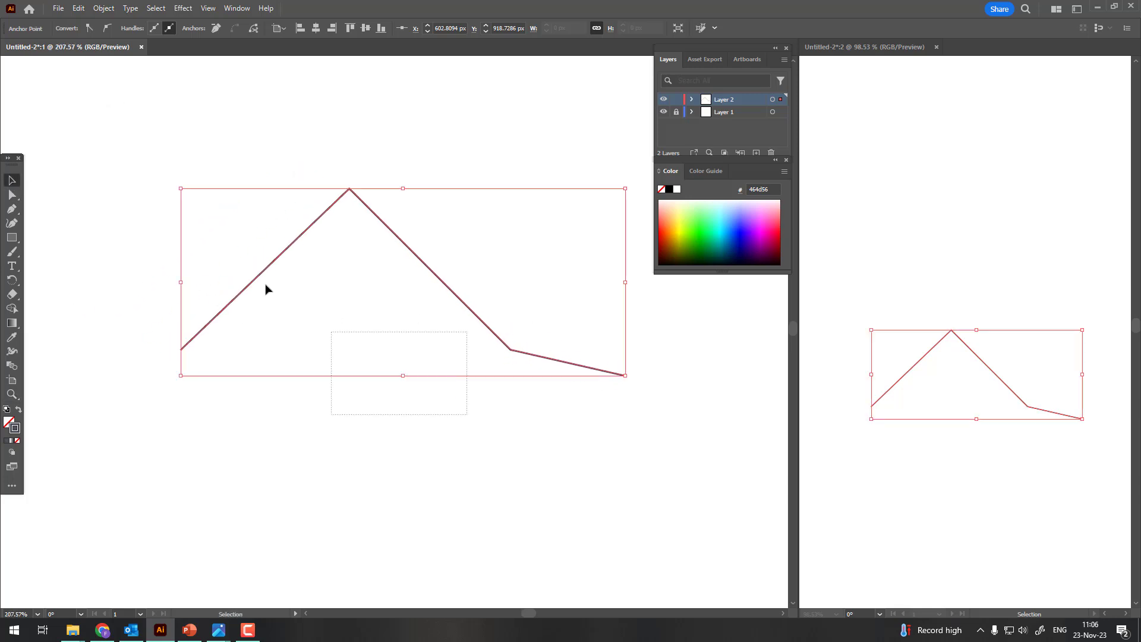
left_click(142, 28)
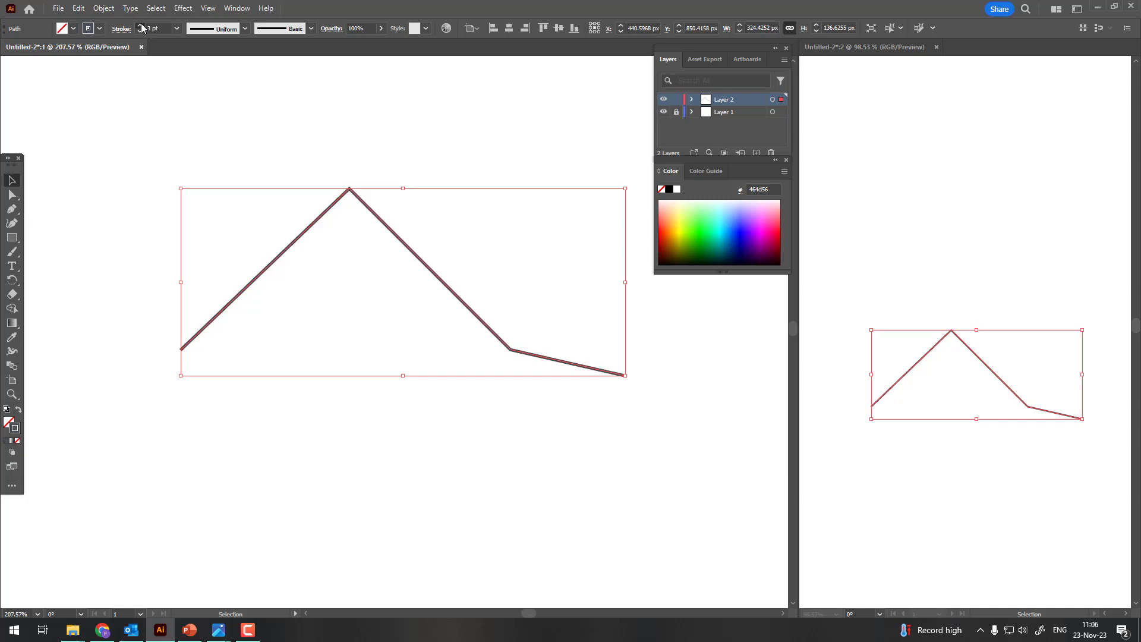
left_click(141, 28)
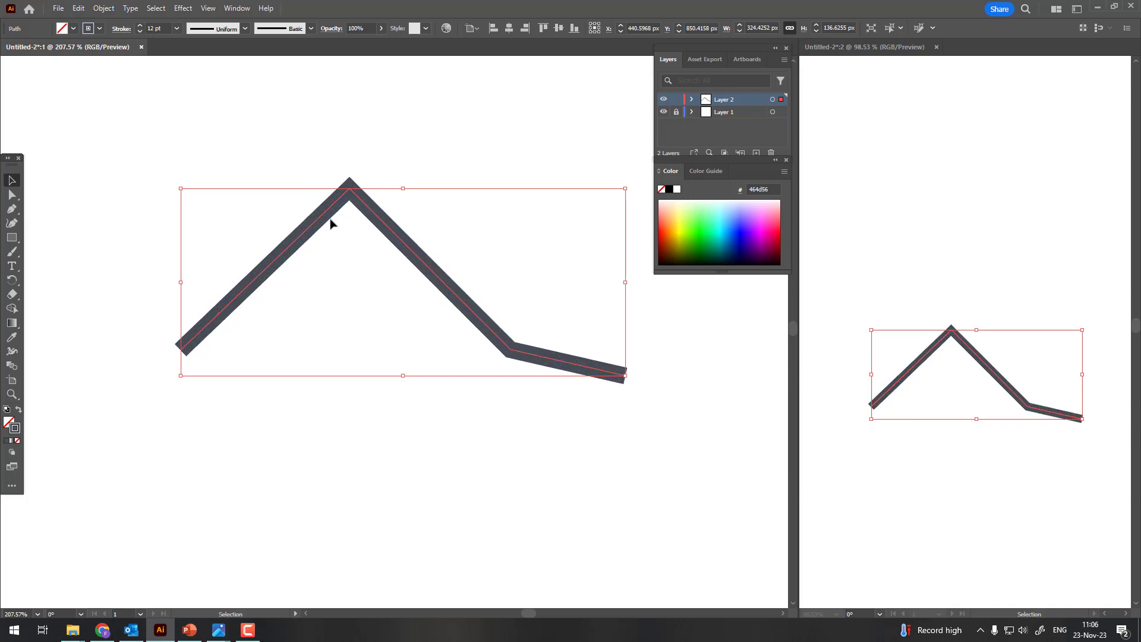
left_click(120, 28)
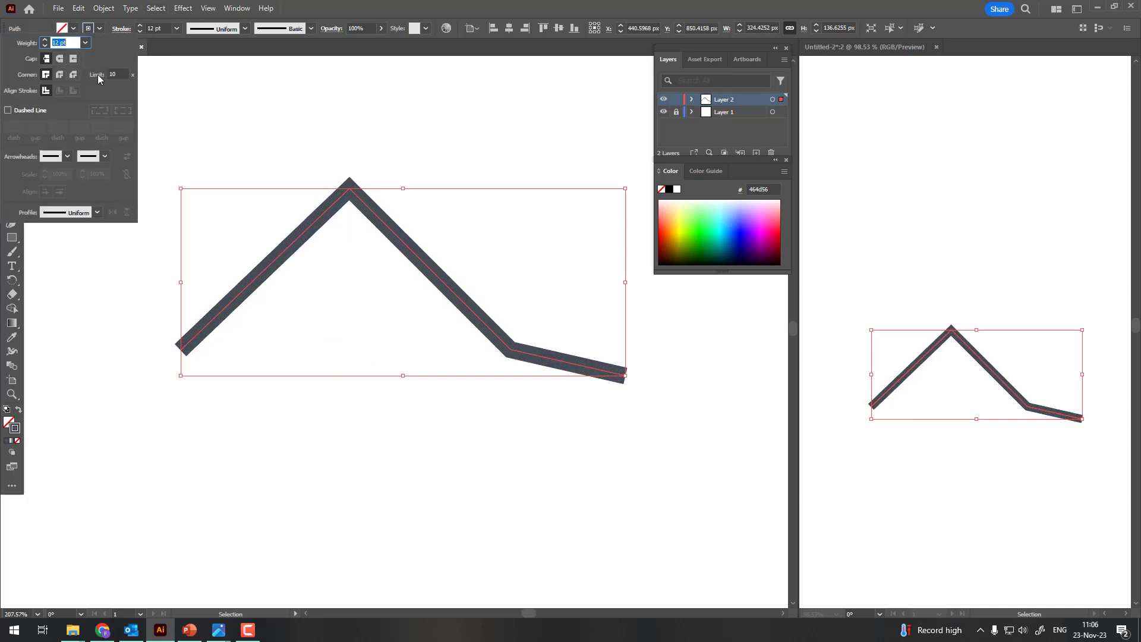
left_click(60, 59)
left_click(530, 458)
Step: Thicken the roof stroke slightly more, then deselect it
left_click_drag(542, 458, 513, 467)
left_click(486, 390)
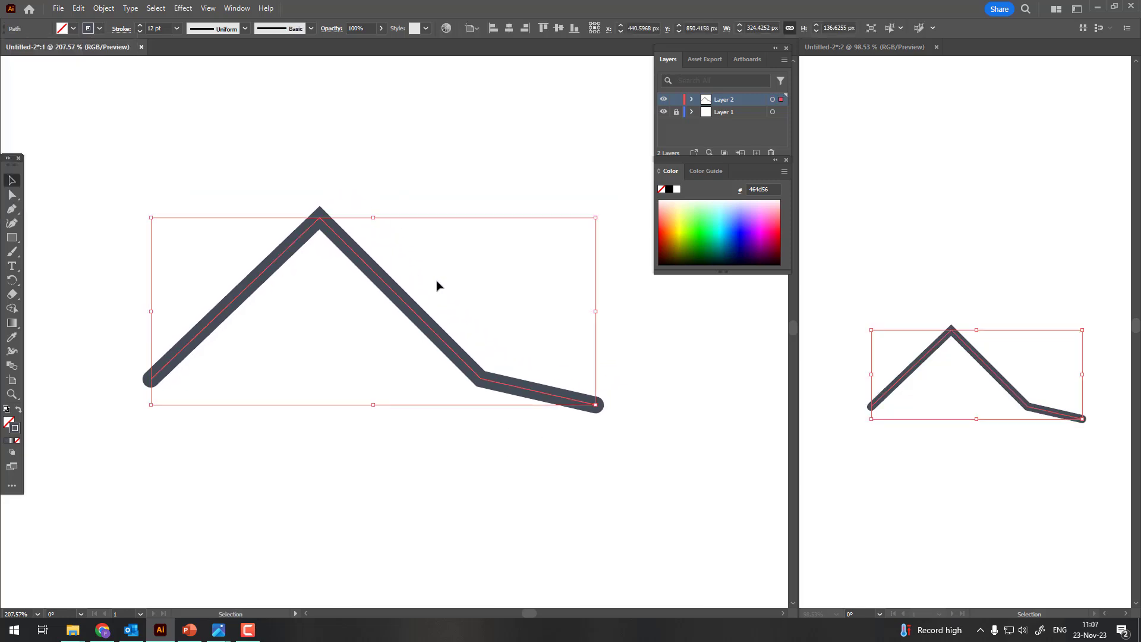
left_click(445, 481)
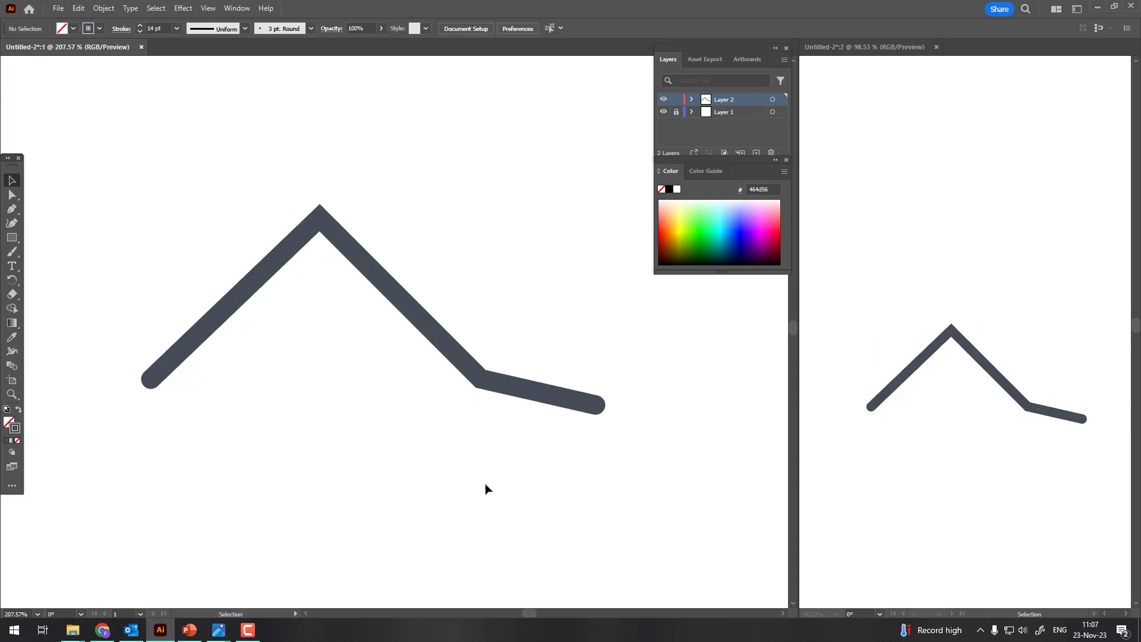
key("z")
left_click(452, 440, "alt")
Step: Draw a large rectangle spanning beneath the roof line
left_click_drag(416, 395, 383, 373)
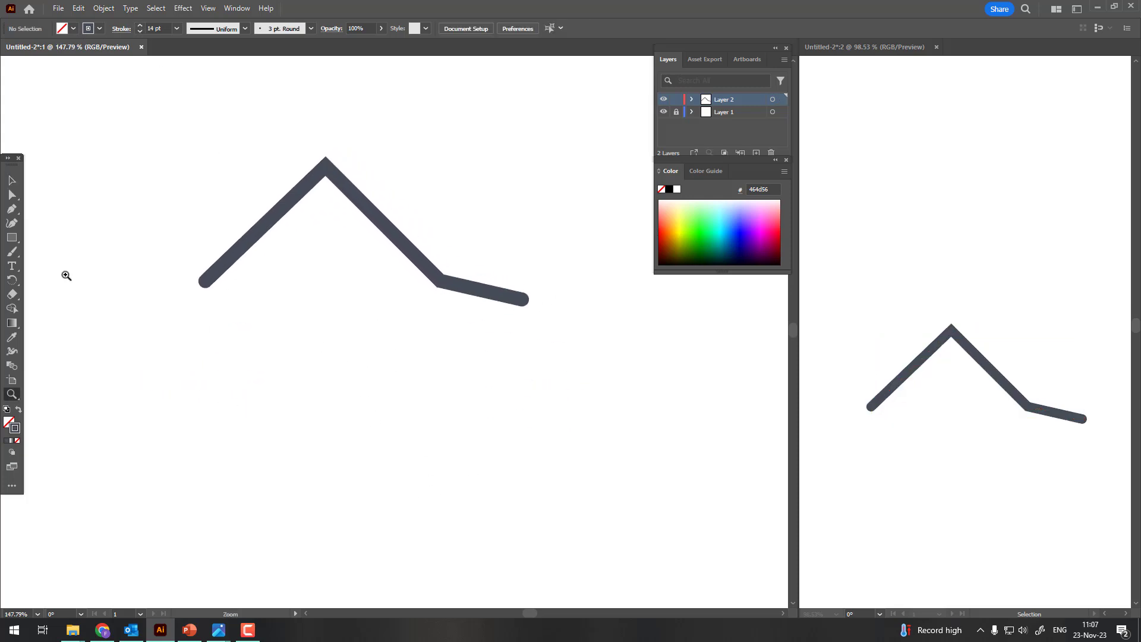
left_click(11, 239)
left_click_drag(206, 167, 499, 465)
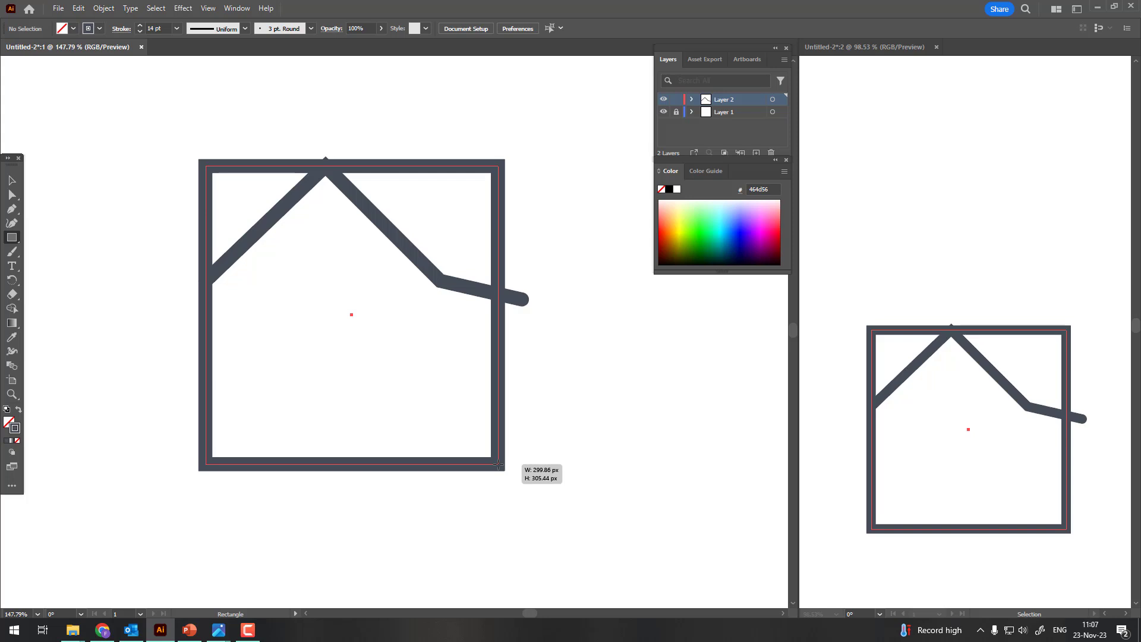
left_click_drag(490, 474, 488, 499)
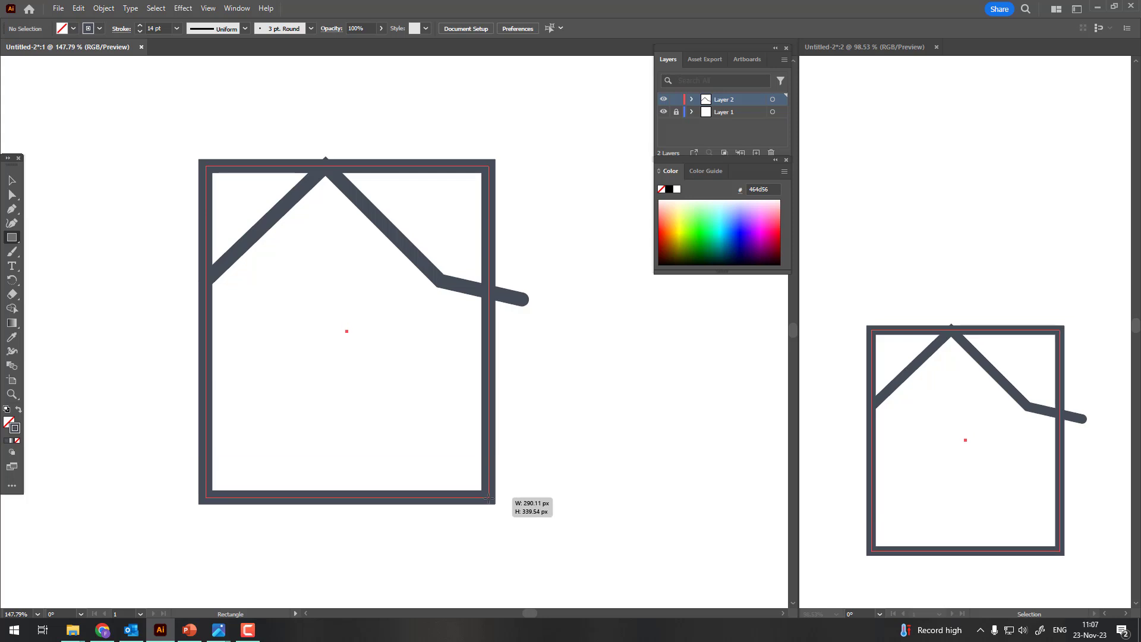
Step: Lower the rectangle's top edge so it meets the roof eaves
left_click(12, 180)
left_click(1024, 429)
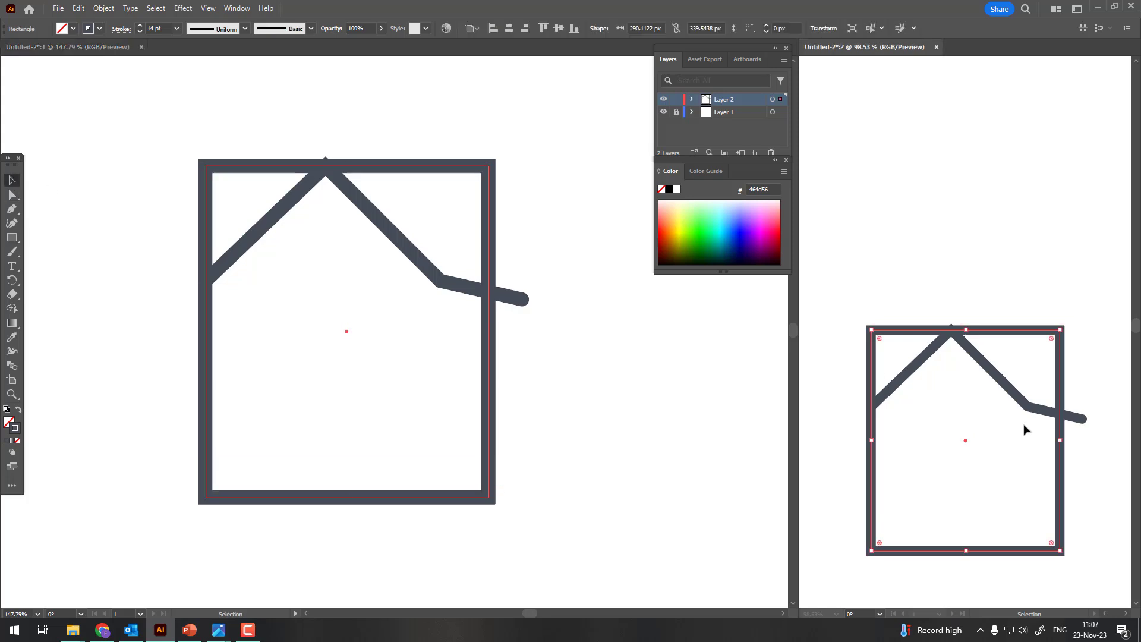
left_click_drag(1018, 477, 1029, 382)
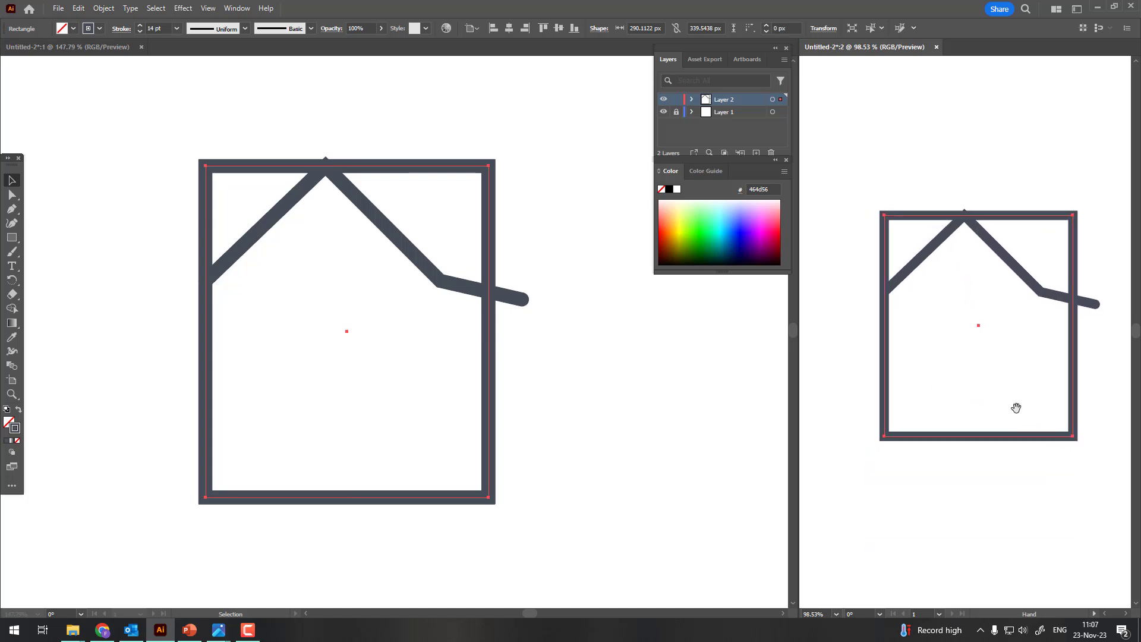
left_click(591, 505)
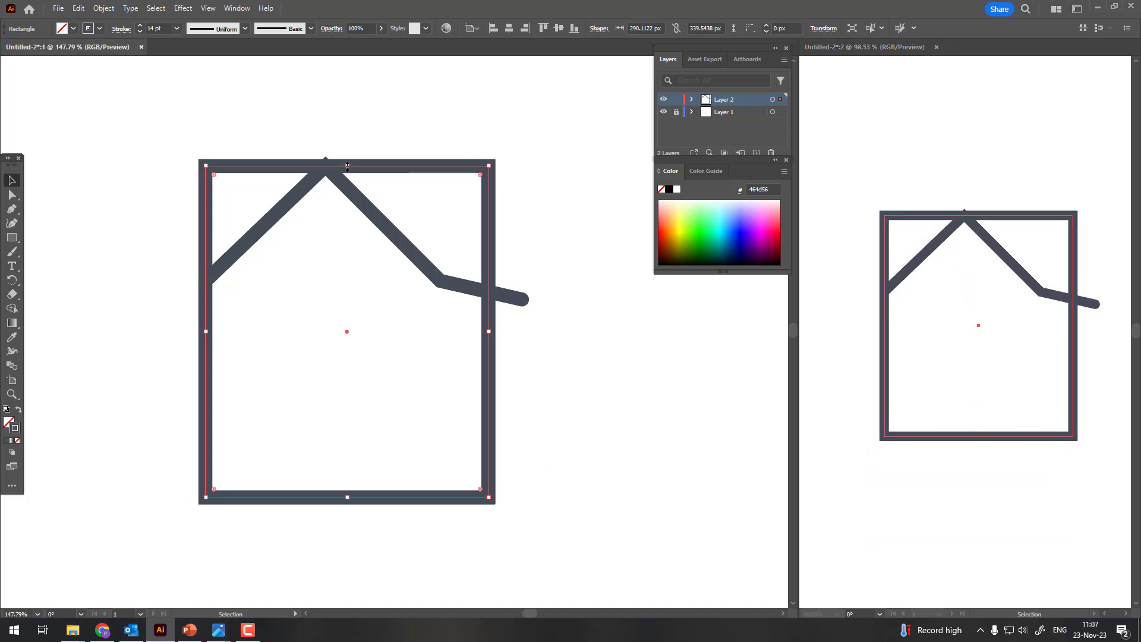
left_click_drag(347, 166, 349, 299)
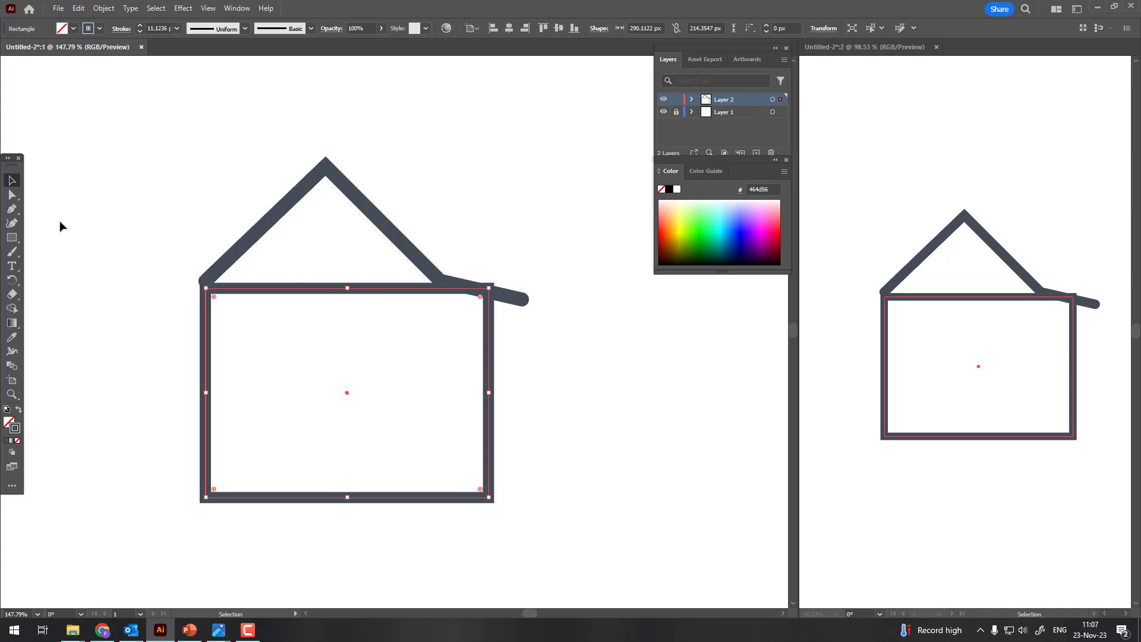
Step: Swap to a coral #d66b56 fill with no outline, and narrow the rectangle from the left
left_click(19, 409)
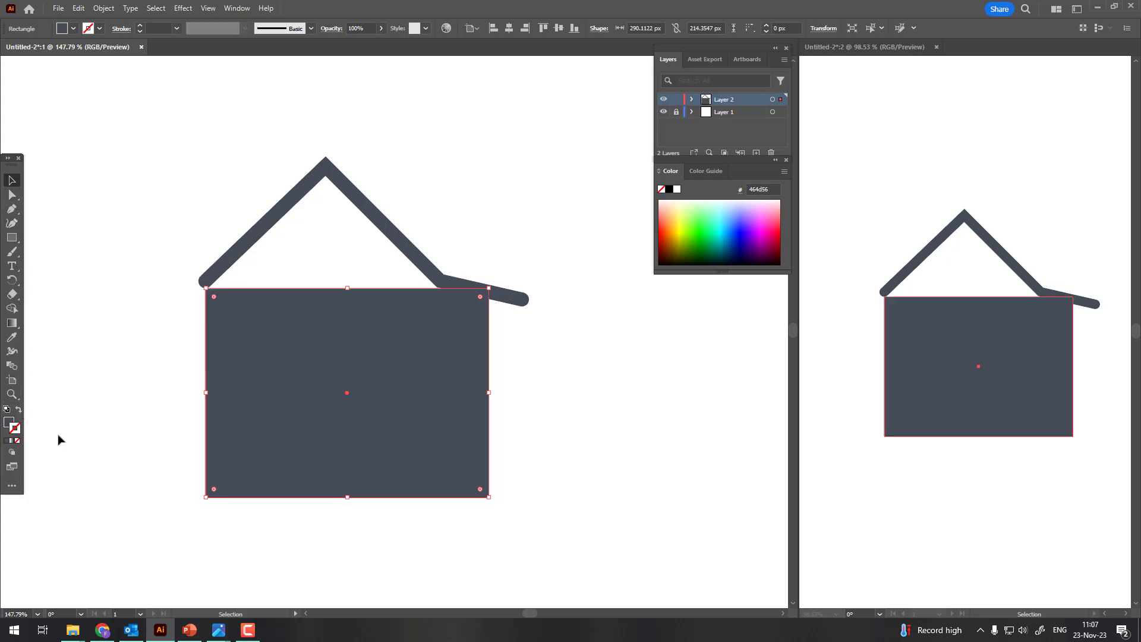
double_click(7, 423)
left_click_drag(873, 124, 612, 53)
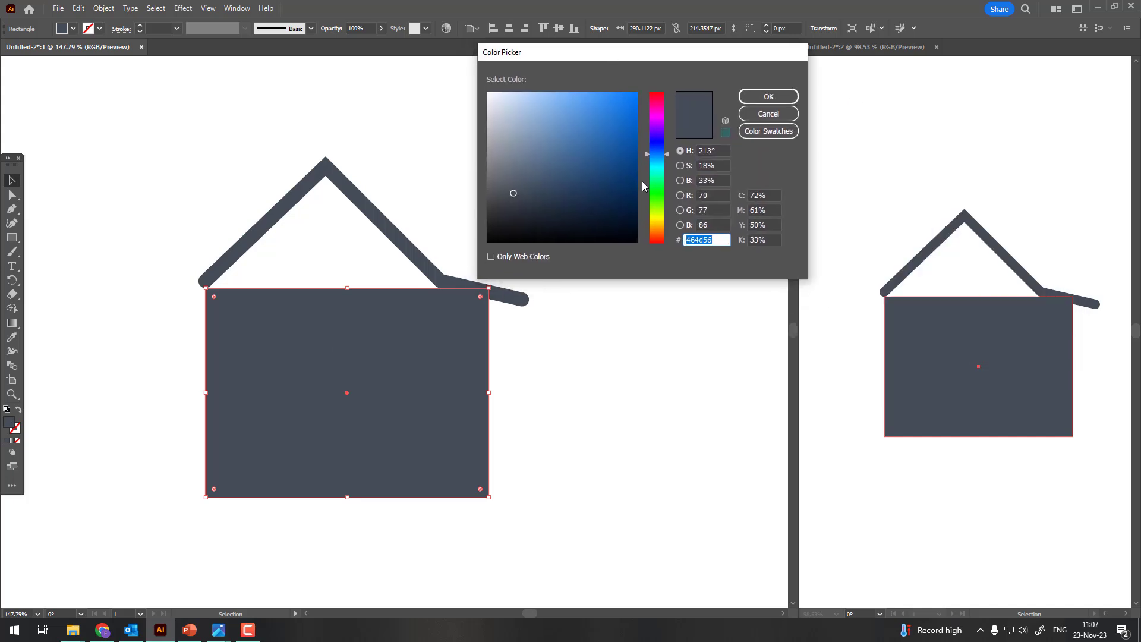
left_click_drag(663, 175, 660, 240)
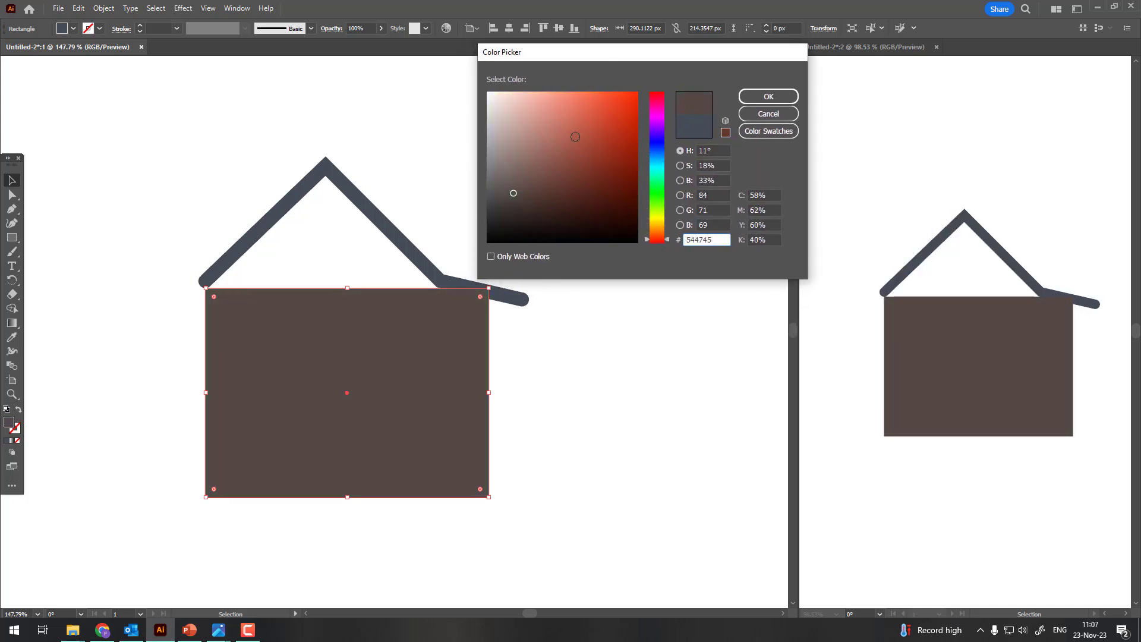
left_click_drag(575, 136, 577, 116)
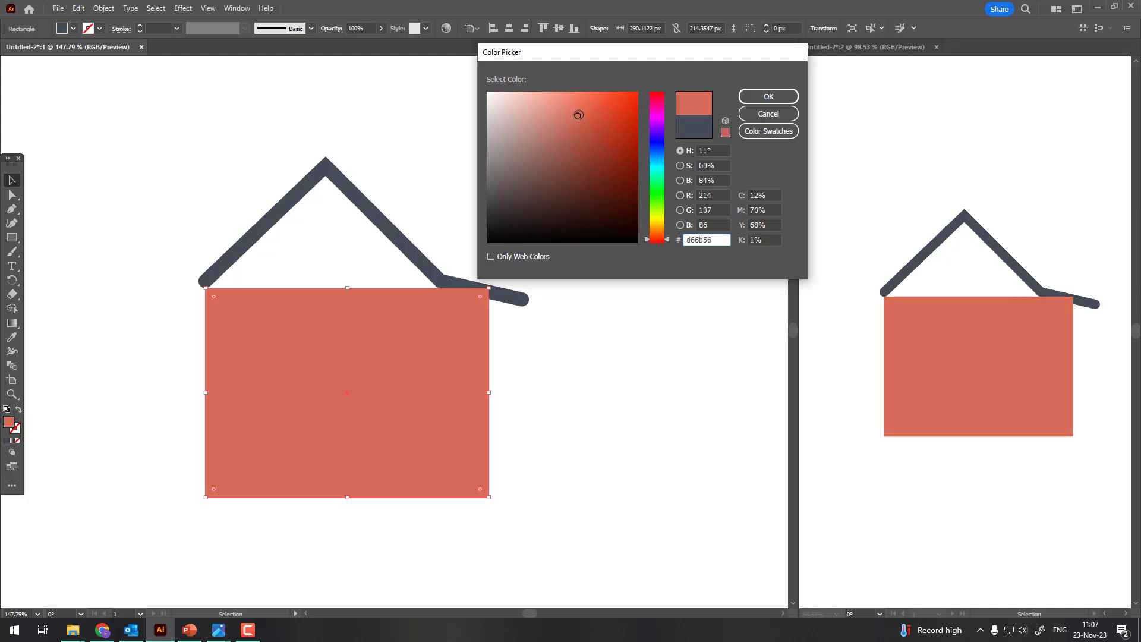
left_click(768, 96)
left_click_drag(206, 389, 223, 391)
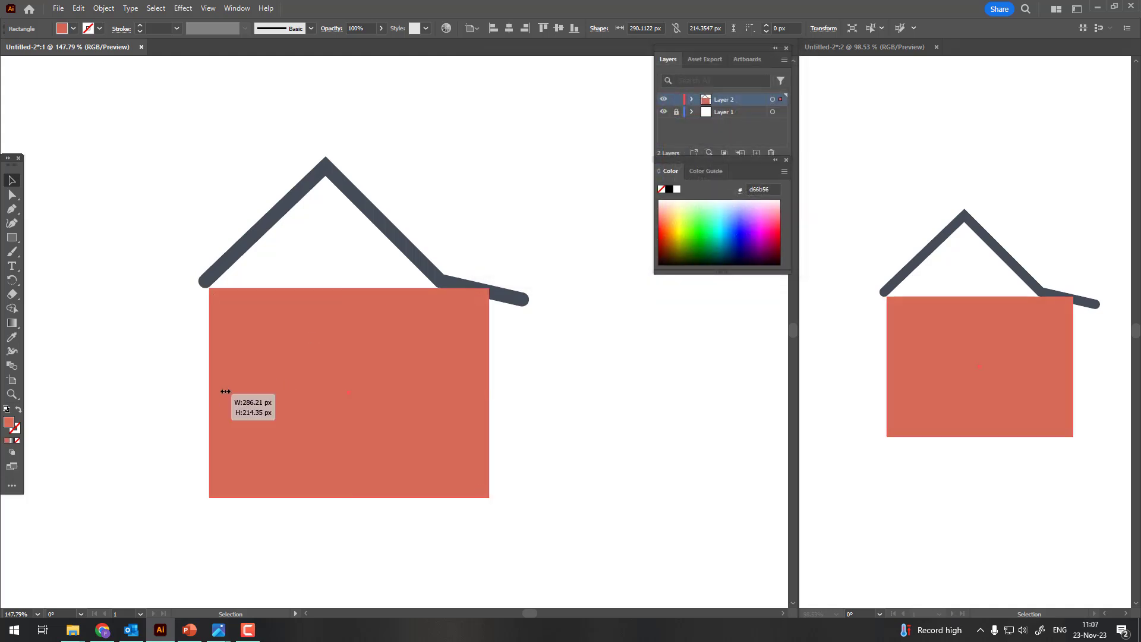
Step: Add anchor points along the rectangle's top edge and widen it to the right
left_click_drag(425, 391, 416, 388)
left_click(12, 208)
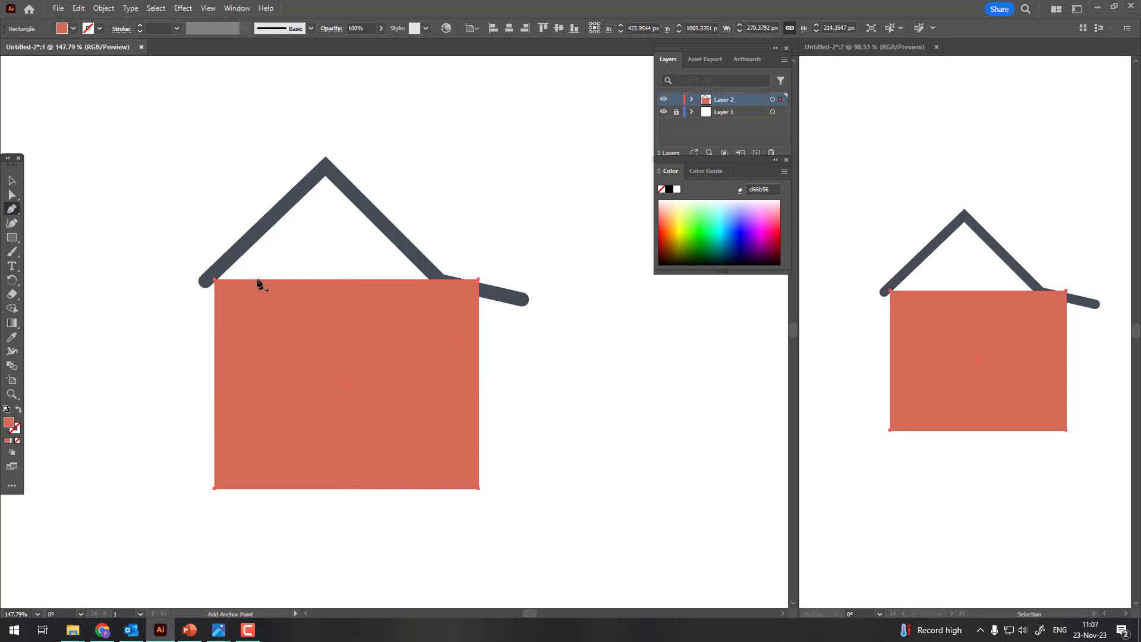
left_click(257, 278)
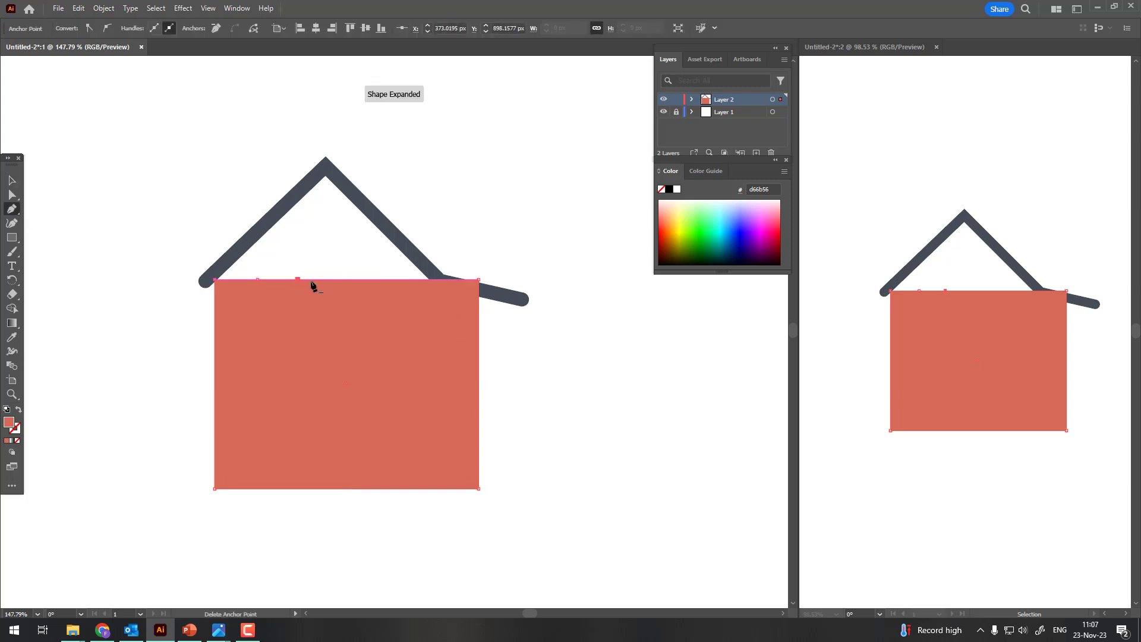
left_click(435, 278)
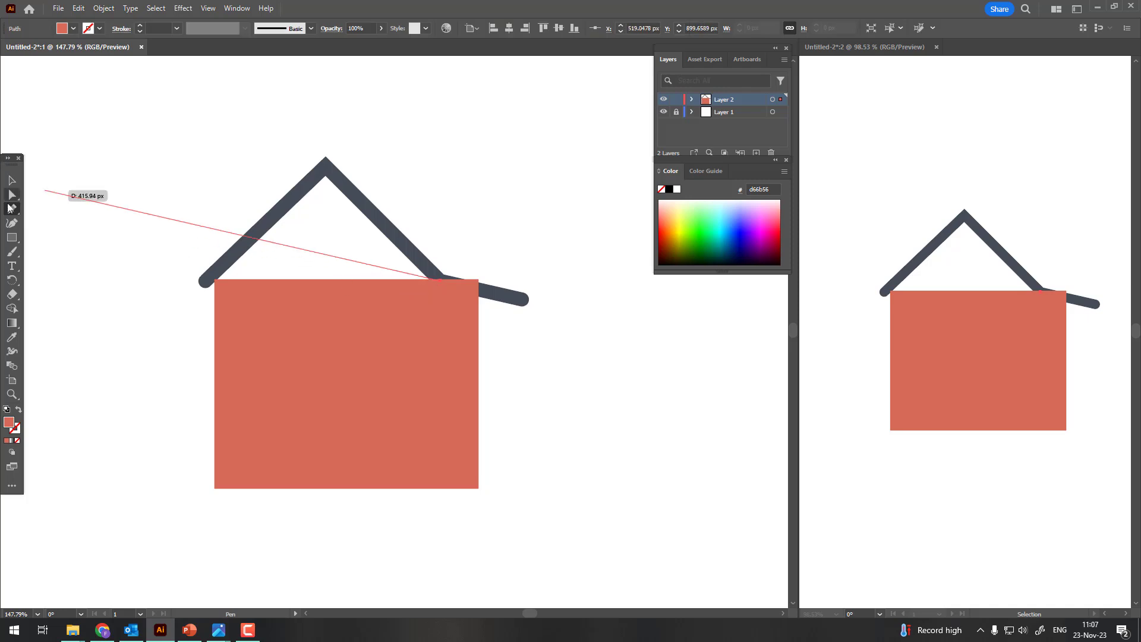
left_click(362, 293, "ctrl")
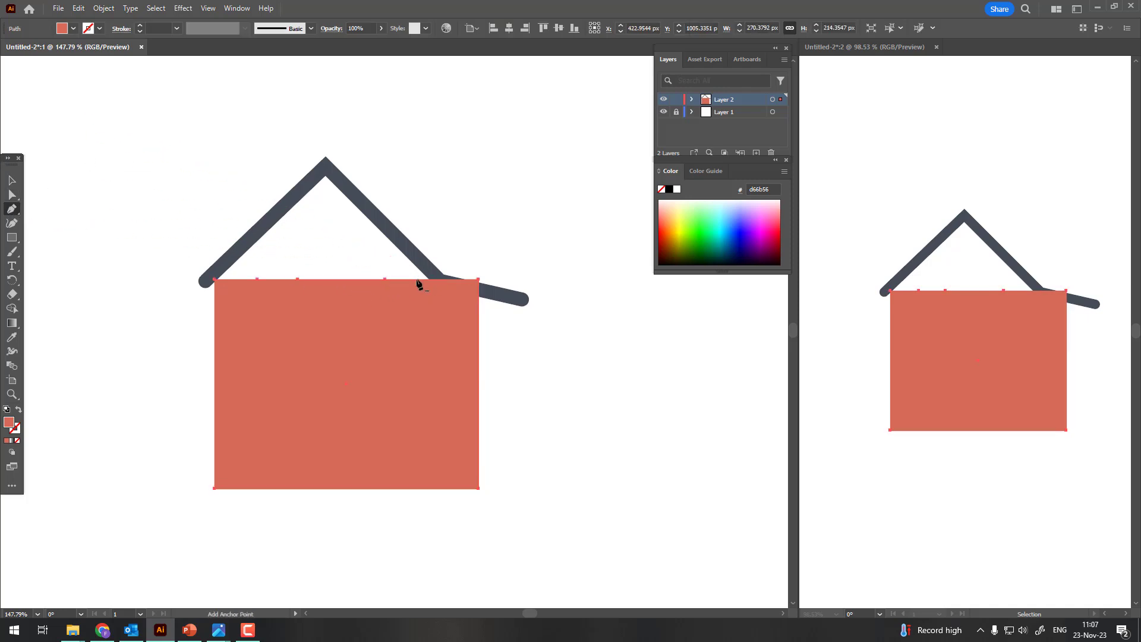
left_click(417, 278)
left_click(11, 181)
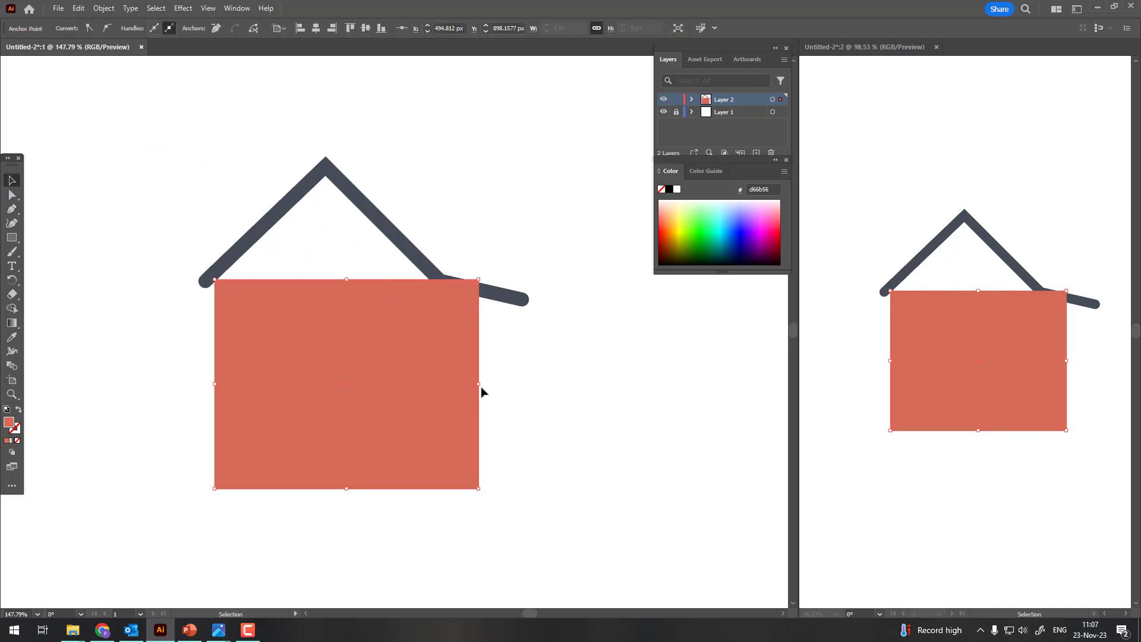
left_click_drag(492, 387, 515, 391)
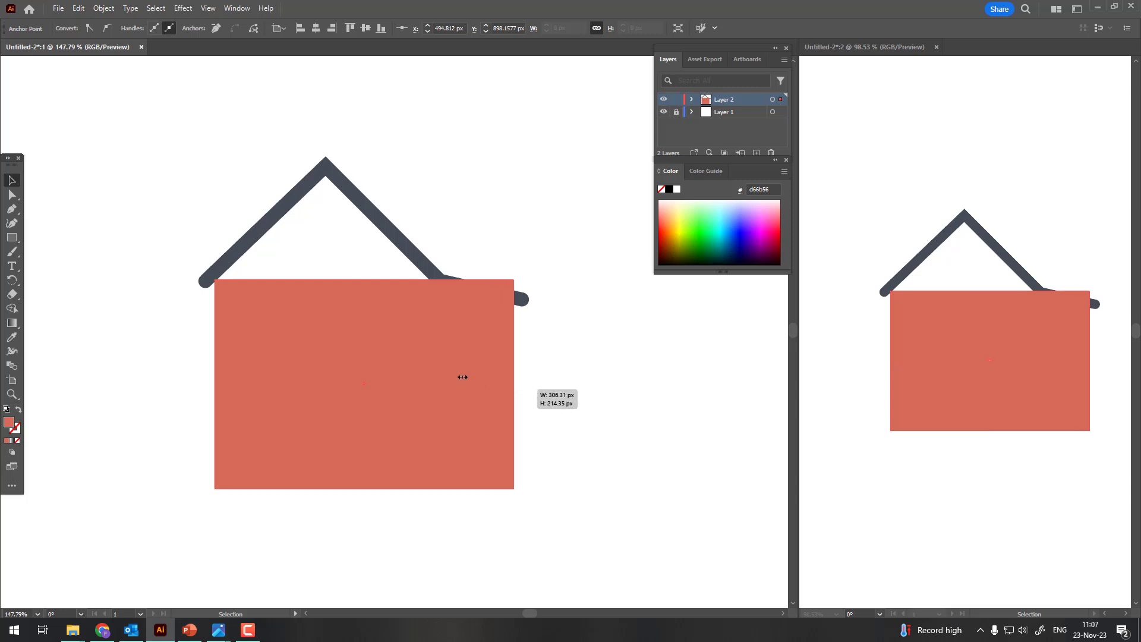
Step: Drag the top anchors up to the roof peak and onto both roof slopes
left_click(9, 197)
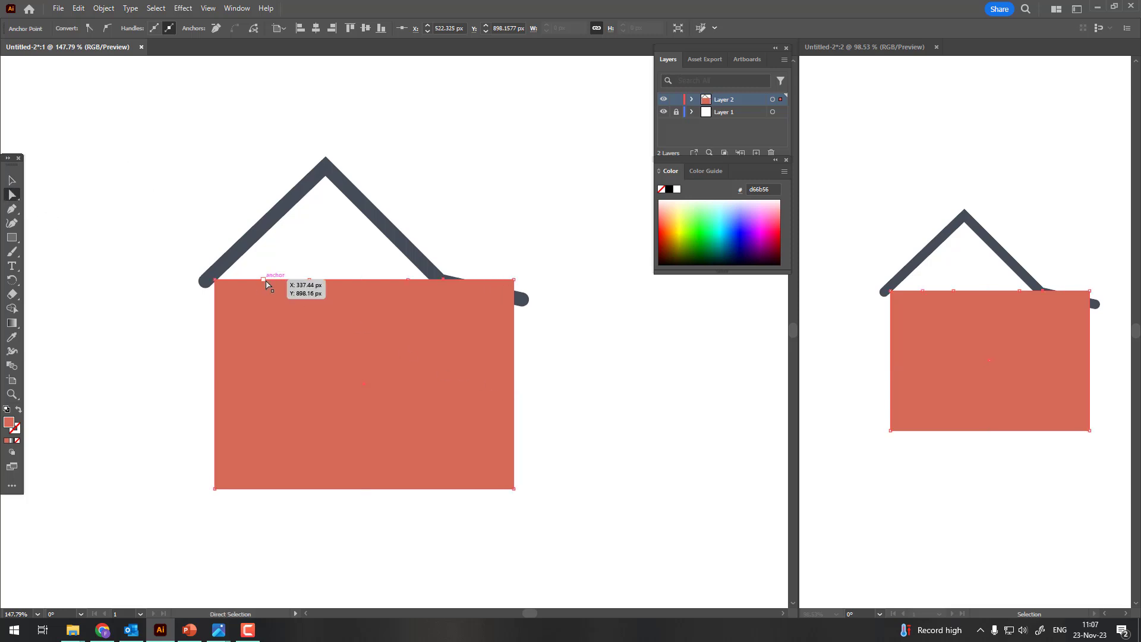
left_click(310, 280)
left_click_drag(309, 279, 326, 177)
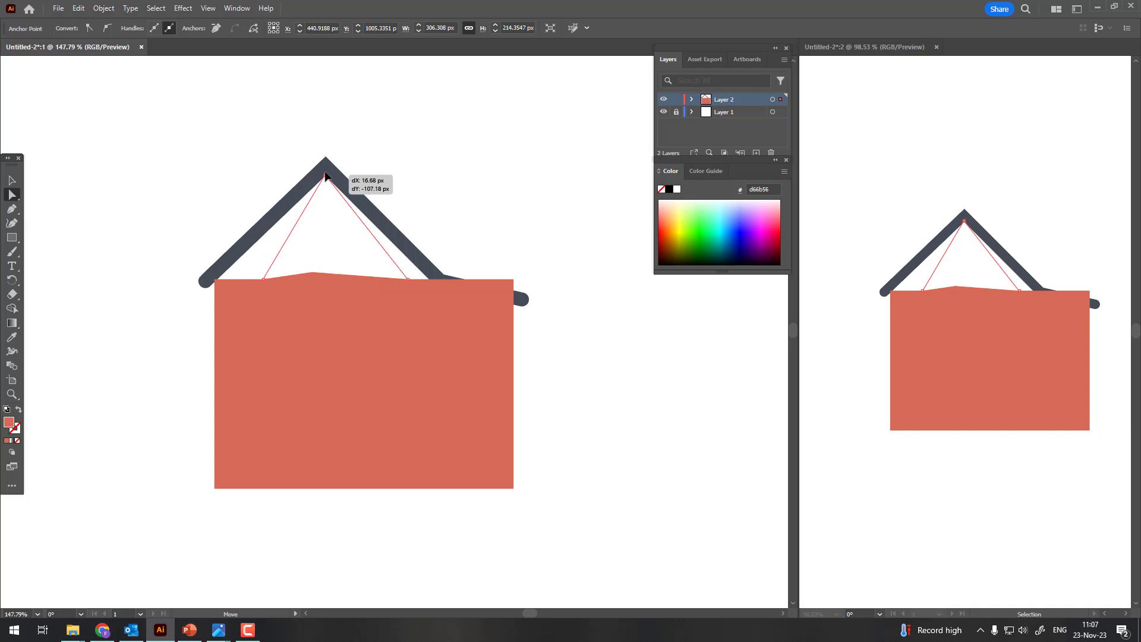
left_click_drag(264, 279, 254, 232)
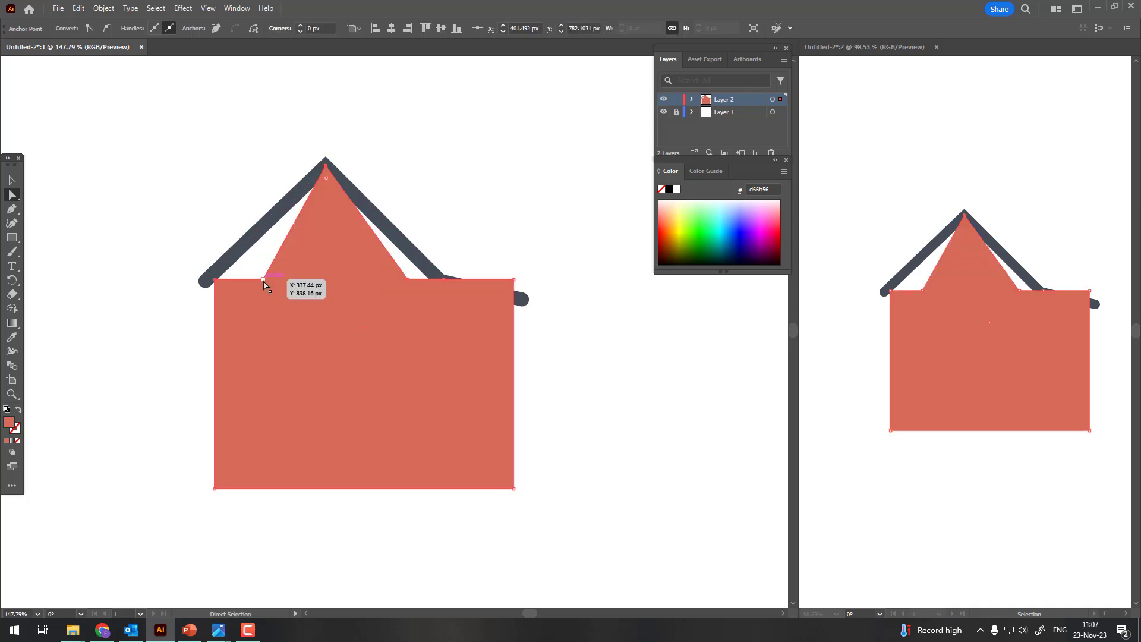
left_click(408, 280)
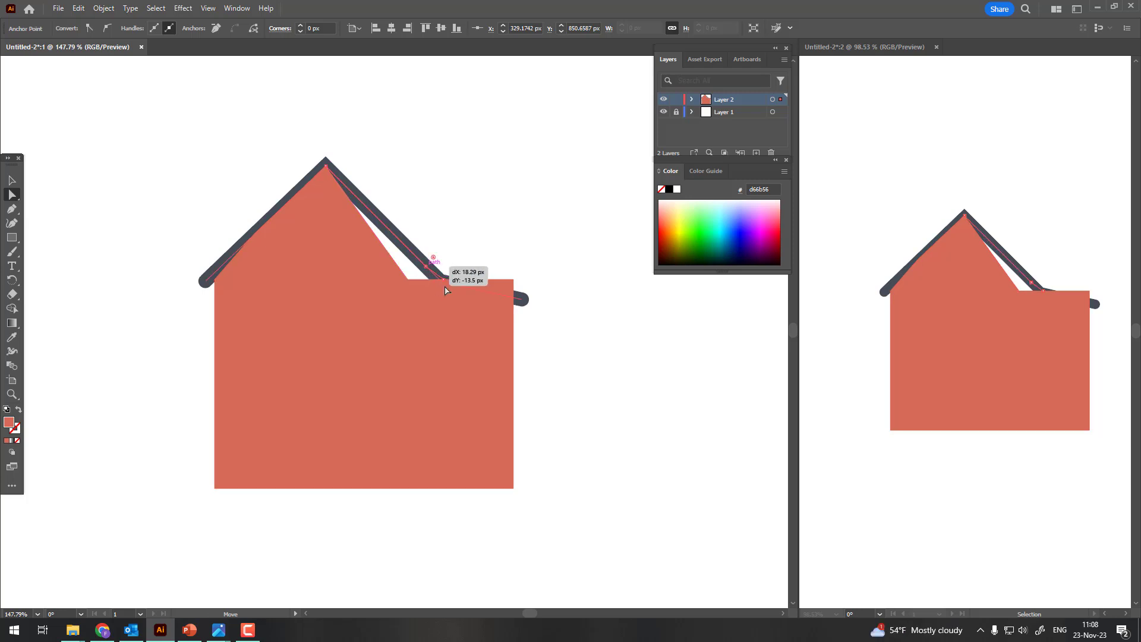
left_click_drag(408, 280, 514, 301)
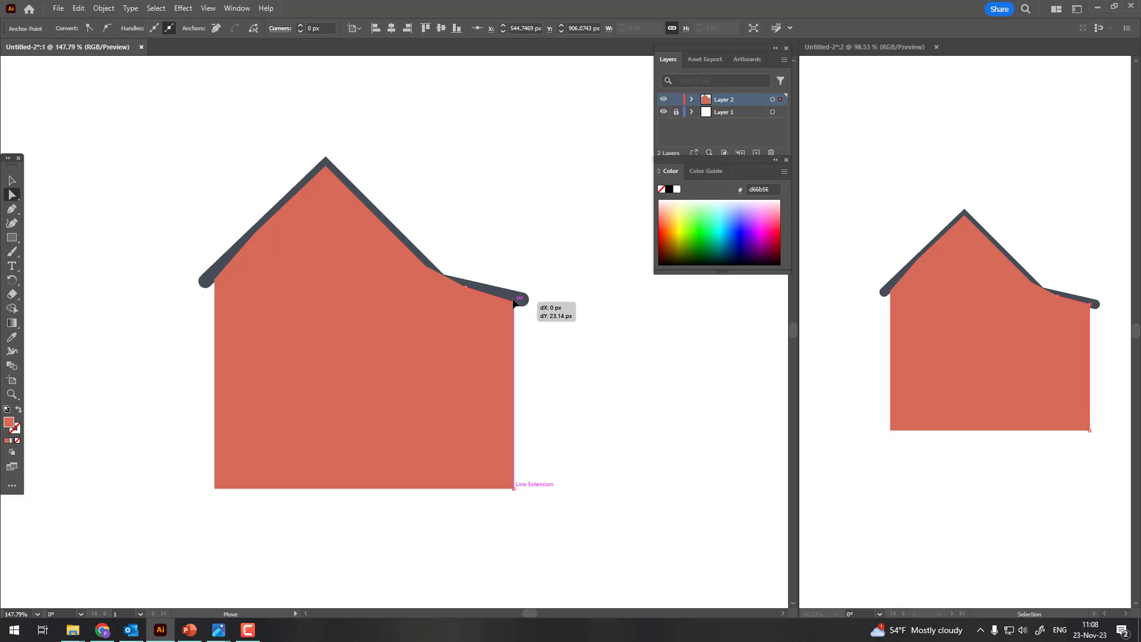
left_click(252, 158)
left_click(12, 179)
Step: Send the coral house body to the back with Object > Arrange > Send to Back
left_click(313, 394)
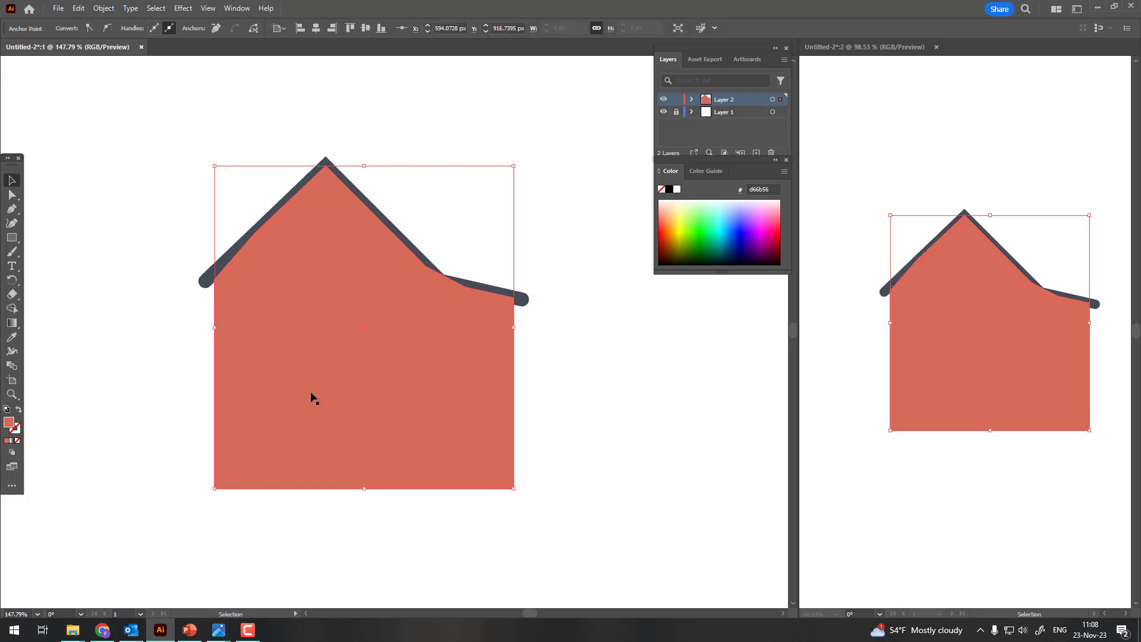
left_click(103, 8)
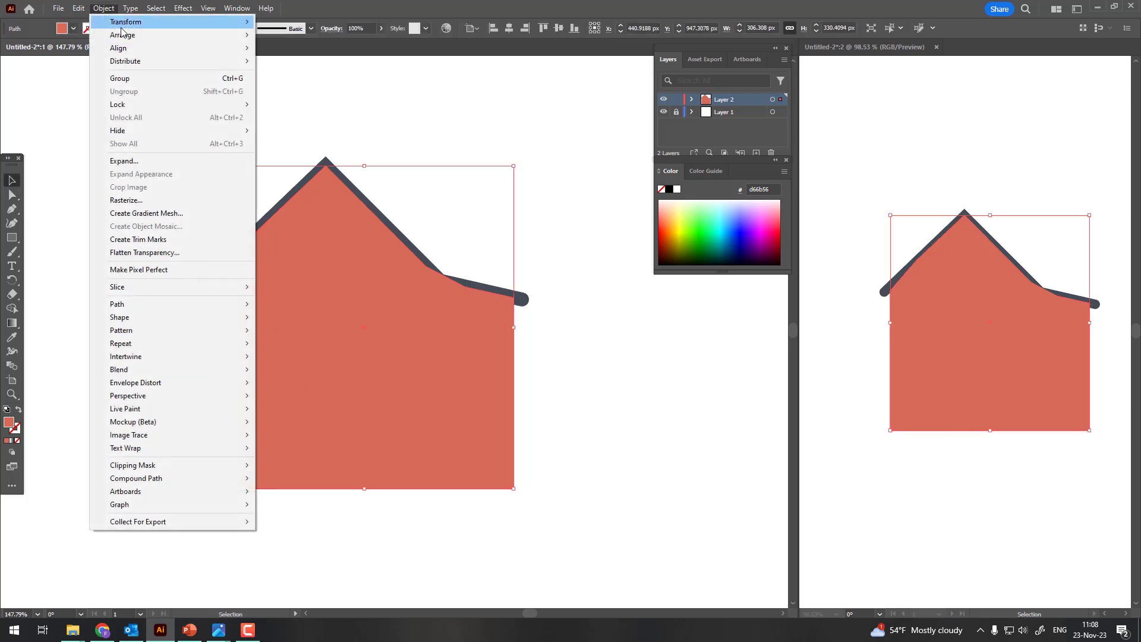
left_click(297, 74)
left_click(434, 158)
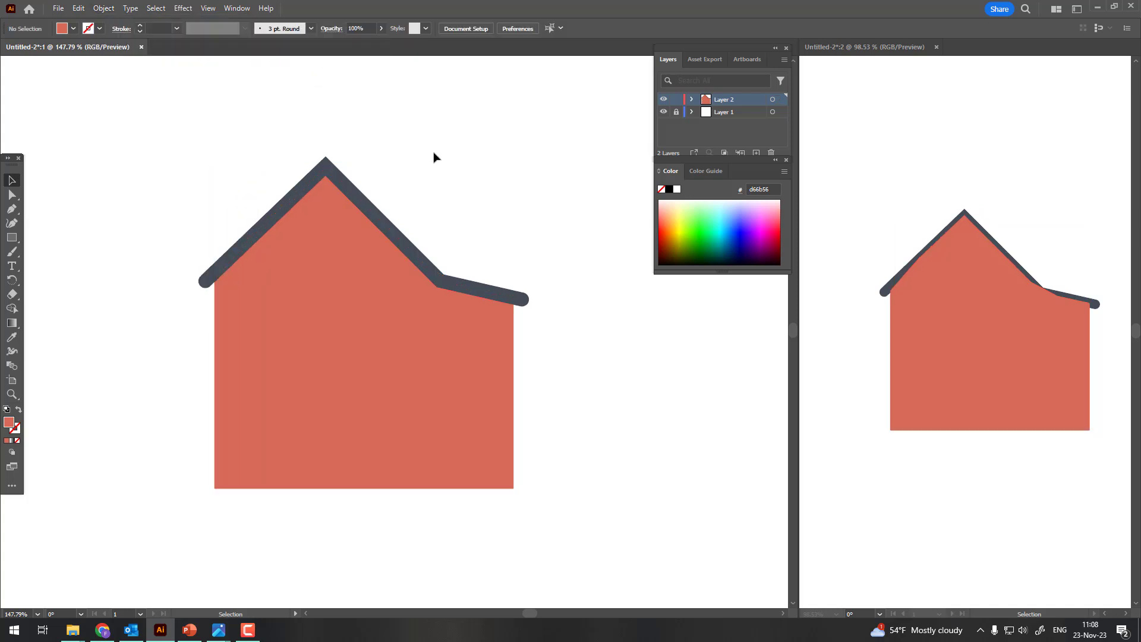
Step: Deselect everything and pan the canvas slightly to check the layering
left_click(470, 390)
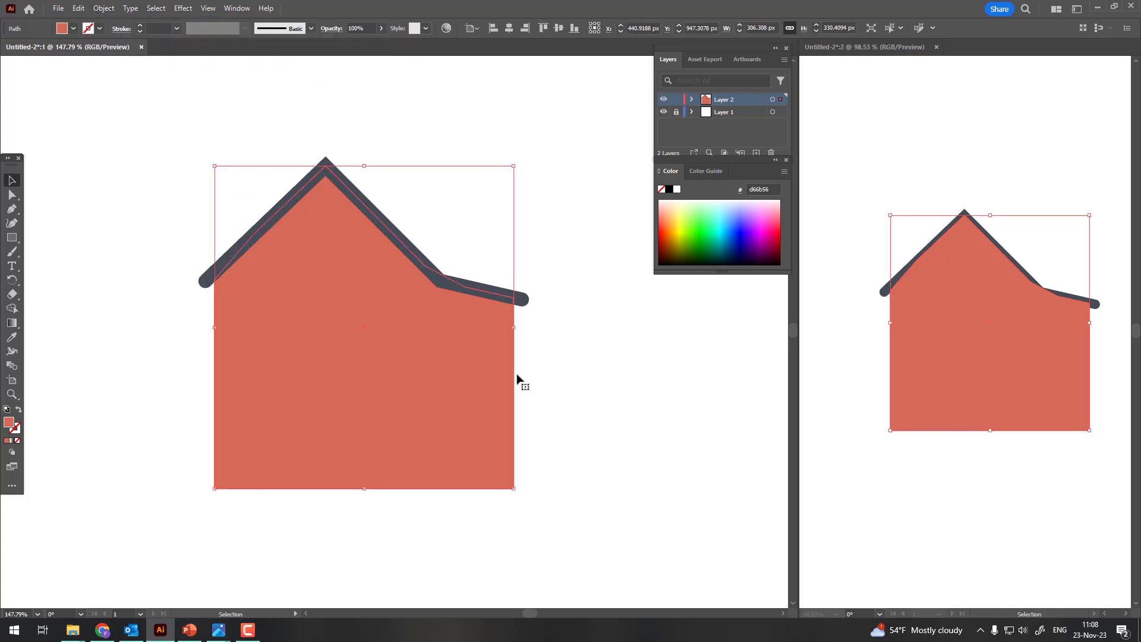
left_click(569, 394)
left_click_drag(571, 400, 584, 408)
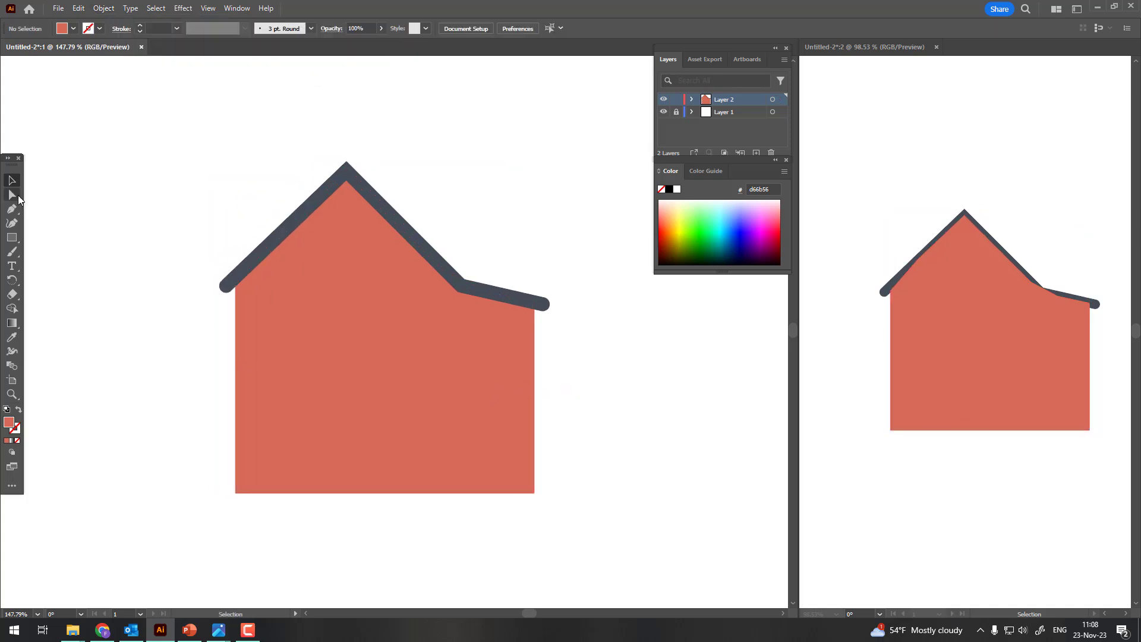
left_click(19, 198)
left_click_drag(588, 492, 574, 490)
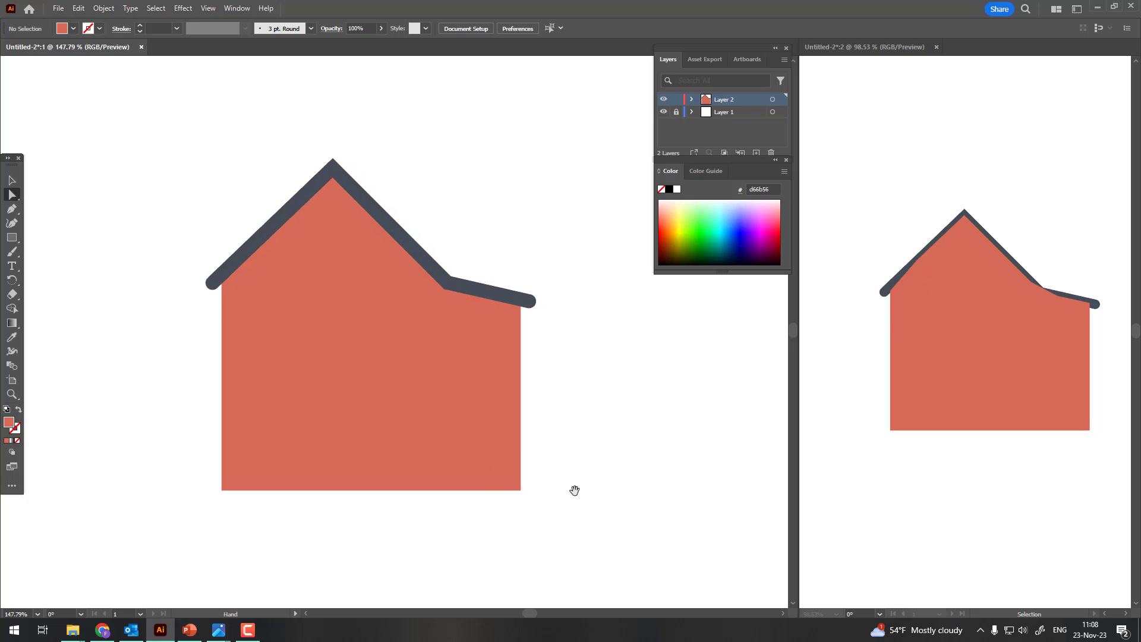
left_click(12, 237)
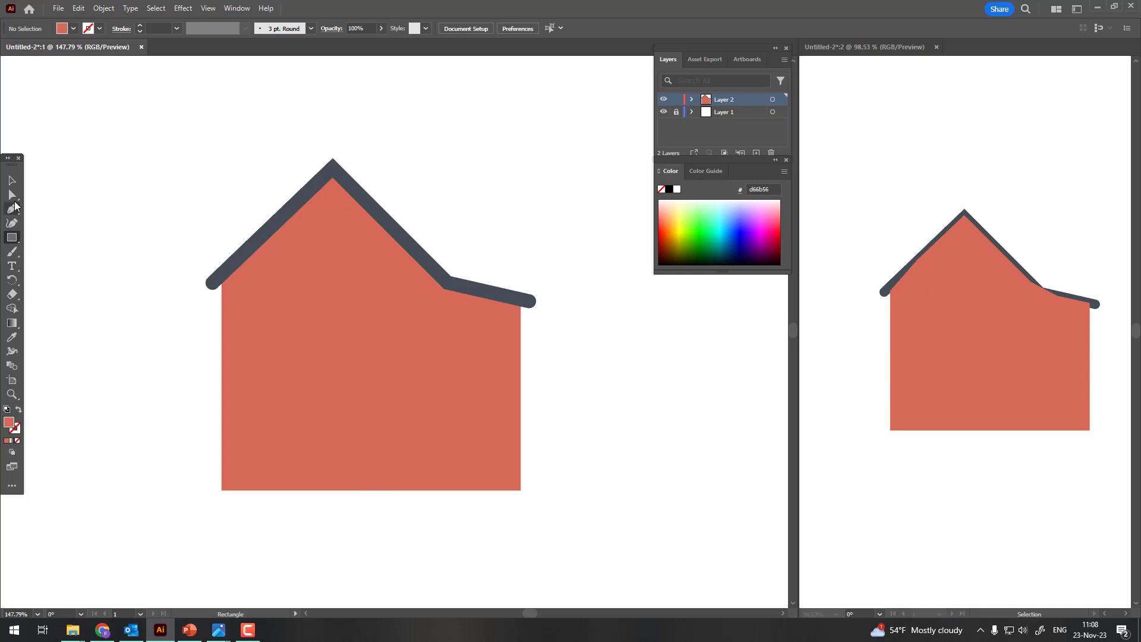
Step: Draw a square, give it the roof's dark stroke with the Eyedropper, and rotate it 45°
left_click(12, 209)
left_click(12, 238)
mouse_move(270, 328)
left_mouse_down()
mouse_move(344, 384)
mouse_move(347, 405)
left_mouse_up()
left_click(12, 339)
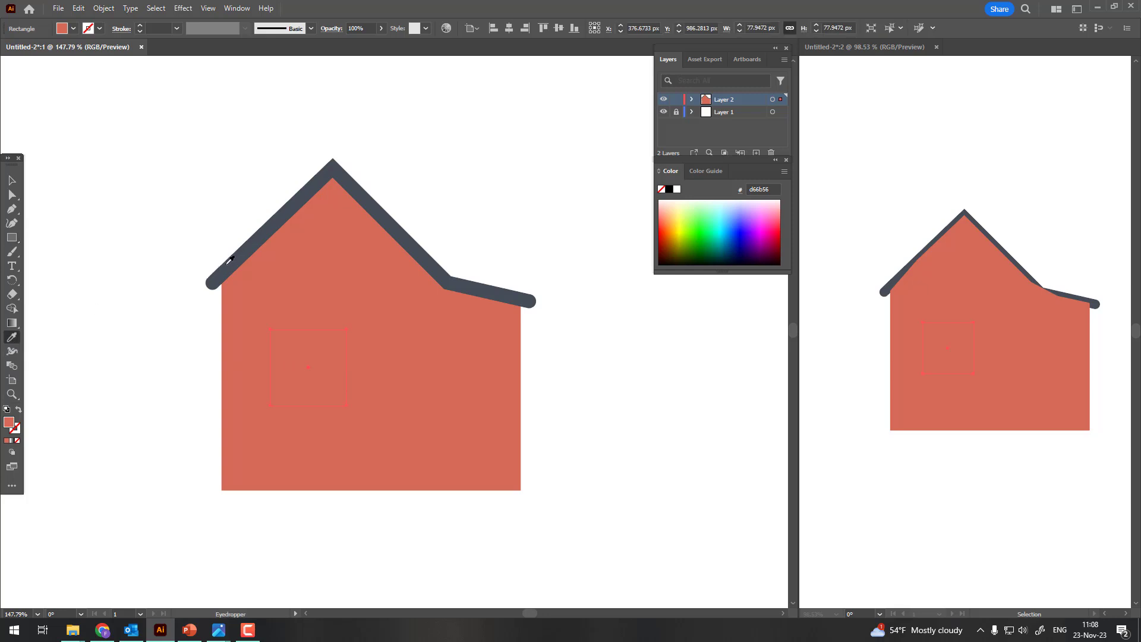
left_click(233, 261)
left_click(12, 180)
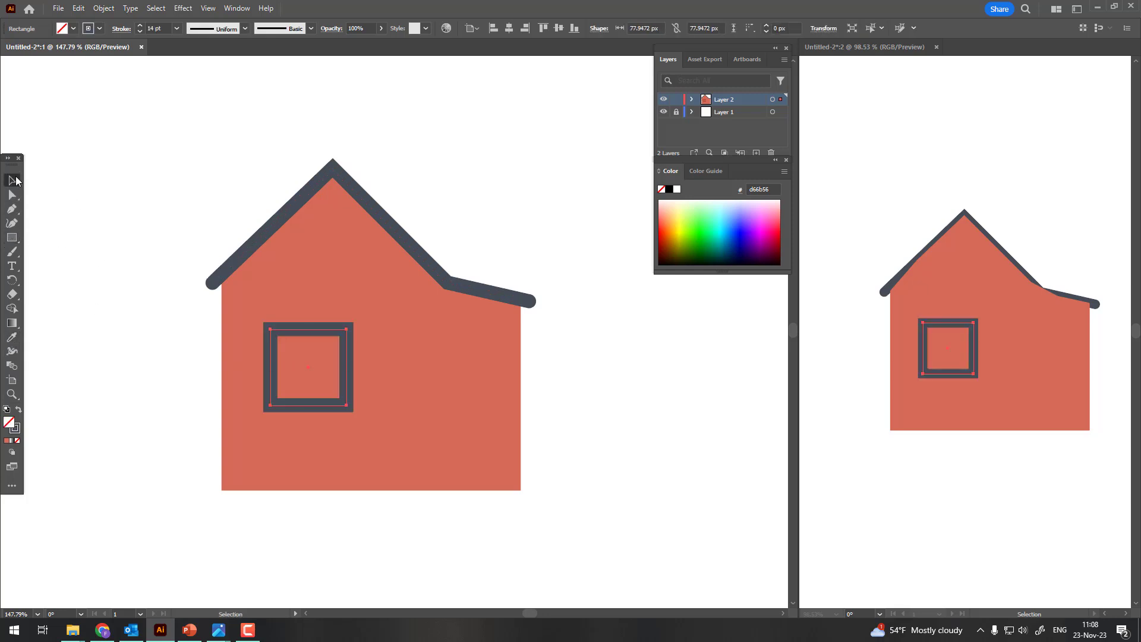
left_click_drag(351, 327, 384, 369)
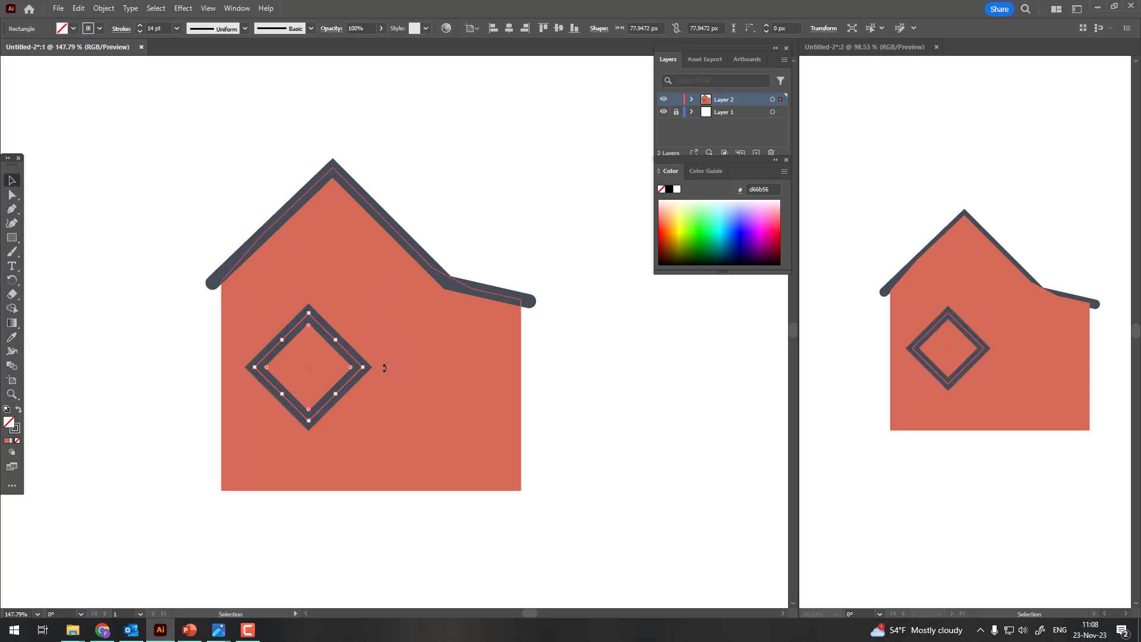
Step: Centre the diamond in the house and delete its bottom anchor to leave a chevron
left_click(376, 368)
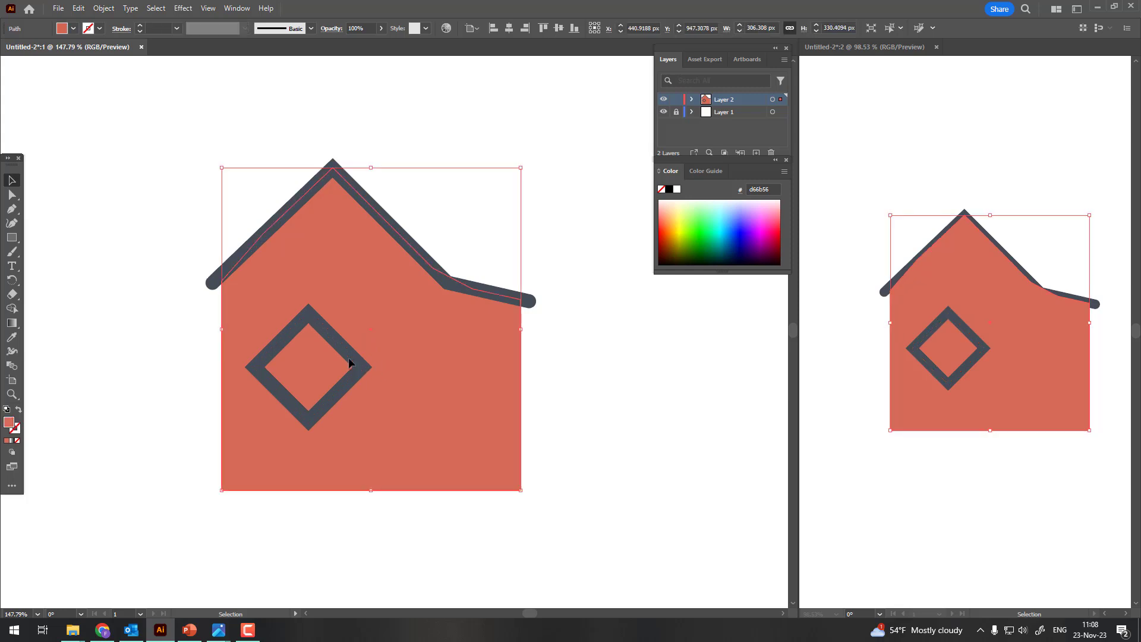
left_click(376, 512)
left_click_drag(368, 362, 380, 355)
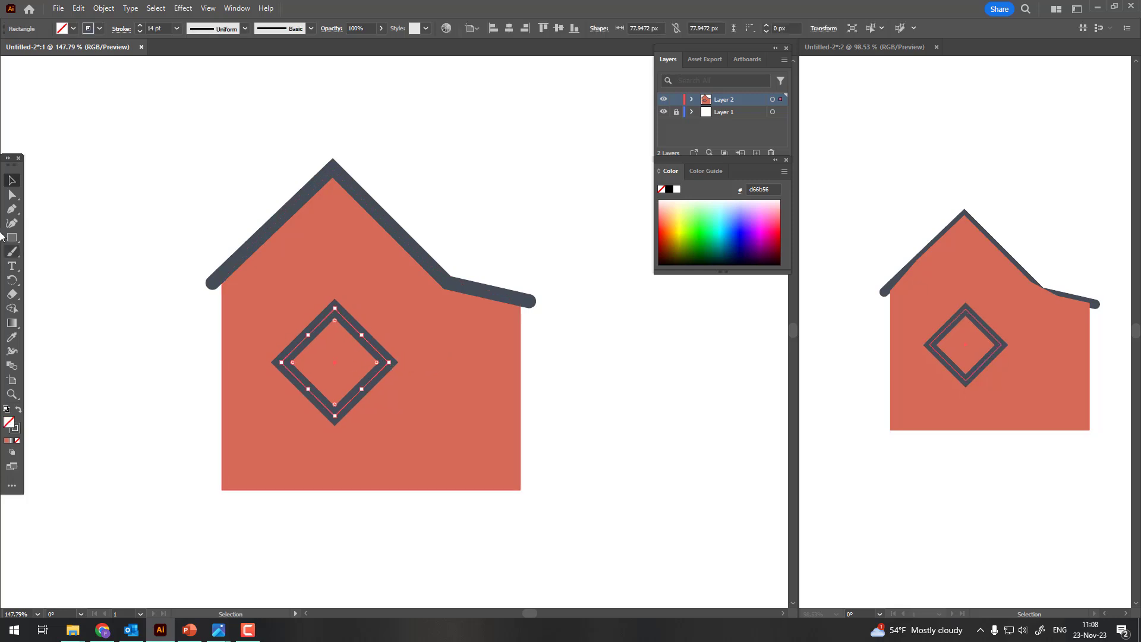
left_click(13, 196)
left_click(335, 416)
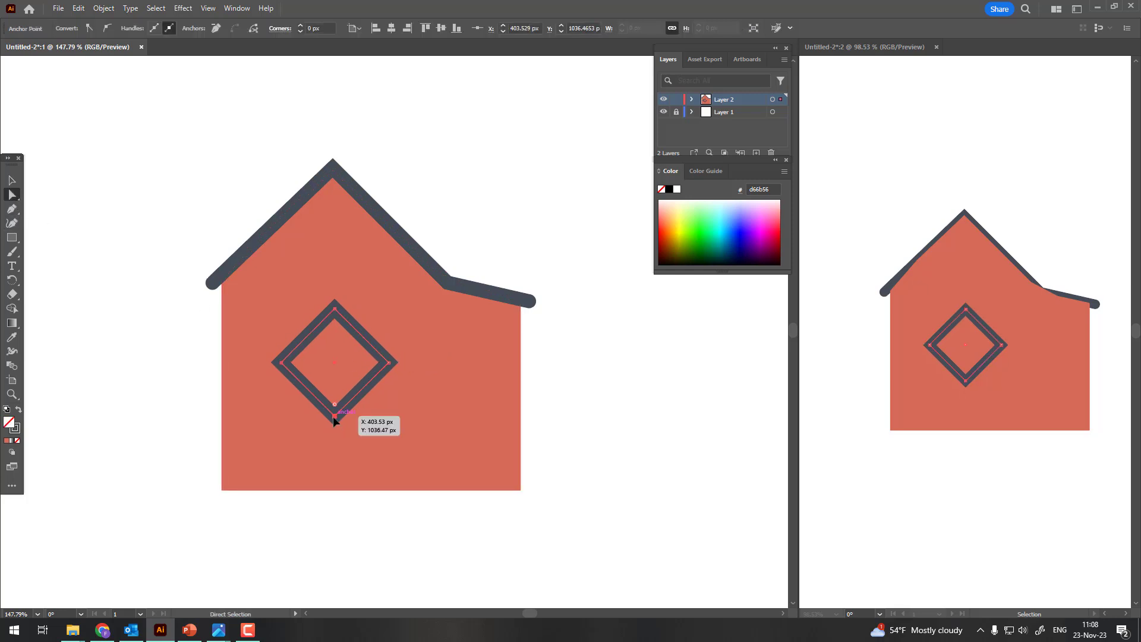
key("Delete")
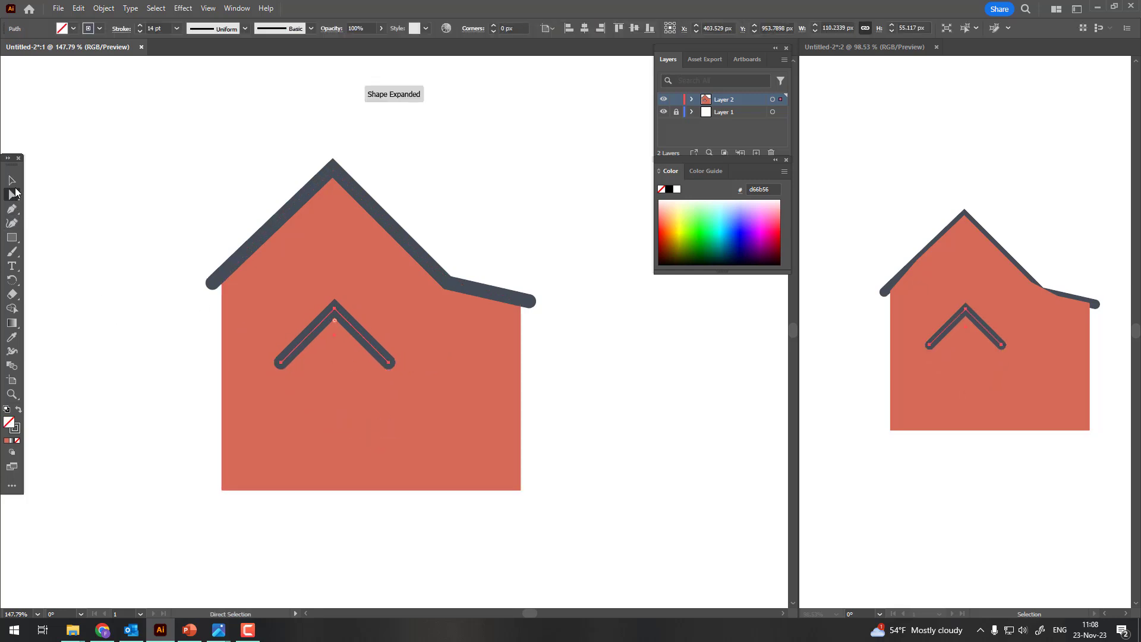
left_click(12, 180)
left_click(108, 302)
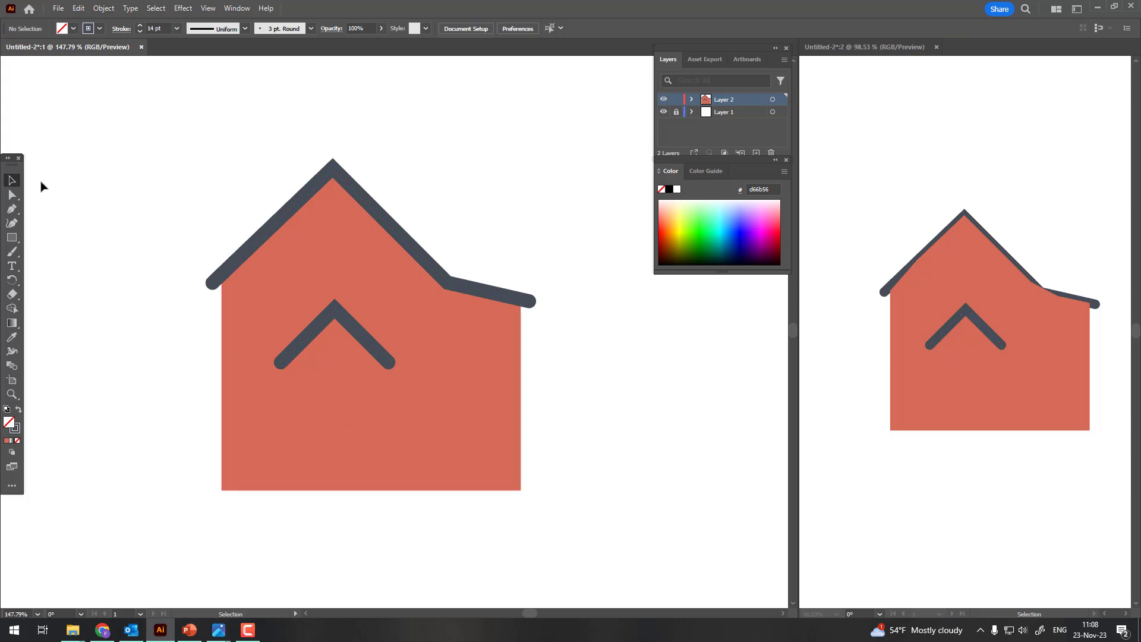
Step: Show rulers, drag a vertical guide to the roof peak, and snap the chevron onto it
key("ctrl+r")
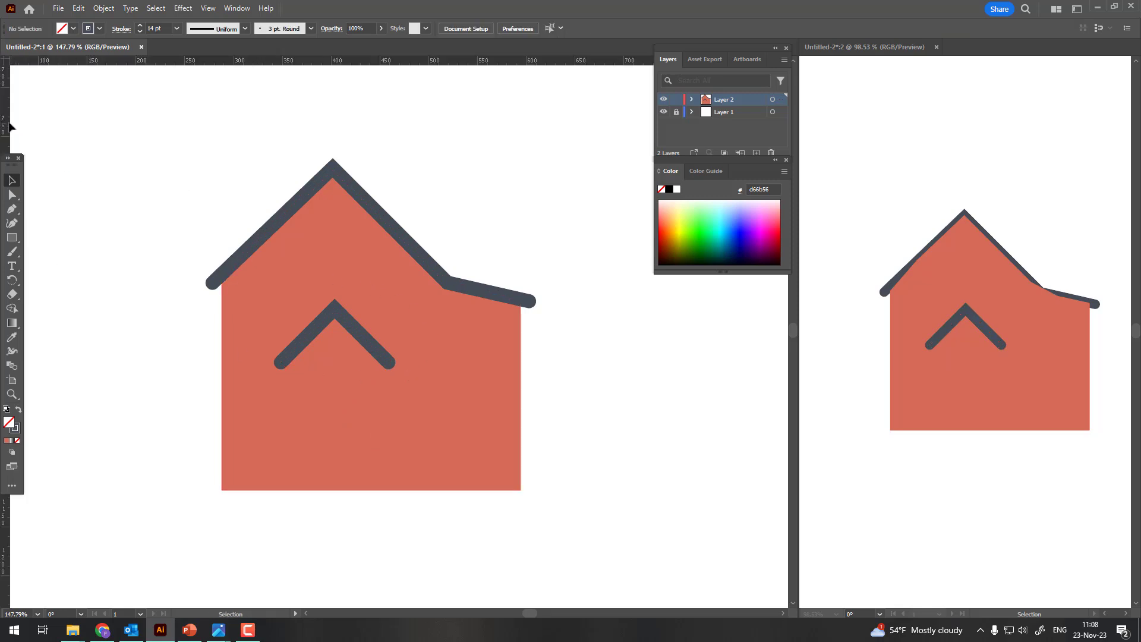
left_click_drag(9, 127, 332, 174)
left_click_drag(344, 324, 396, 353)
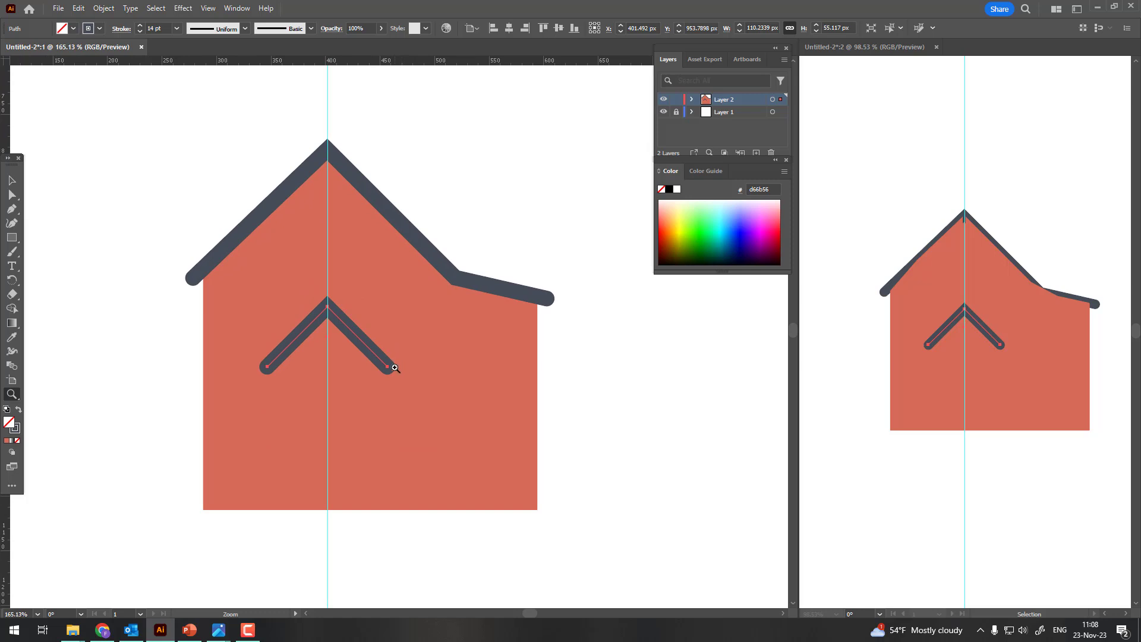
left_click(347, 349)
left_click(17, 185)
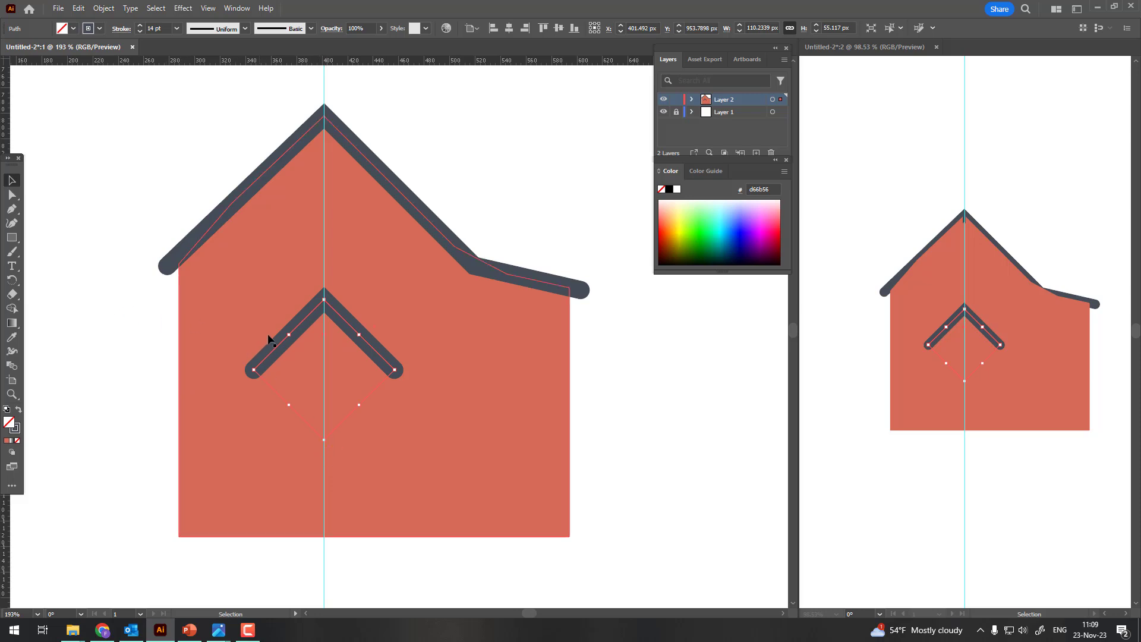
left_click_drag(259, 360, 292, 390)
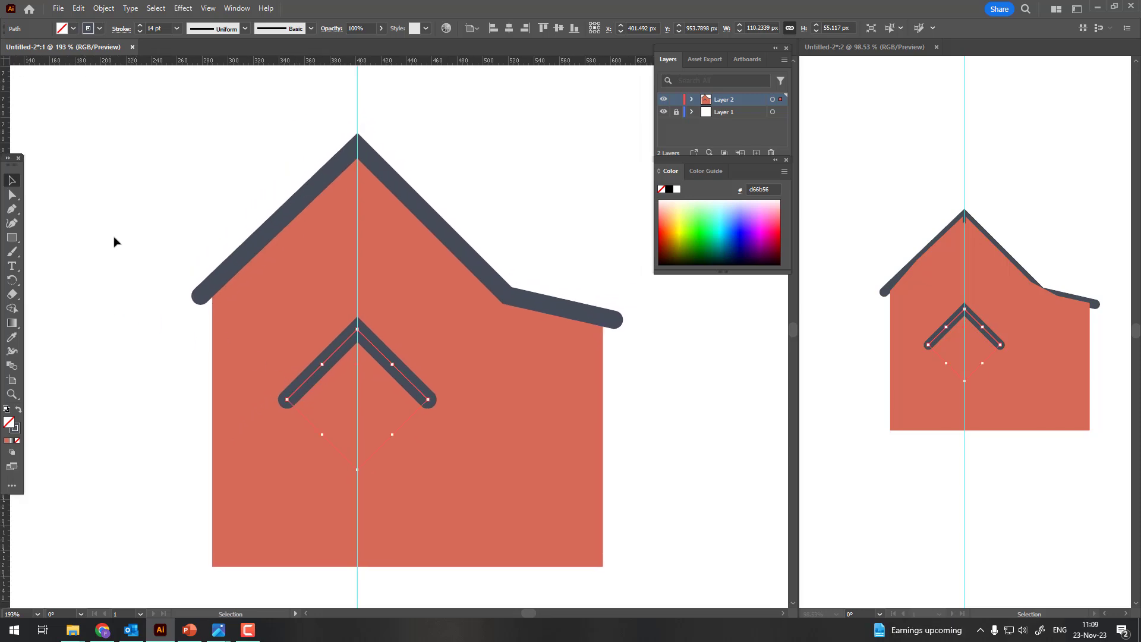
left_click(283, 212)
Step: Copy the roof stroke, paste it in back, and nudge the copy upward
left_click(104, 8)
mouse_move(123, 34)
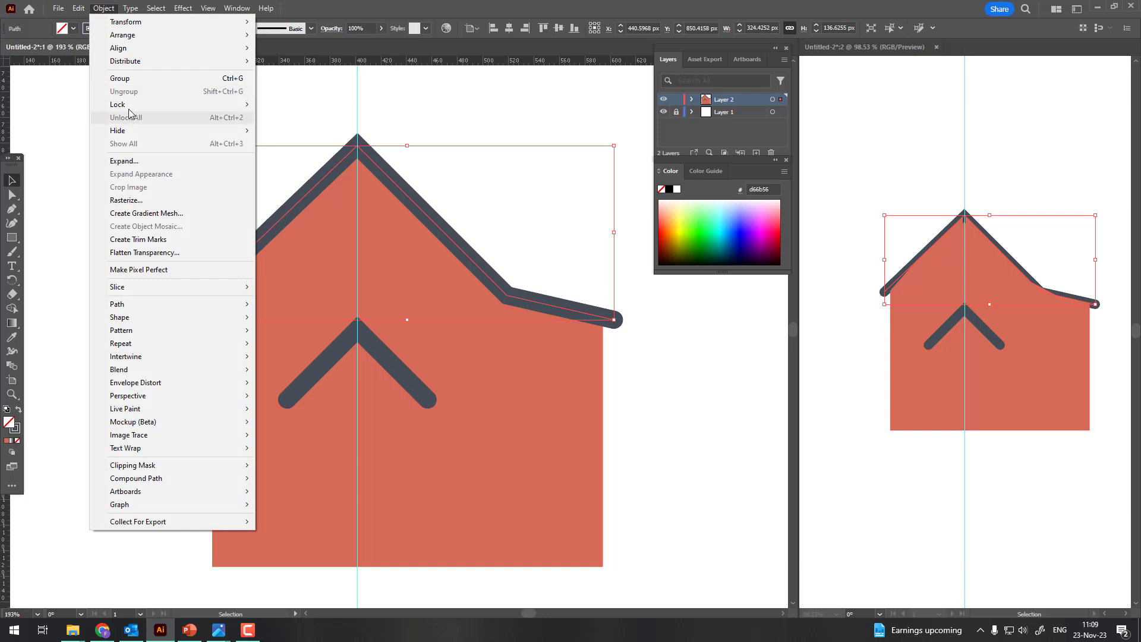
left_click(104, 8)
left_click(93, 66)
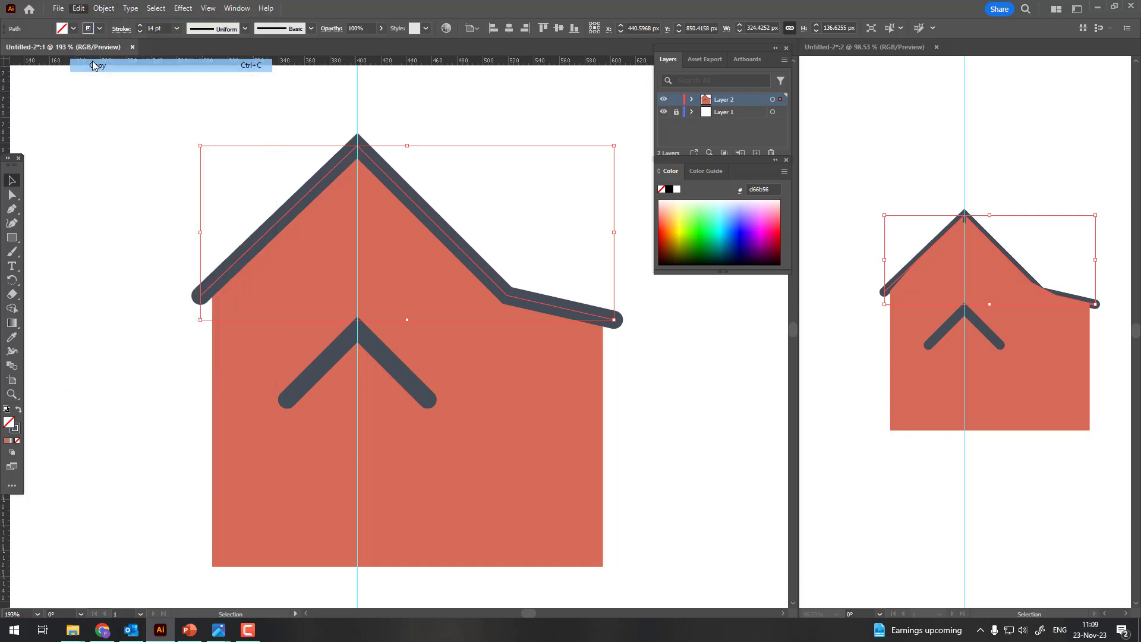
left_click(79, 9)
left_click(129, 106)
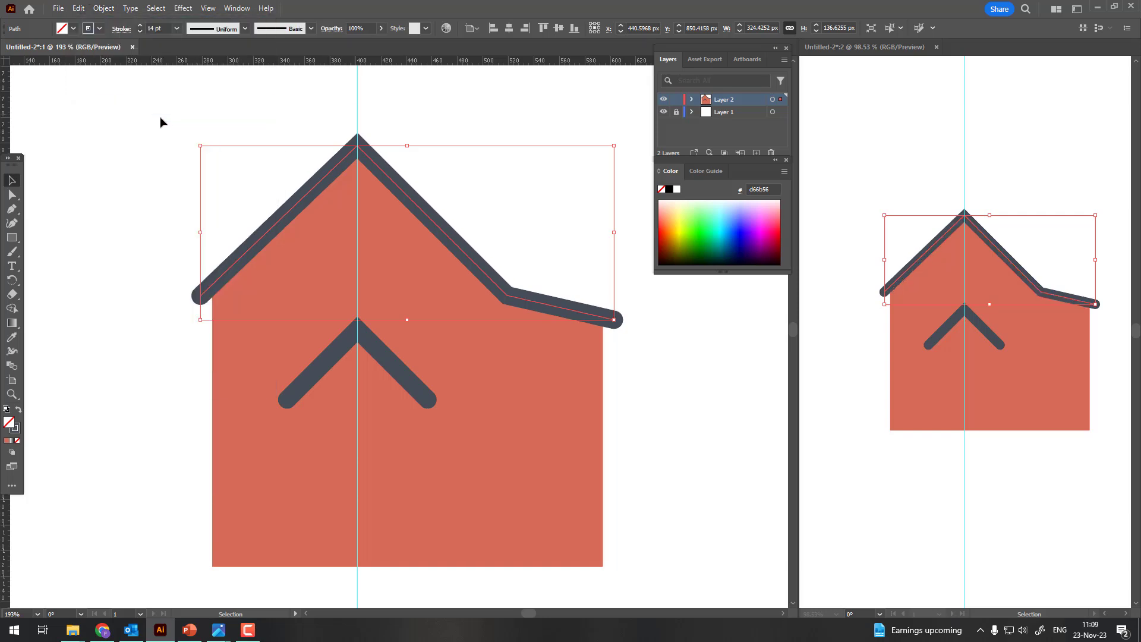
key("shift+Up")
key("shift+Up")
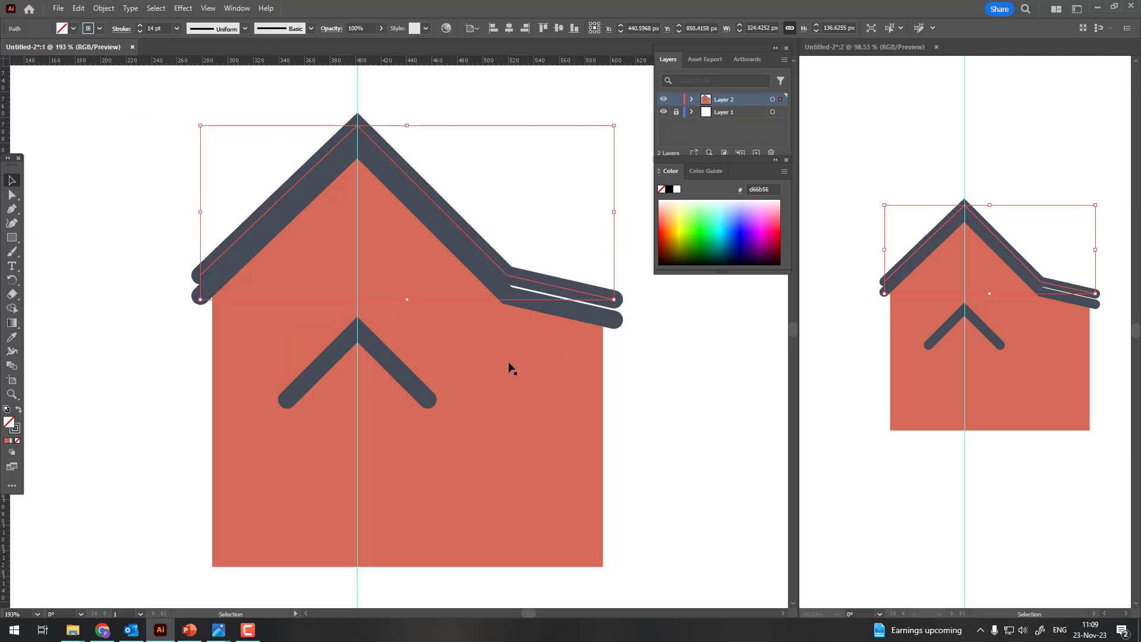
key("shift+Up")
Step: Give the roof copy a pale lavender #e3dfea stroke and nudge it down two steps
double_click(14, 428)
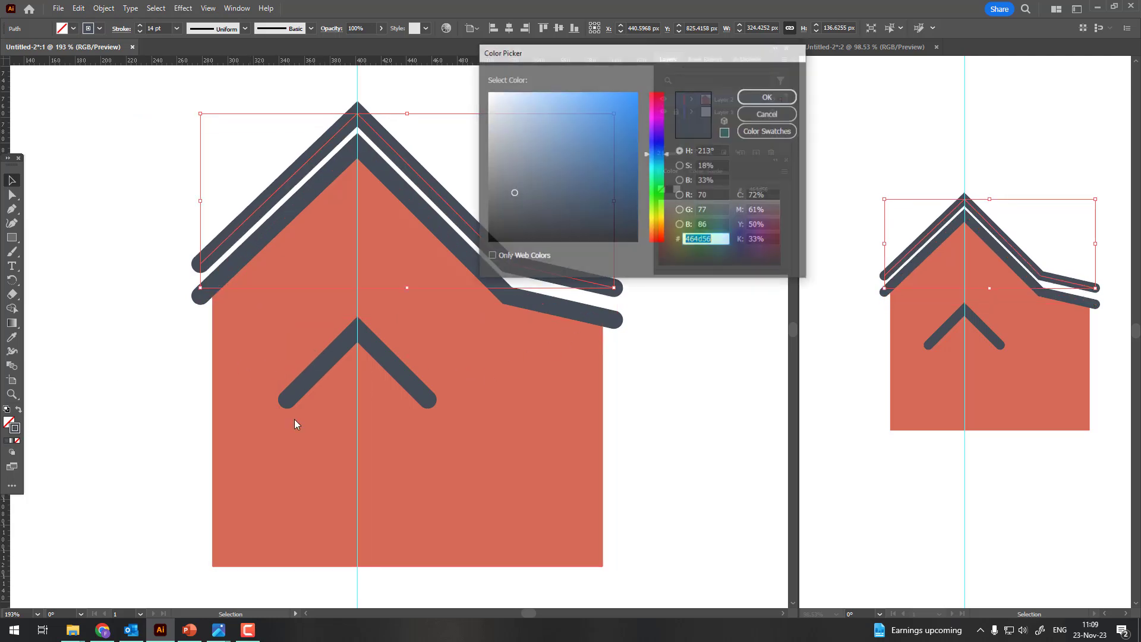
left_click(497, 109)
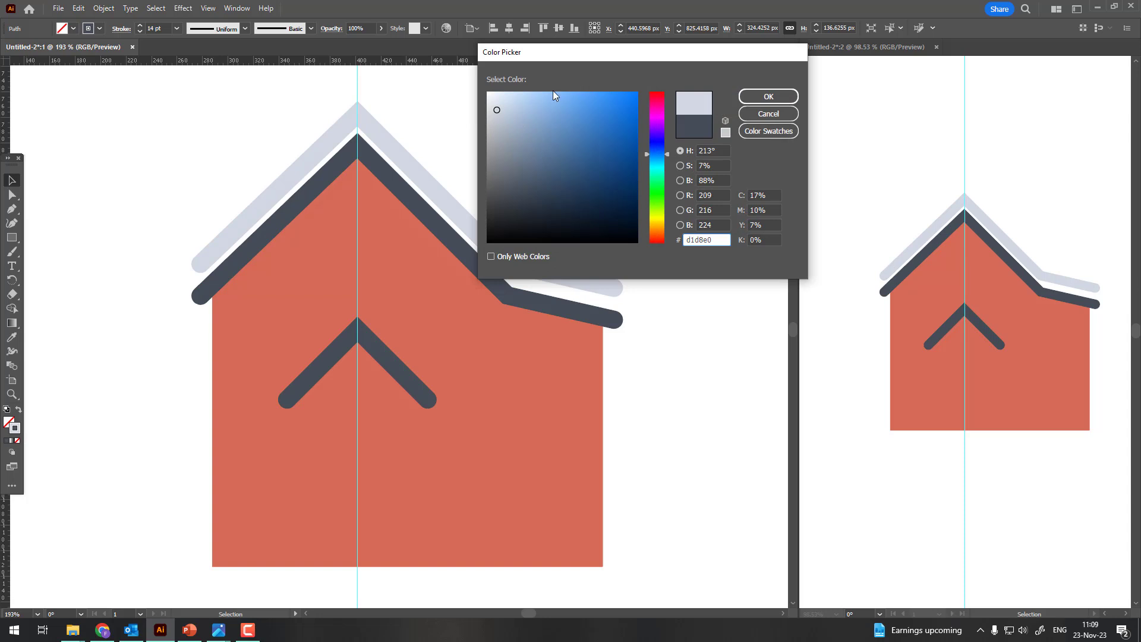
left_click(658, 129)
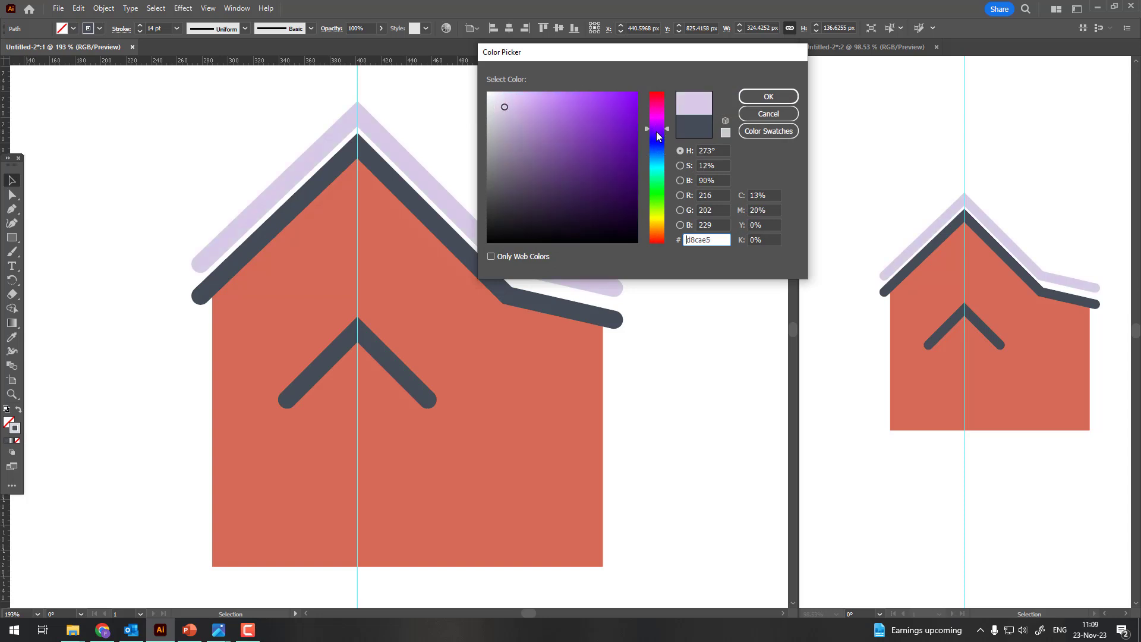
left_click(657, 134)
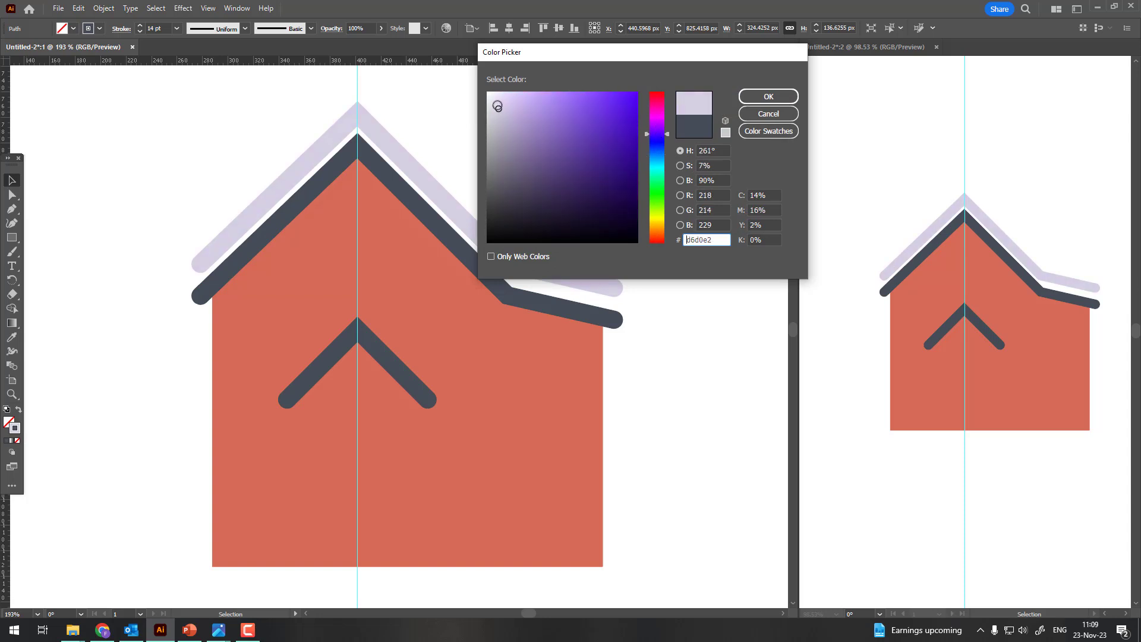
left_click_drag(497, 106, 493, 100)
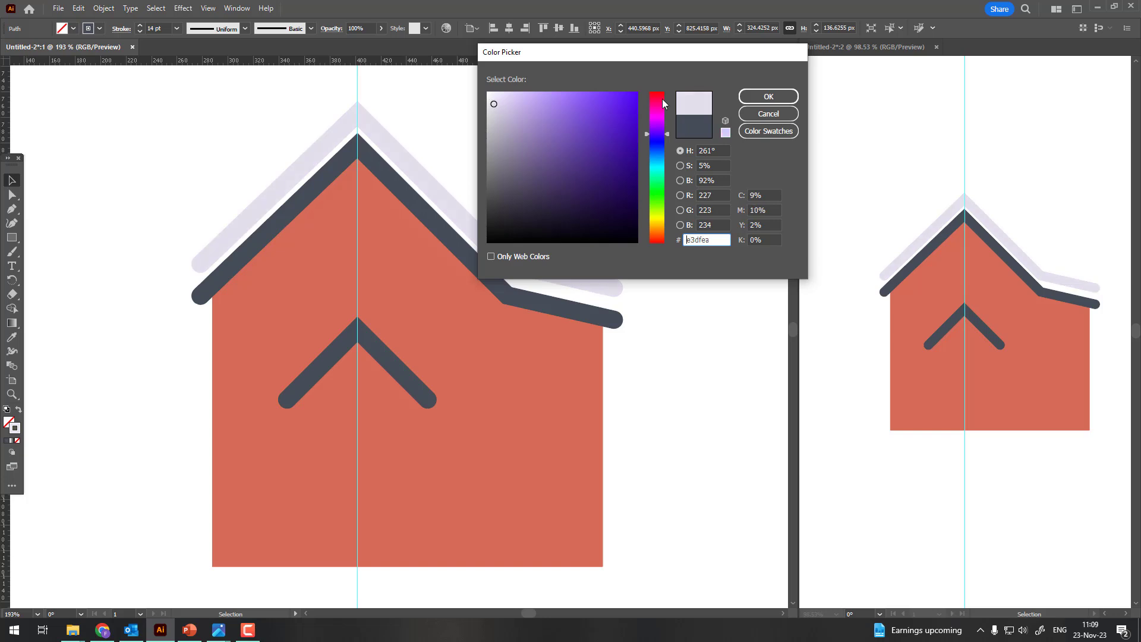
left_click(766, 96)
key("Down")
key("Down")
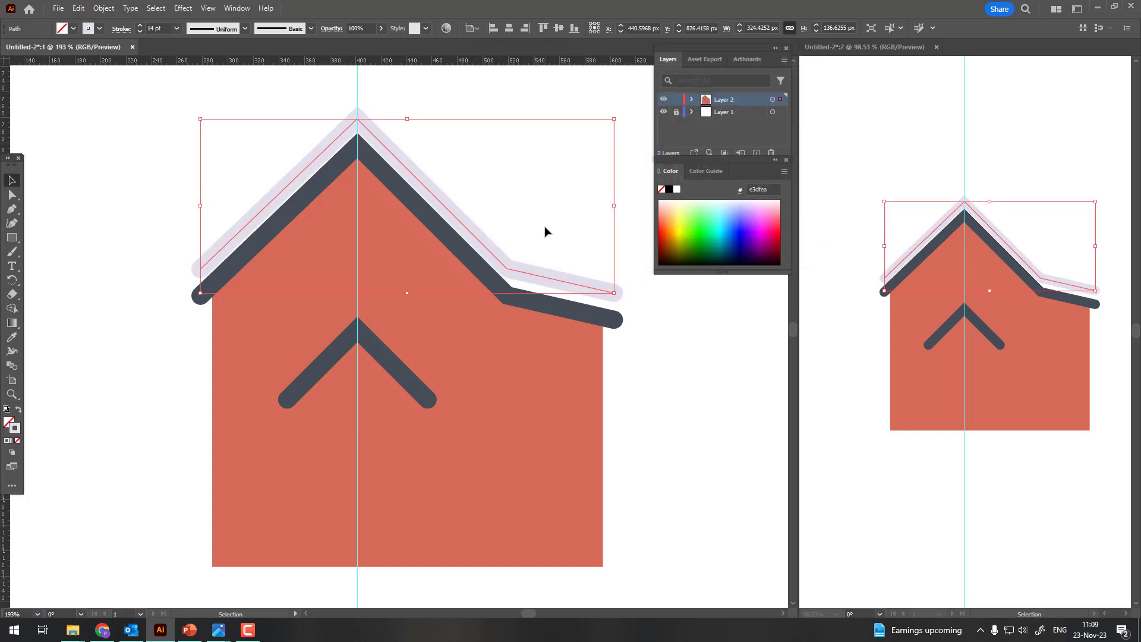
key("Down")
key("Down")
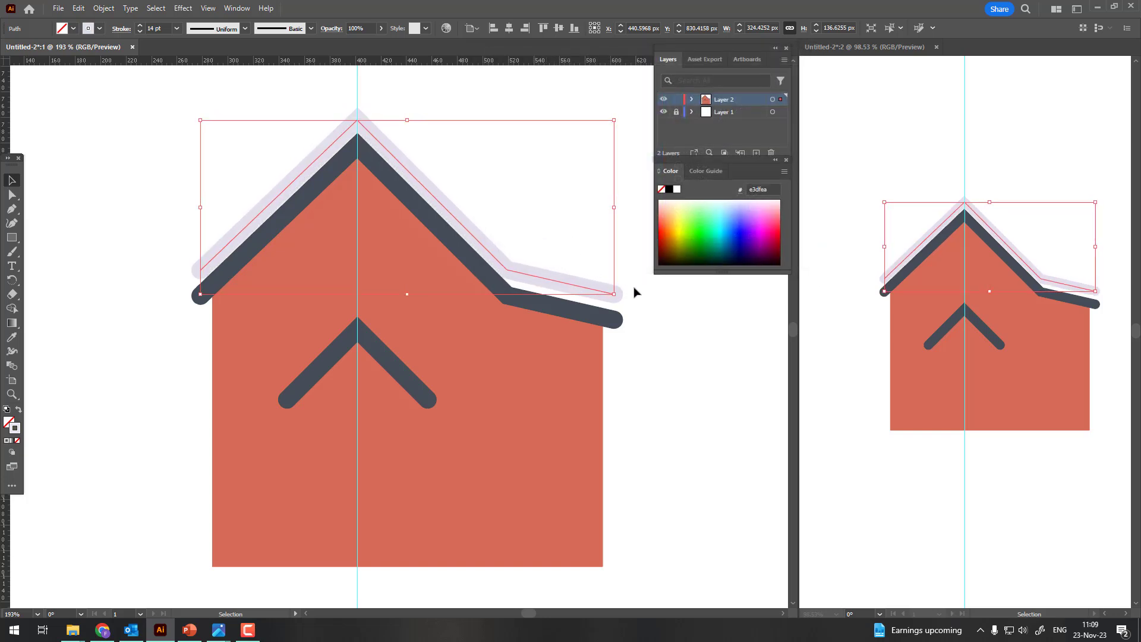
Step: Adjust the lavender roof's corner and right-end anchors to line up with the dark roof
left_click(12, 195)
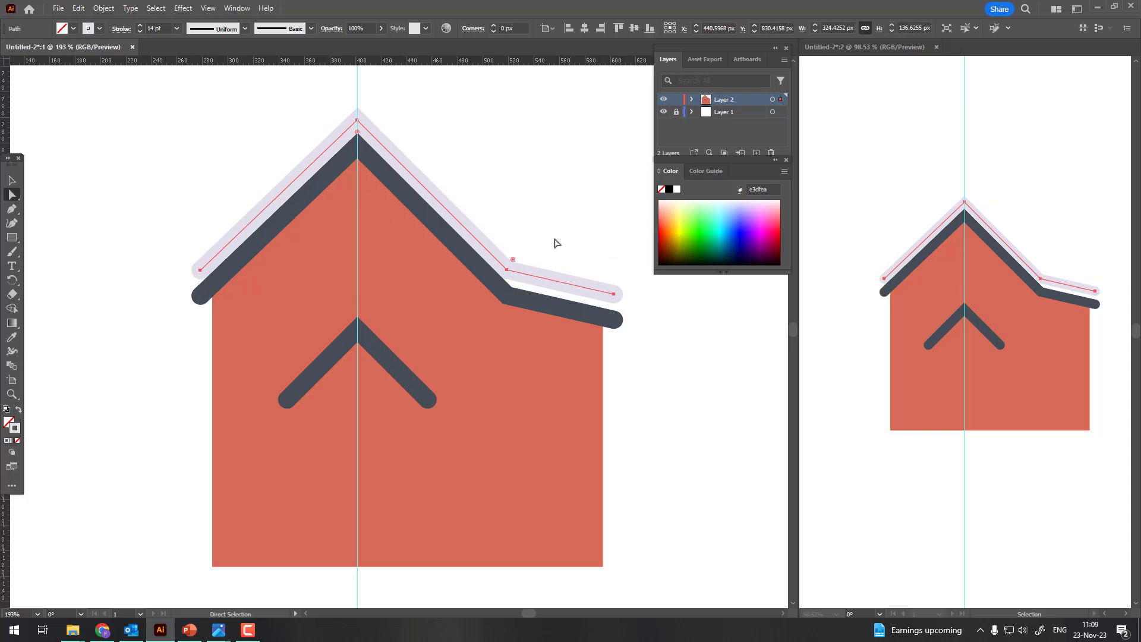
left_click_drag(509, 273, 515, 286)
left_click_drag(615, 294, 615, 308)
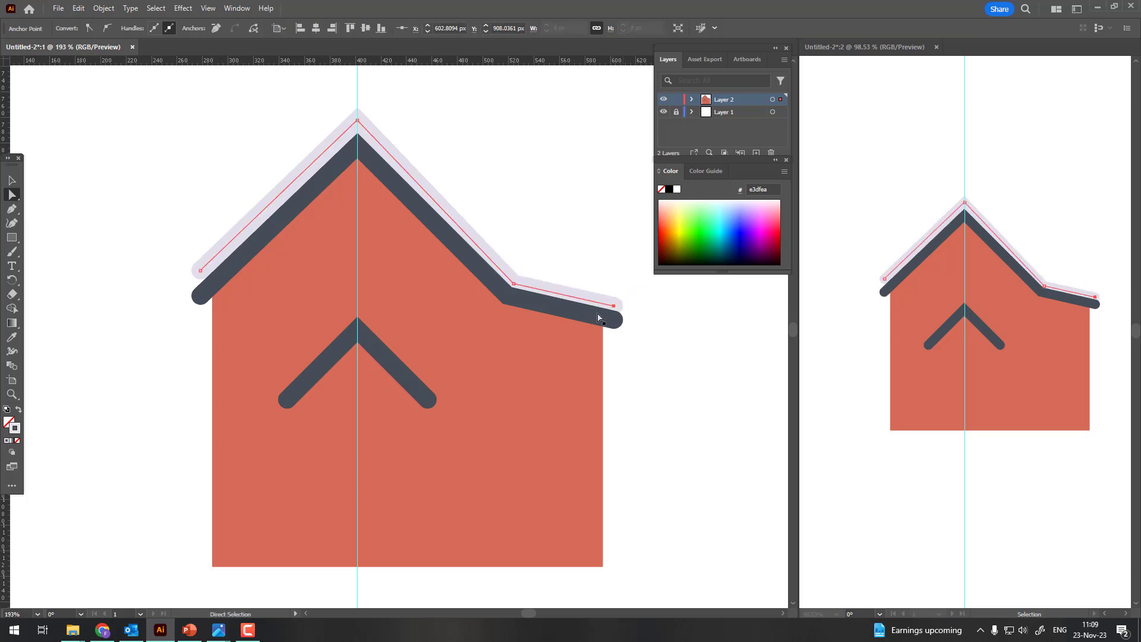
left_click_drag(514, 289, 516, 283)
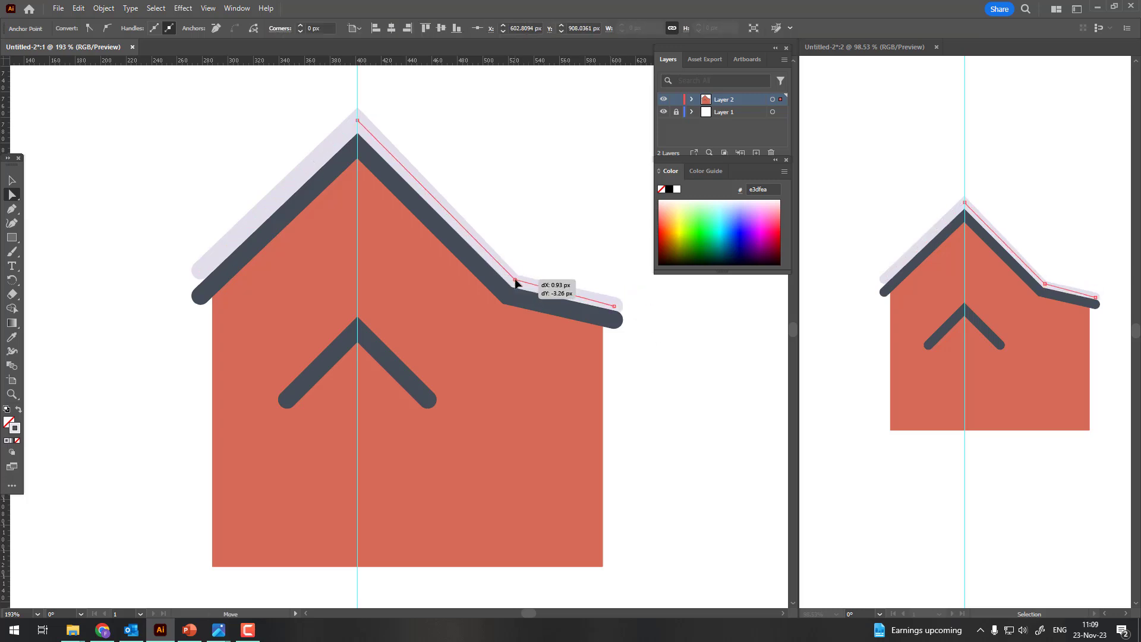
left_click_drag(614, 307, 616, 306)
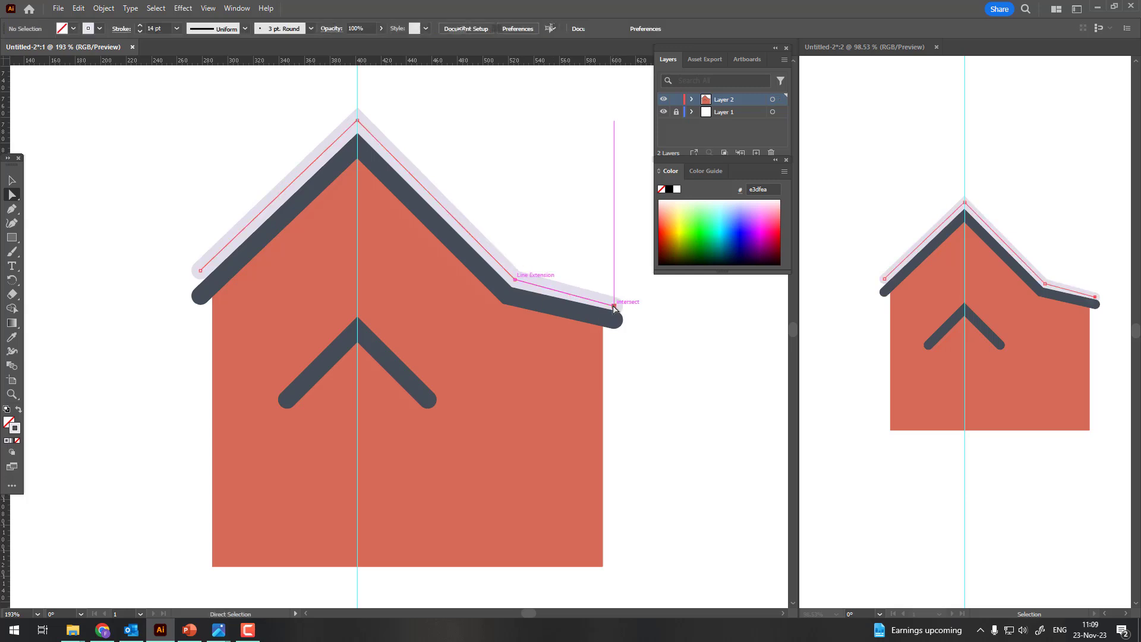
Step: Extend the lavender roof's left and right ends outward past the dark roof
left_click(200, 272)
left_click_drag(200, 272, 185, 286)
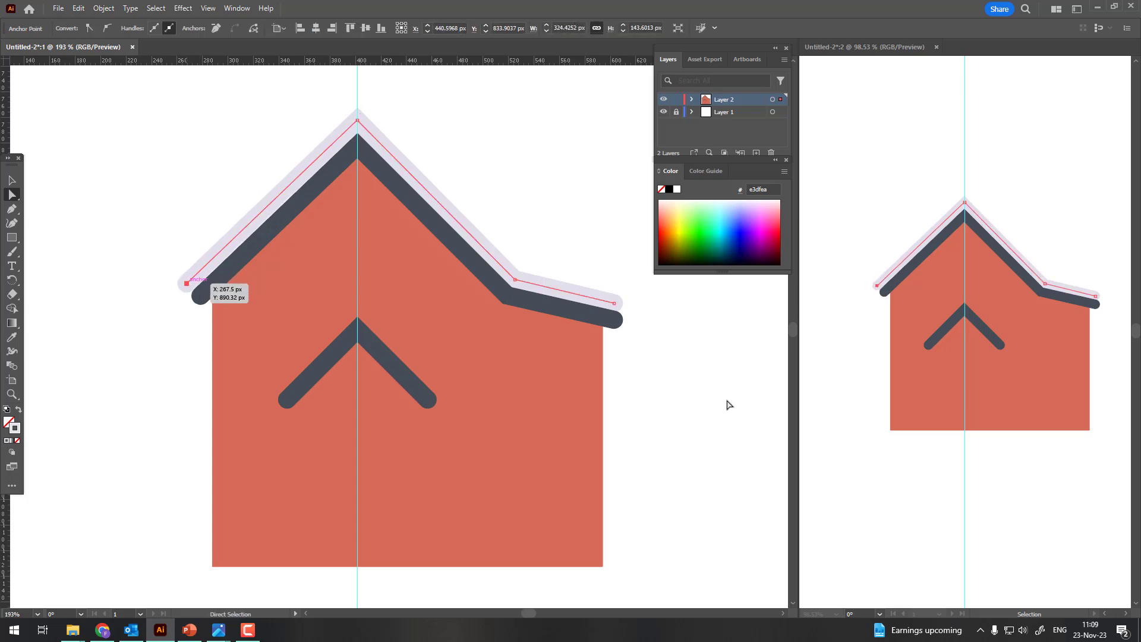
left_click(641, 311)
left_click_drag(620, 305, 622, 305)
left_click_drag(186, 285, 187, 289)
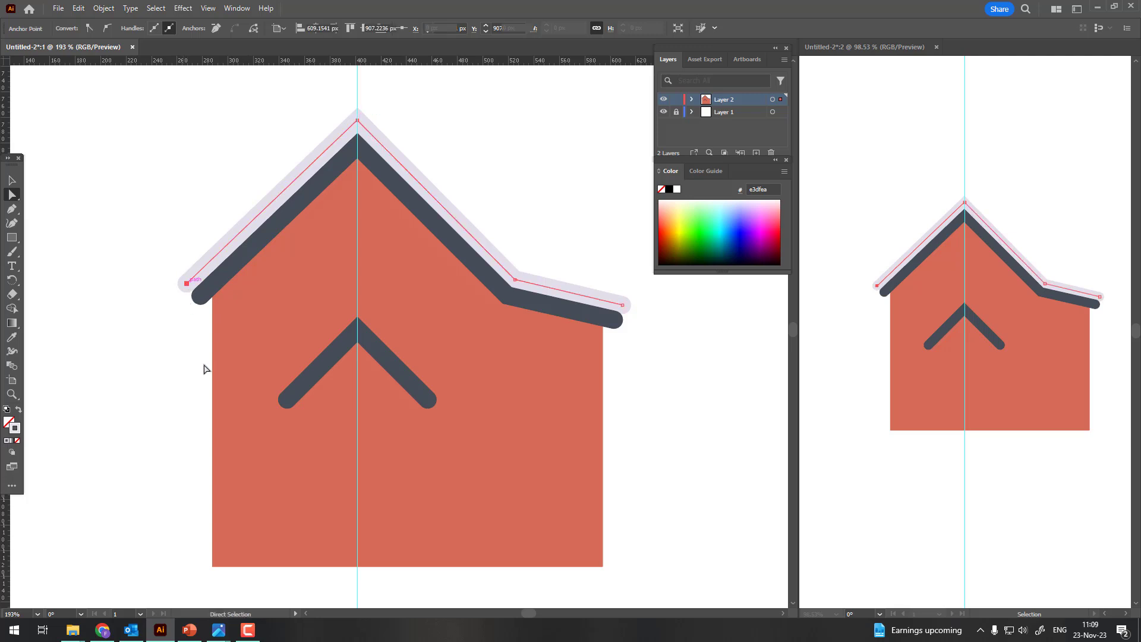
left_click(745, 339)
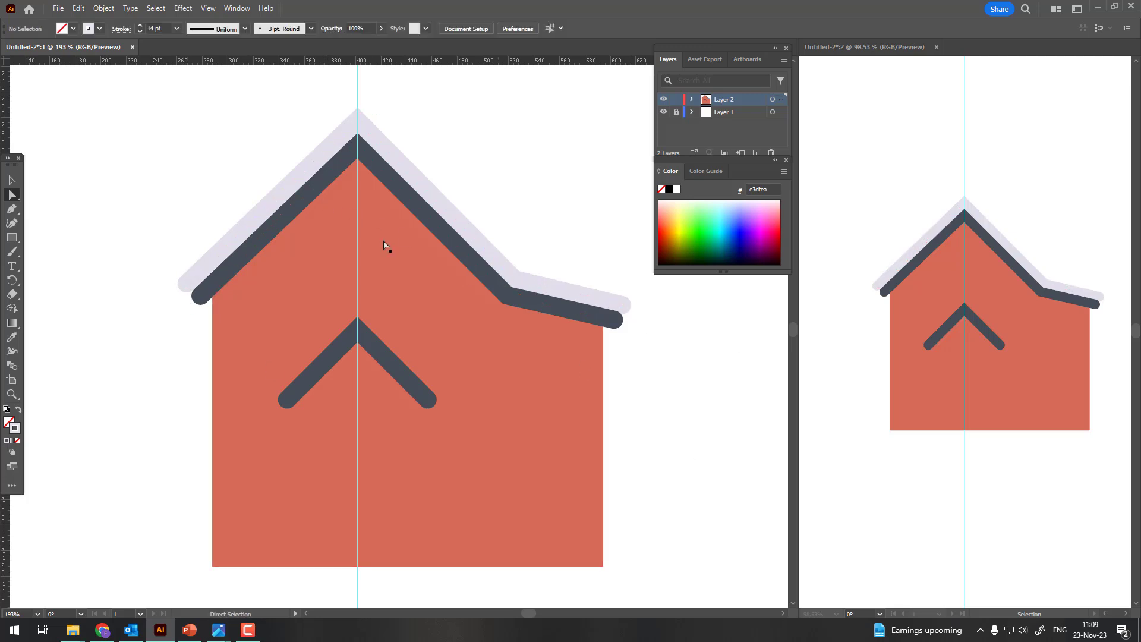
Step: Check the lavender roof's shape, then select the dark roof stroke and copy it
left_click(394, 156)
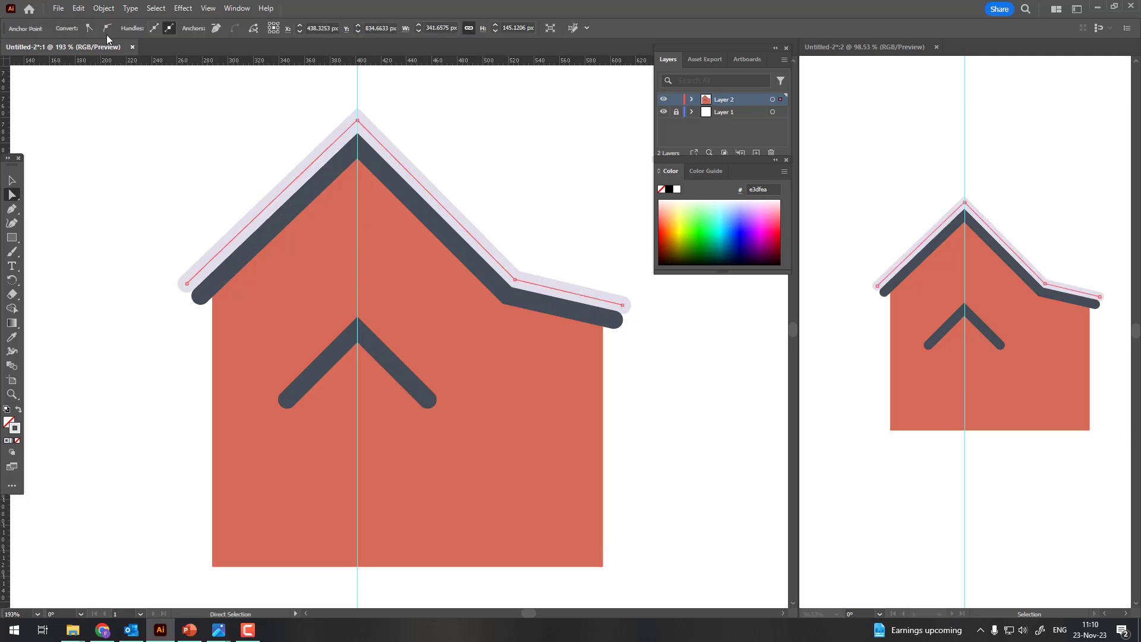
left_click(636, 450)
left_click(372, 163)
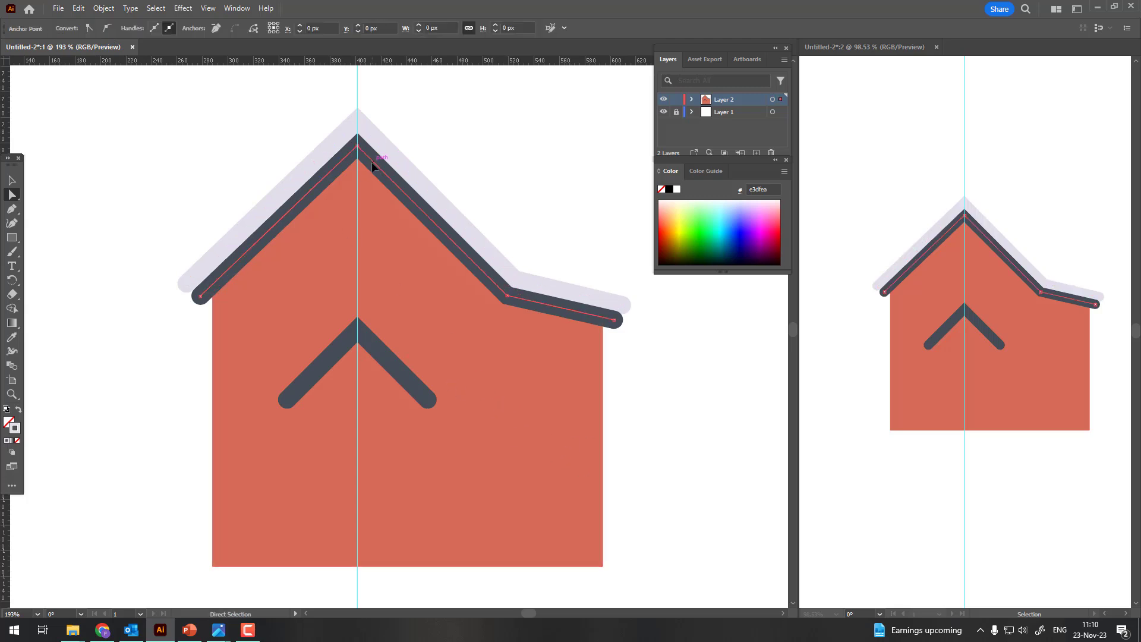
left_click(78, 8)
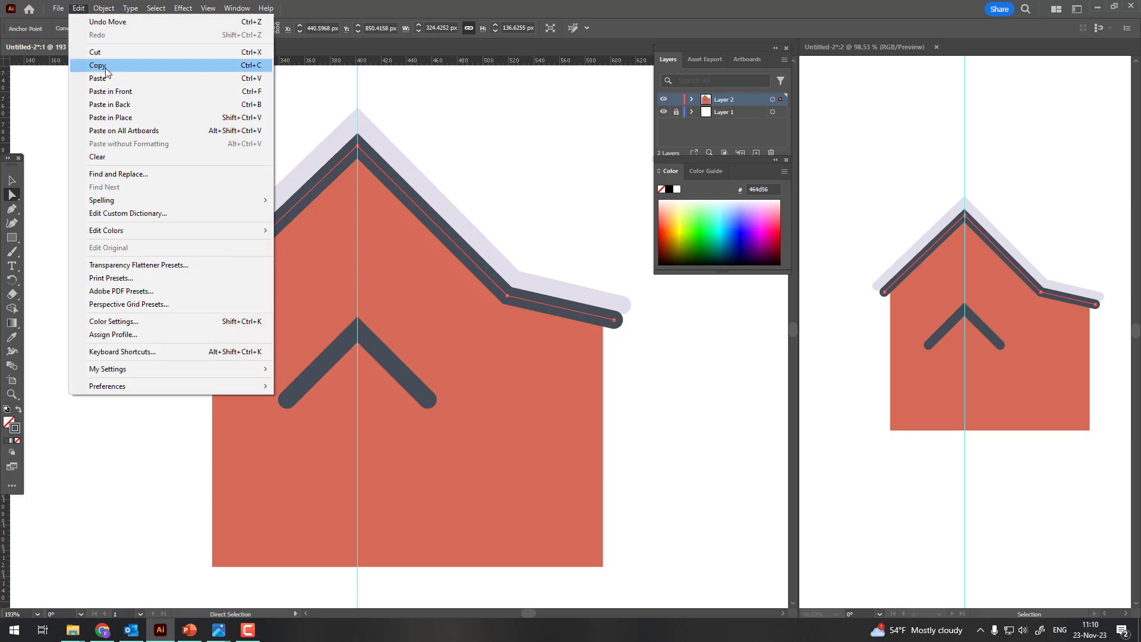
Step: Copy the dark roof stroke, paste it behind the original and nudge it down
left_click(105, 65)
left_click(78, 8)
left_click(148, 104)
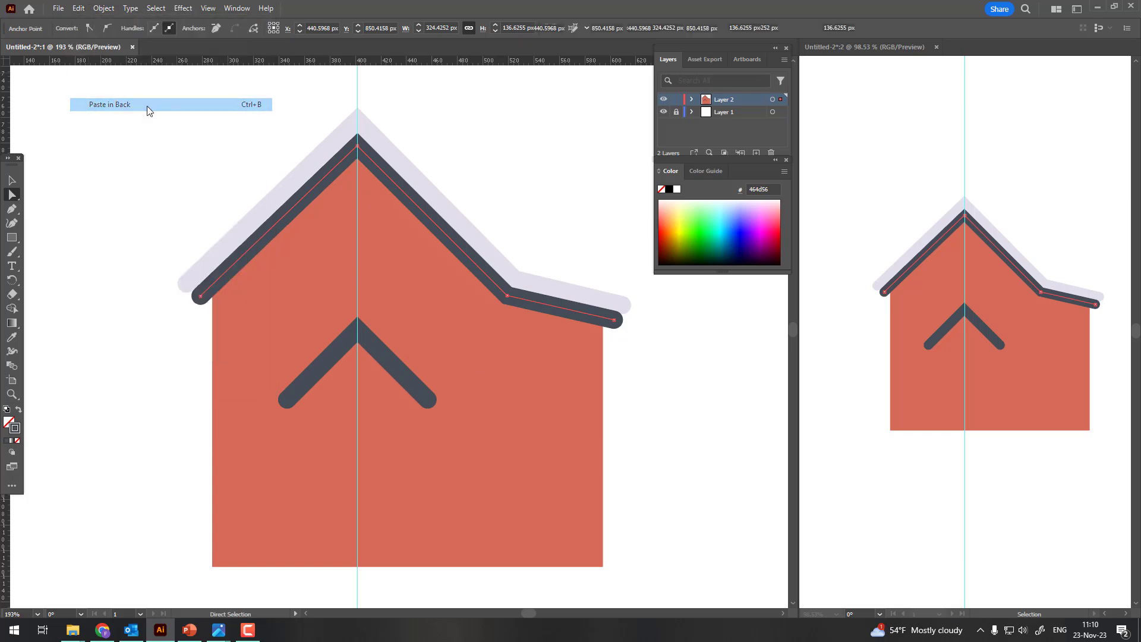
key("Down")
key("Down")
key("Down")
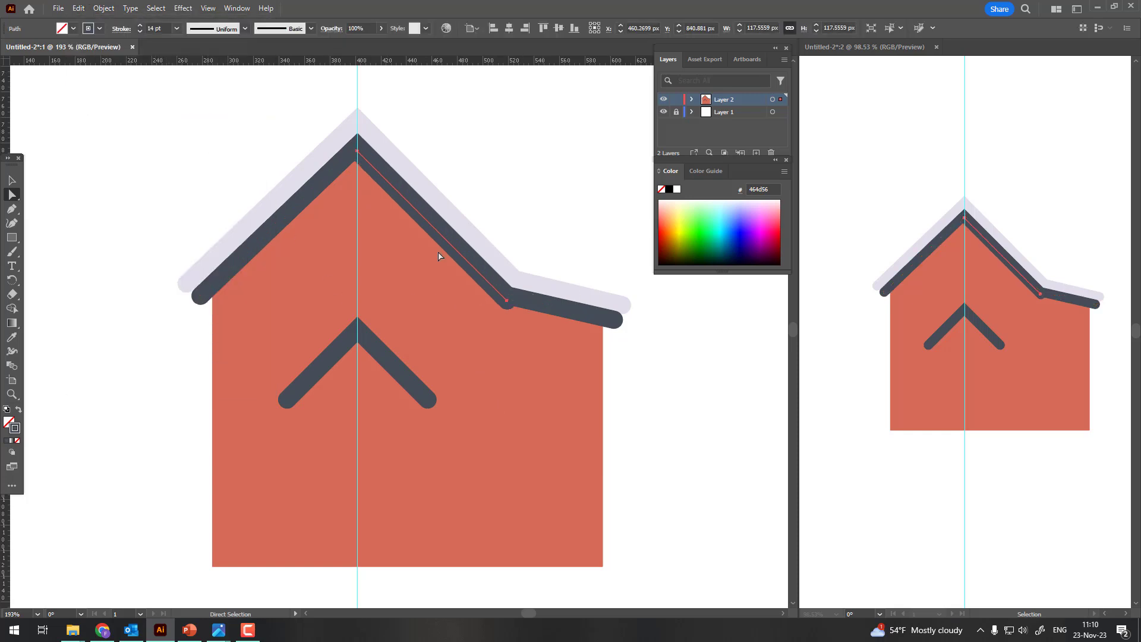
left_click(12, 181)
Step: Reselect the dark roof stroke, copy it and paste a copy in front
left_click(385, 178)
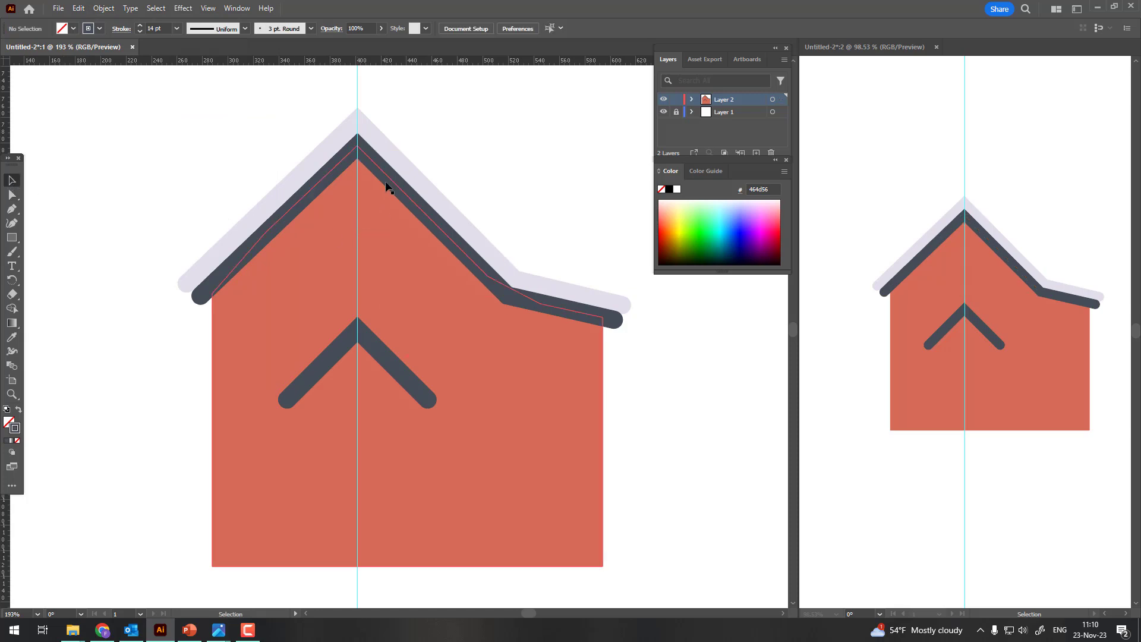
left_click(630, 355)
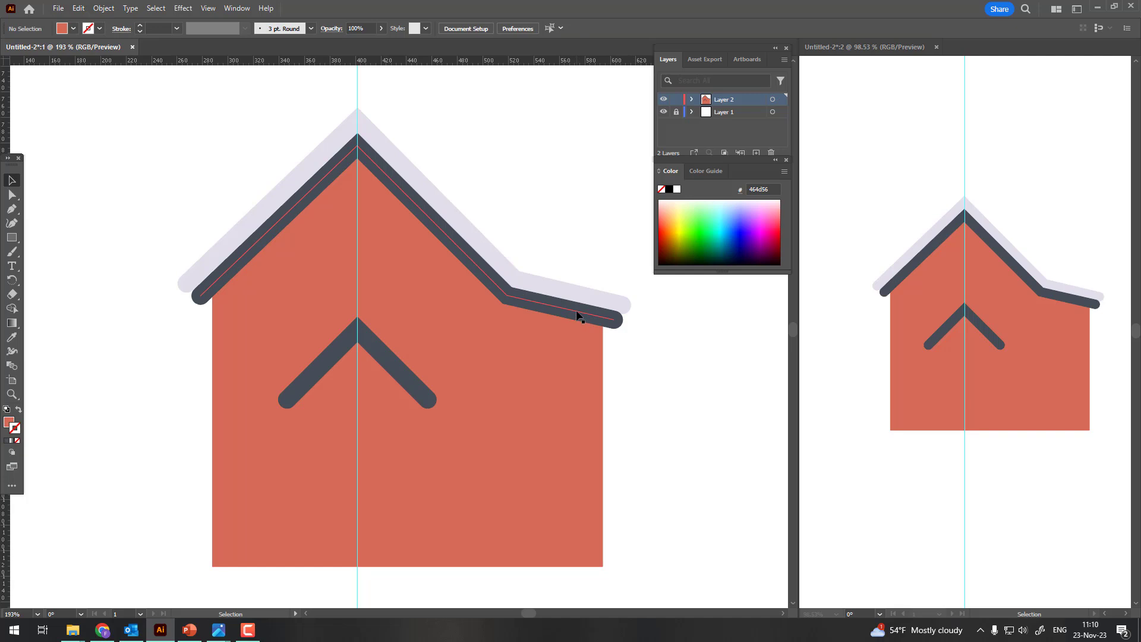
left_click(579, 317)
left_click(79, 8)
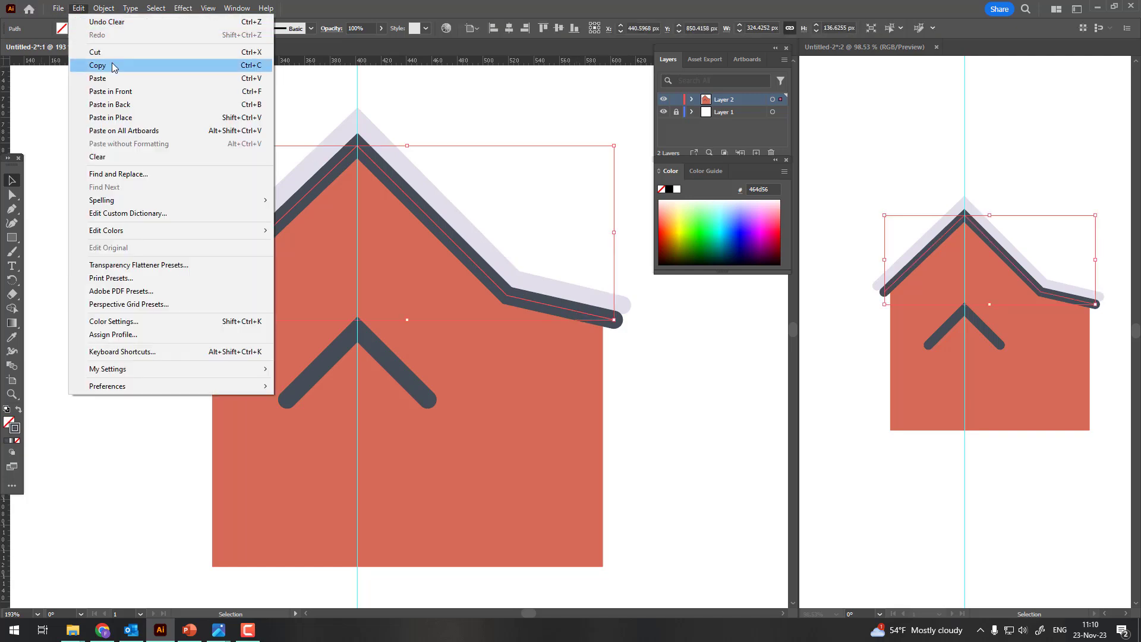
left_click(113, 67)
left_click(78, 9)
left_click(137, 91)
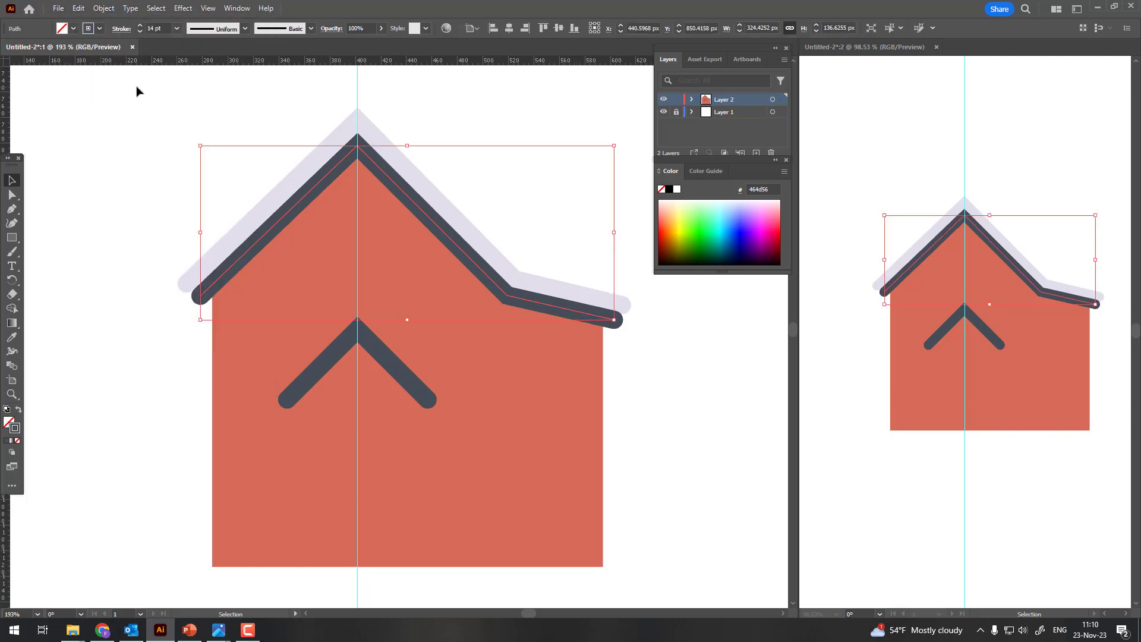
left_click(166, 99)
Step: Paste a roof copy behind the original, nudged two steps down
left_click(302, 192)
left_click(79, 8)
left_click(122, 103)
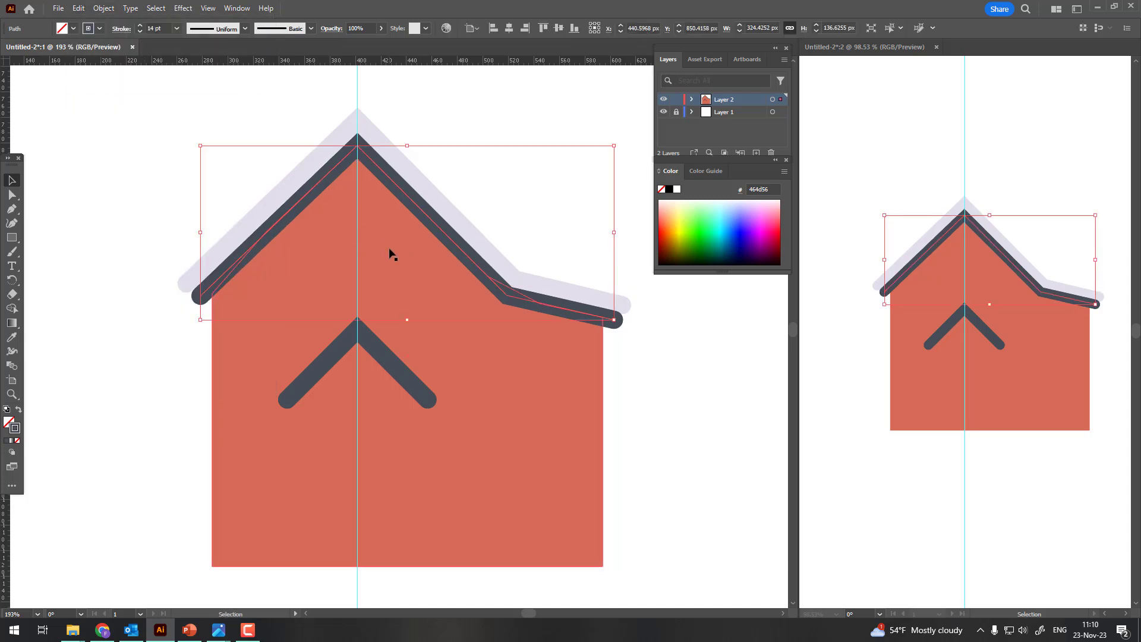
key("Down")
key("Down")
key("Down")
key("Down")
key("Down")
key("Down")
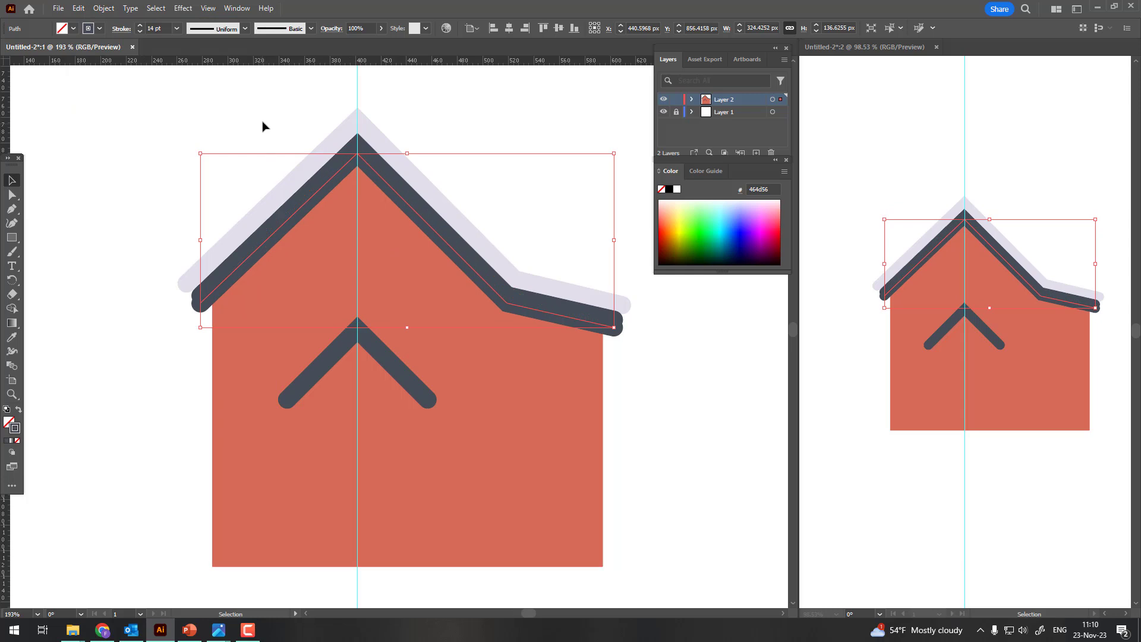
key("Down")
Step: Expand the roof copy's stroke into a filled shape with Object > Expand
left_click(103, 8)
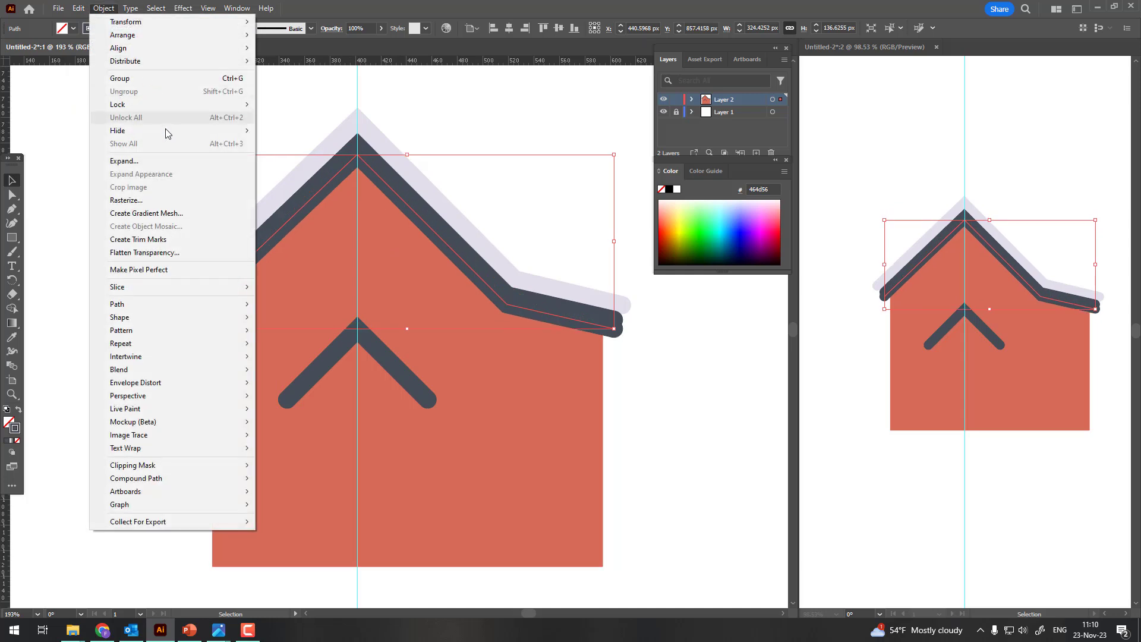
left_click(165, 161)
left_click(143, 337)
left_click(115, 351)
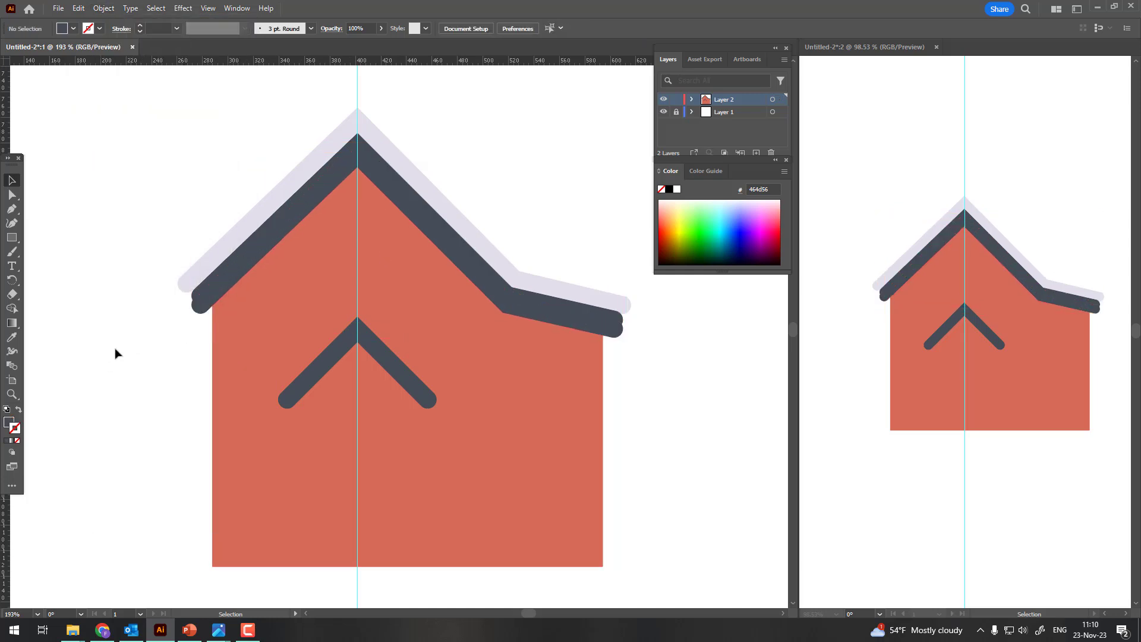
left_click(219, 304)
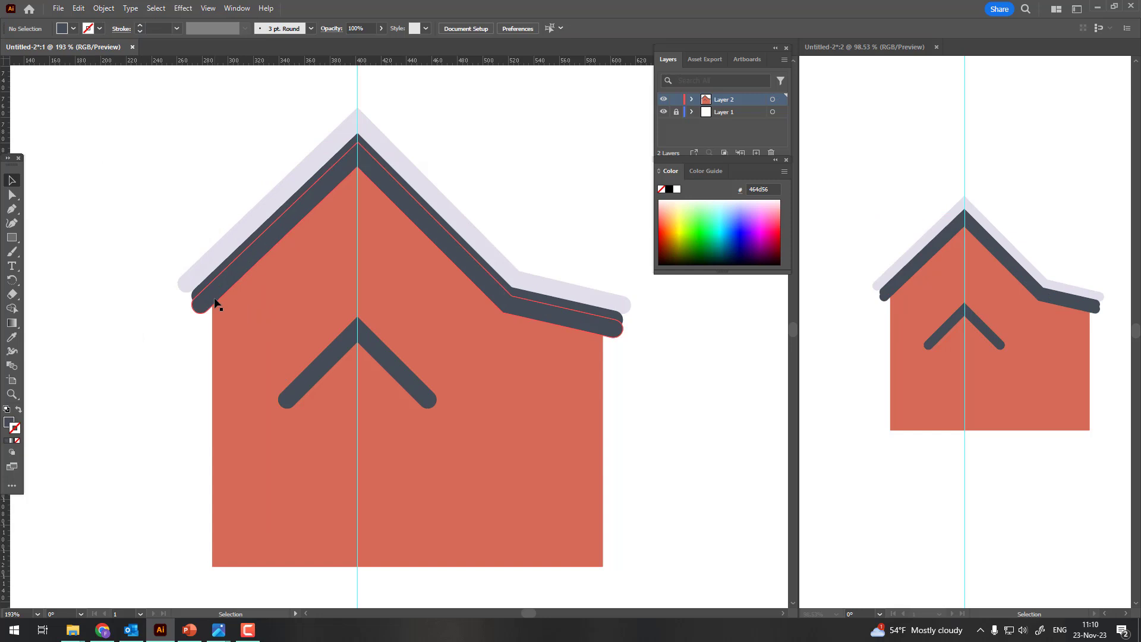
Step: Fill the roof copy with the house body's red, then darken it in the Color Picker
left_click(11, 337)
left_click(298, 399)
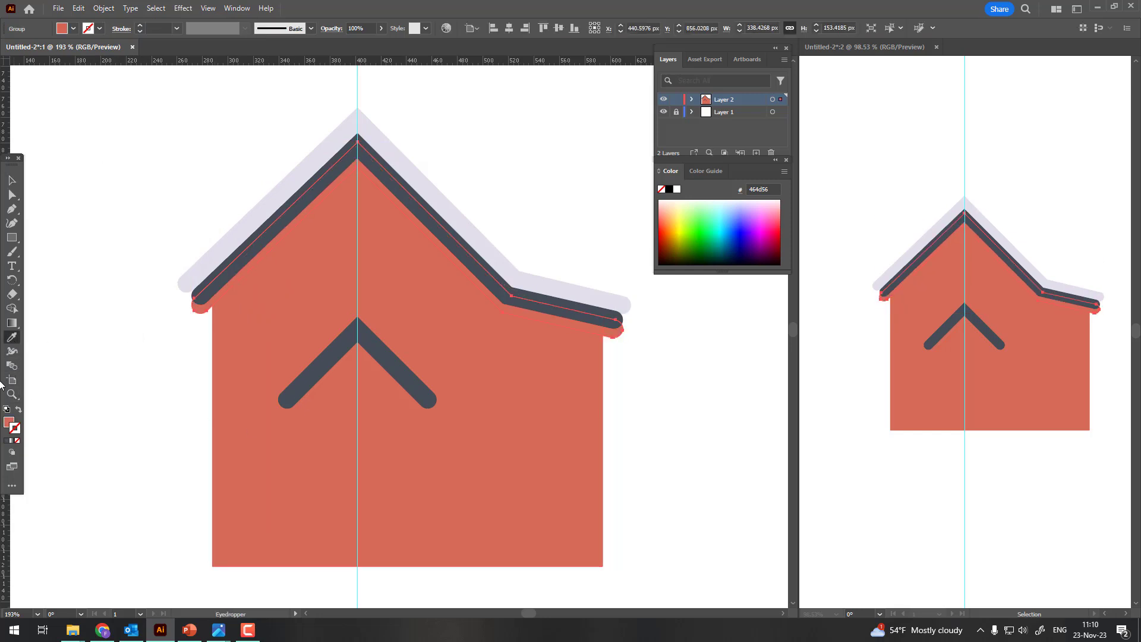
double_click(5, 426)
left_click(593, 131)
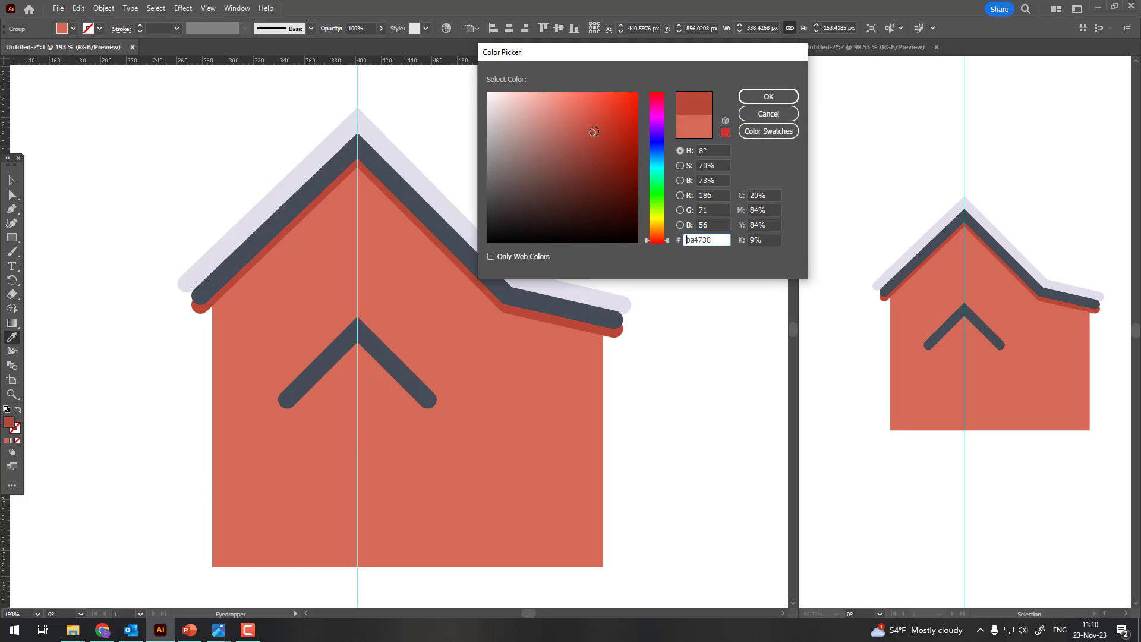
left_click(580, 128)
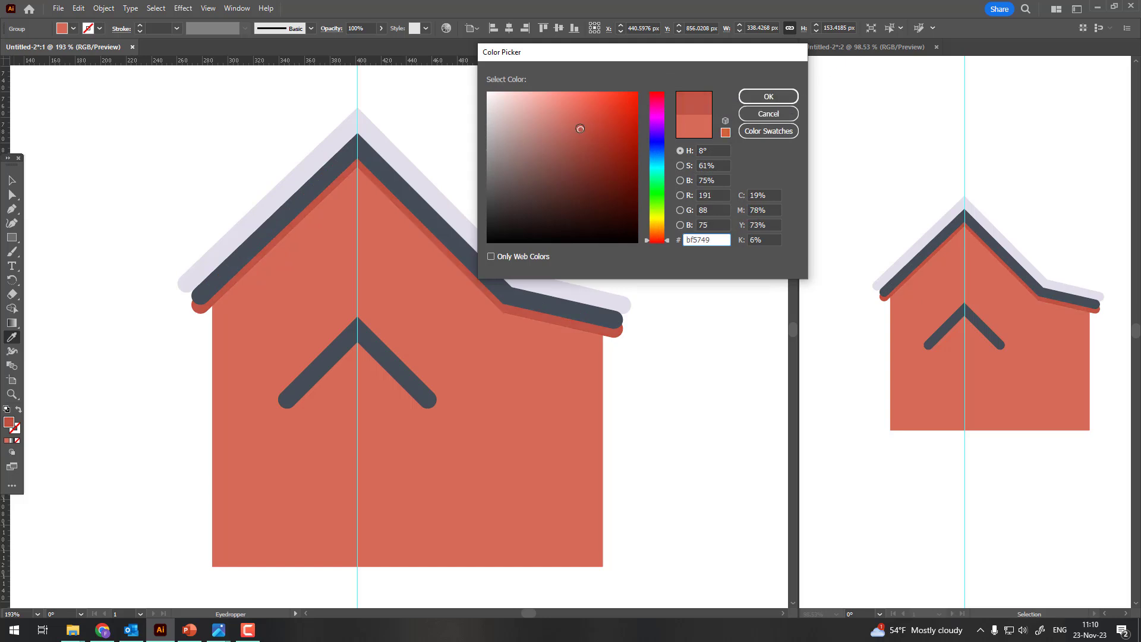
left_click(768, 96)
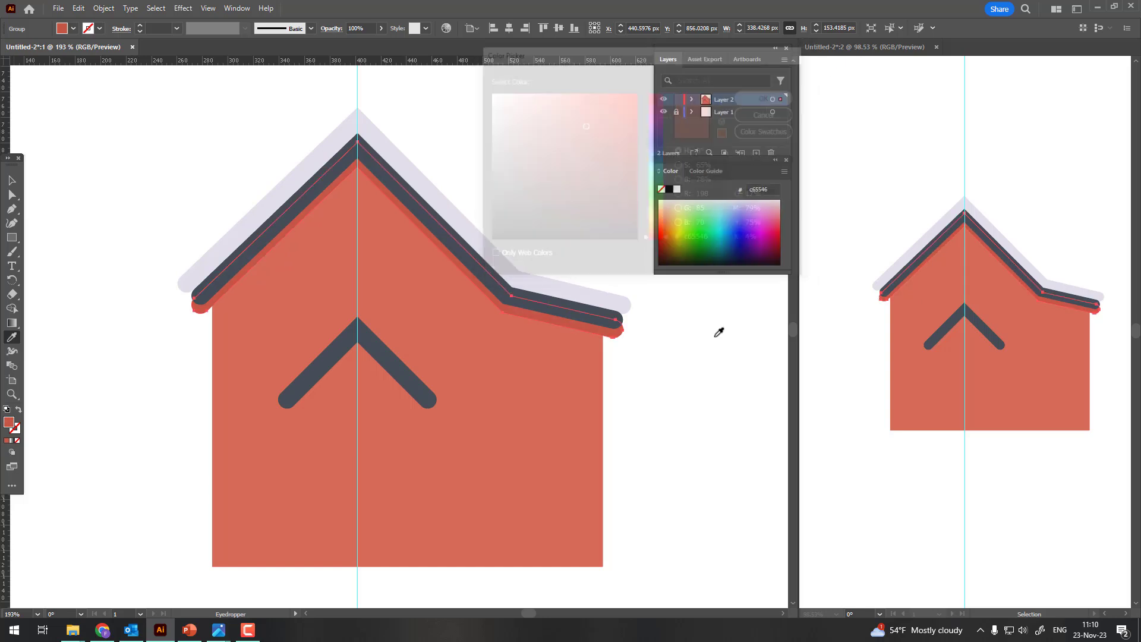
Step: Nudge the red roof shadow two steps further down and deselect it
key("Down")
key("Down")
key("Down")
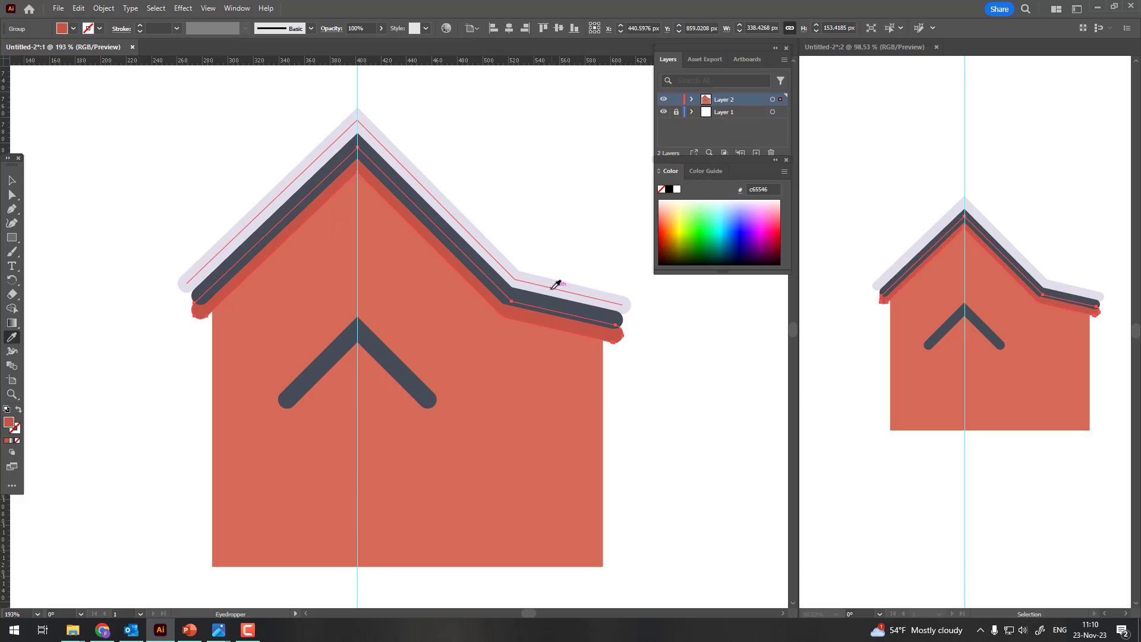
key("Down")
key("Down")
left_click(11, 180)
left_click(667, 426)
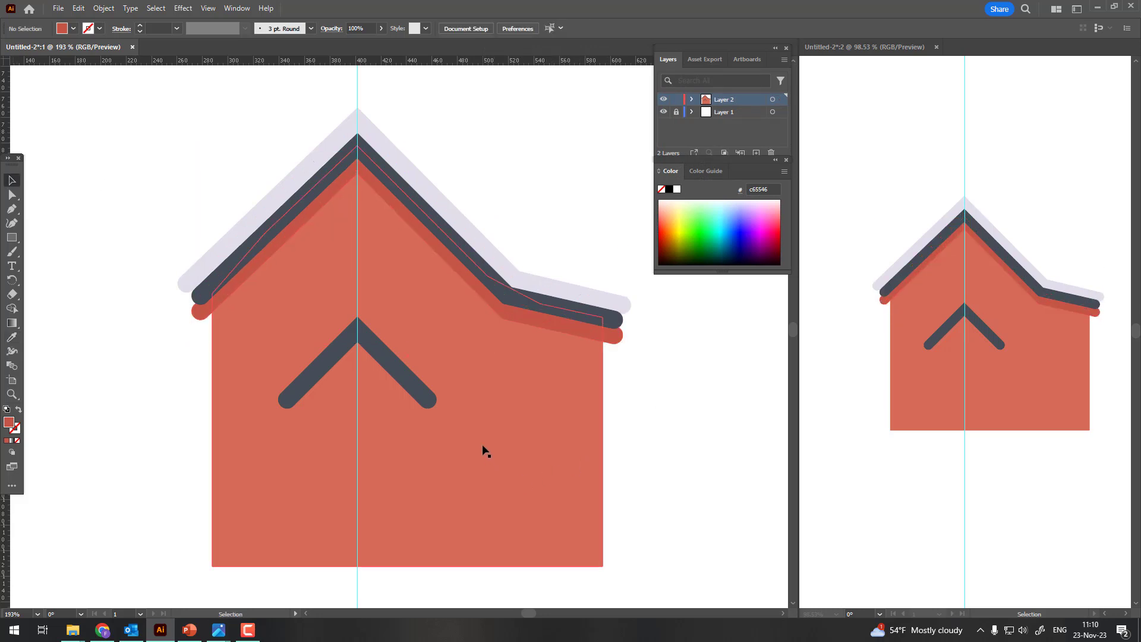
left_click(12, 236)
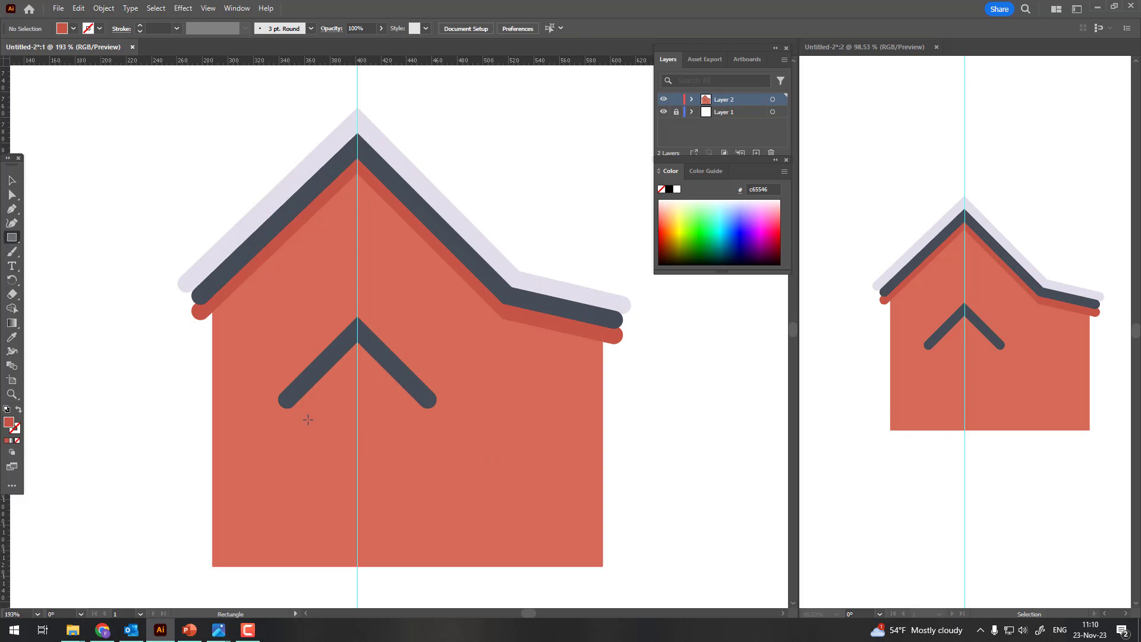
Step: Draw the door rectangle below the chevron and centre it on the guide
left_click_drag(305, 410, 398, 568)
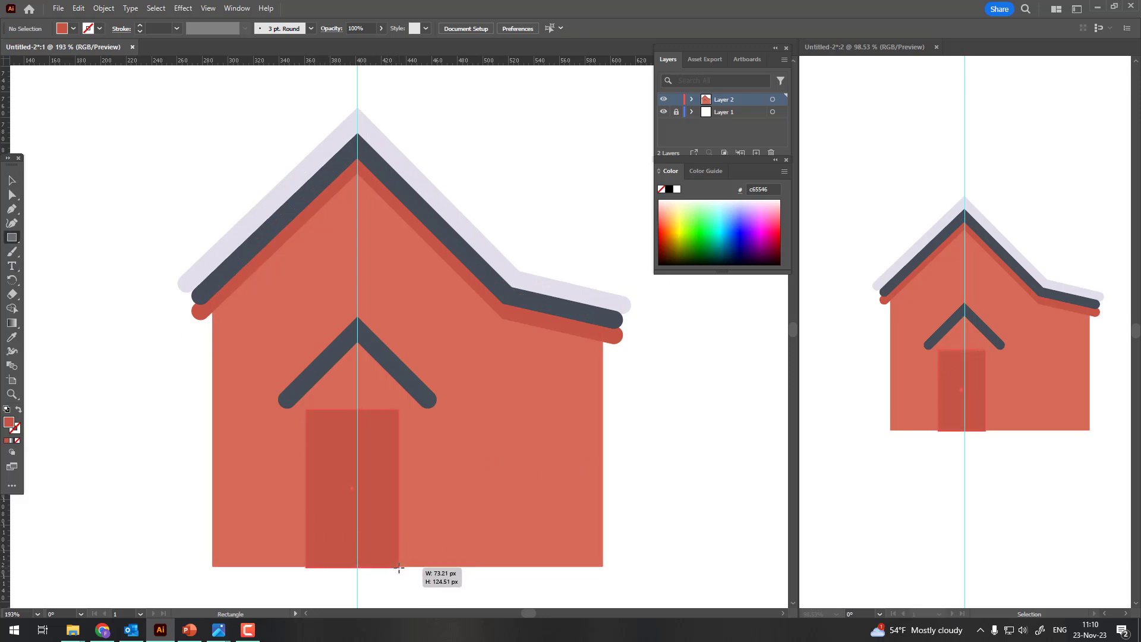
left_click_drag(399, 567, 399, 566)
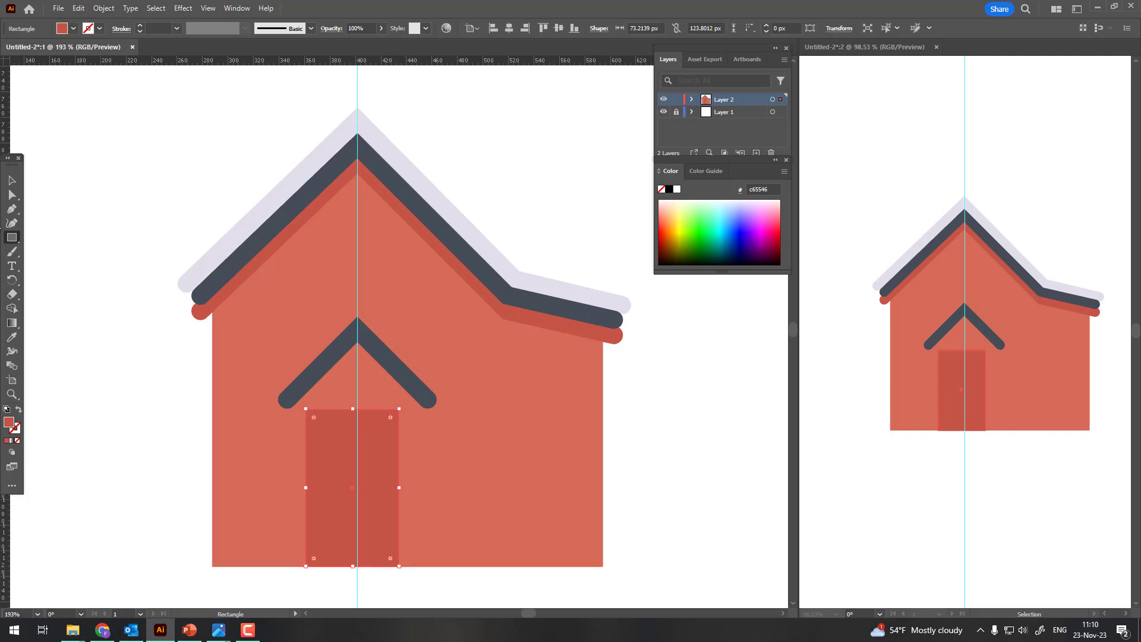
left_click(12, 194)
left_click_drag(388, 488, 393, 483)
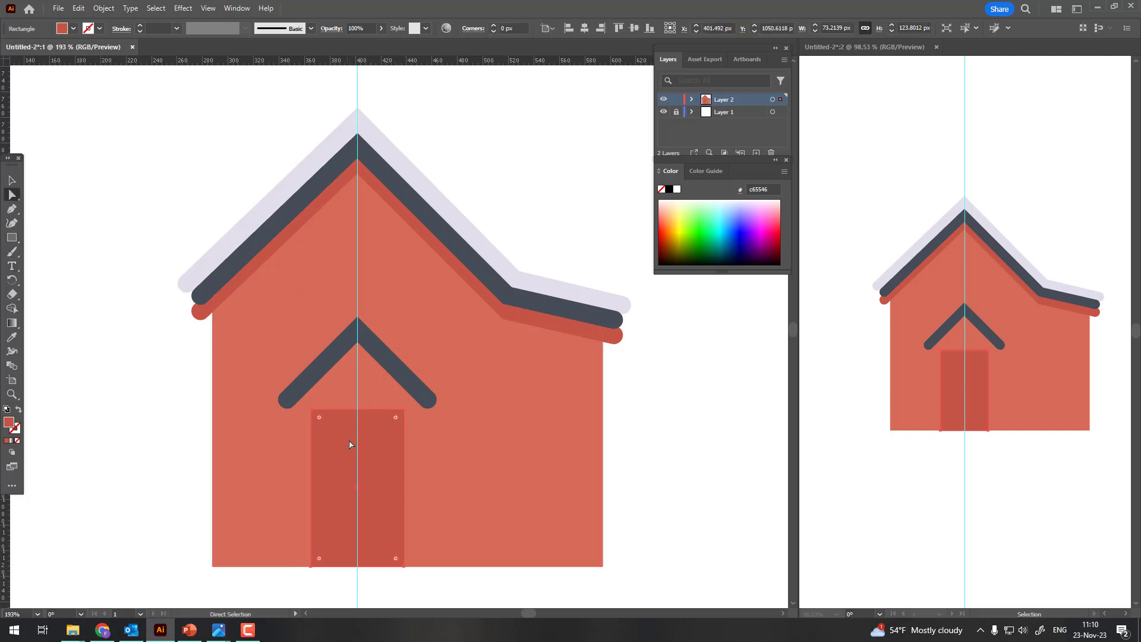
Step: Round the door's two top corners into an arch and raise its top
left_click(403, 410)
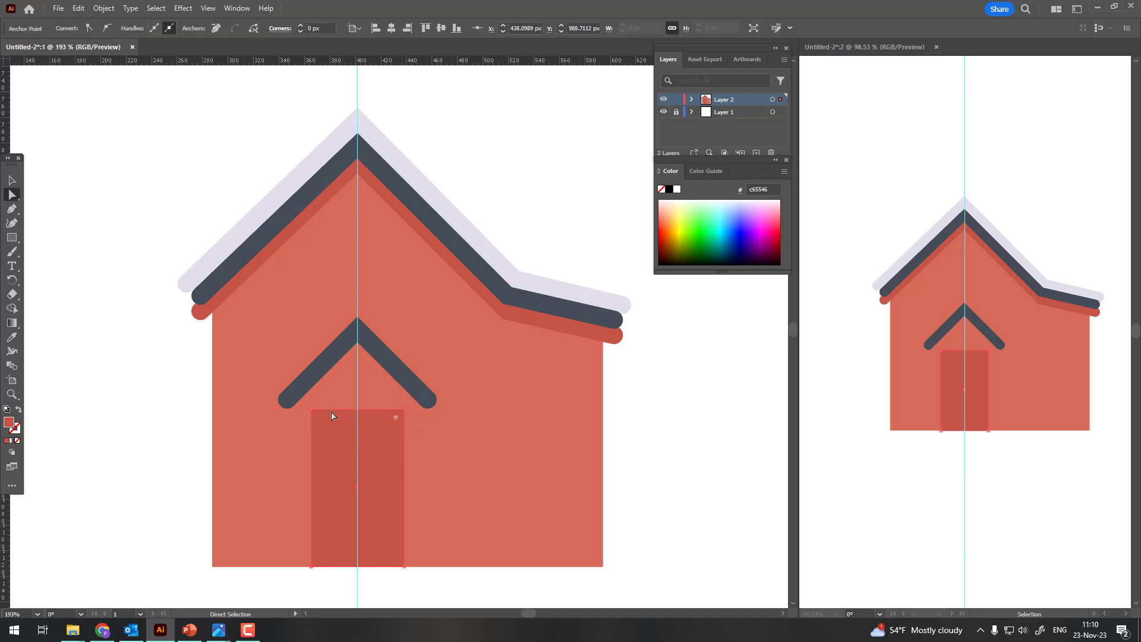
left_click(312, 410, "shift")
left_click_drag(319, 420, 333, 565)
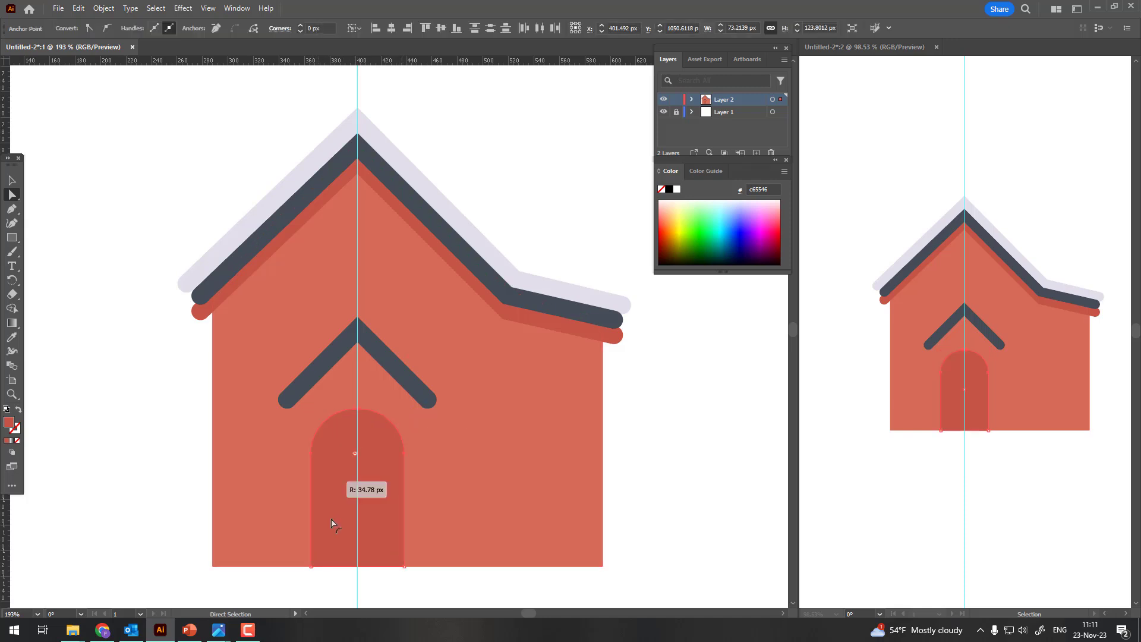
mouse_move(369, 412)
left_mouse_down()
mouse_move(360, 381)
mouse_move(355, 389)
left_mouse_up()
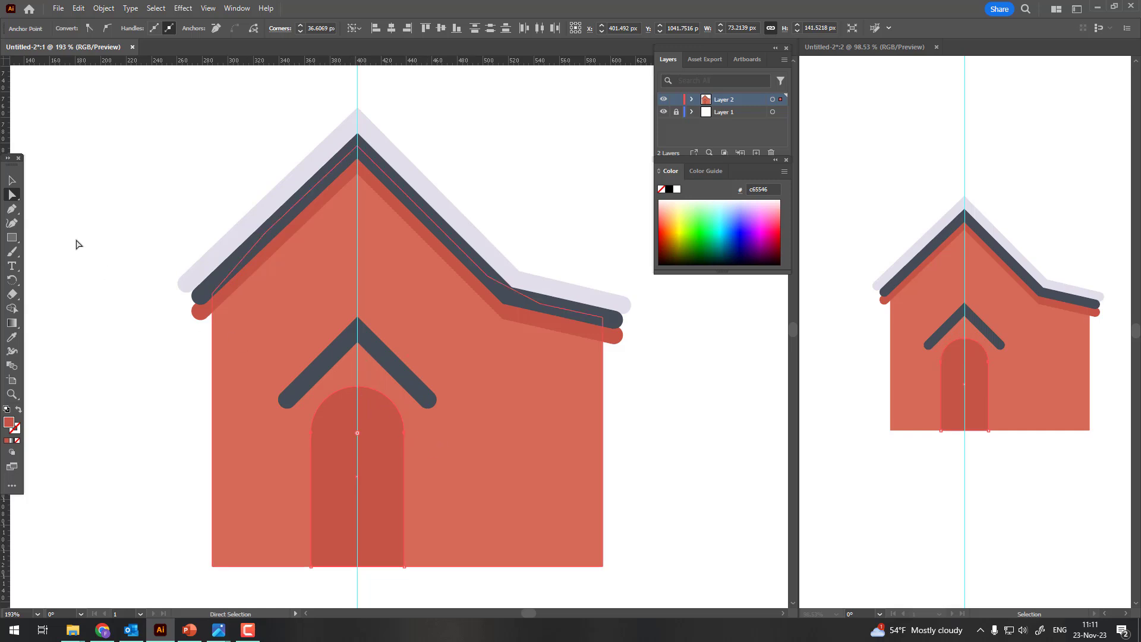
left_click(35, 200)
Step: Copy the chevron and paste the copy behind it
key("v")
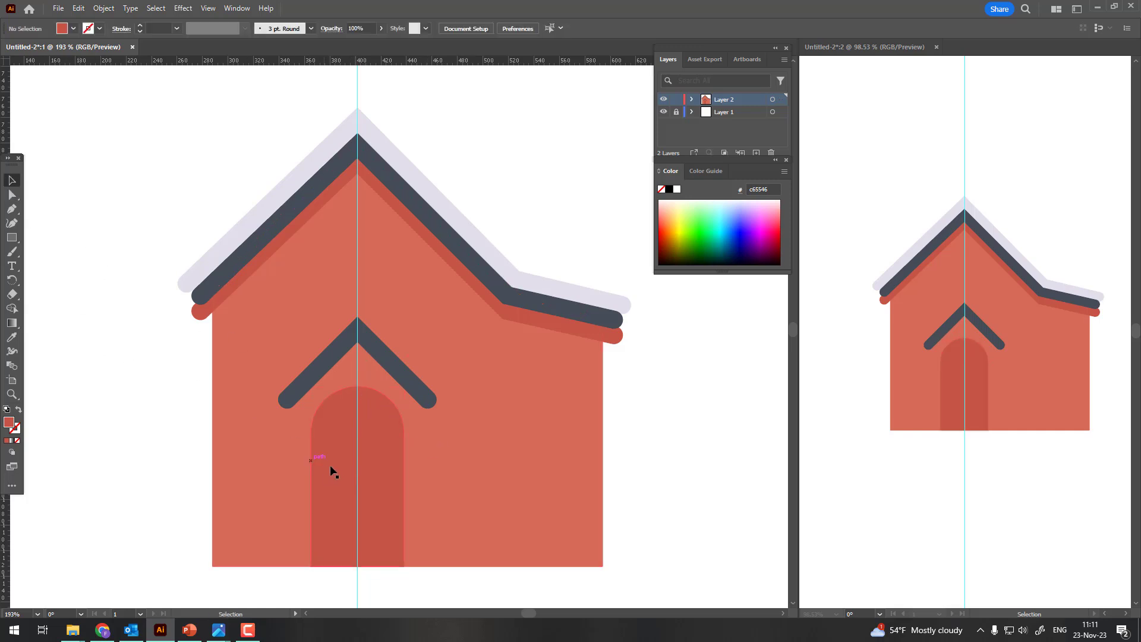
left_click(332, 472)
left_click(12, 337)
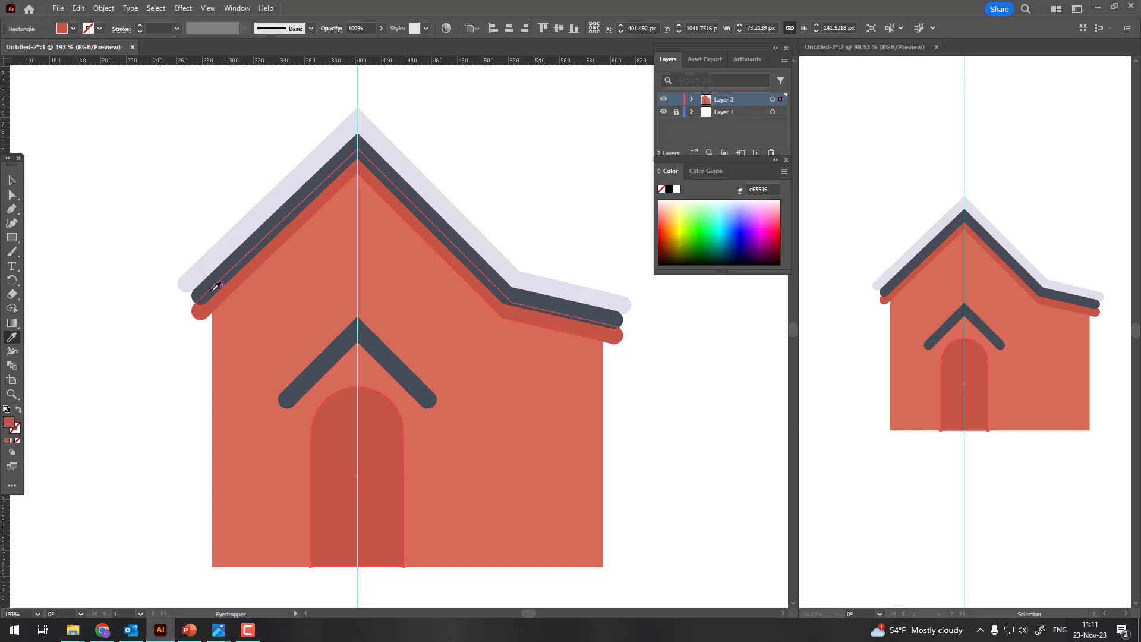
left_click(12, 181)
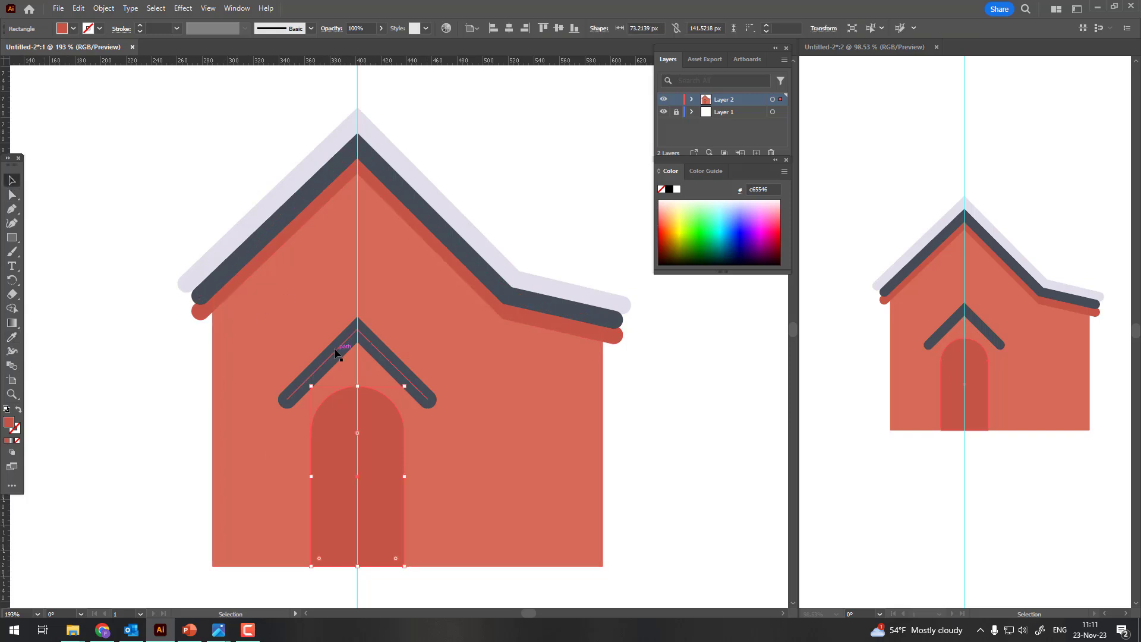
left_click(342, 349)
left_click(79, 8)
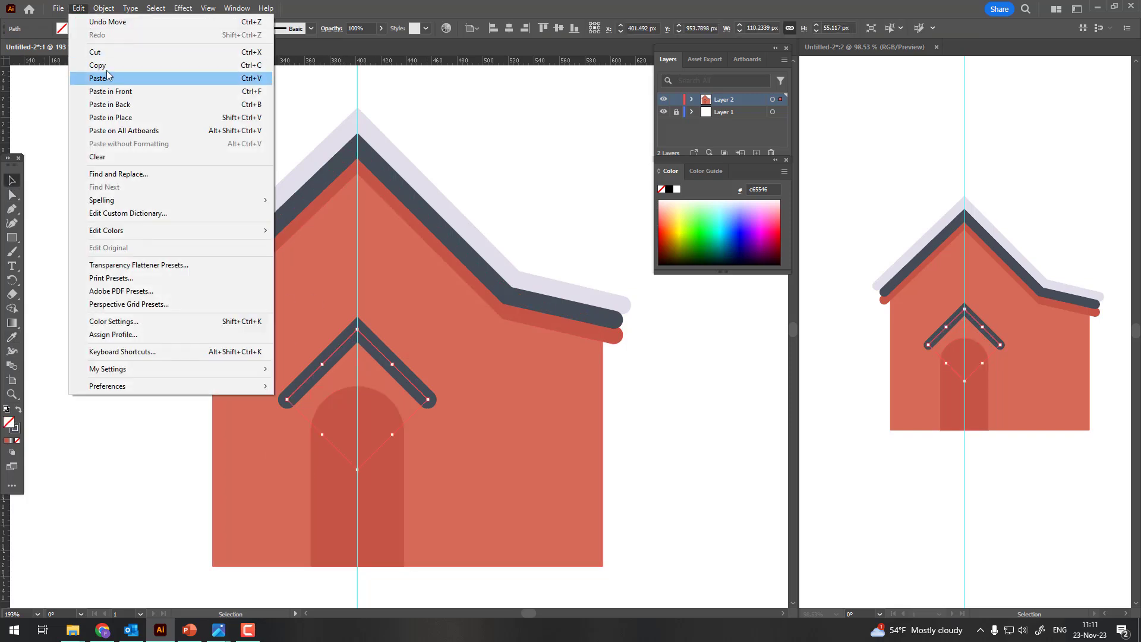
left_click(83, 10)
left_click(142, 105)
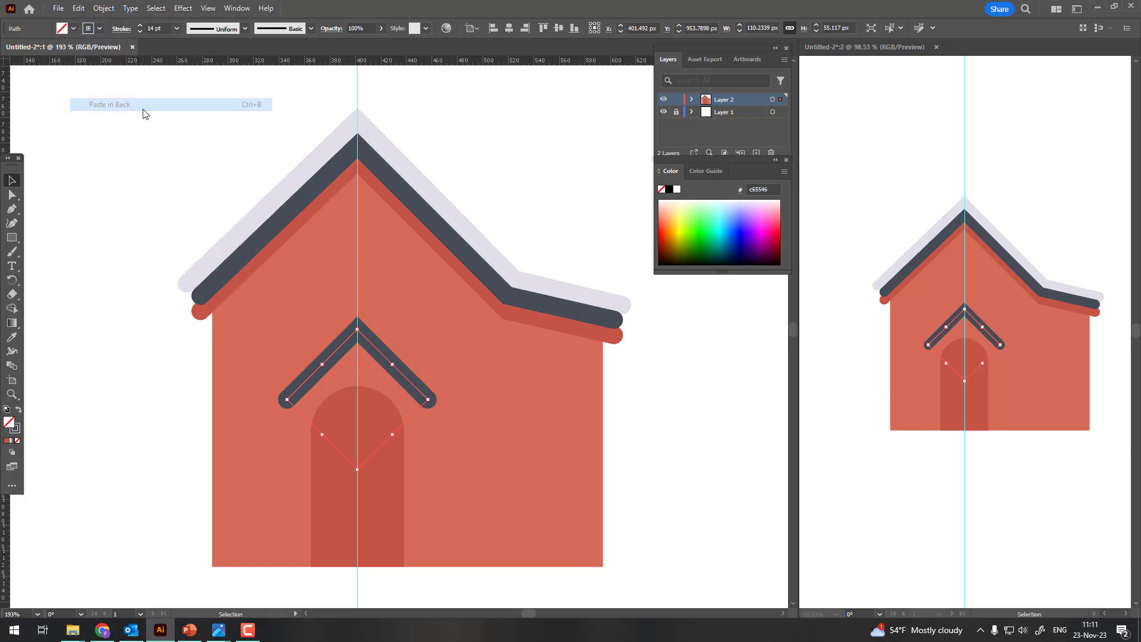
Step: Nudge the chevron copy up and give it the roof's lavender stroke colour
key("Up")
key("Up")
key("Up")
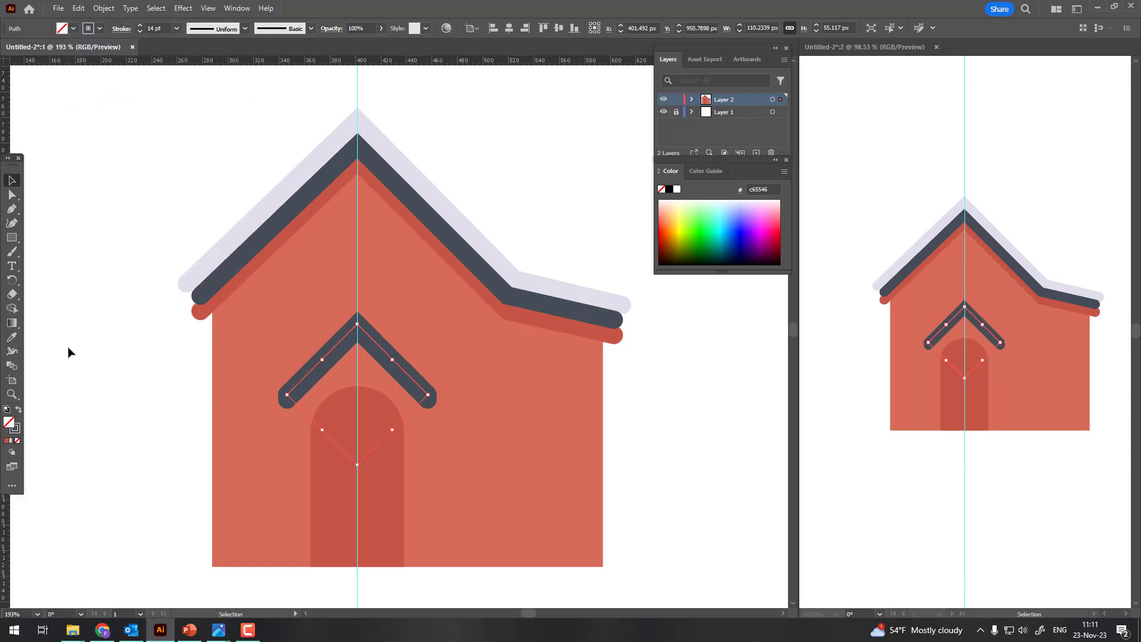
key("Up")
key("Up")
key("Up")
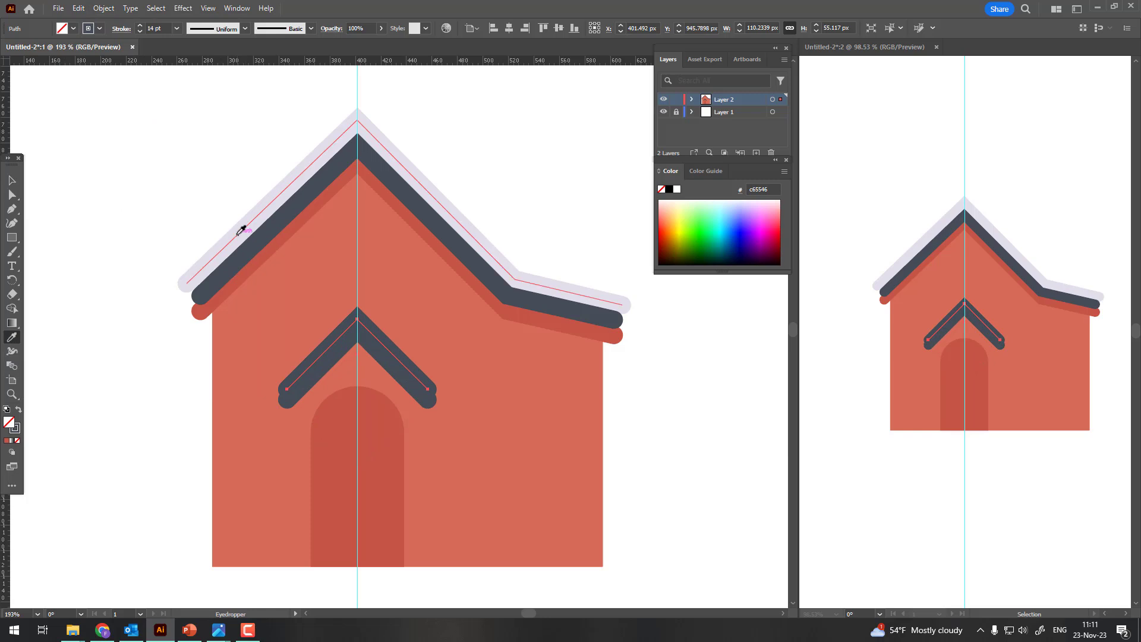
left_click(243, 231)
key("Up")
key("Up")
key("Up")
key("Up")
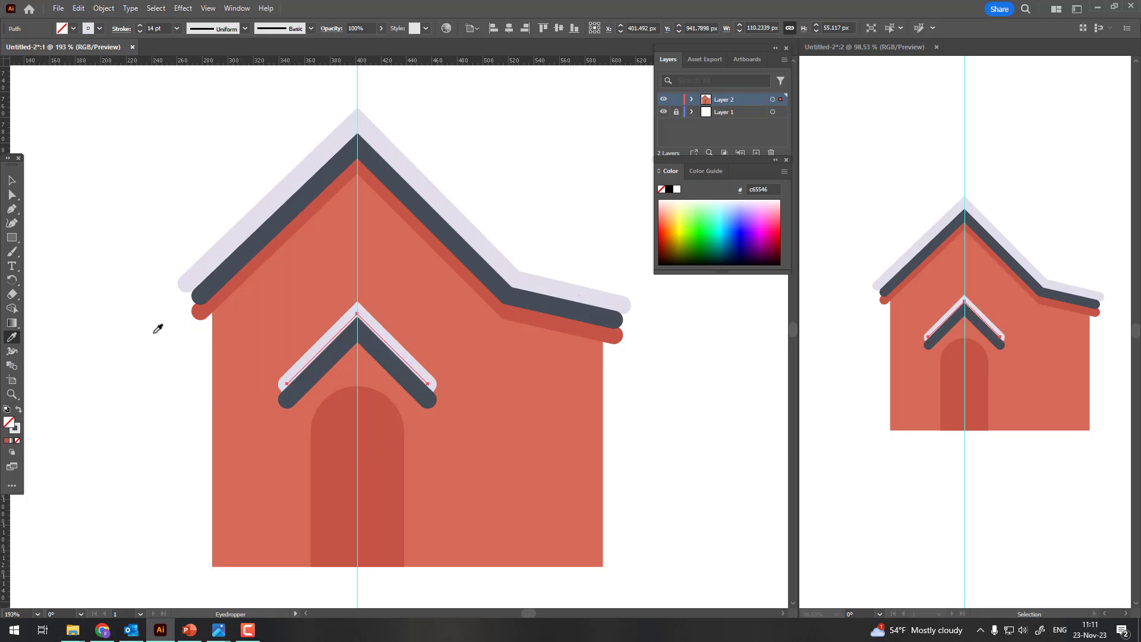
key("Up")
key("Up")
key("Up")
key("Up")
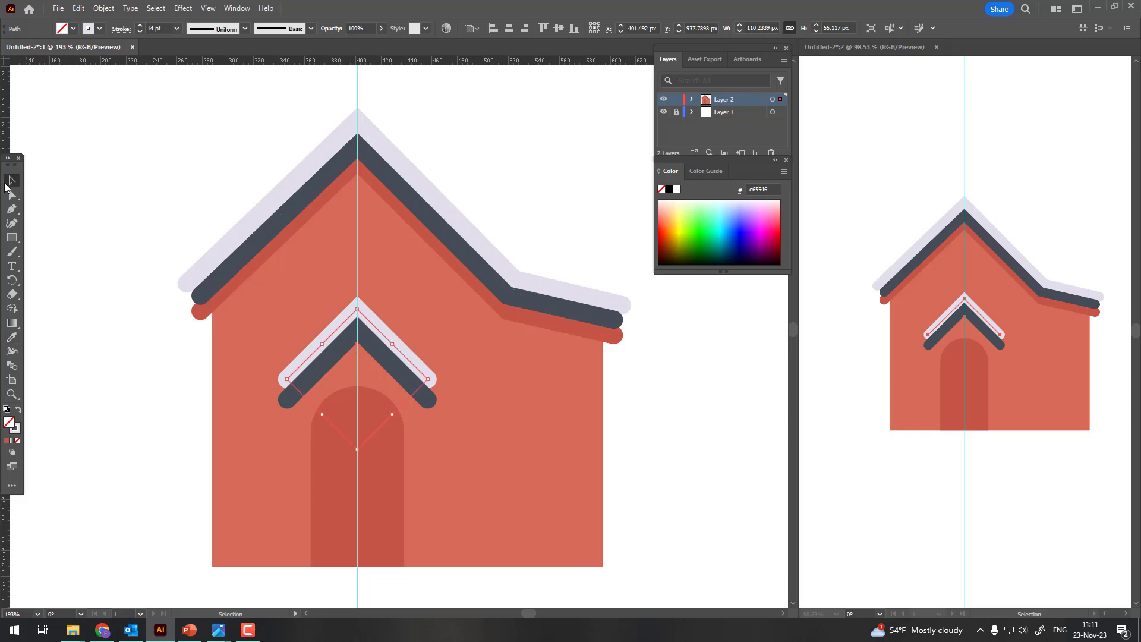
Step: Widen the lavender chevron slightly and nudge it two steps back down
left_click(6, 184)
left_click_drag(431, 380, 440, 378)
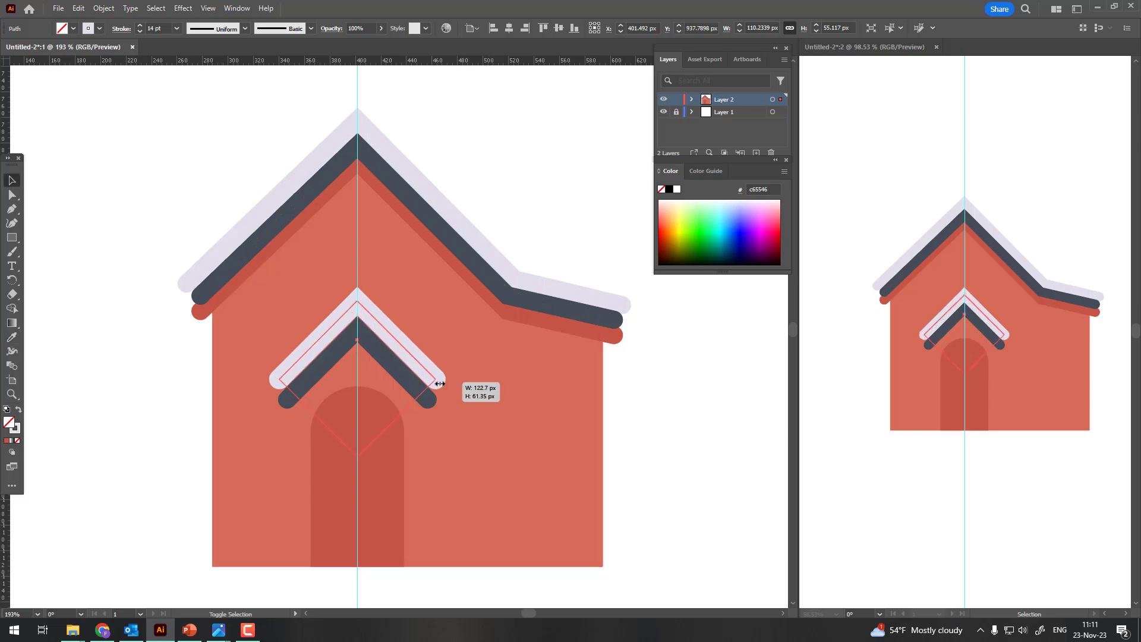
key("Down")
key("Down")
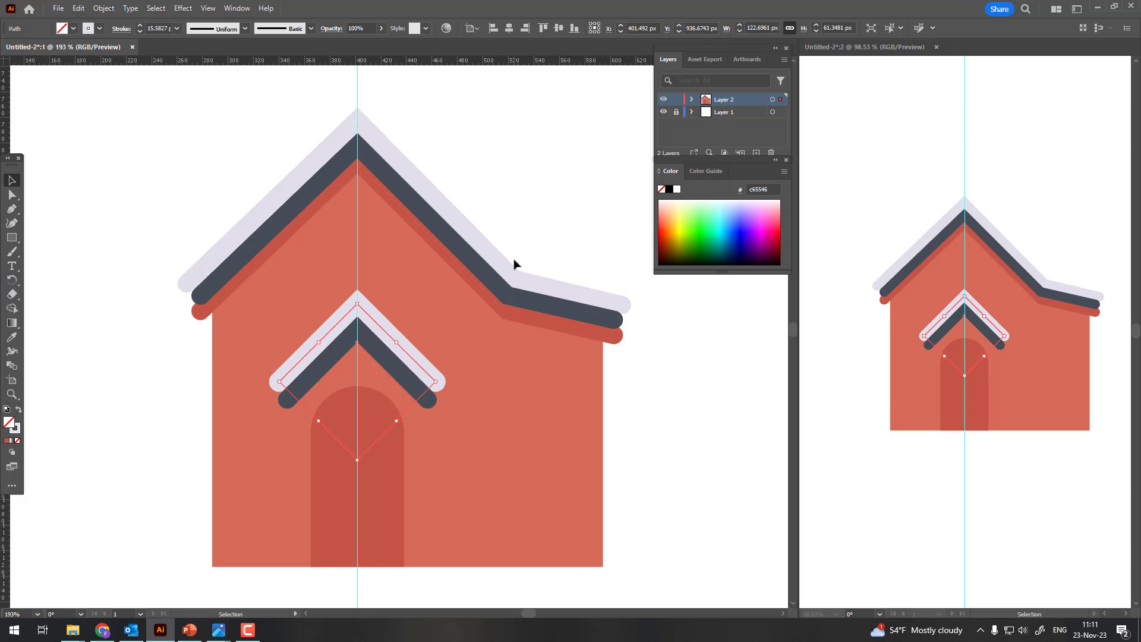
key("Down")
left_click(685, 438)
Step: Round the peak corners of the dark and lavender roof strokes
key("z")
left_click_drag(606, 343, 584, 346)
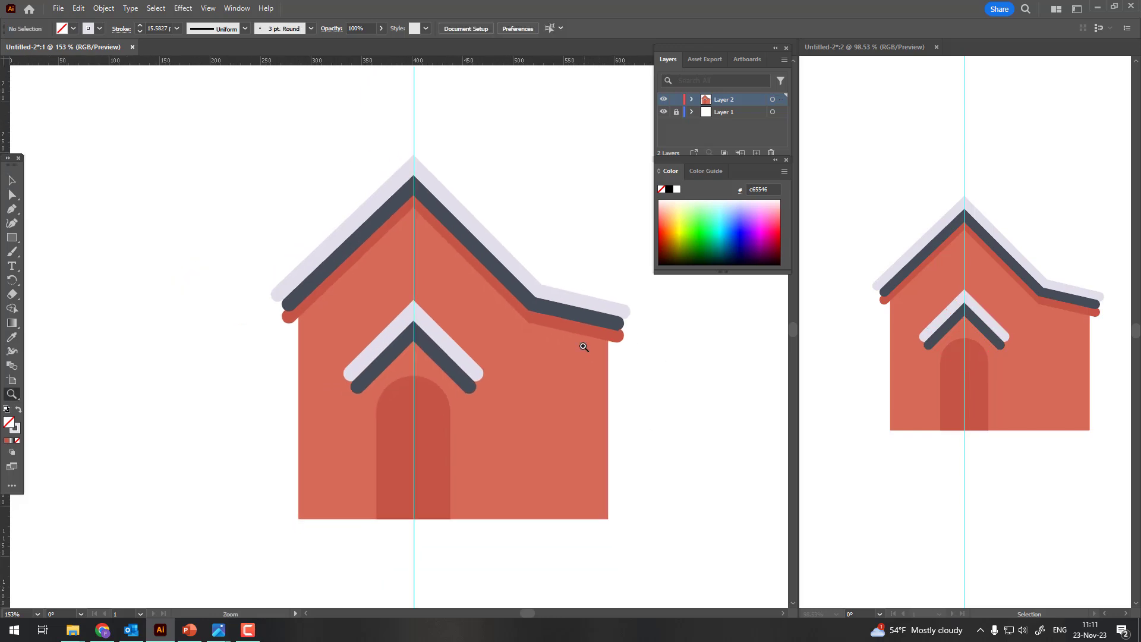
left_click_drag(456, 272, 465, 276)
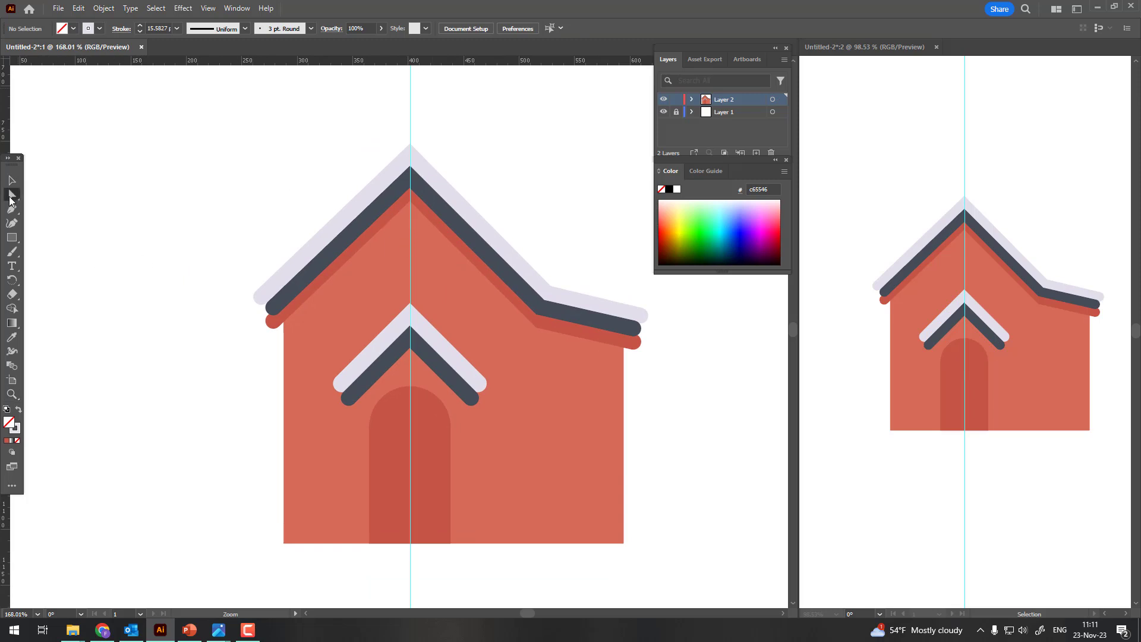
left_click(413, 177)
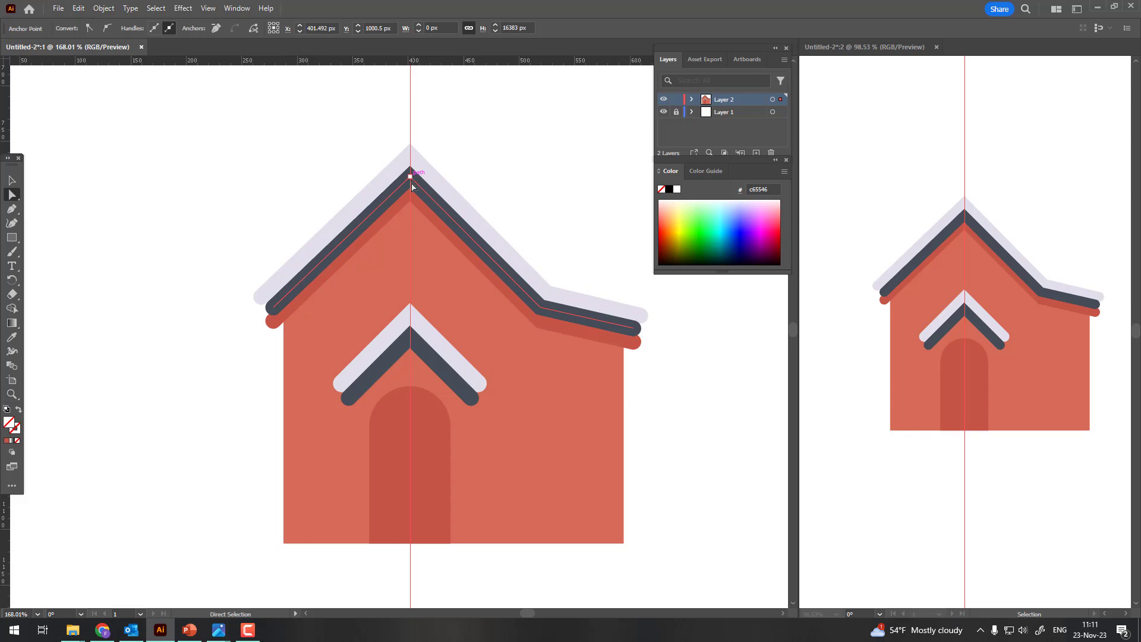
left_click(419, 189)
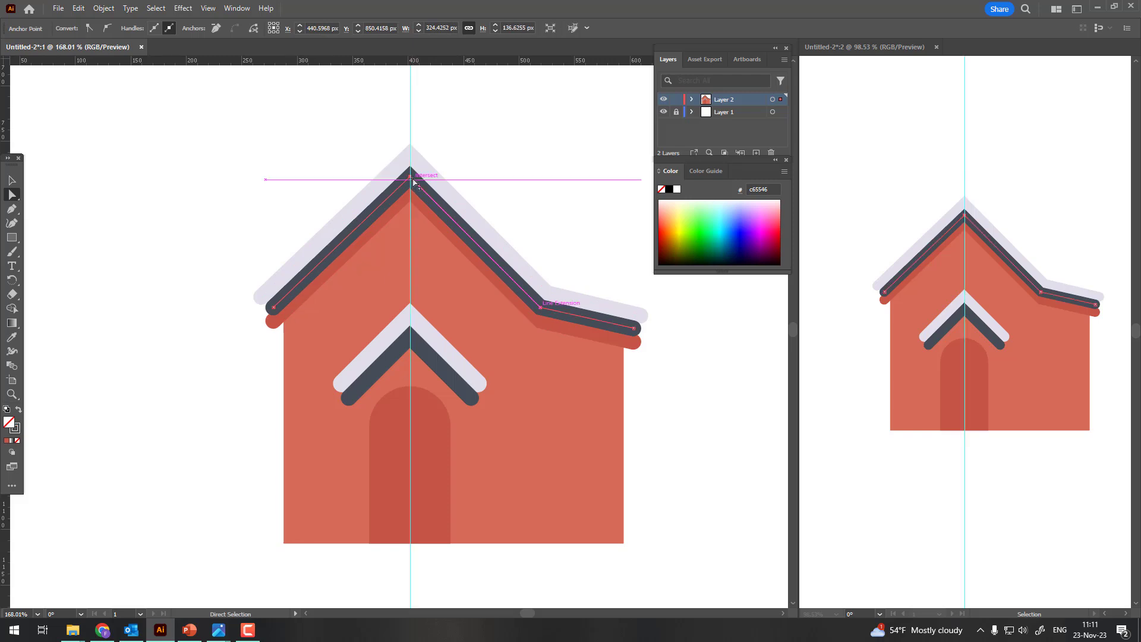
left_click(410, 177)
left_click_drag(411, 189, 411, 193)
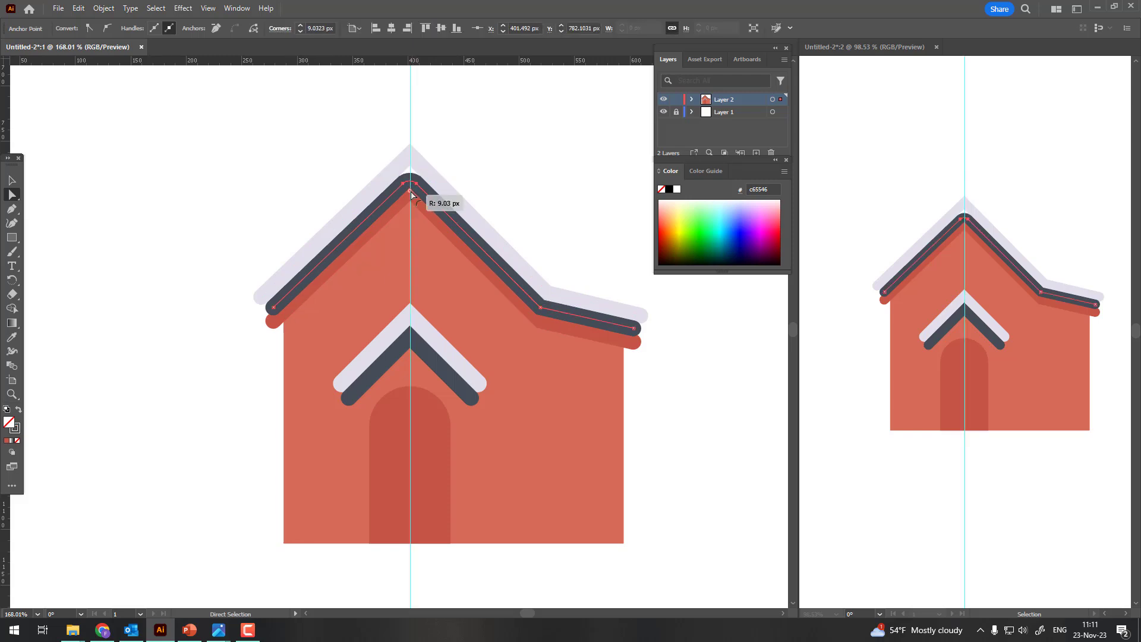
left_click(410, 155)
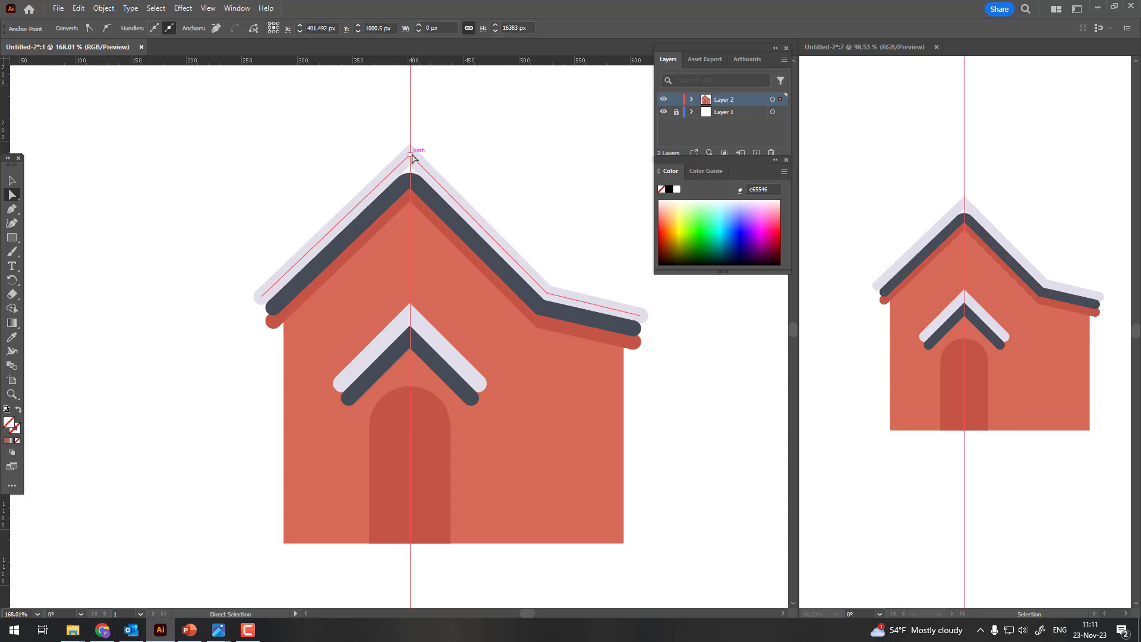
mouse_move(444, 142)
left_mouse_down()
mouse_move(395, 164)
mouse_move(425, 195)
left_mouse_up()
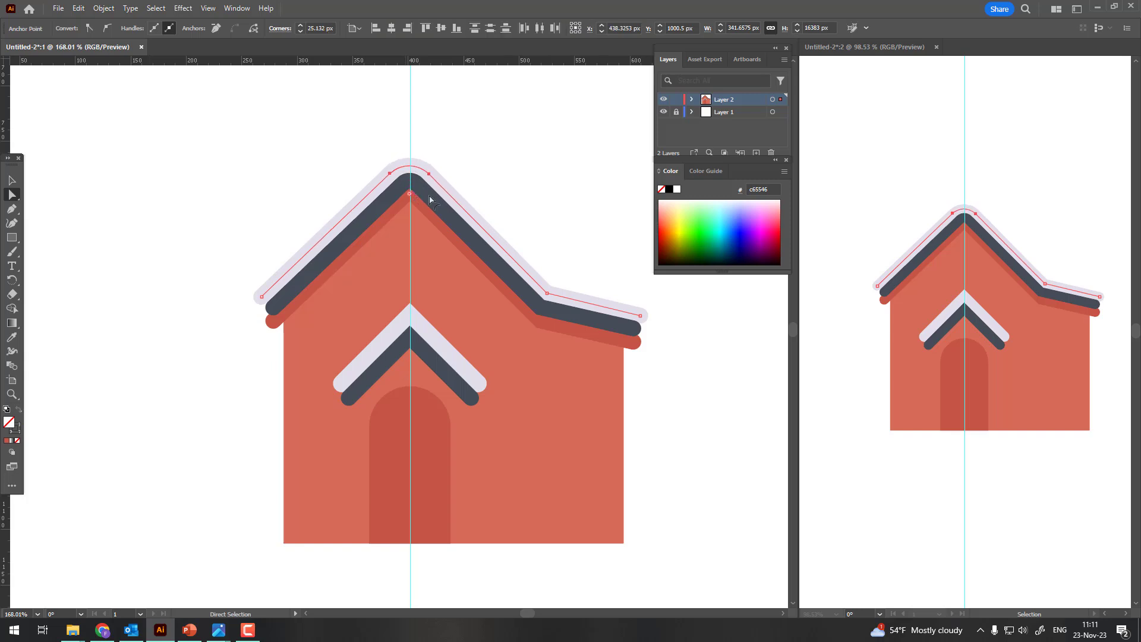
Step: Round the right-eave corners of both roof strokes
left_click(541, 308)
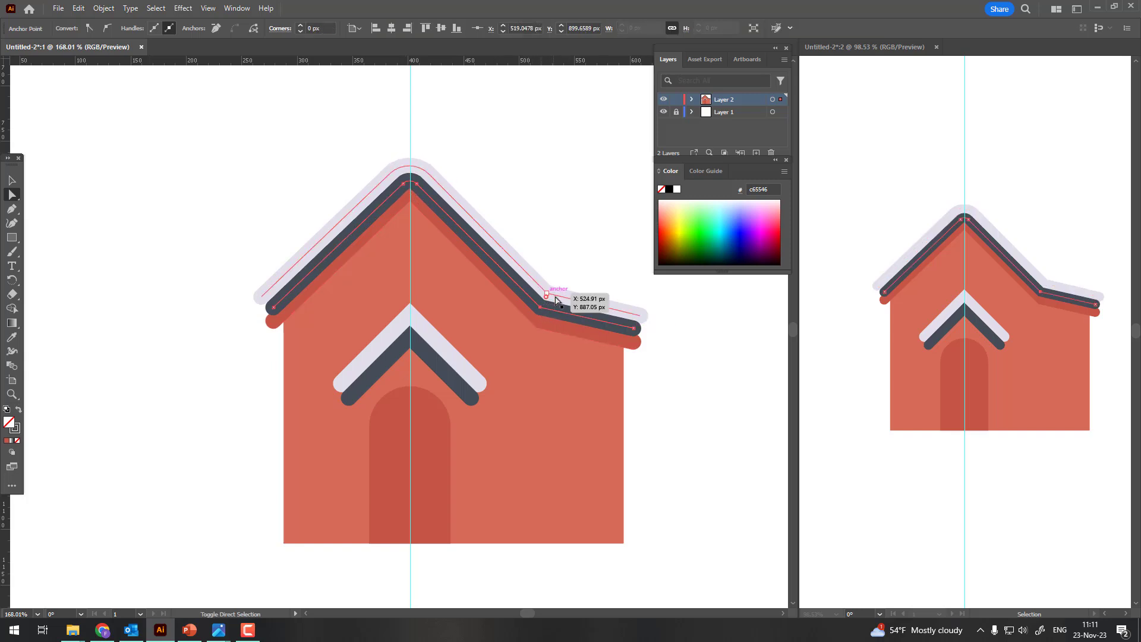
left_click(557, 293, "shift")
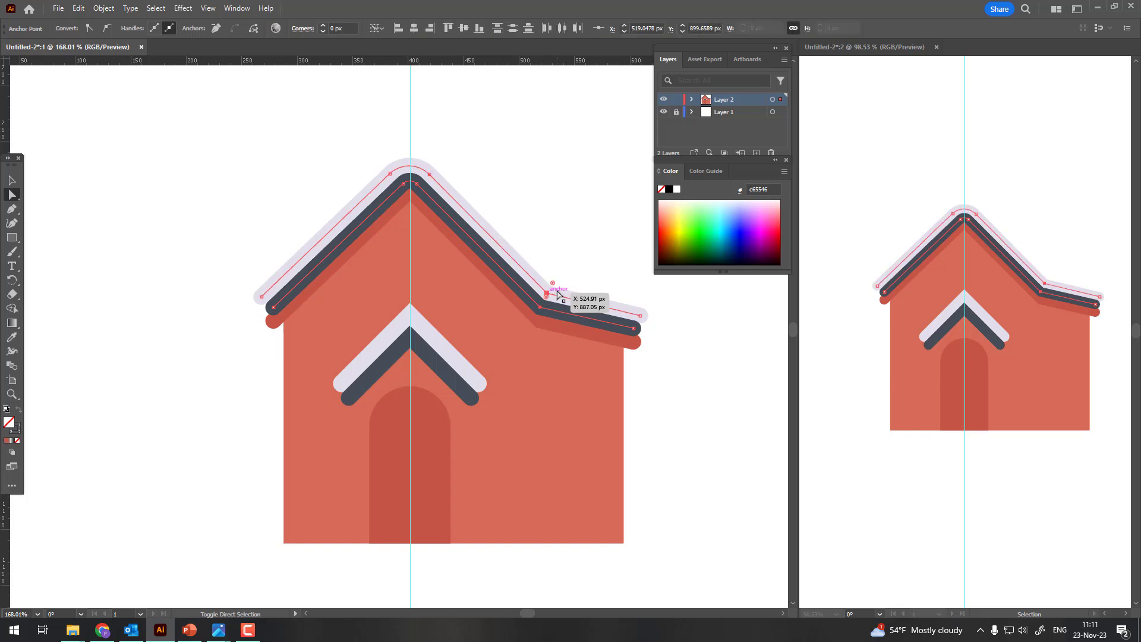
left_click_drag(553, 284, 575, 273)
left_click(594, 249)
Step: Move the centre guide aside and round the apexes of both chevrons
key("z")
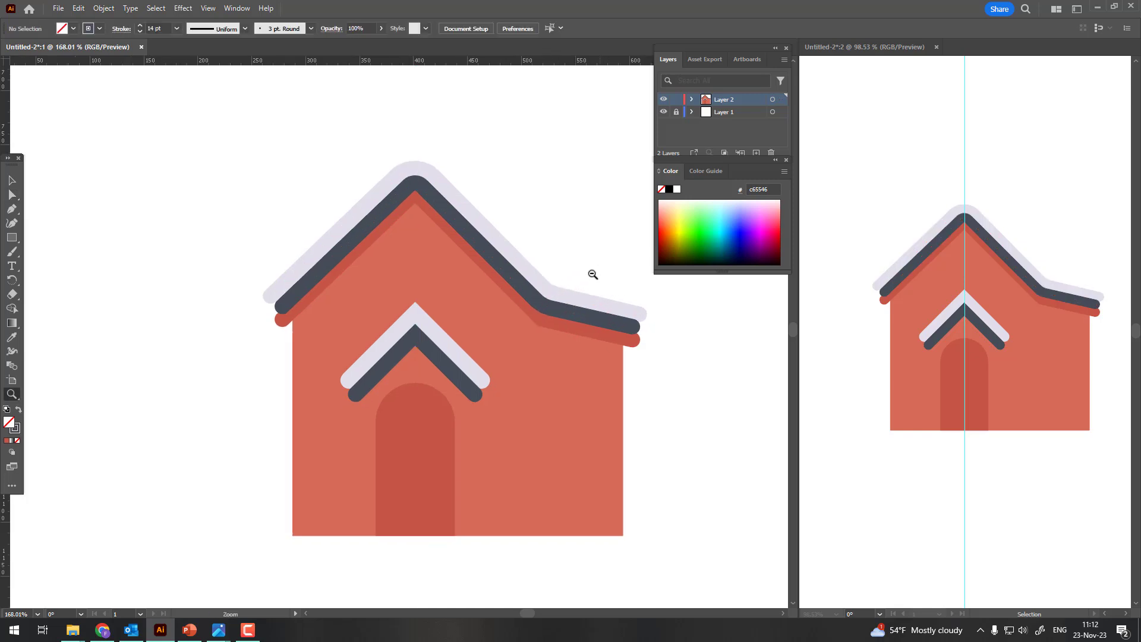
left_click_drag(434, 331, 508, 361)
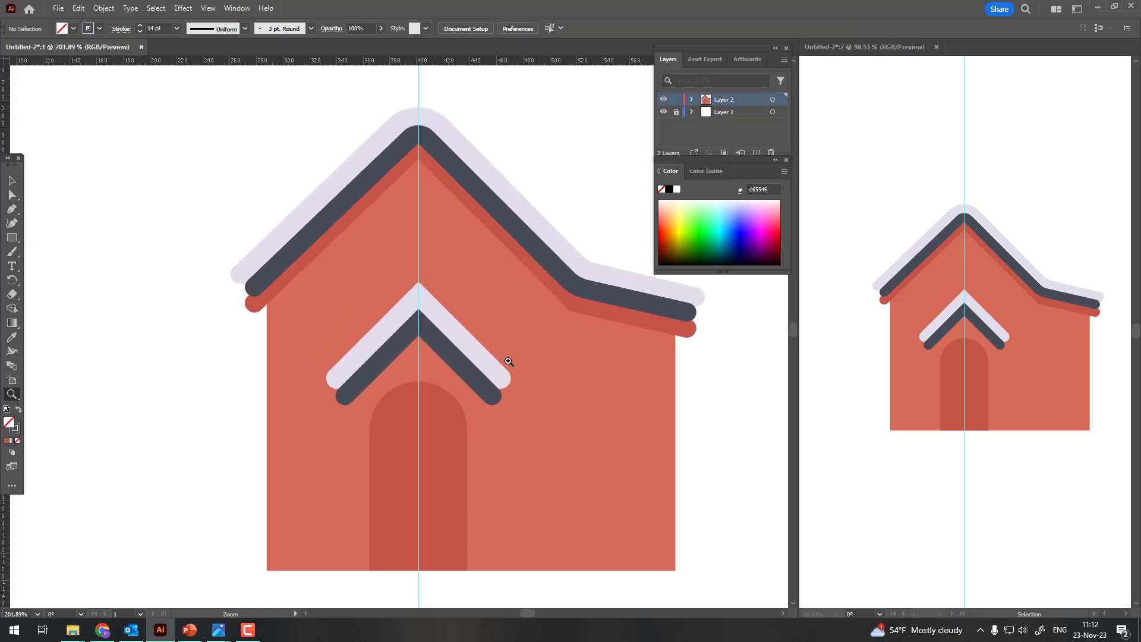
left_click_drag(419, 92, 197, 152)
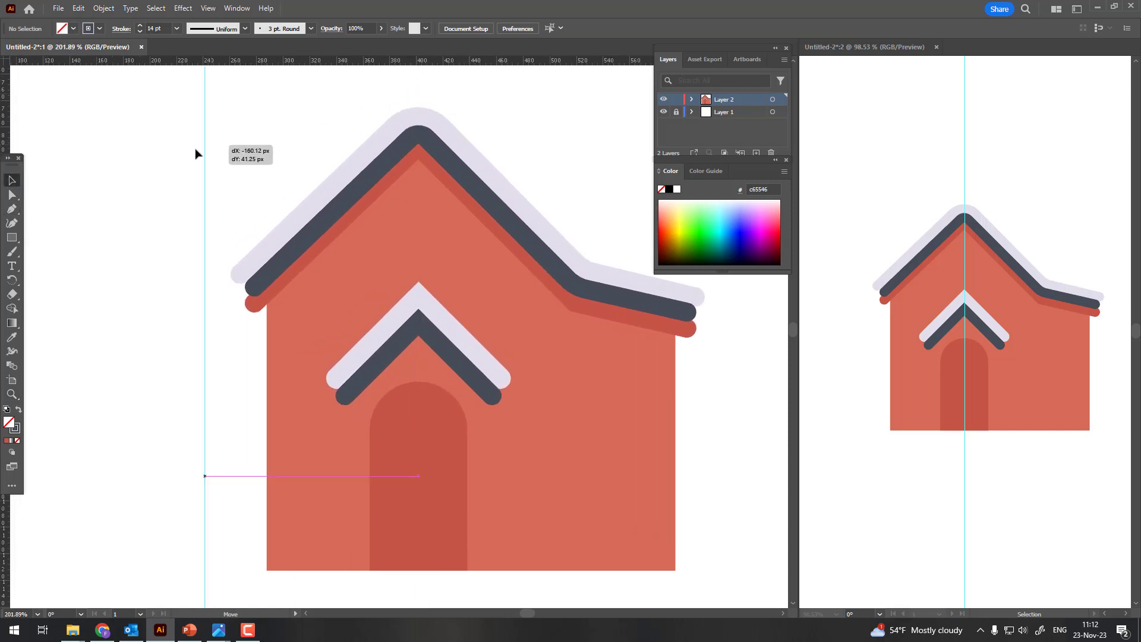
left_click(13, 195)
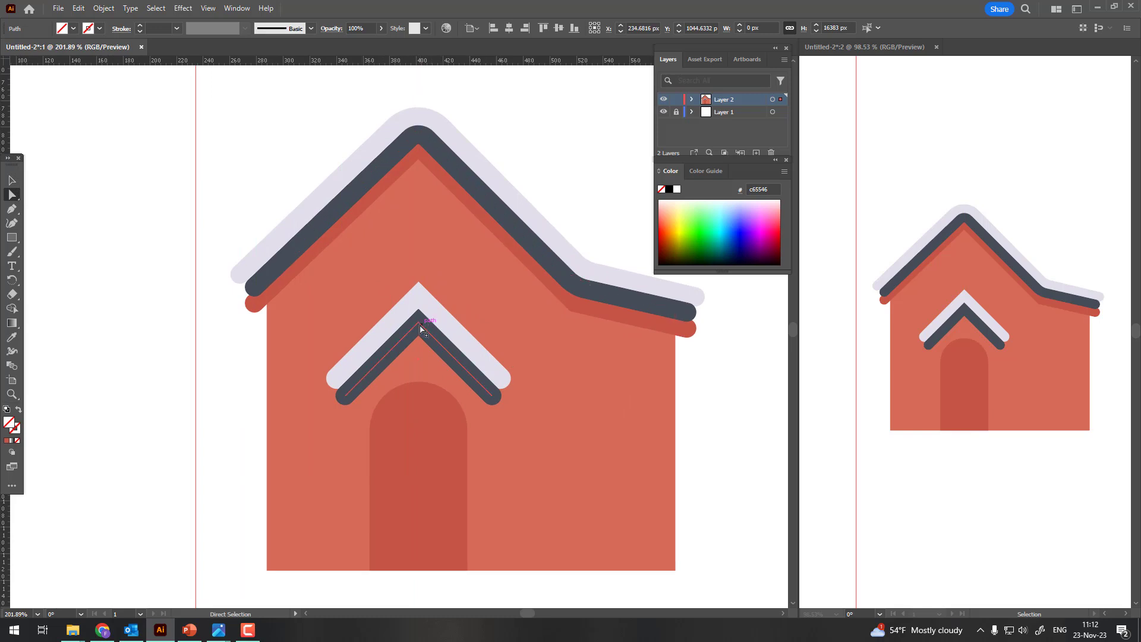
left_click(418, 324)
left_click(423, 302, "shift")
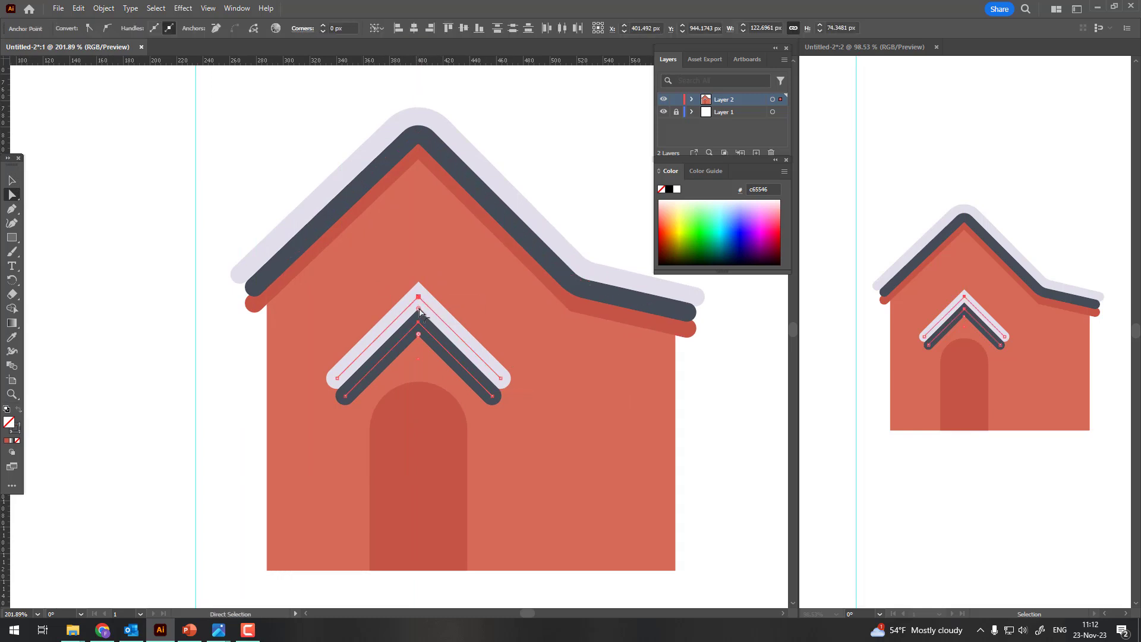
left_click_drag(419, 312, 423, 340)
left_click(419, 304)
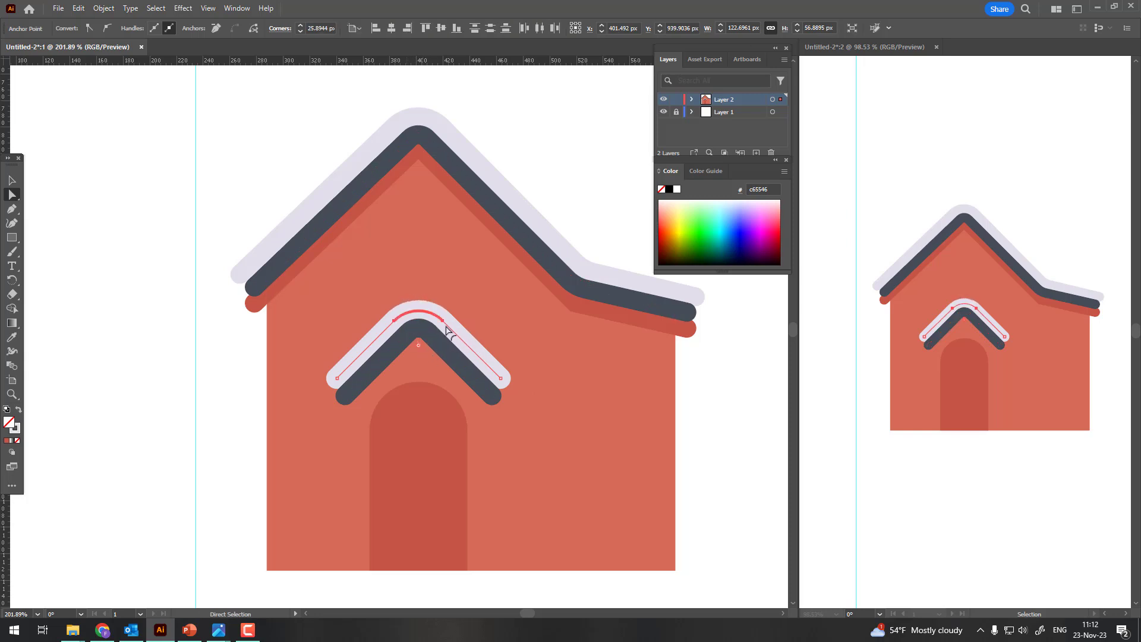
Step: Select the dark chevron path on its own
left_click(414, 334, "ctrl+alt")
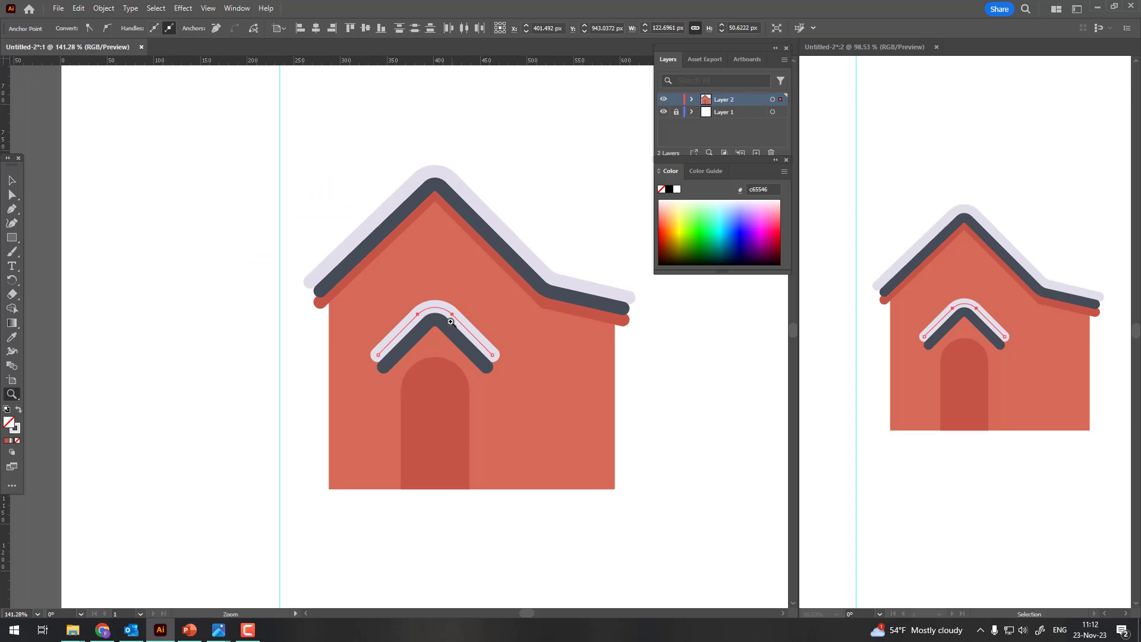
left_click(434, 403)
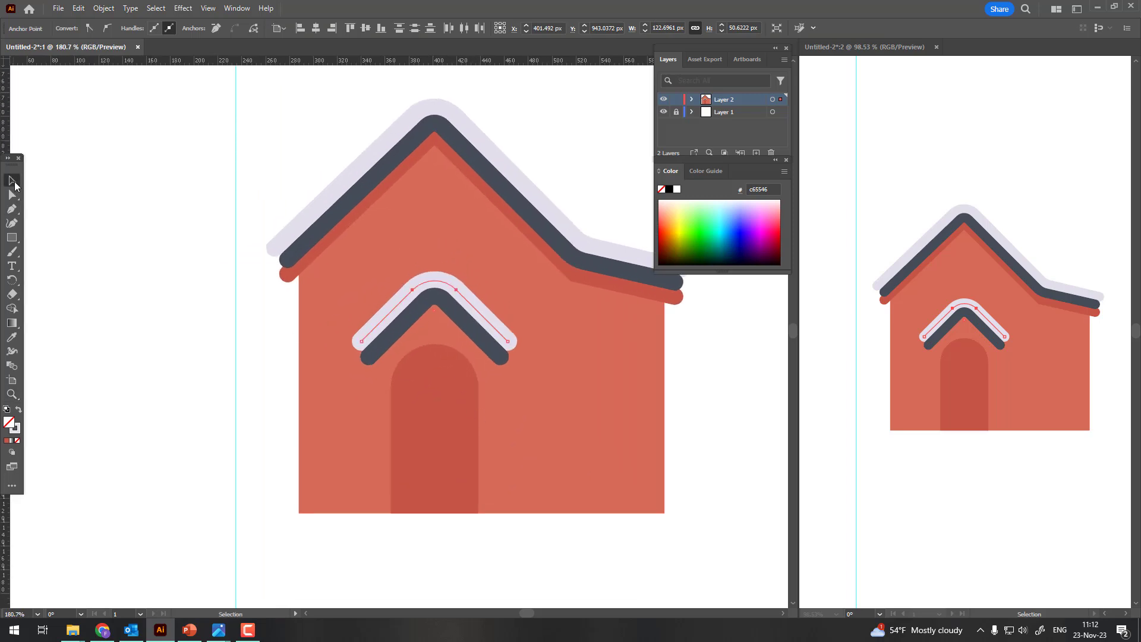
left_click(13, 181)
left_click(400, 423)
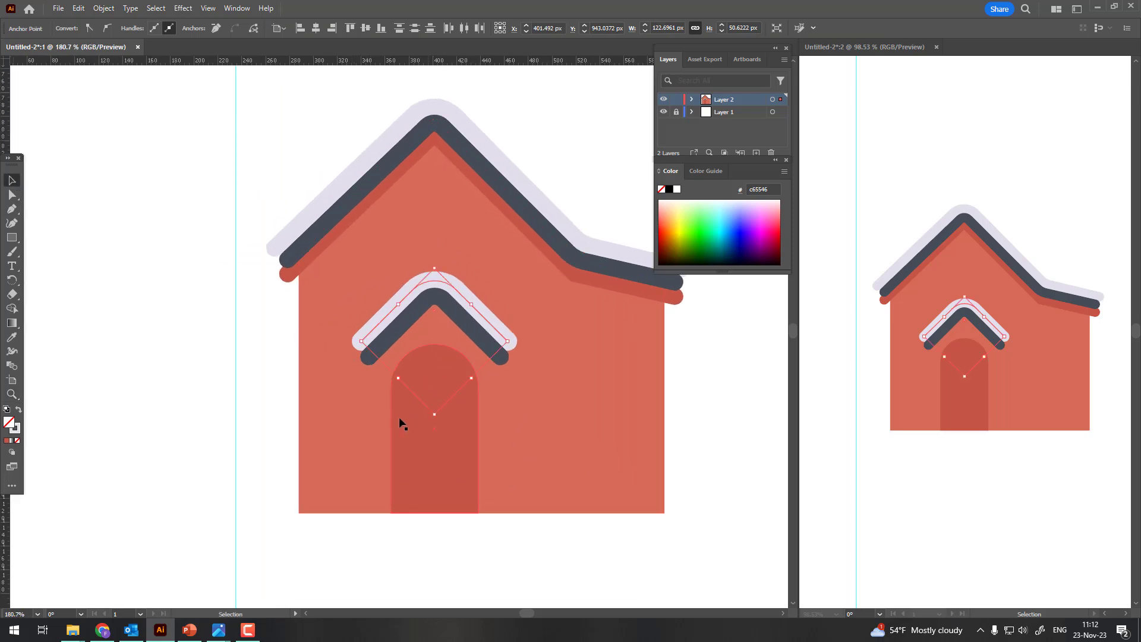
left_click(450, 314)
Step: Expand the dark chevron stroke into a filled shape
left_click(102, 11)
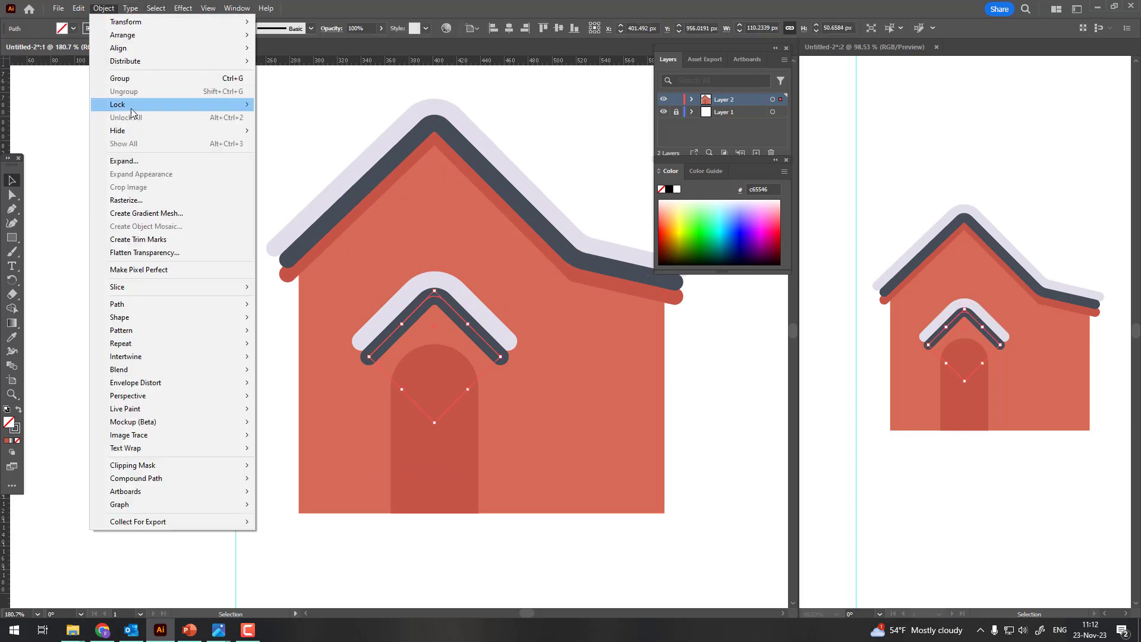
left_click(125, 162)
left_click(158, 344)
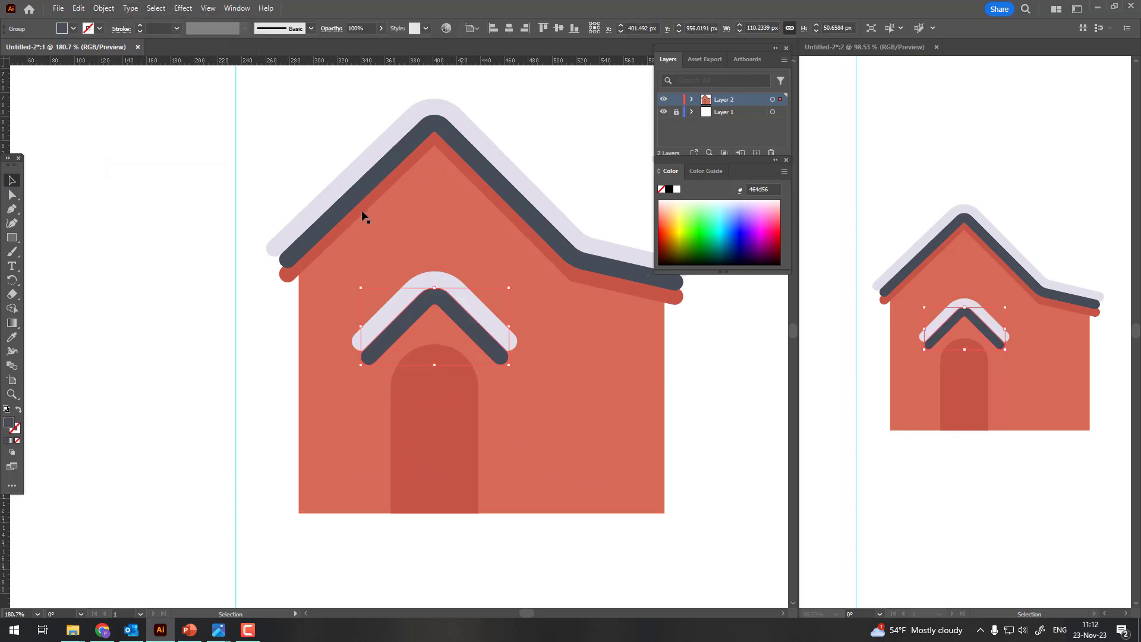
Step: Expand the dark roof stroke into a filled shape, then select all artwork
left_click(433, 138)
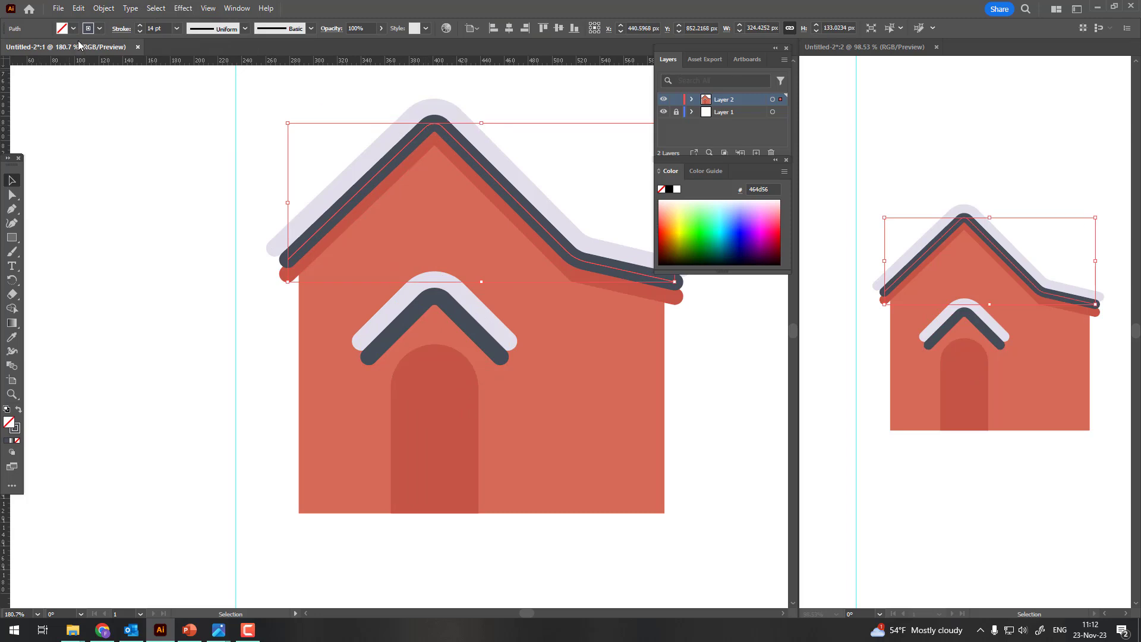
left_click(103, 8)
left_click(132, 162)
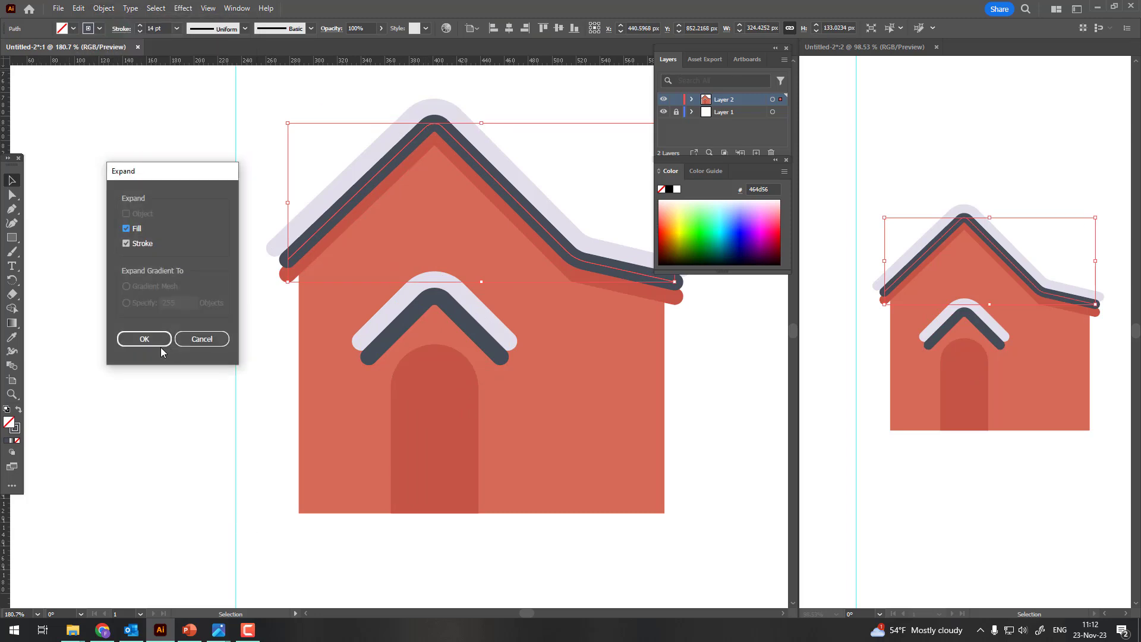
left_click(156, 341)
left_click(159, 363)
scroll(161, 359, "right", 3)
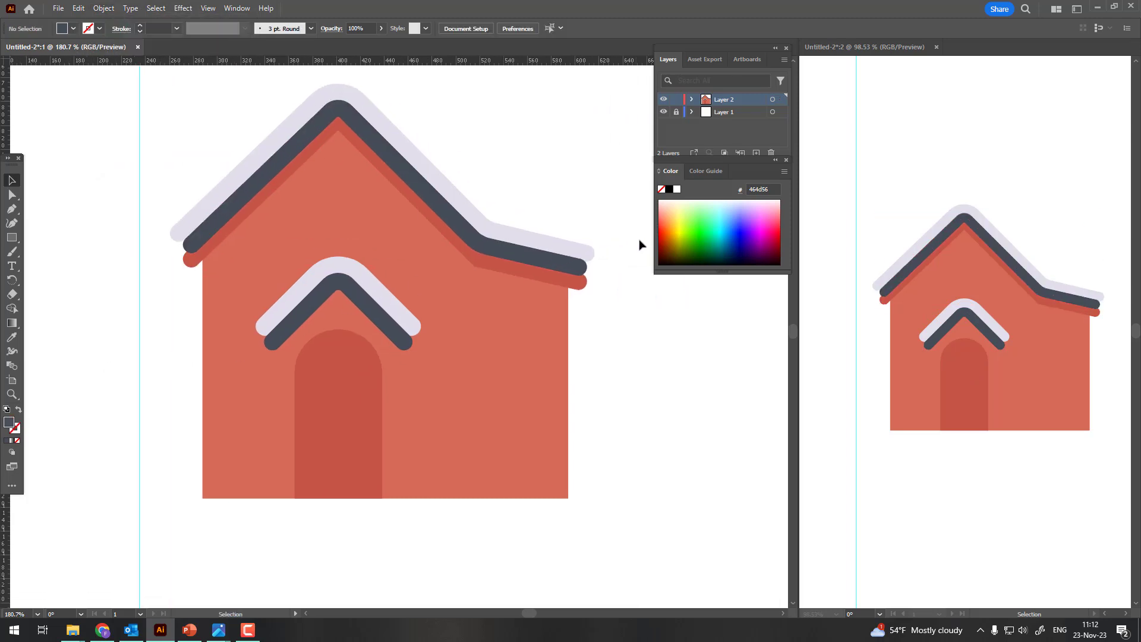
key("ctrl+a")
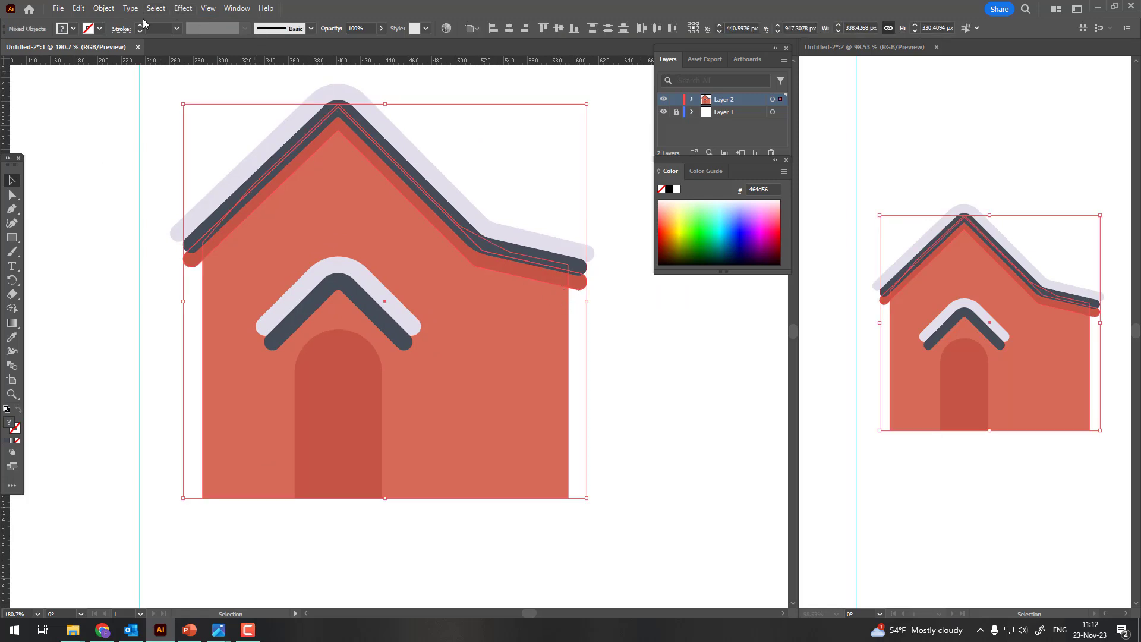
Step: Send the selected artwork to the back and dock the Align panel
left_click(103, 8)
mouse_move(123, 35)
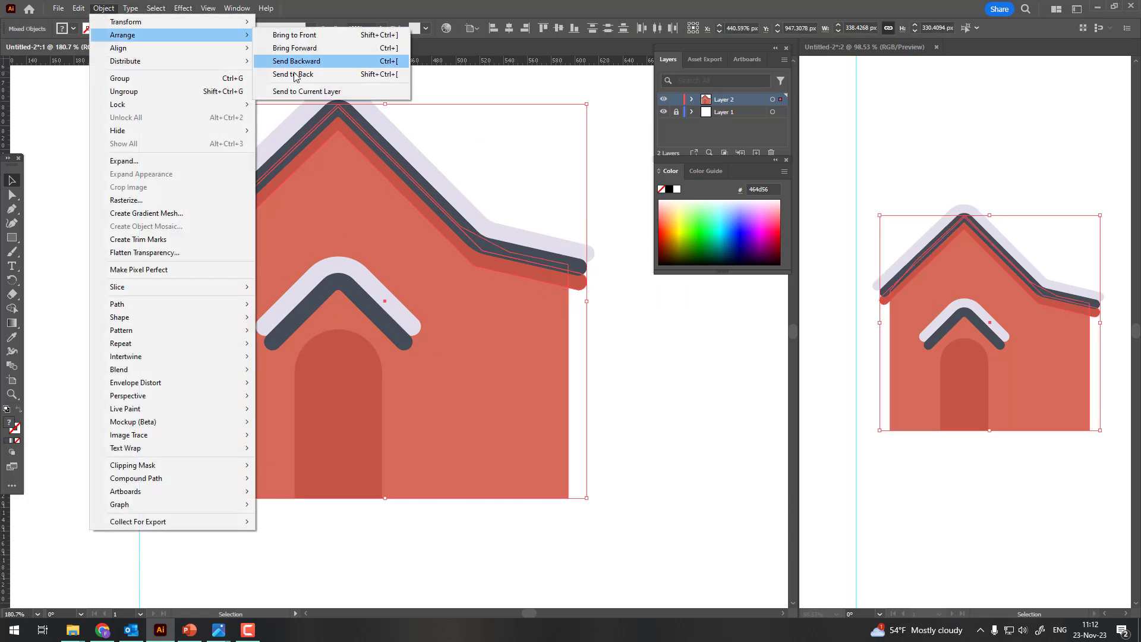
left_click(293, 75)
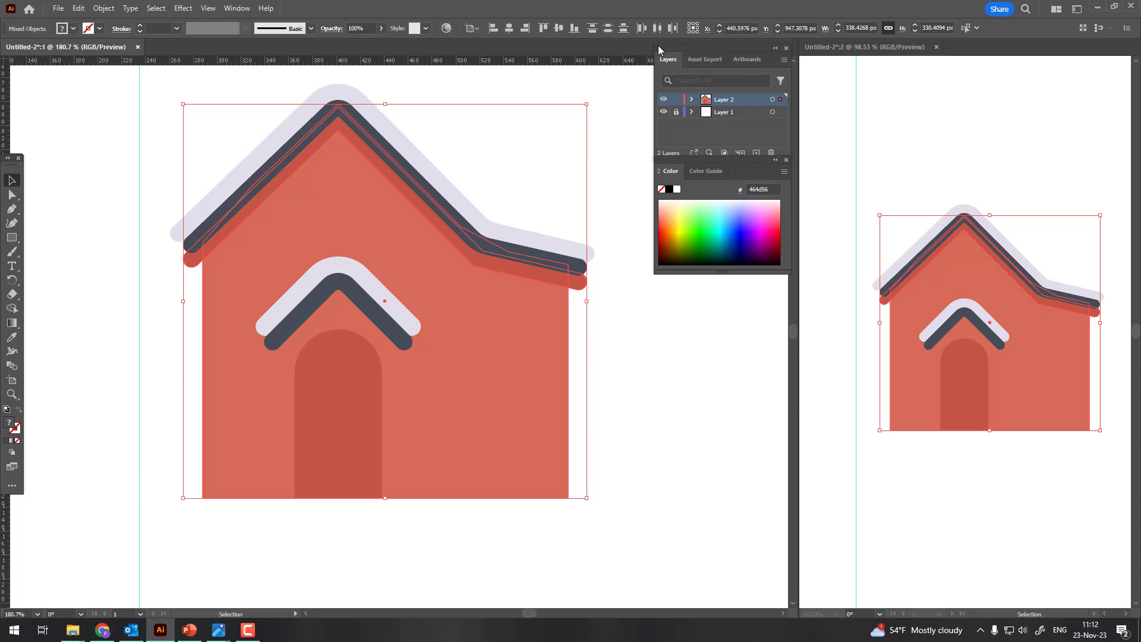
left_click(236, 8)
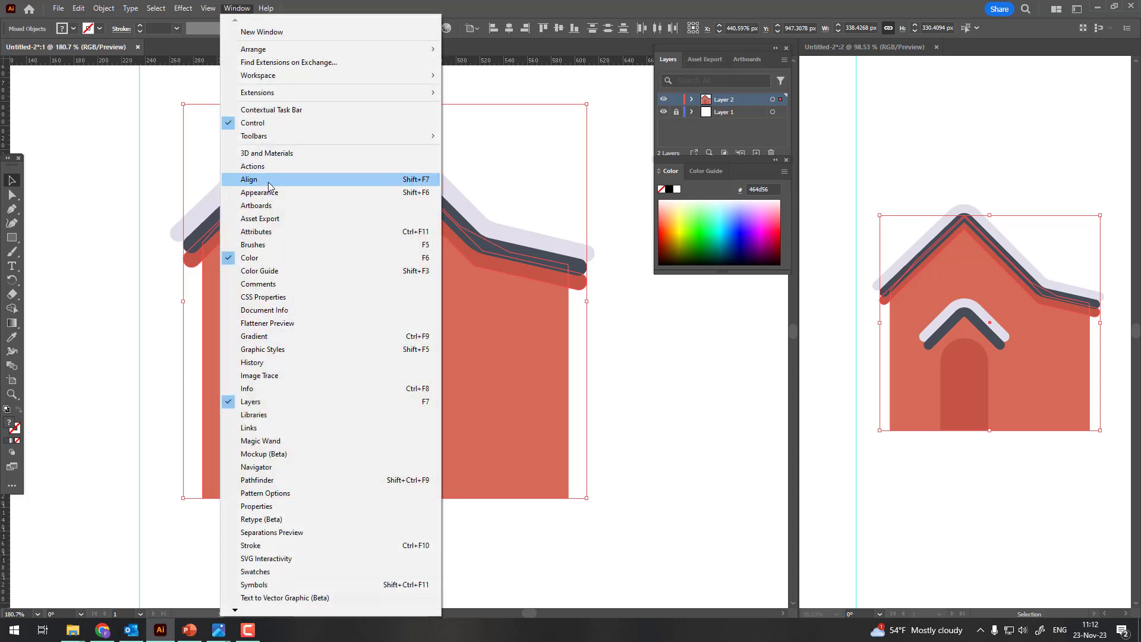
left_click(333, 178)
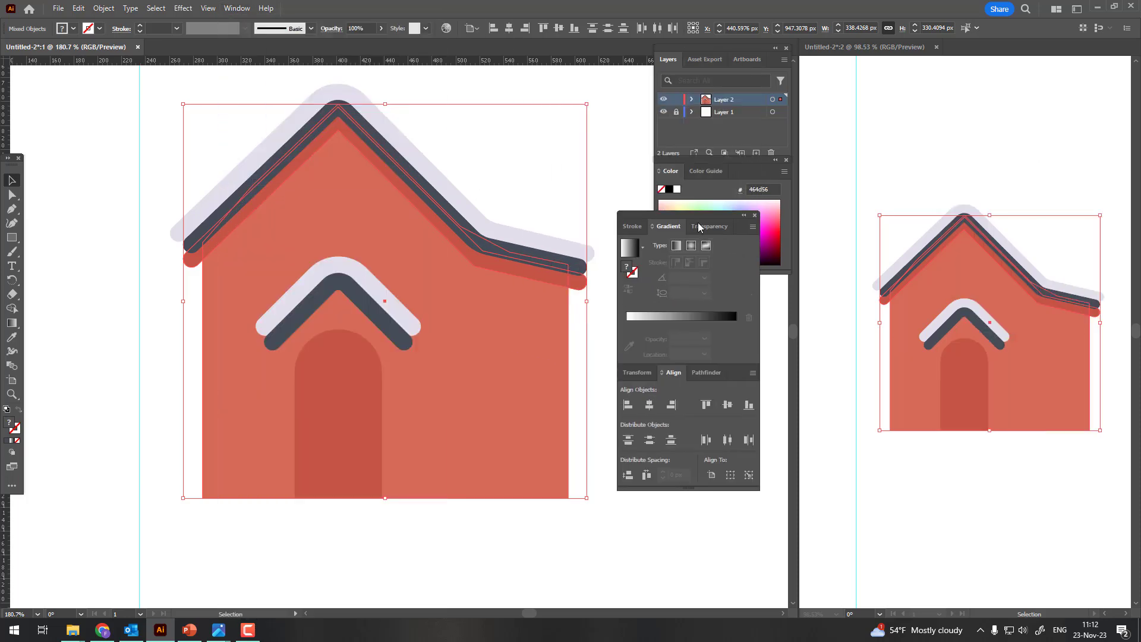
left_click_drag(1046, 181, 713, 279)
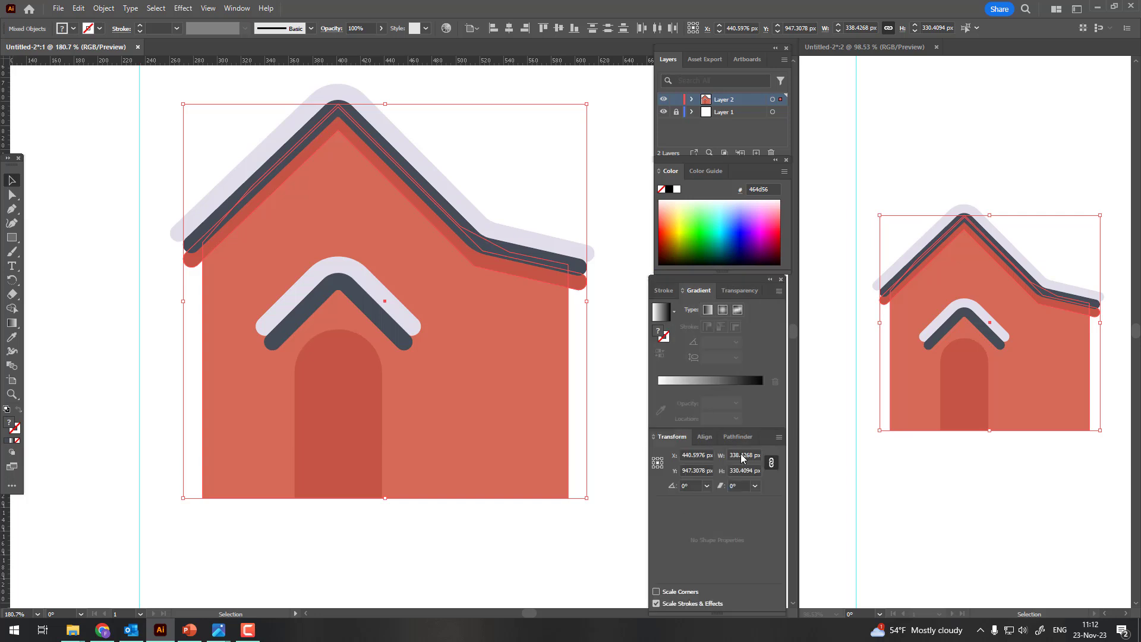
Step: Divide the artwork with Pathfinder and delete the red pieces at both roof ends
left_click(737, 437)
left_click(666, 500)
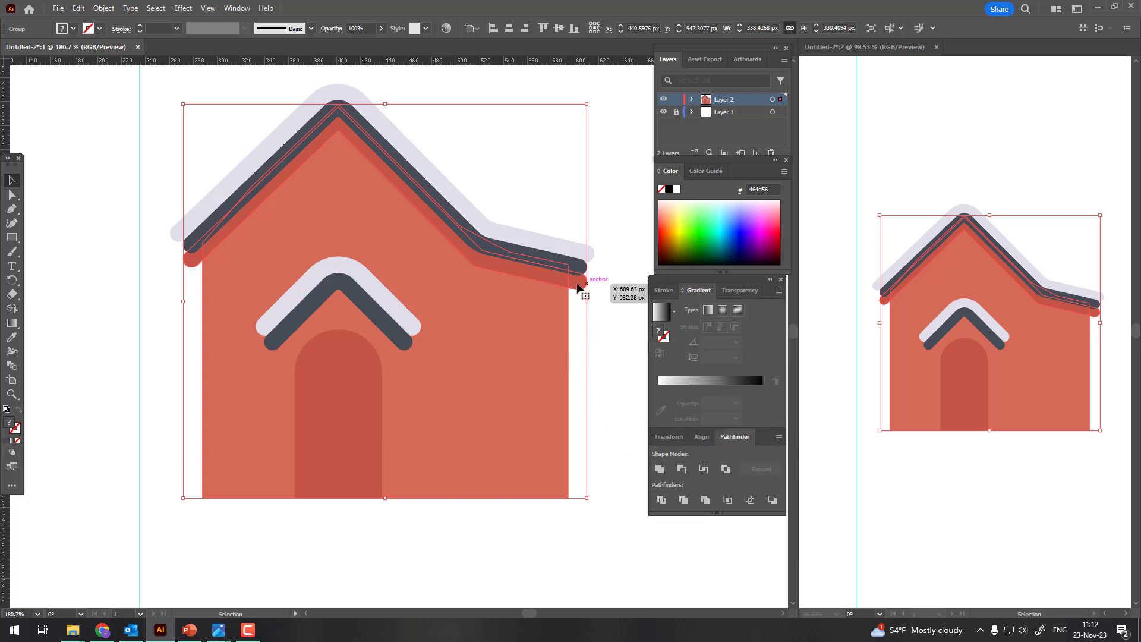
left_click(13, 194)
left_click(175, 280)
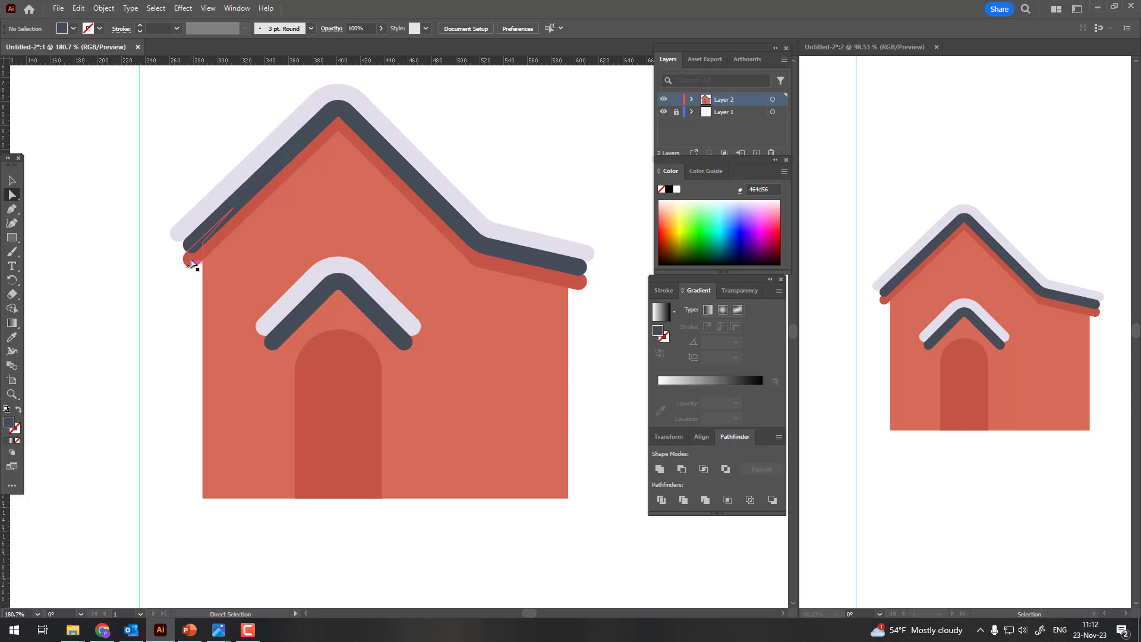
left_click(191, 262)
key("Delete")
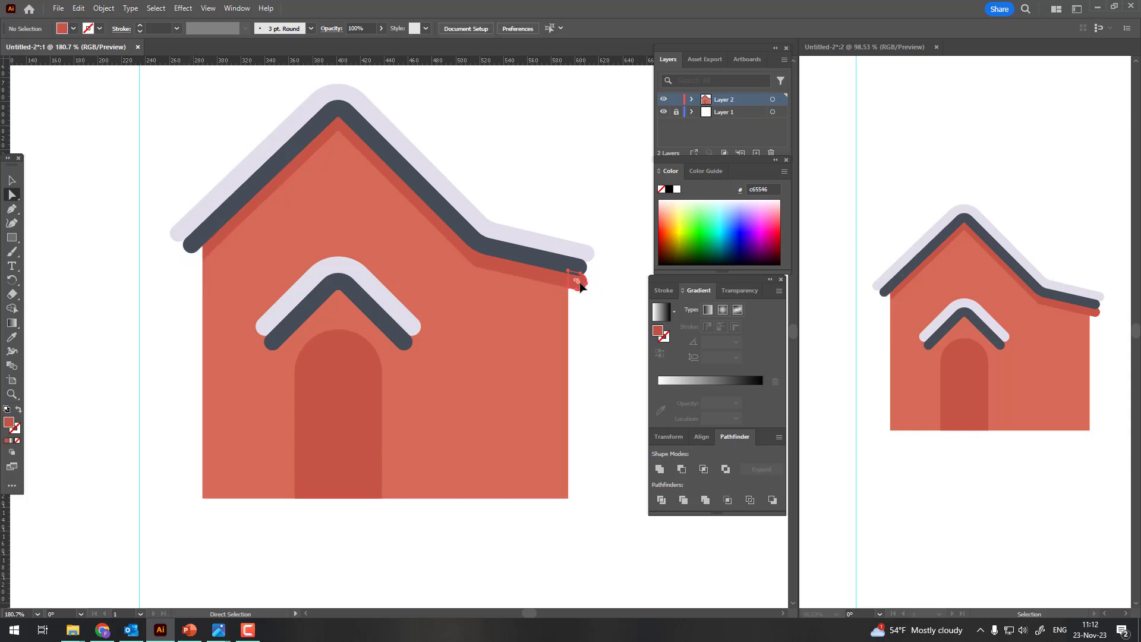
left_click(581, 284)
key("Delete")
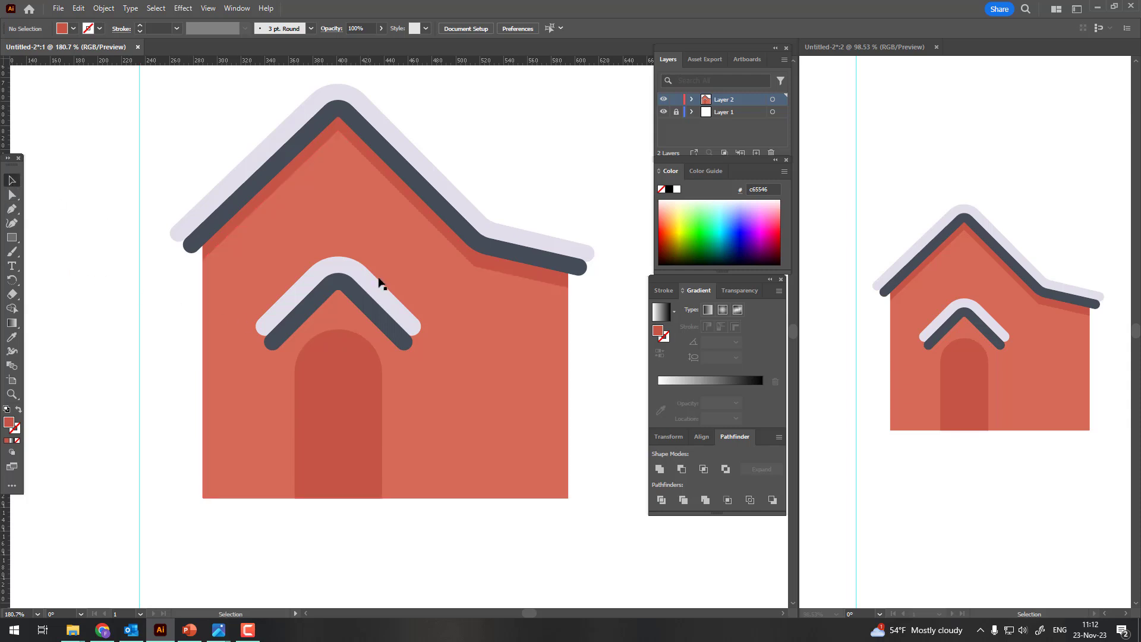
Step: Paste a copy of the chevron in front and nudge it down one step
left_click(352, 299)
left_click(78, 8)
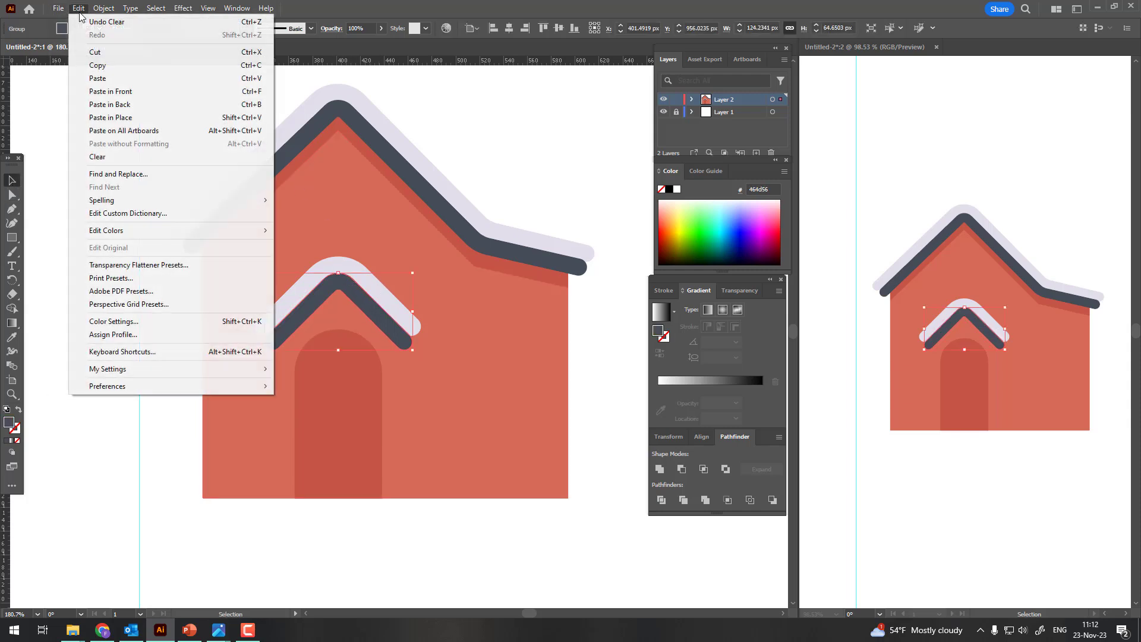
left_click(118, 64)
left_click(78, 12)
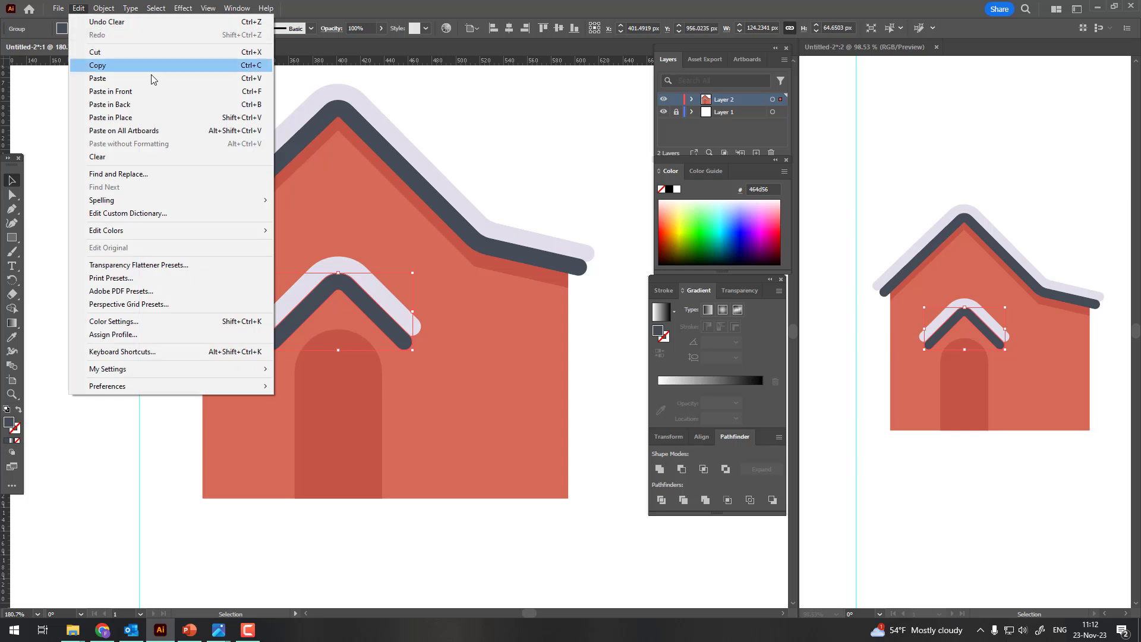
left_click(169, 110)
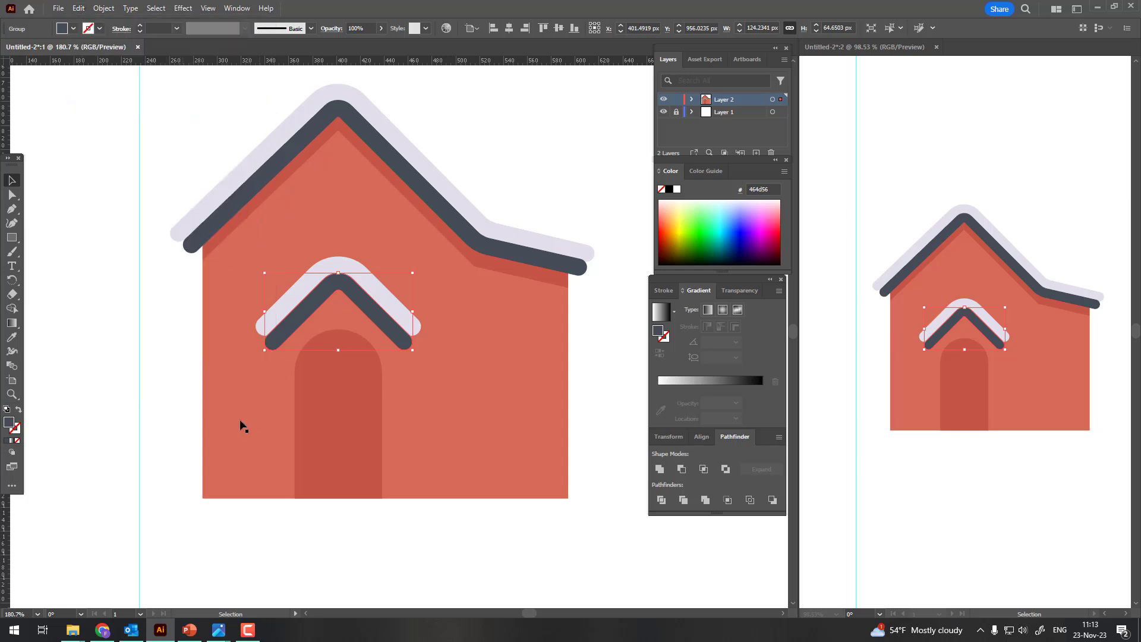
key("Down")
key("Down")
key("Down")
key("Down")
Step: Colour the chevron copy with the door's red
left_click(12, 337)
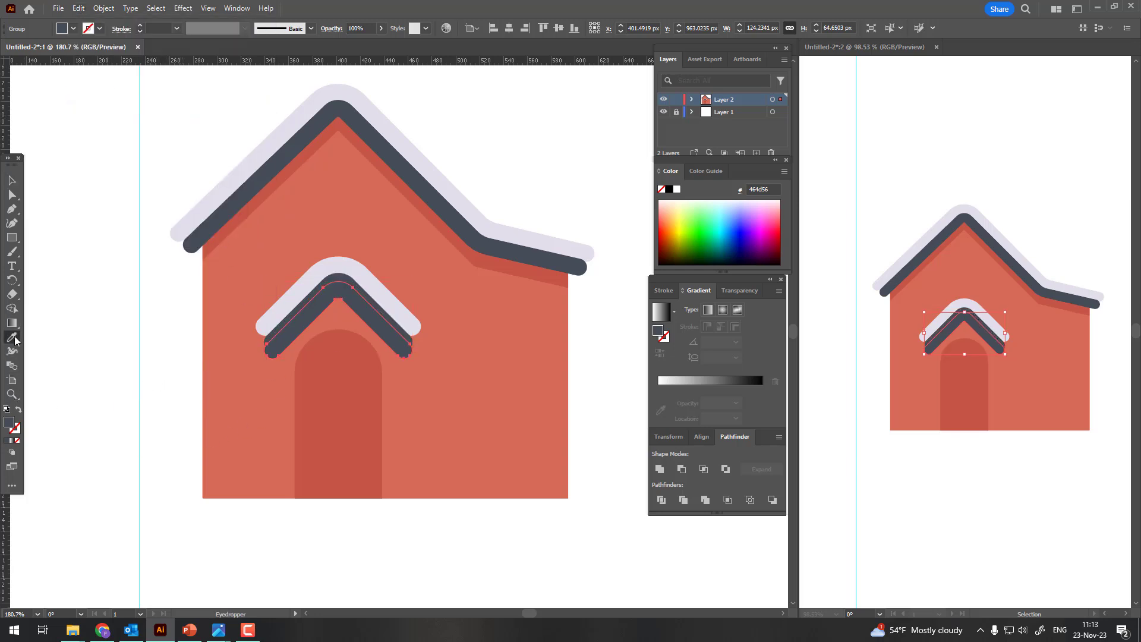
left_click(353, 339)
left_click(13, 185)
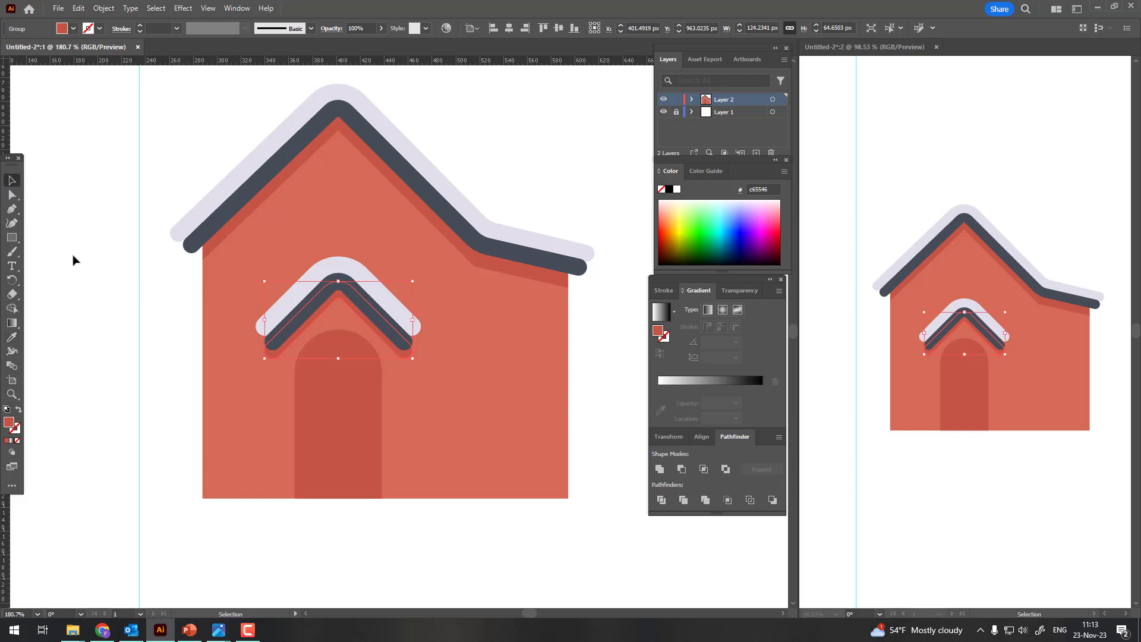
left_click(74, 257)
mouse_move(395, 401)
left_mouse_down()
mouse_move(355, 391)
mouse_move(390, 317)
mouse_move(383, 324)
left_mouse_up()
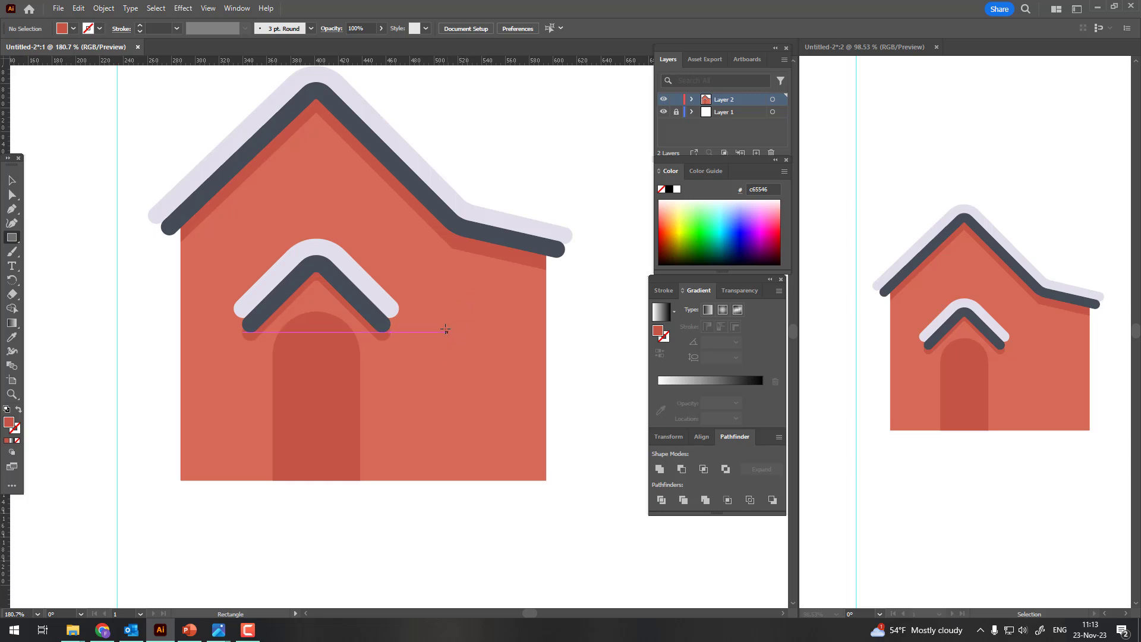
Step: Draw a thin horizontal bar right of the door and fill it with soft peach
left_click_drag(412, 327, 519, 340)
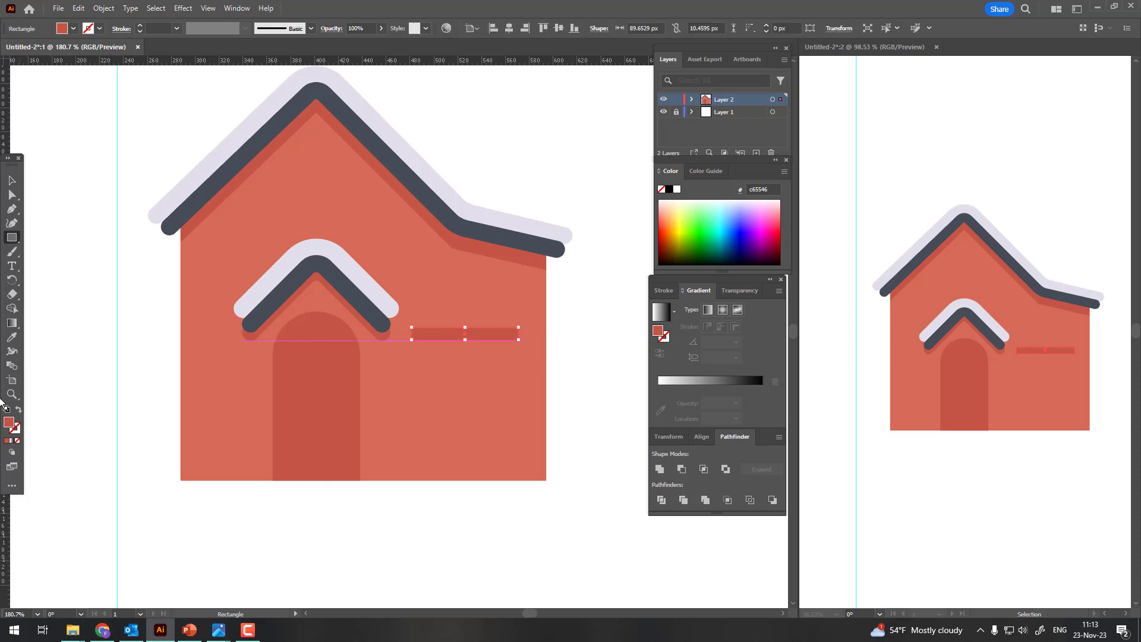
double_click(6, 426)
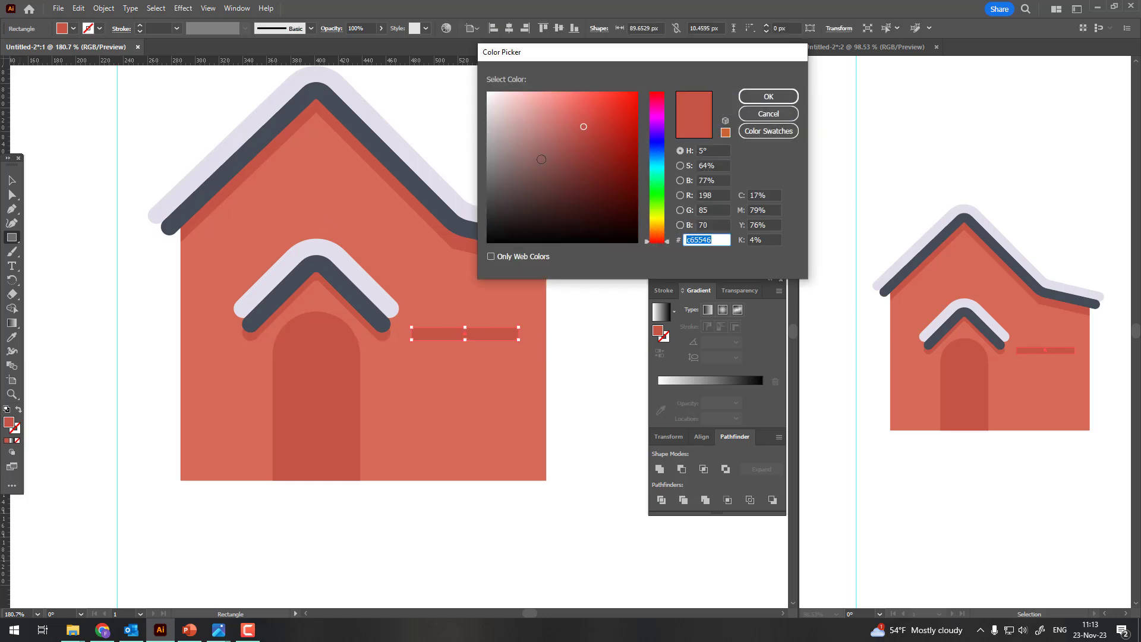
left_click(661, 227)
left_click_drag(562, 125, 538, 122)
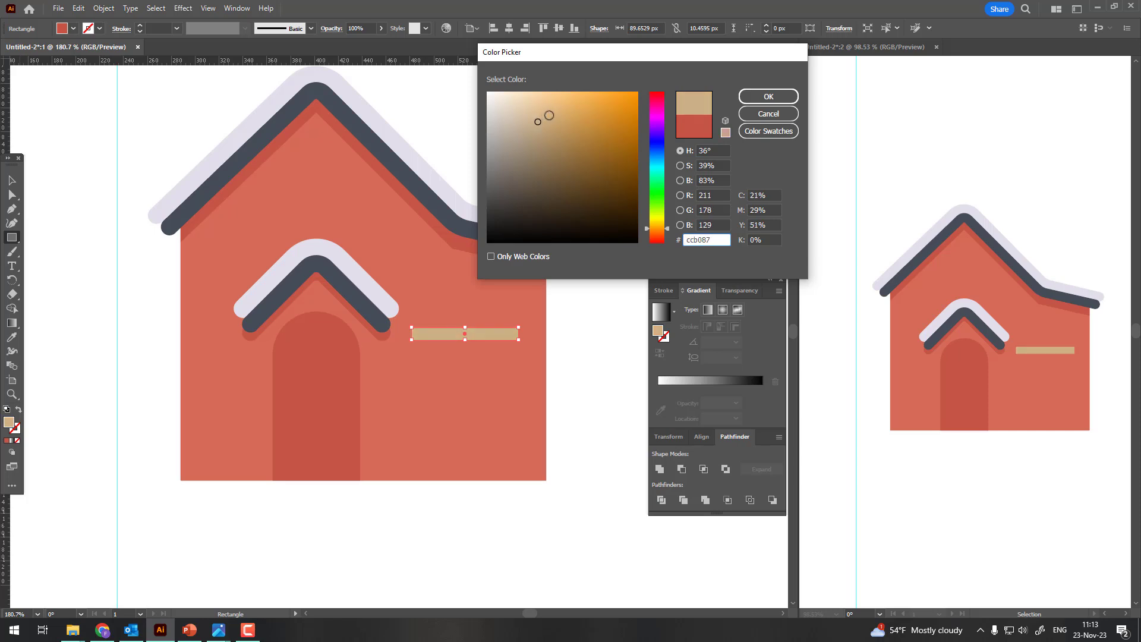
left_click(572, 111)
left_click_drag(655, 224, 659, 237)
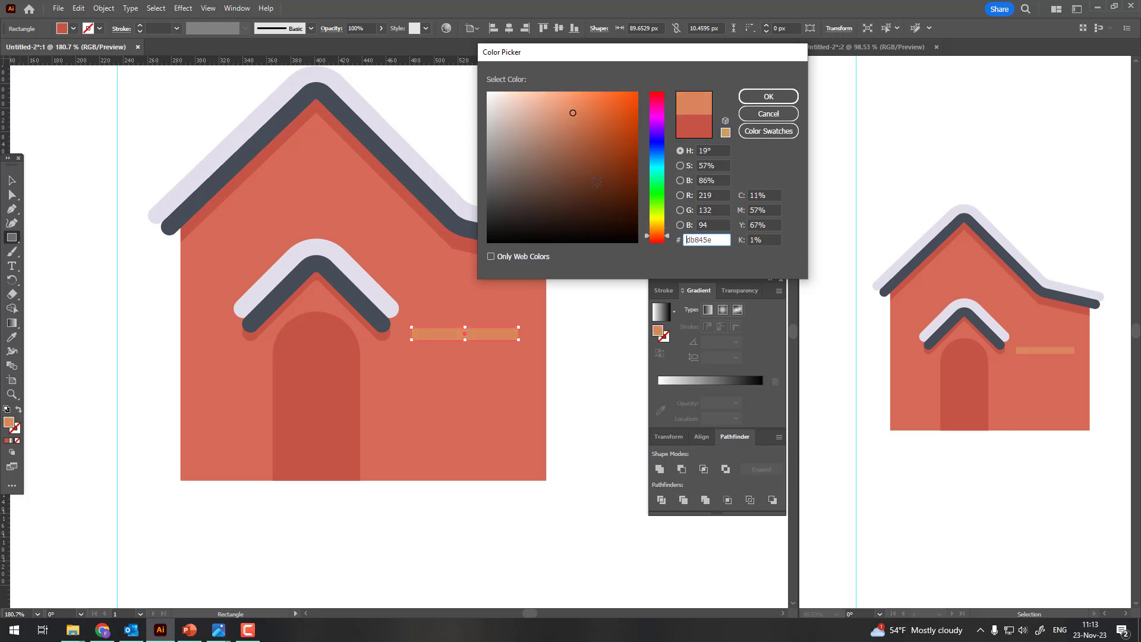
left_click_drag(552, 96, 542, 100)
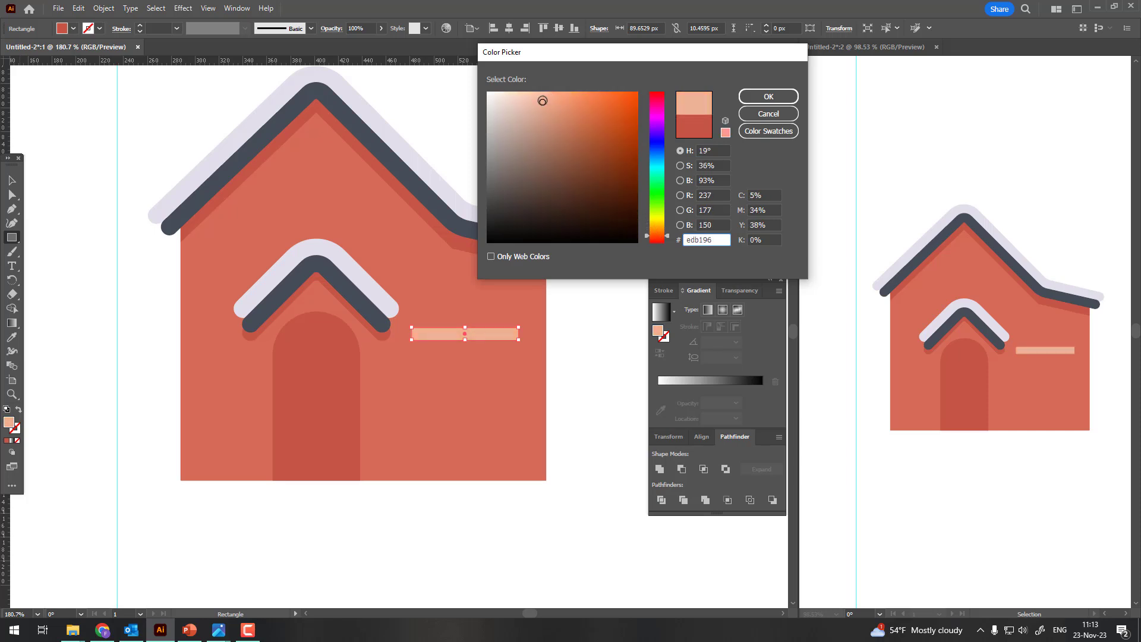
left_click(768, 96)
Step: Zoom in on the peach bar and make it slightly thinner
key("z")
left_click_drag(490, 324, 586, 356)
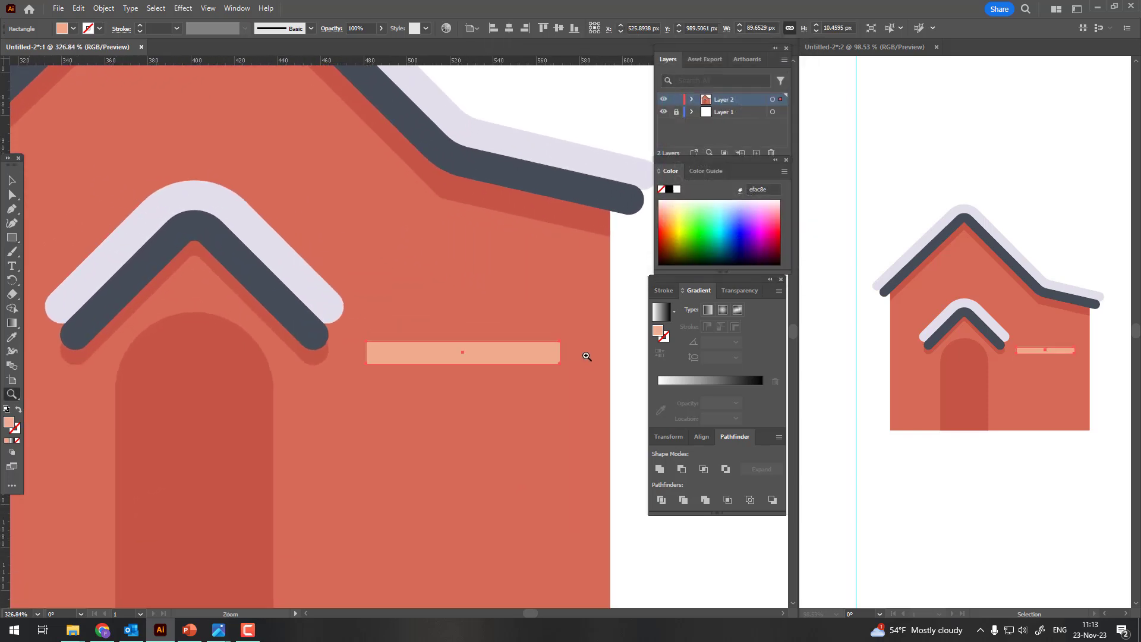
left_click(15, 178)
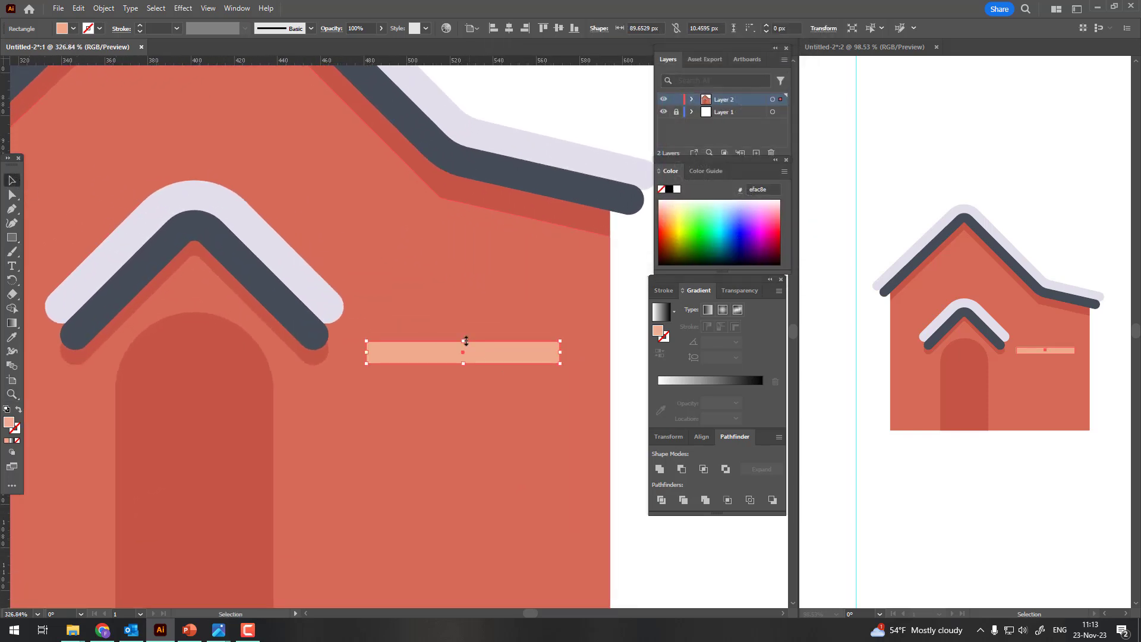
left_click_drag(463, 341, 463, 346)
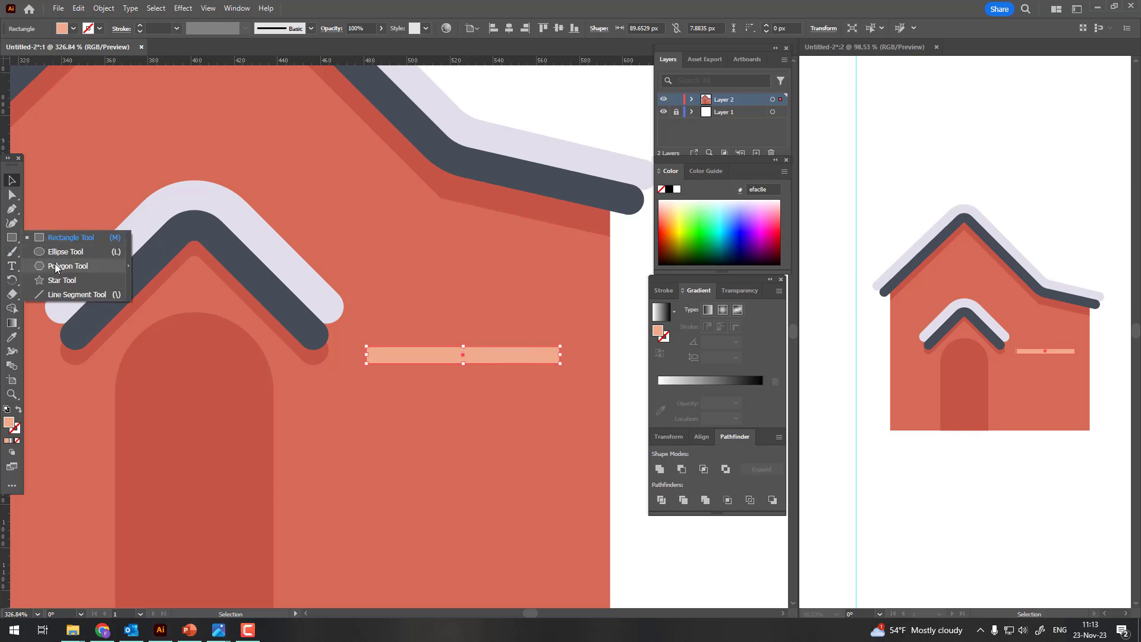
Step: Draw a peach circle above the bar and move it down onto the bar
left_click_drag(12, 238, 51, 250)
left_click_drag(464, 302, 504, 302)
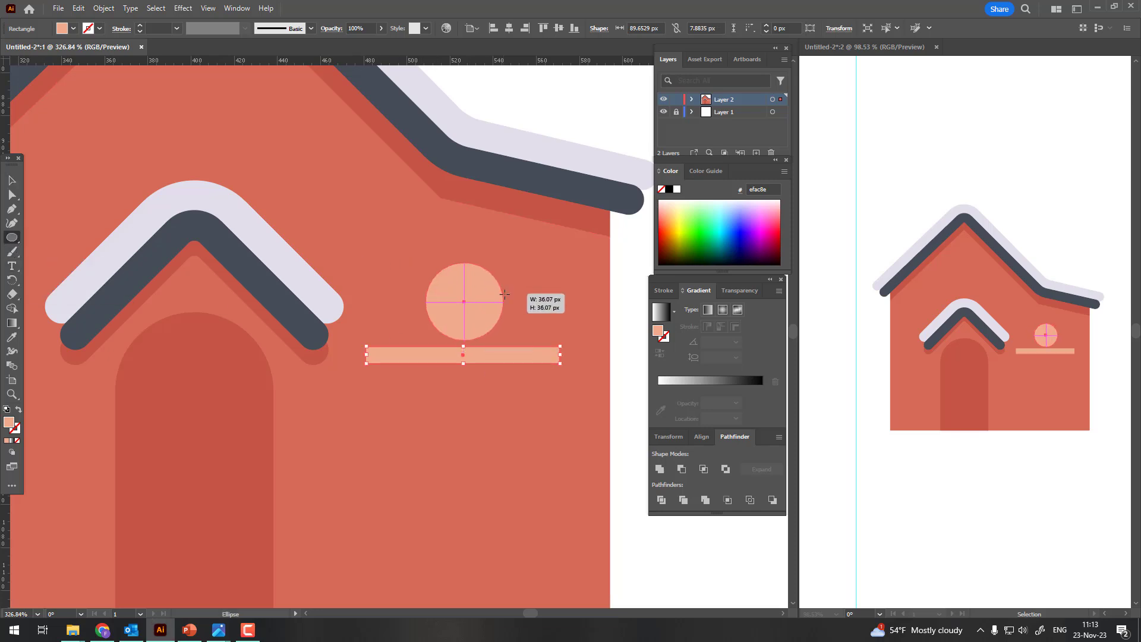
left_click(12, 182)
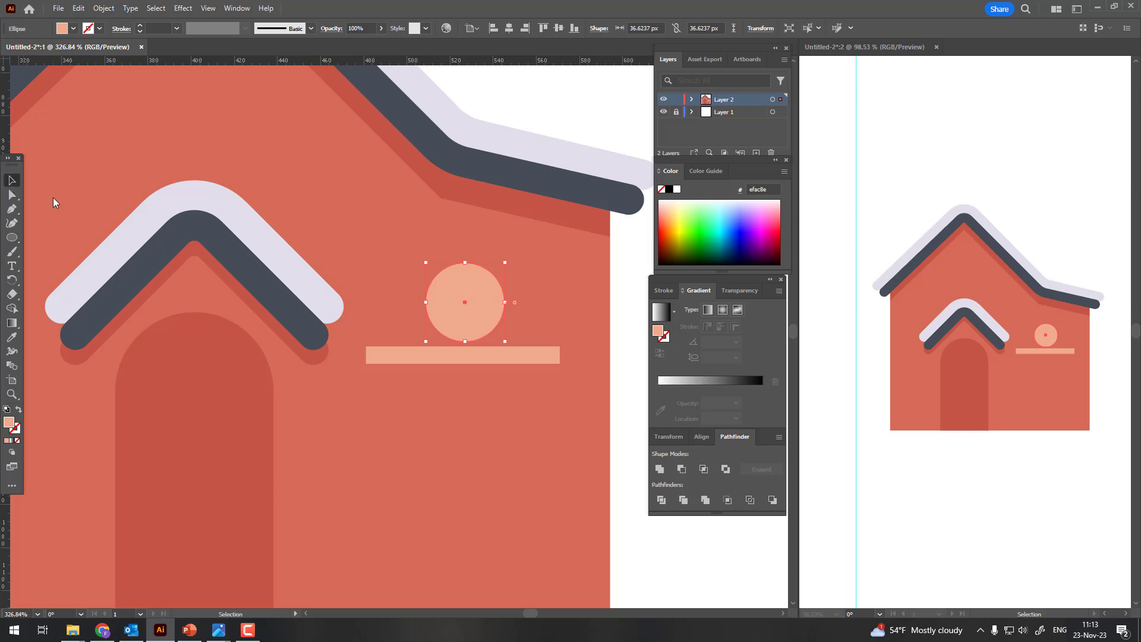
left_click_drag(486, 306, 484, 356)
Step: Centre the circle horizontally on the bar, aligning to the selection
left_click(551, 357, "shift")
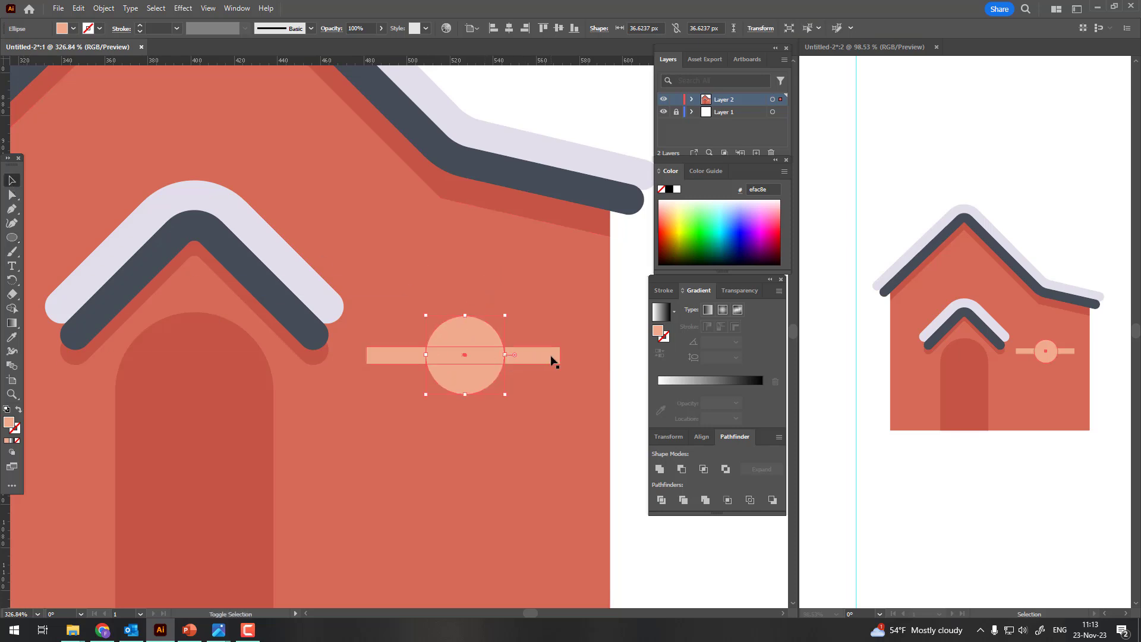
left_click(472, 28)
left_click(493, 37)
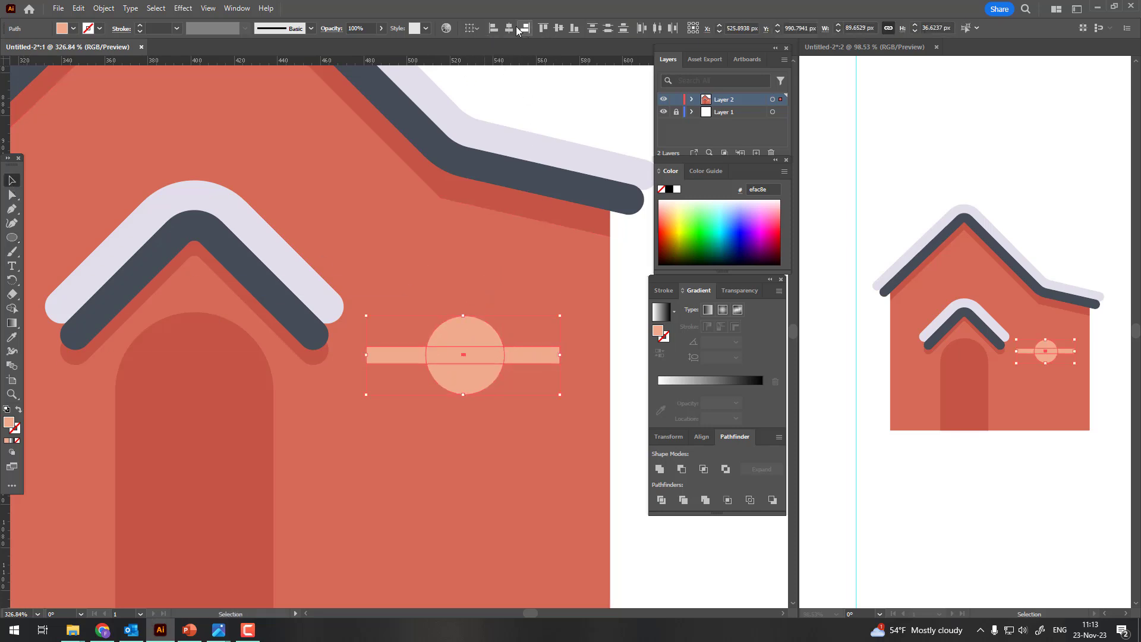
left_click(494, 28)
left_click(509, 28)
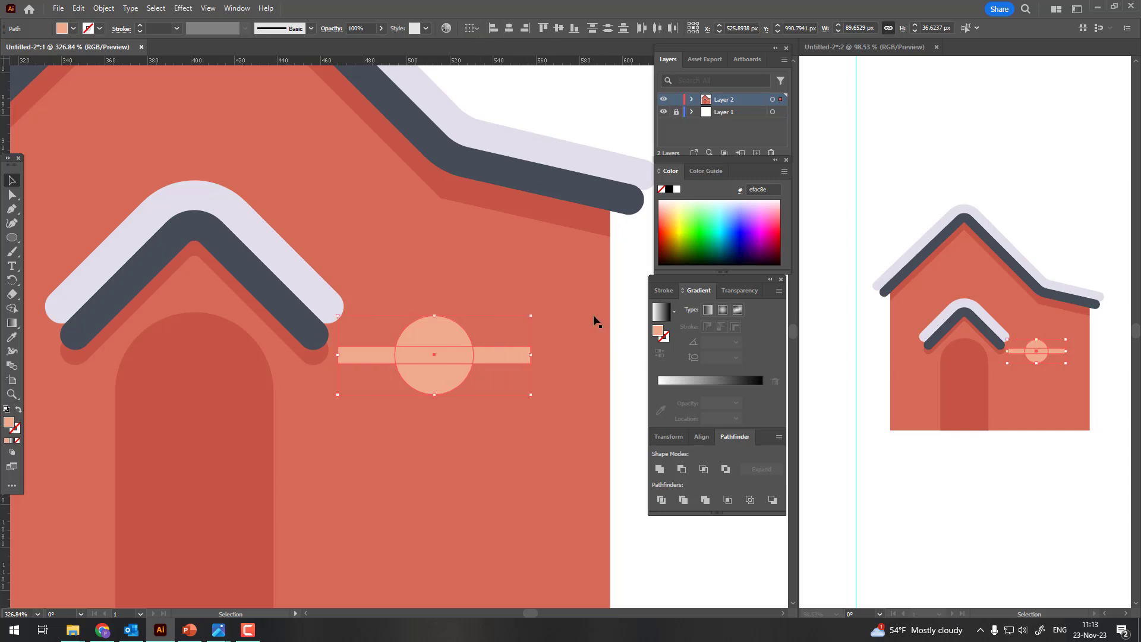
Step: Shrink the circle around its centre, then divide the circle and bar with Pathfinder
left_click(621, 325)
left_click(463, 357)
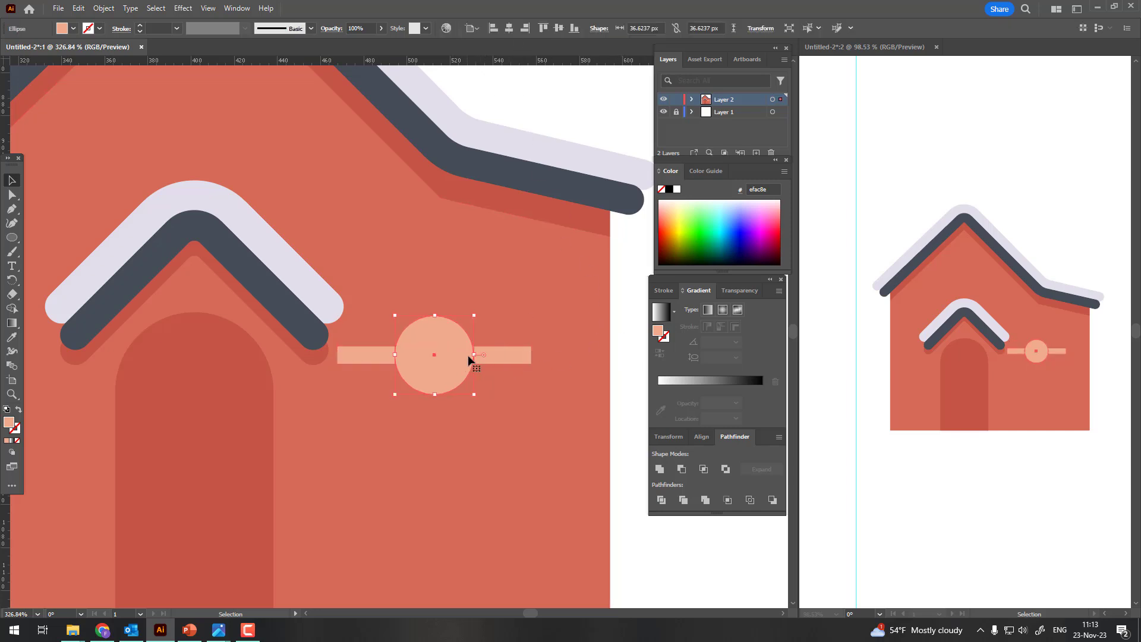
left_click_drag(476, 393, 462, 383)
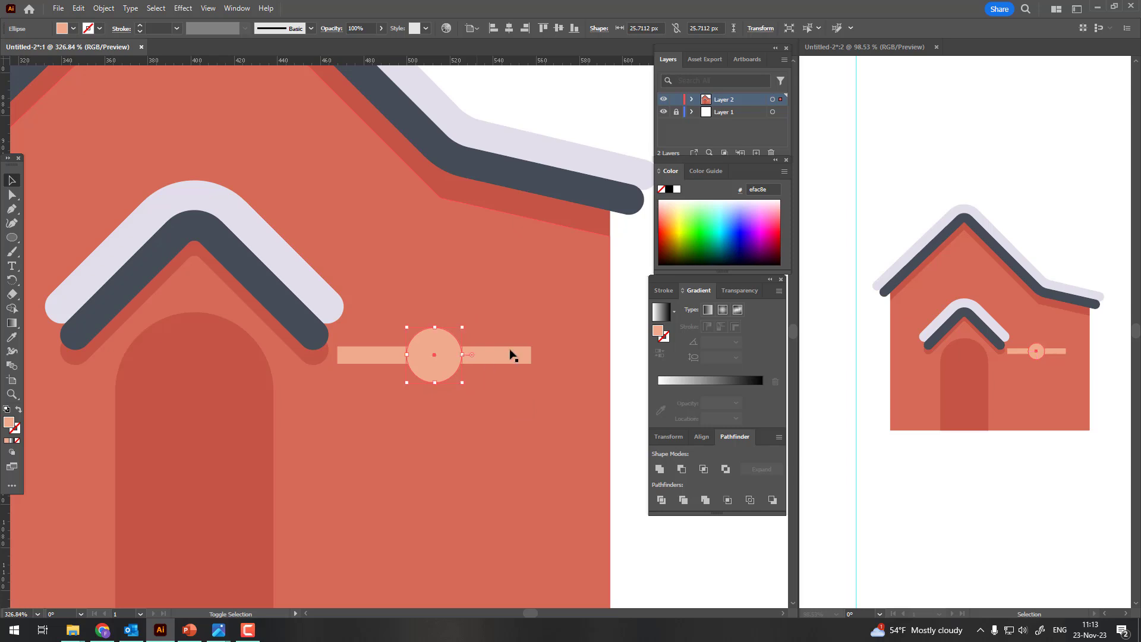
left_click(509, 355, "shift")
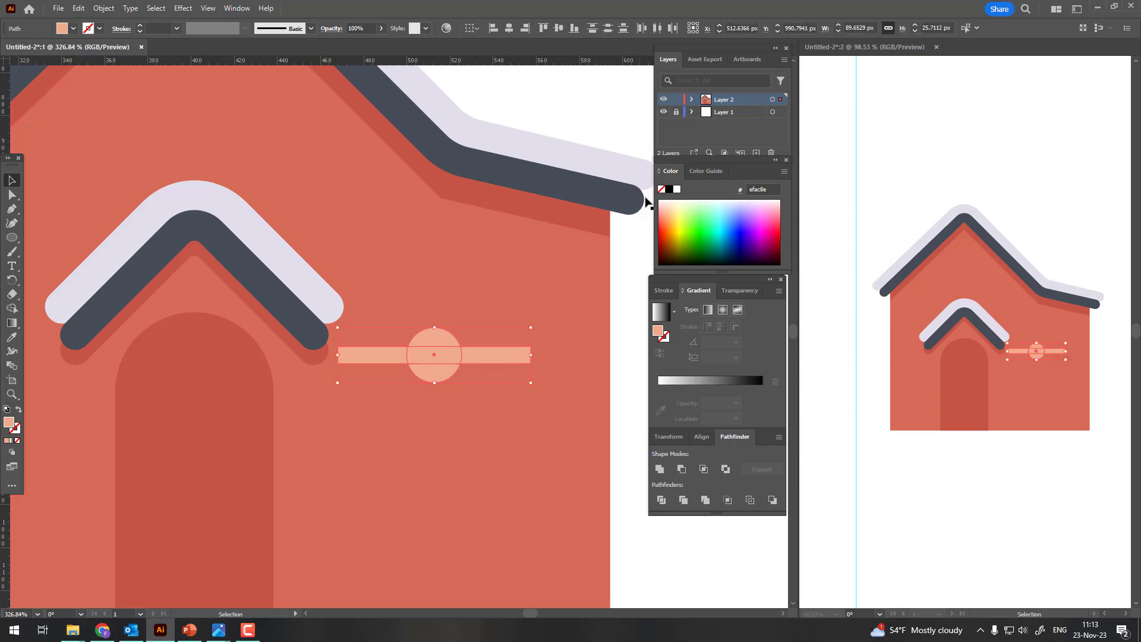
left_click(661, 499)
Step: Delete the circle's lower half, leaving a half-circle on the bar, and reframe the view
key("a")
left_click(523, 382)
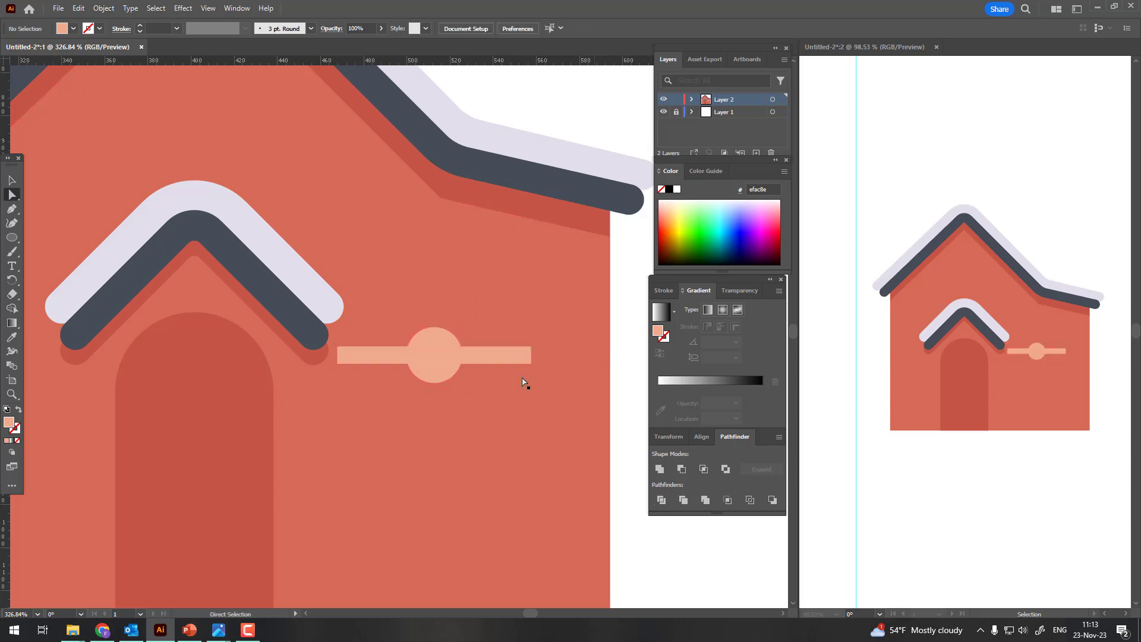
left_click(435, 375)
key("Delete")
key("z")
left_click(472, 337, "alt")
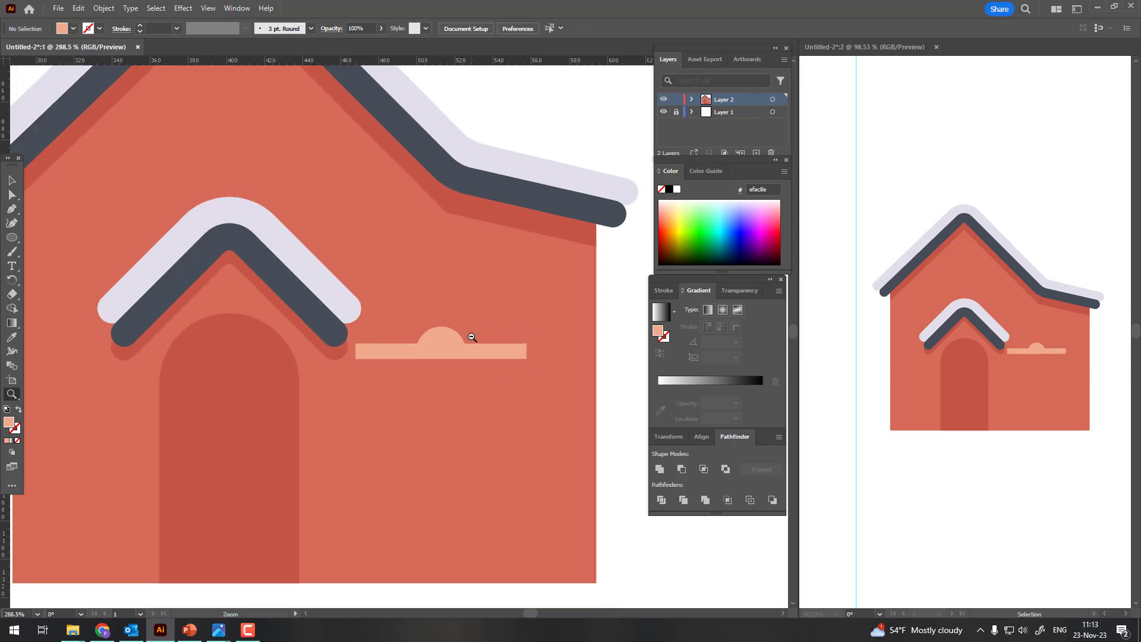
mouse_move(472, 337)
left_mouse_down()
mouse_move(508, 320)
mouse_move(506, 307)
left_mouse_up()
Step: Shrink the half-circle bar slightly and draw a pane rectangle hanging below it
key("v")
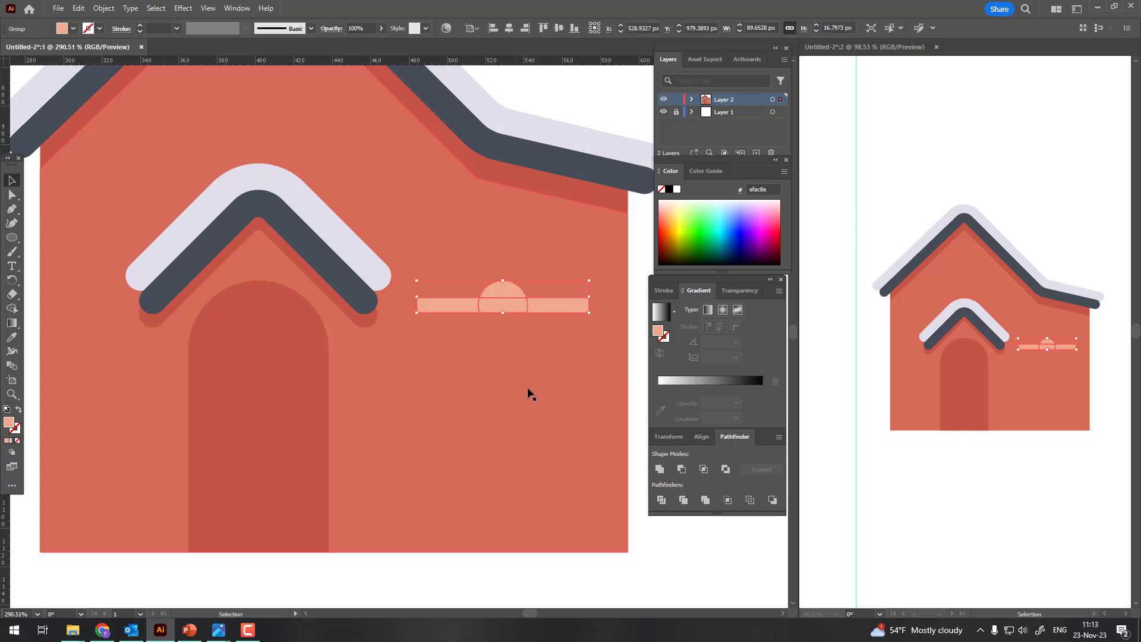
left_click_drag(590, 313, 581, 312)
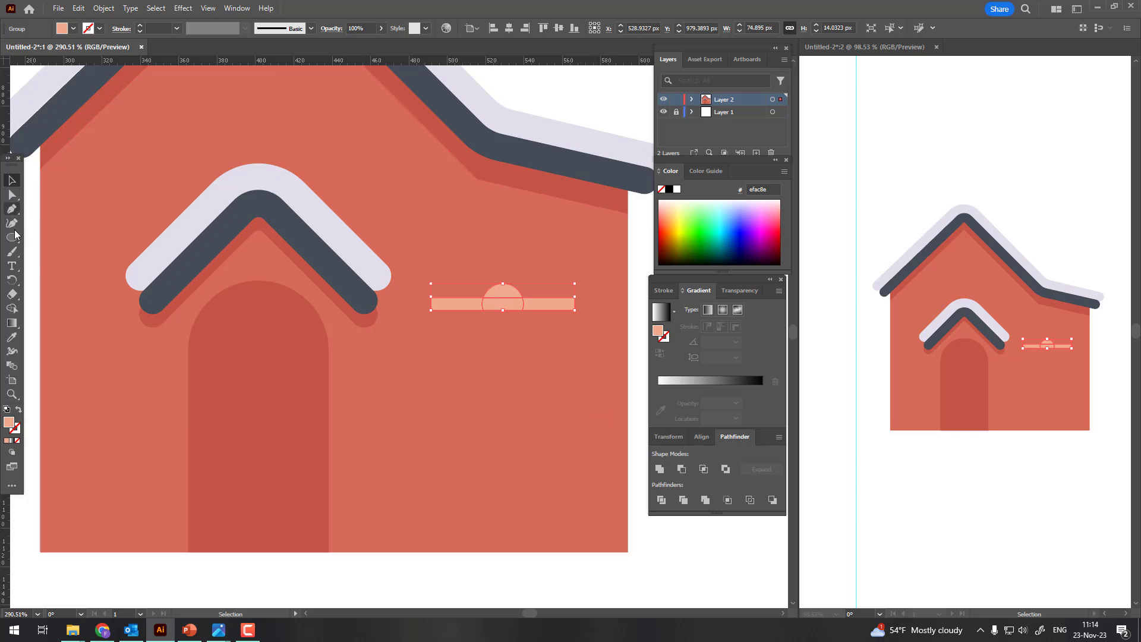
left_click_drag(12, 237, 71, 236)
left_click_drag(443, 305, 561, 443)
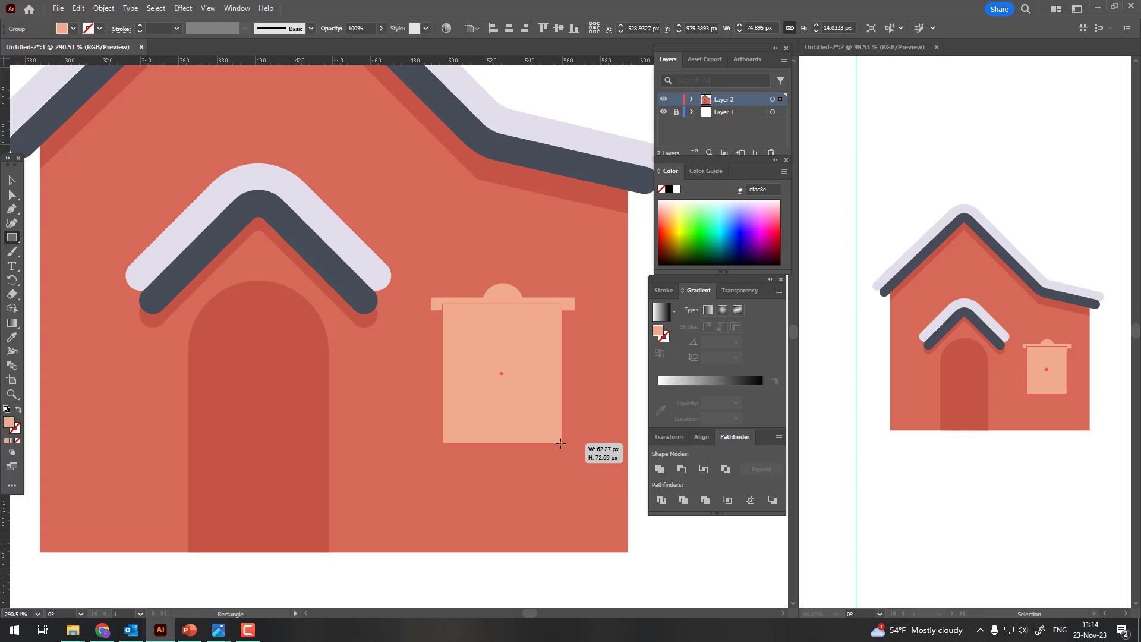
left_click_drag(562, 444, 559, 443)
Step: Fill the pane with a lighter peach and bring the bar group in front of it
double_click(9, 422)
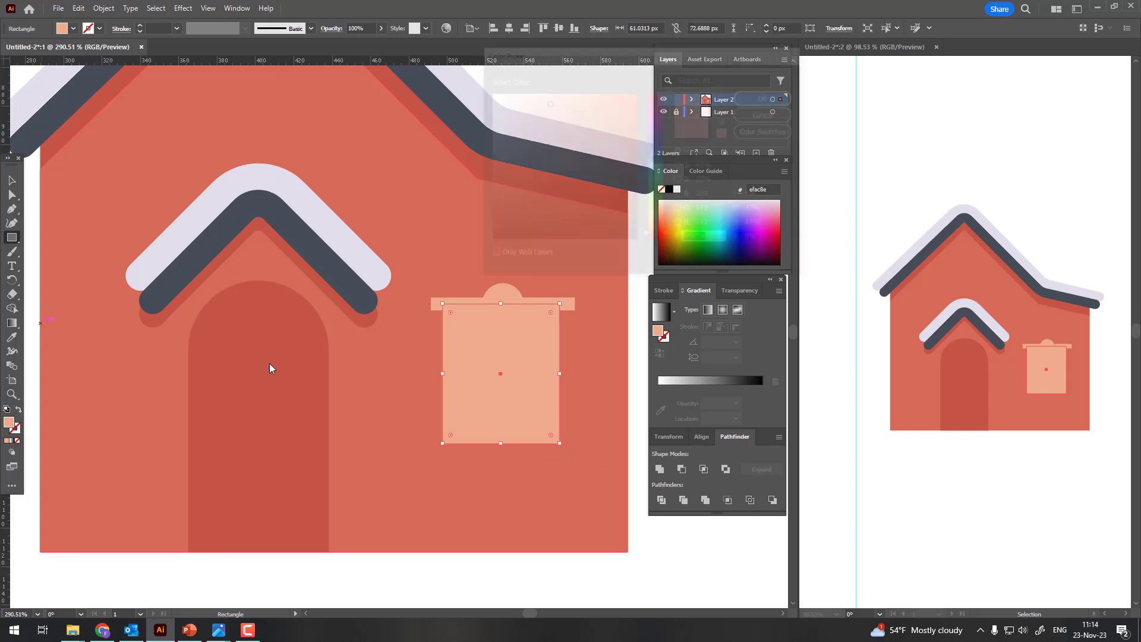
left_click(529, 105)
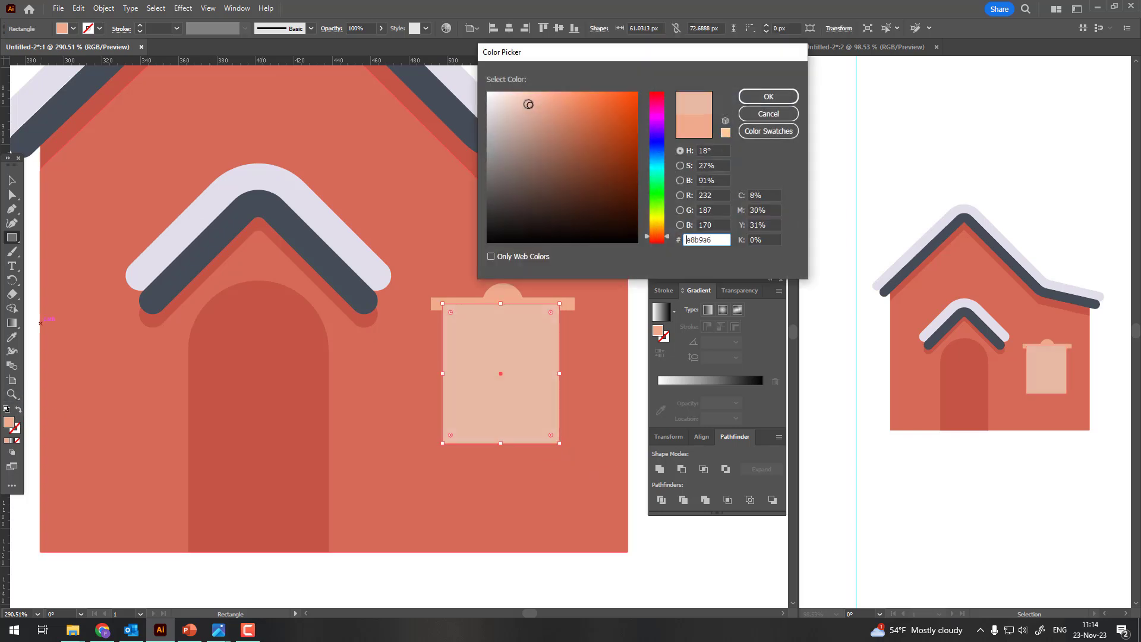
left_click(768, 96)
key("v")
left_click(573, 301)
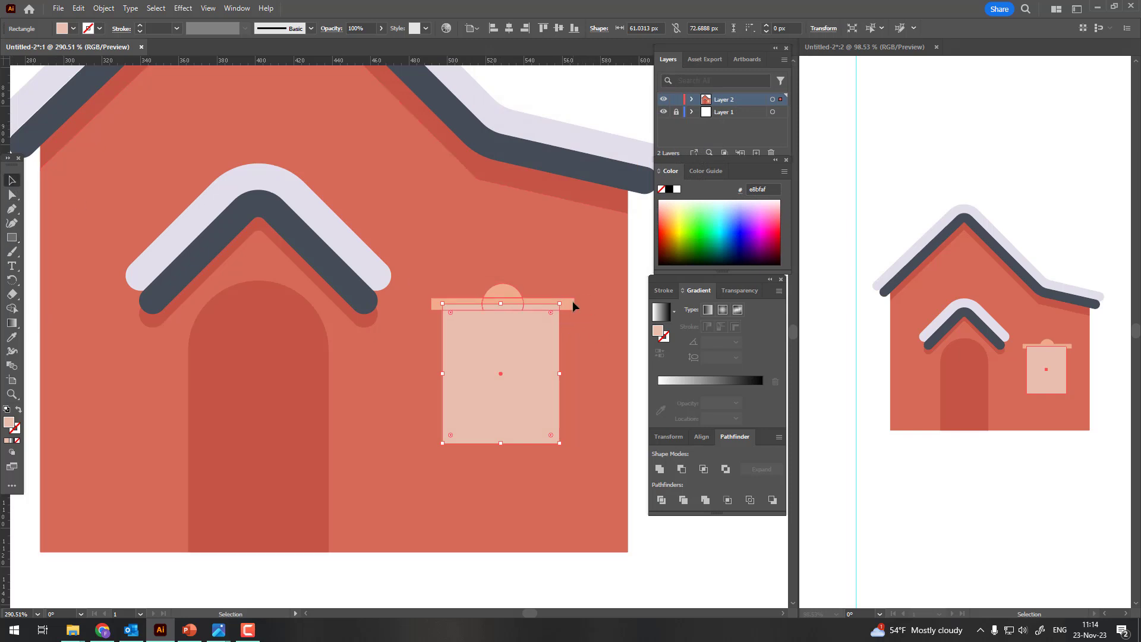
left_click(104, 8)
left_click(296, 60)
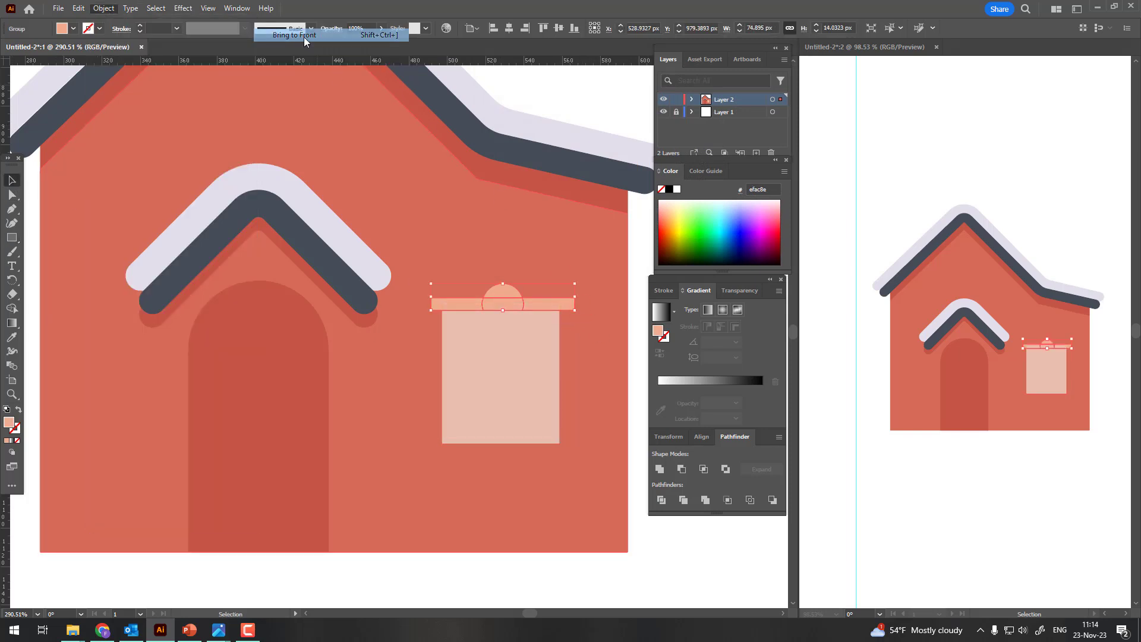
Step: Centre the pane horizontally under the bar and narrow it evenly from both sides
left_click(509, 369, "shift")
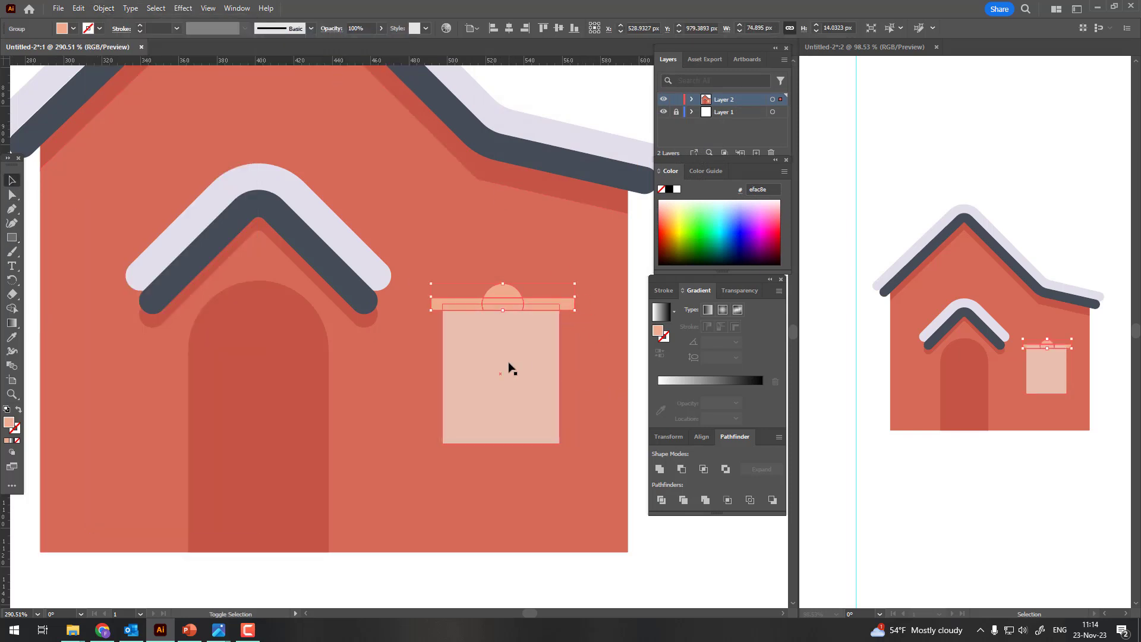
left_click(509, 28)
left_click(617, 292)
left_click(558, 306)
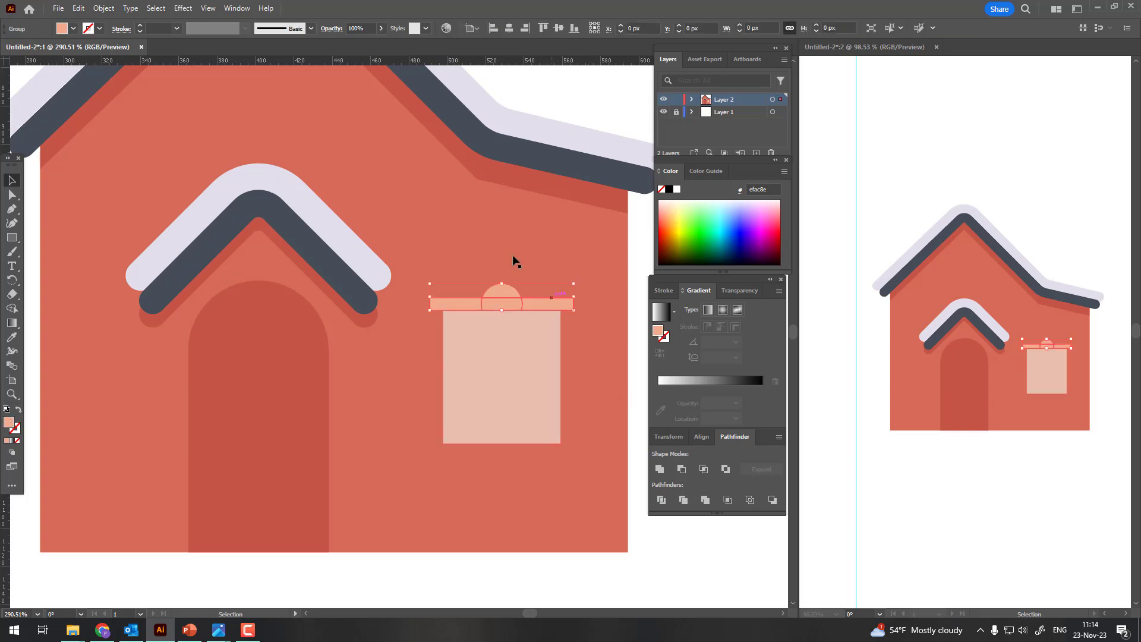
left_click(493, 344)
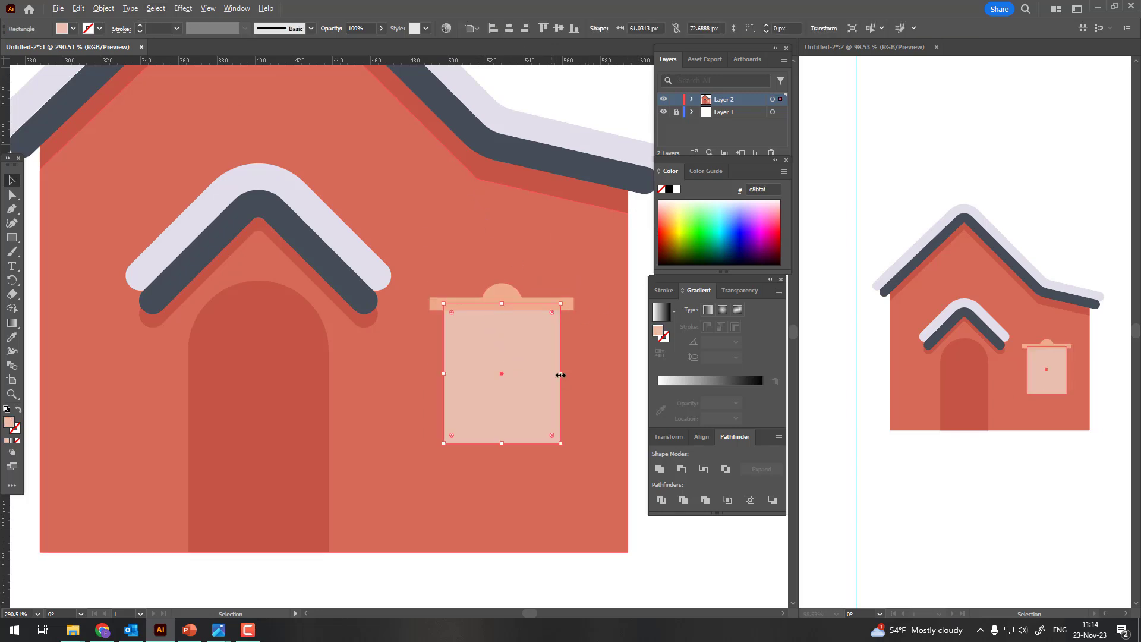
left_click_drag(560, 374, 550, 375)
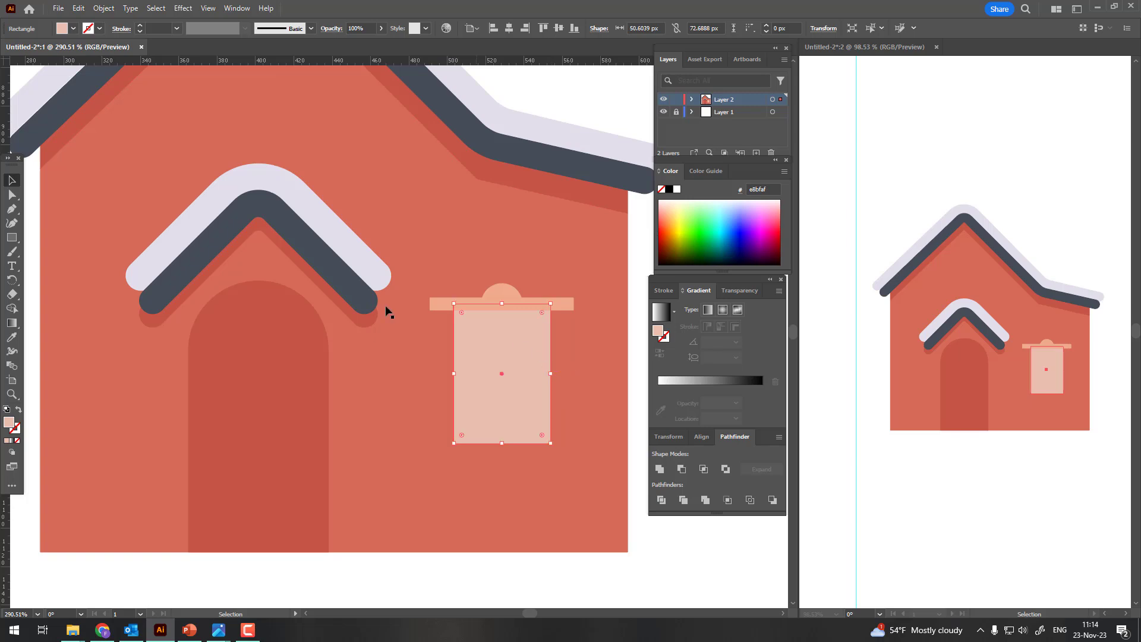
Step: In isolation mode, shorten the bar-and-half-circle path from its right end, then exit
double_click(562, 306)
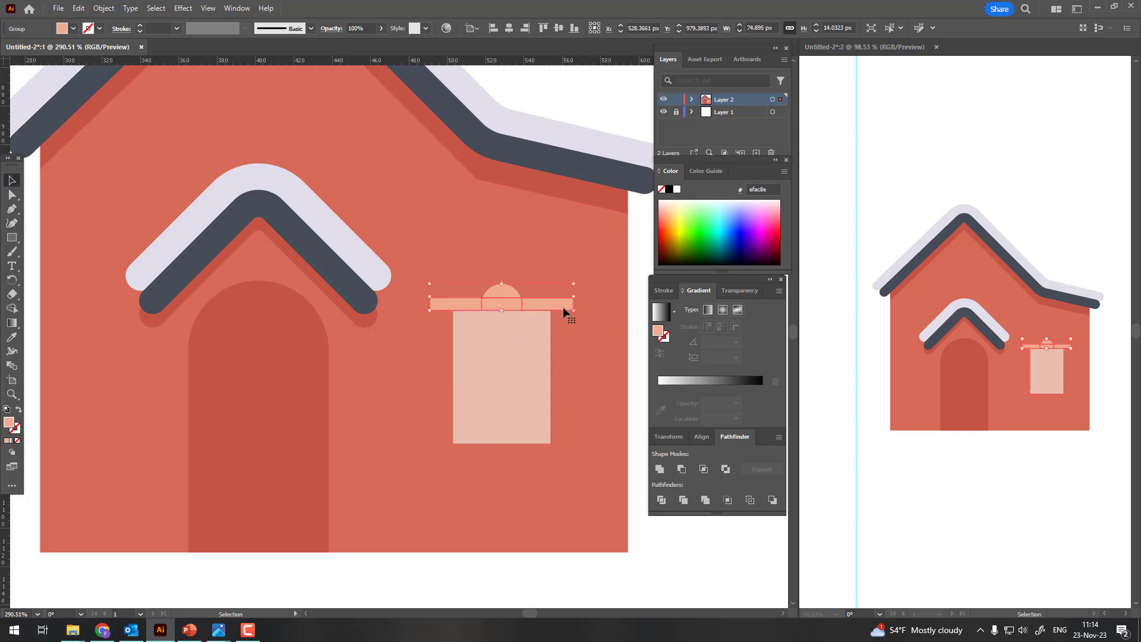
left_click(11, 196)
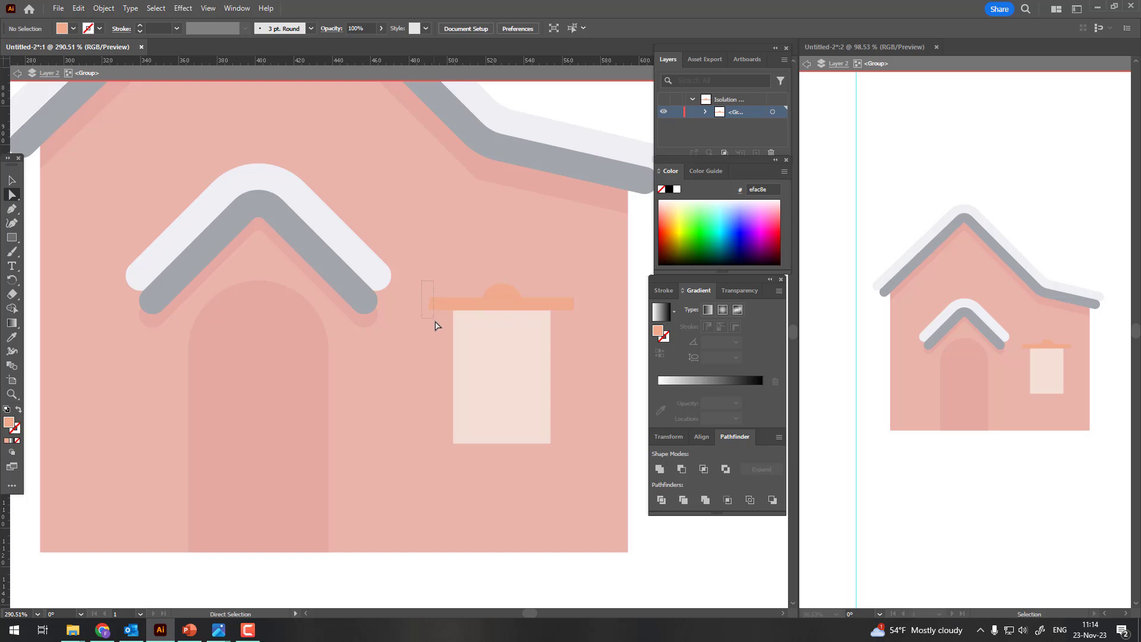
left_click_drag(435, 326, 438, 324)
left_click(503, 305)
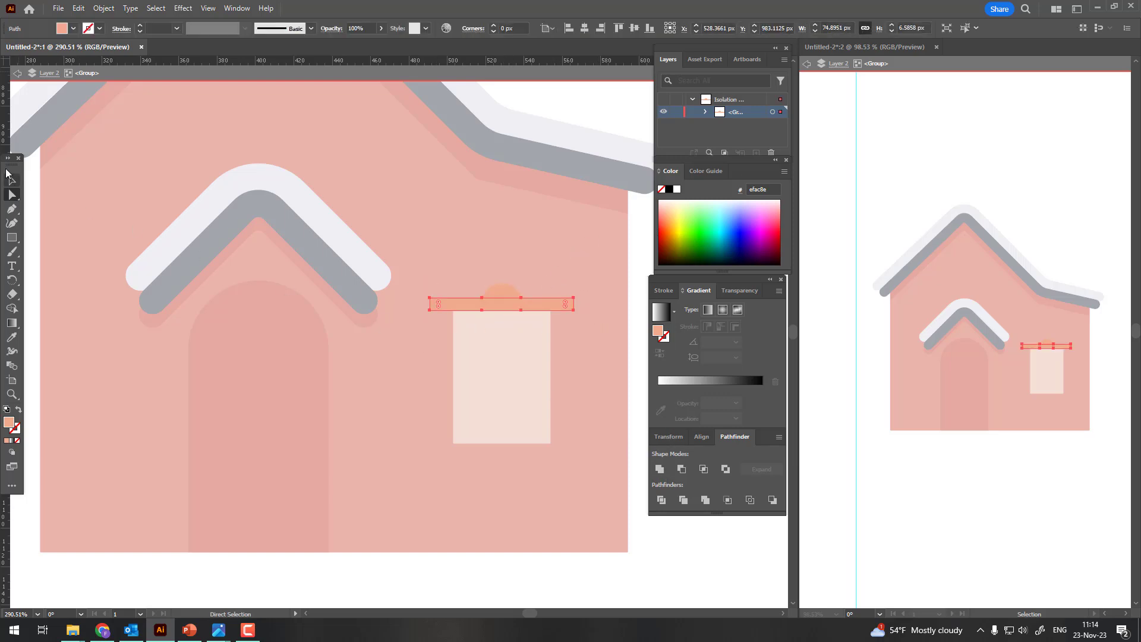
left_click(12, 180)
left_click_drag(575, 306, 564, 306)
double_click(638, 326)
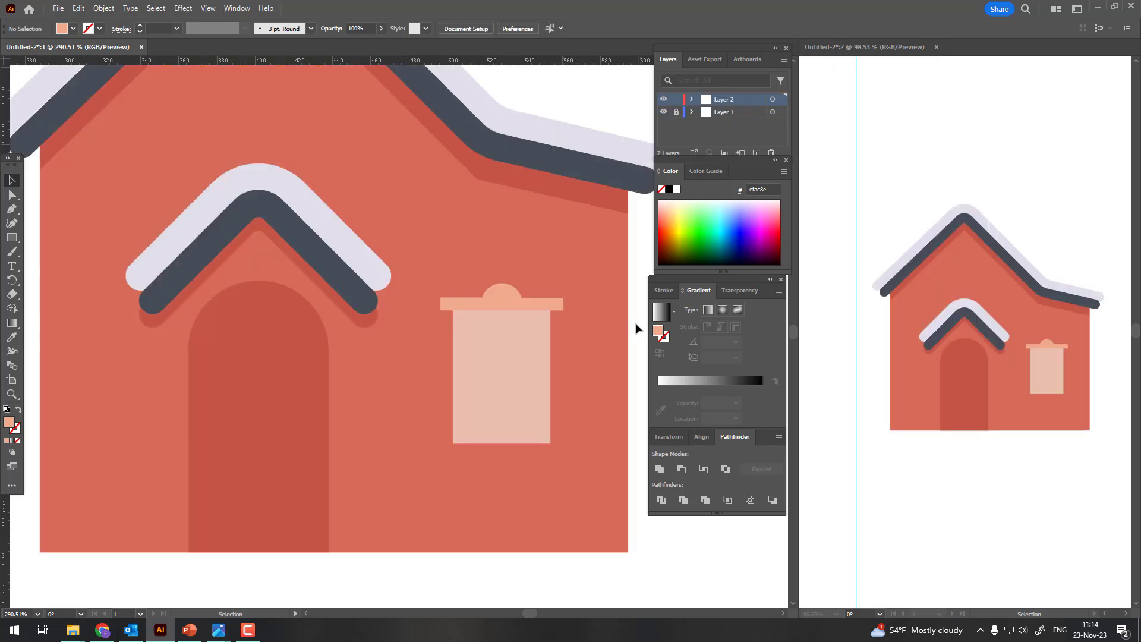
left_click(555, 311)
Step: Reflect a copy of the half-circle bar horizontally, move it below the pane, and zoom in
left_click(105, 9)
mouse_move(125, 21)
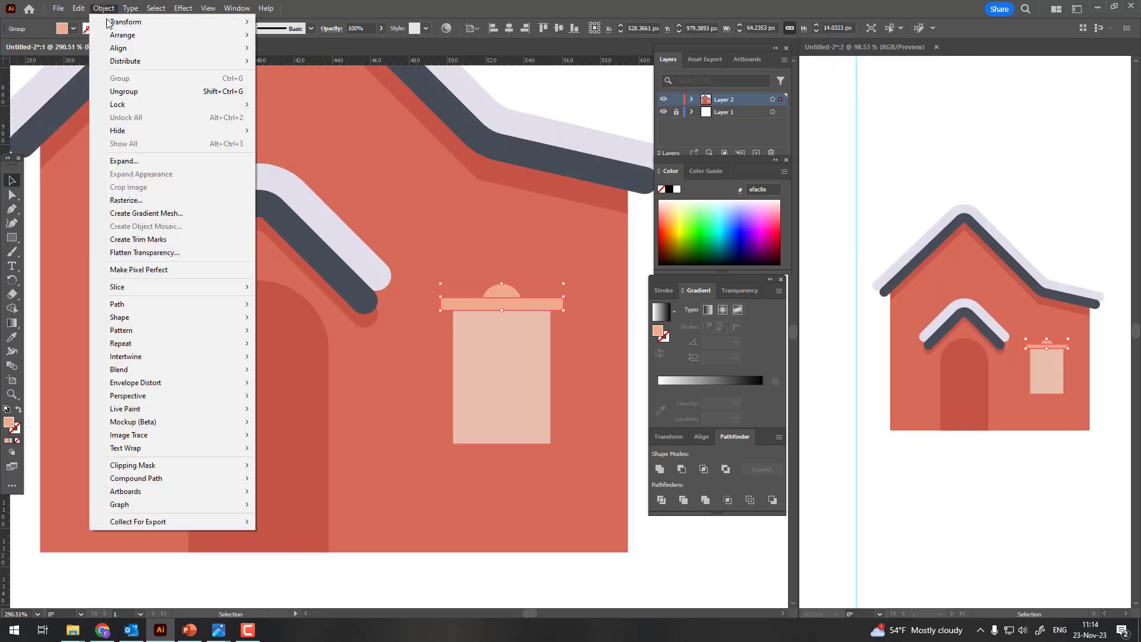
left_click(354, 68)
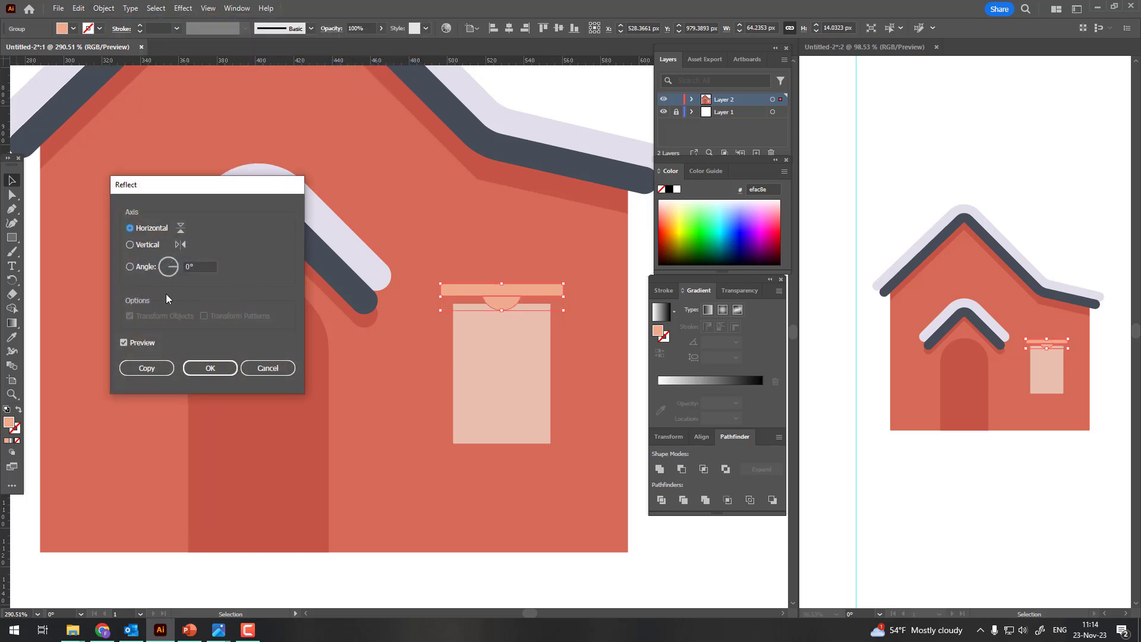
left_click(156, 367)
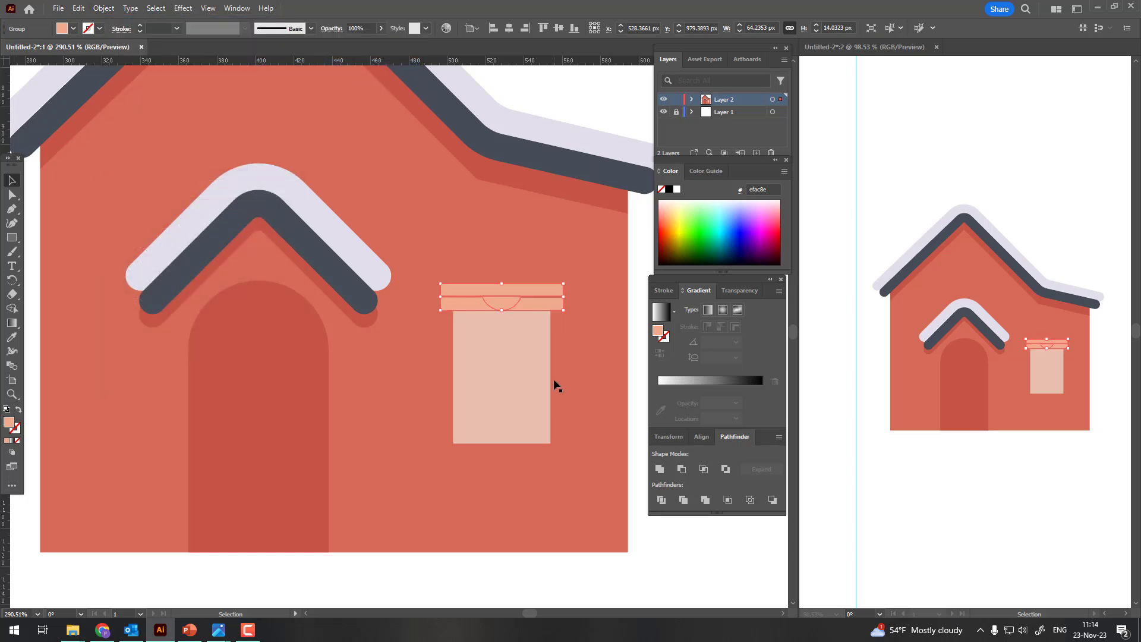
left_click_drag(509, 300, 513, 450)
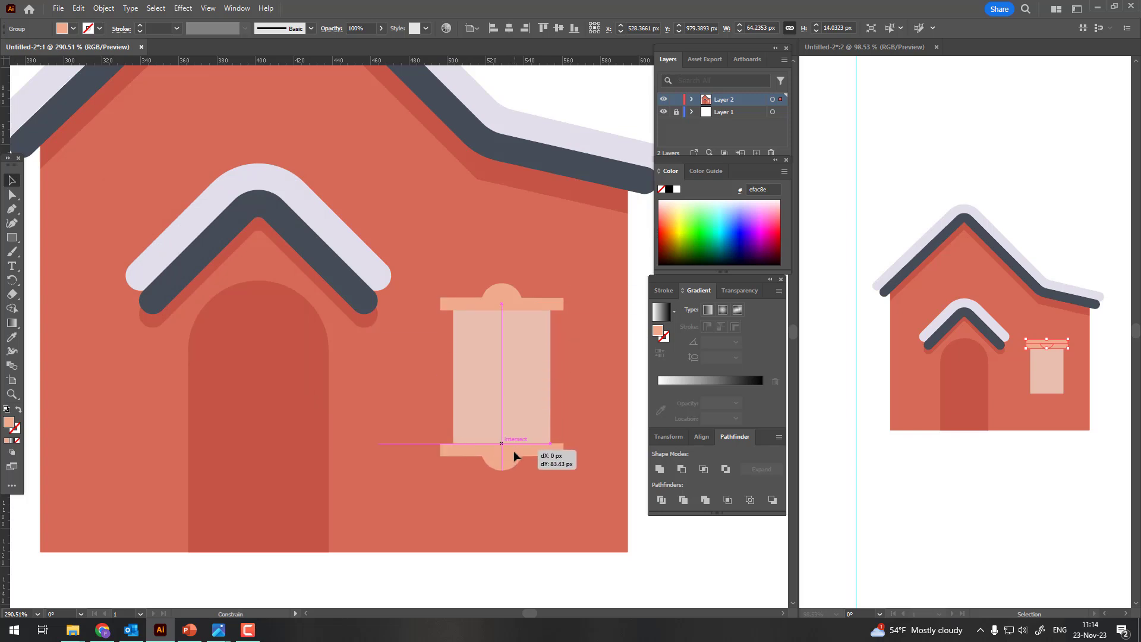
key("z")
left_click(593, 446)
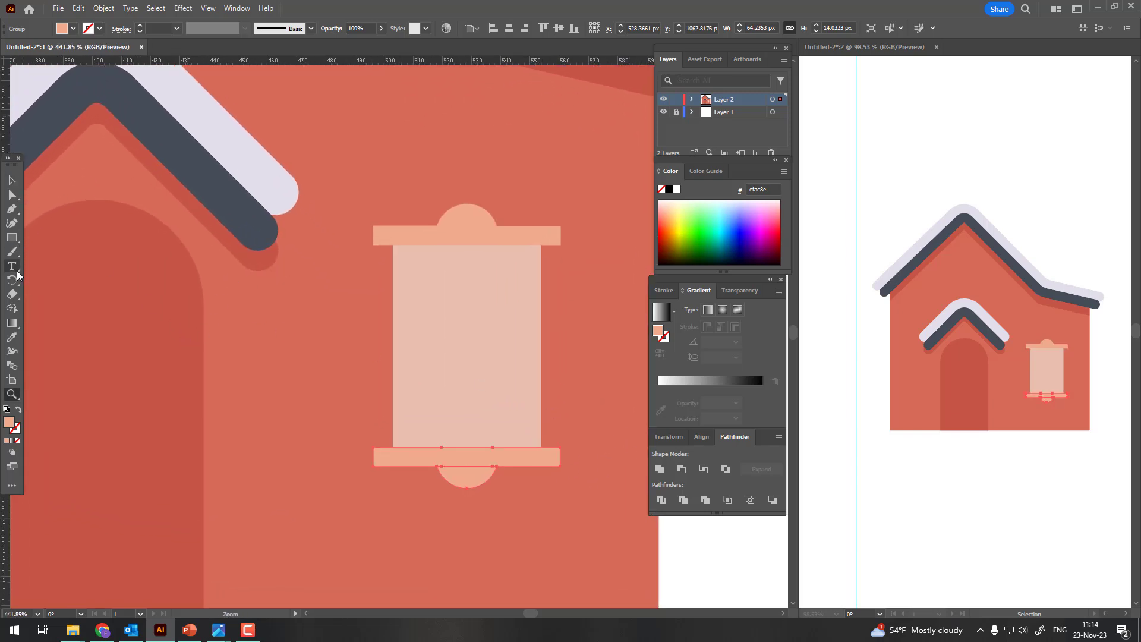
left_click(12, 237)
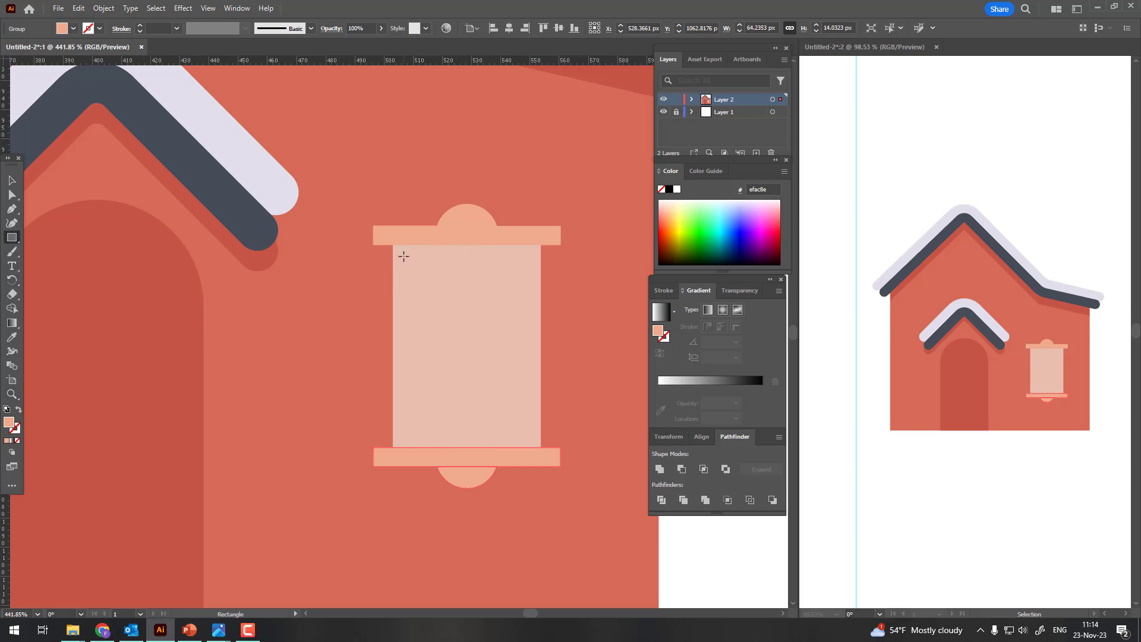
Step: Draw a rectangle inside the window and add a -3 px Offset Path inset of it
left_click_drag(404, 257, 533, 441)
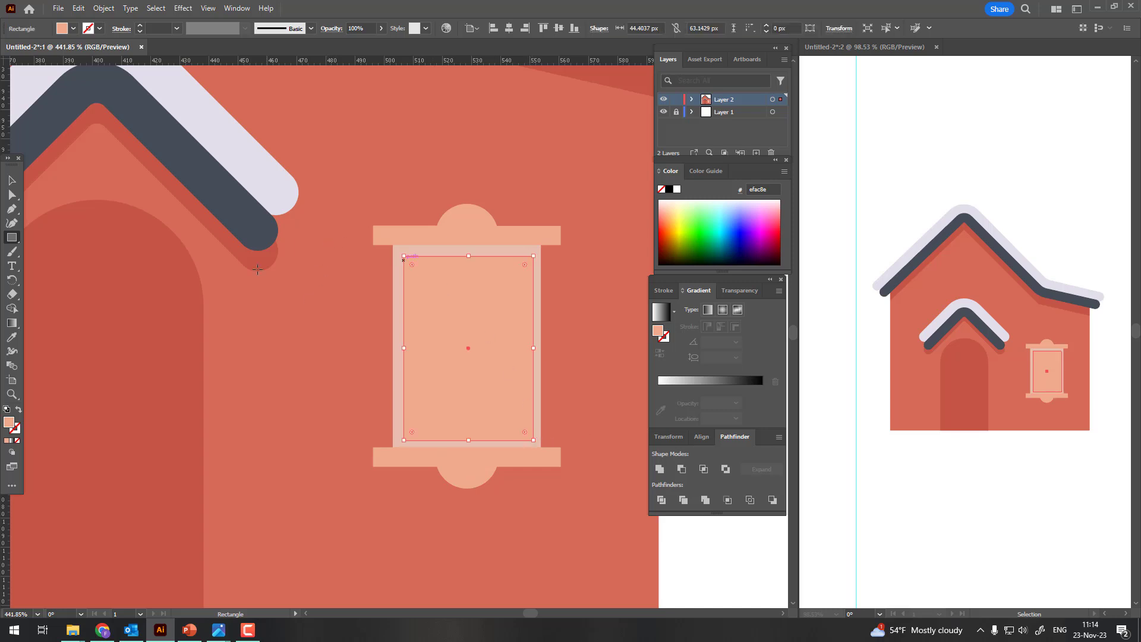
left_click(104, 9)
mouse_move(117, 304)
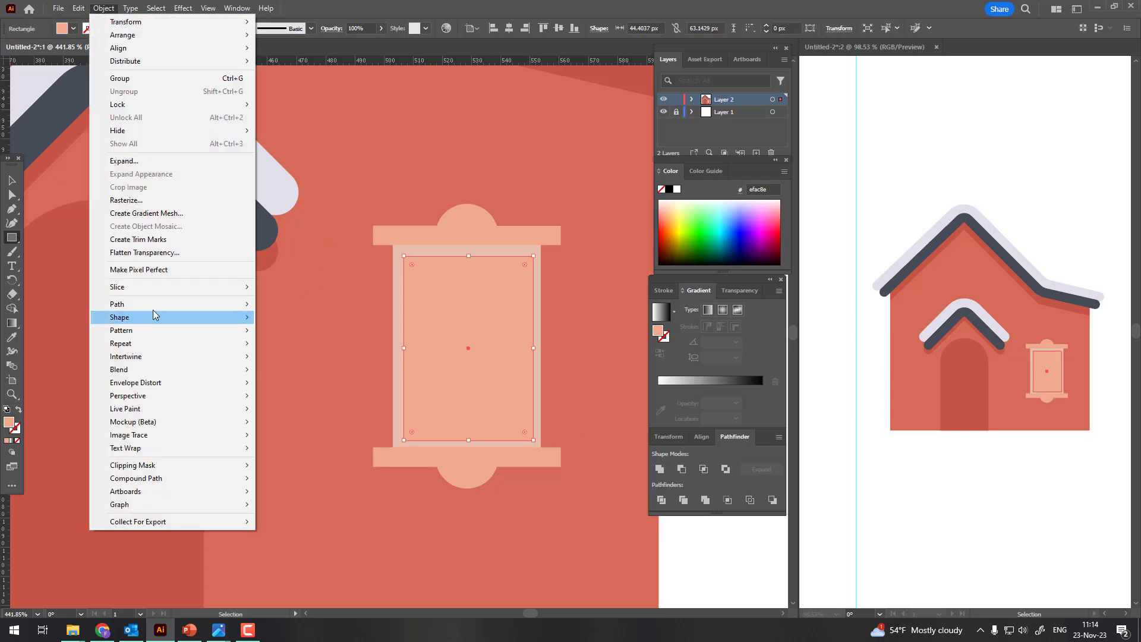
left_click(318, 347)
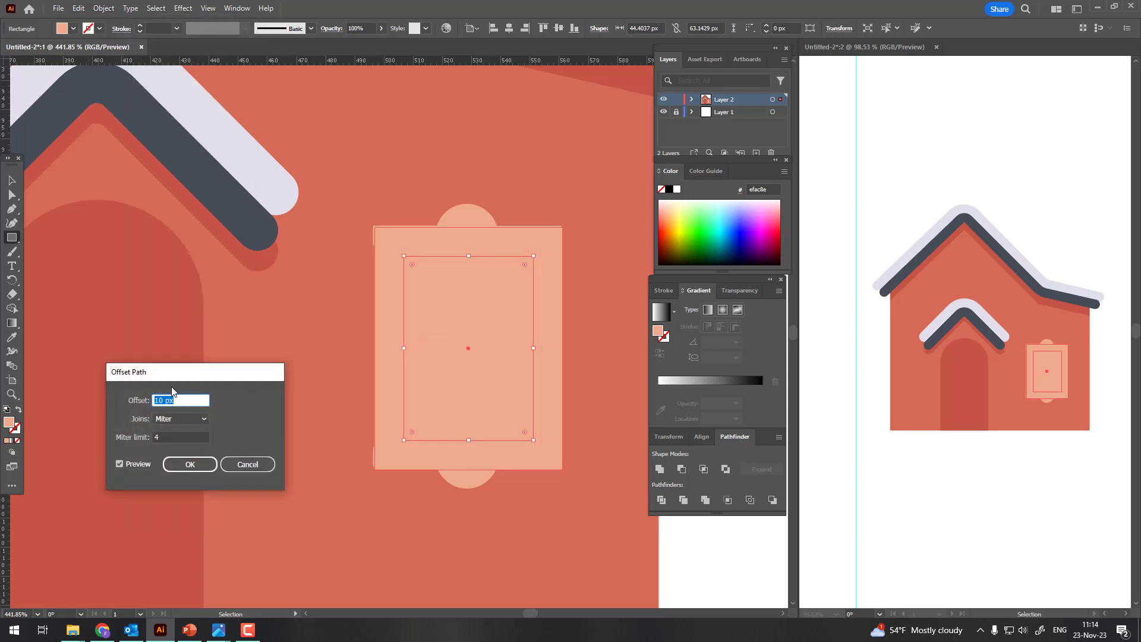
key("Tab")
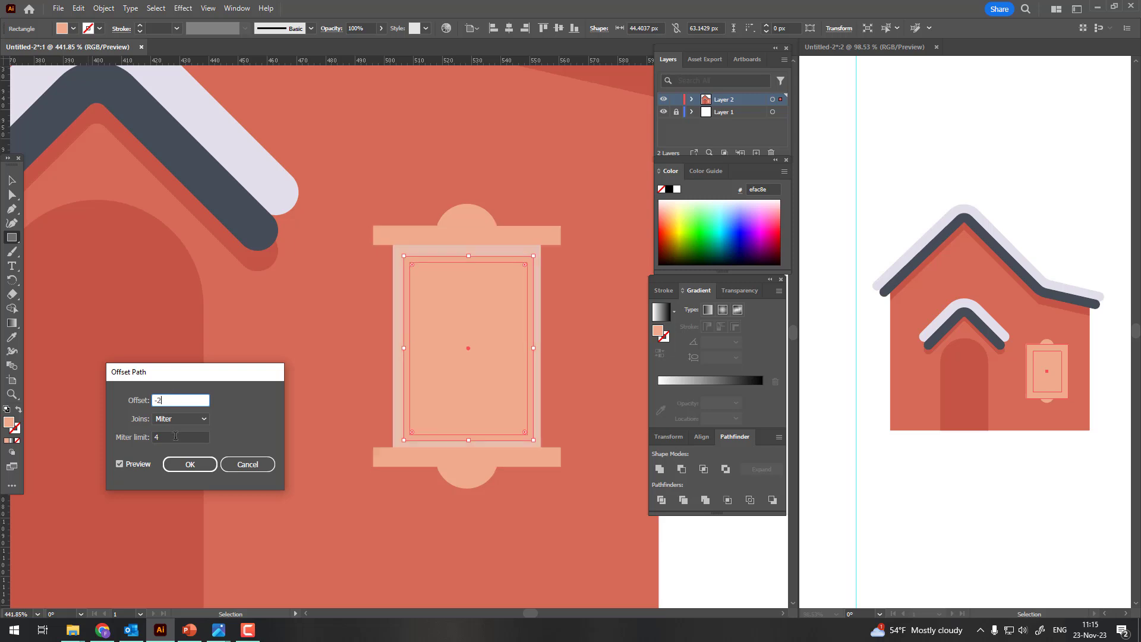
left_click(175, 399)
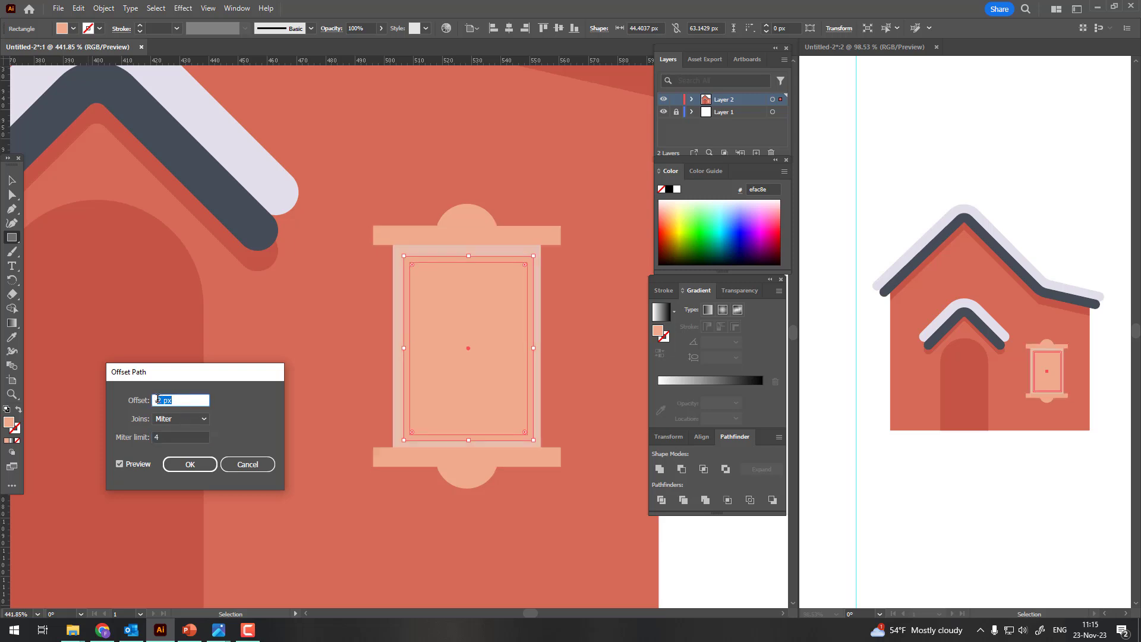
type("-3")
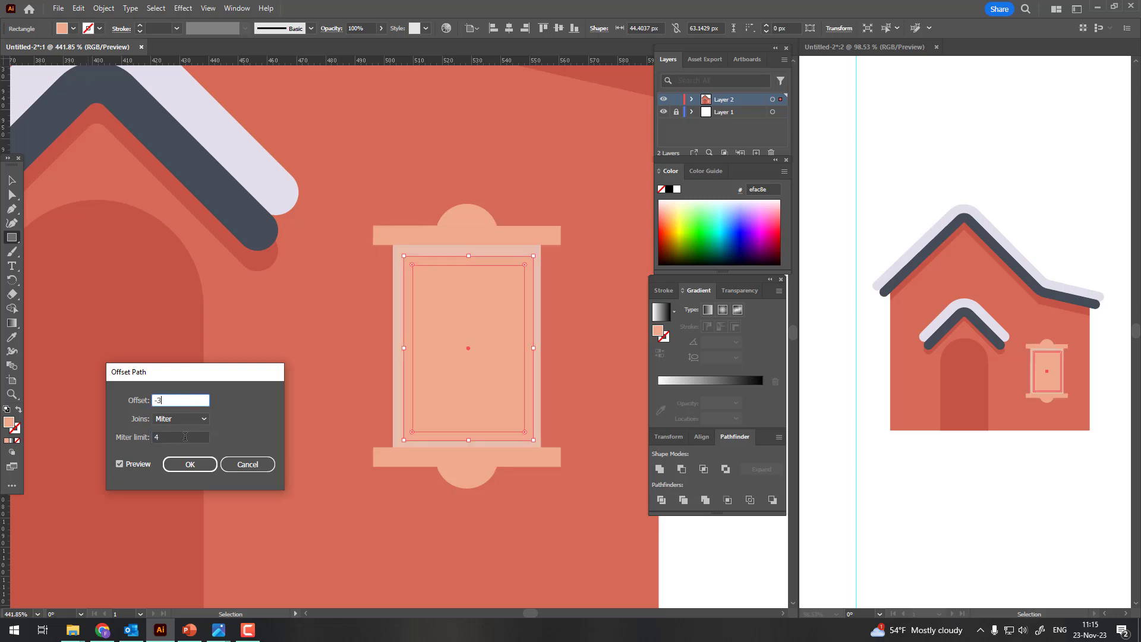
left_click(185, 437)
left_click(189, 464)
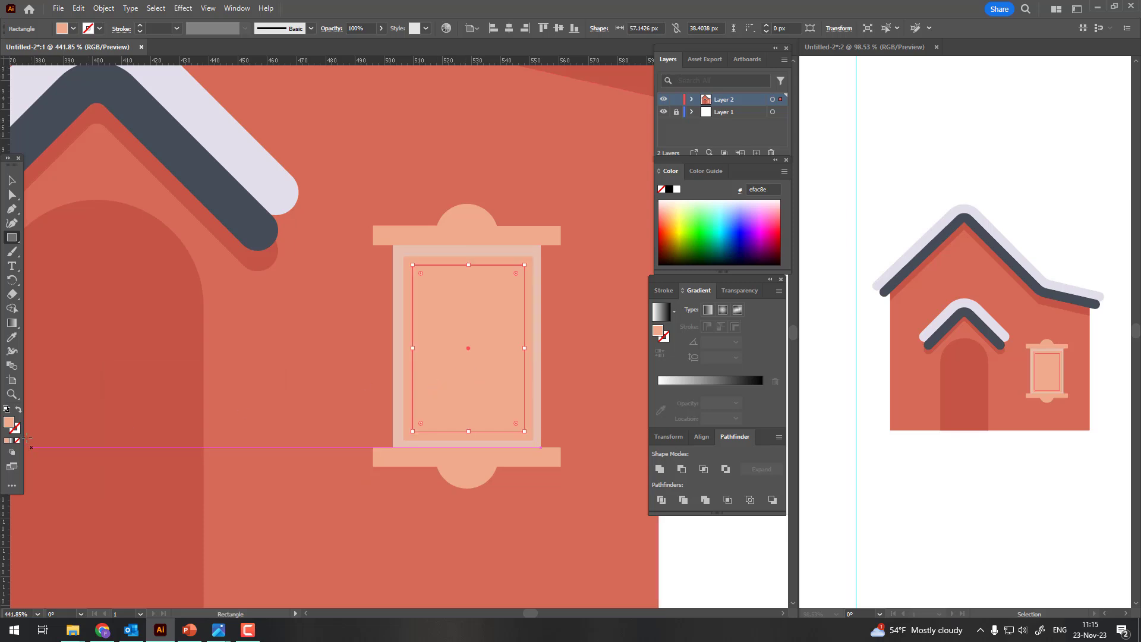
Step: Fill the inset window rectangle with a bright golden yellow
double_click(9, 423)
left_click(661, 225)
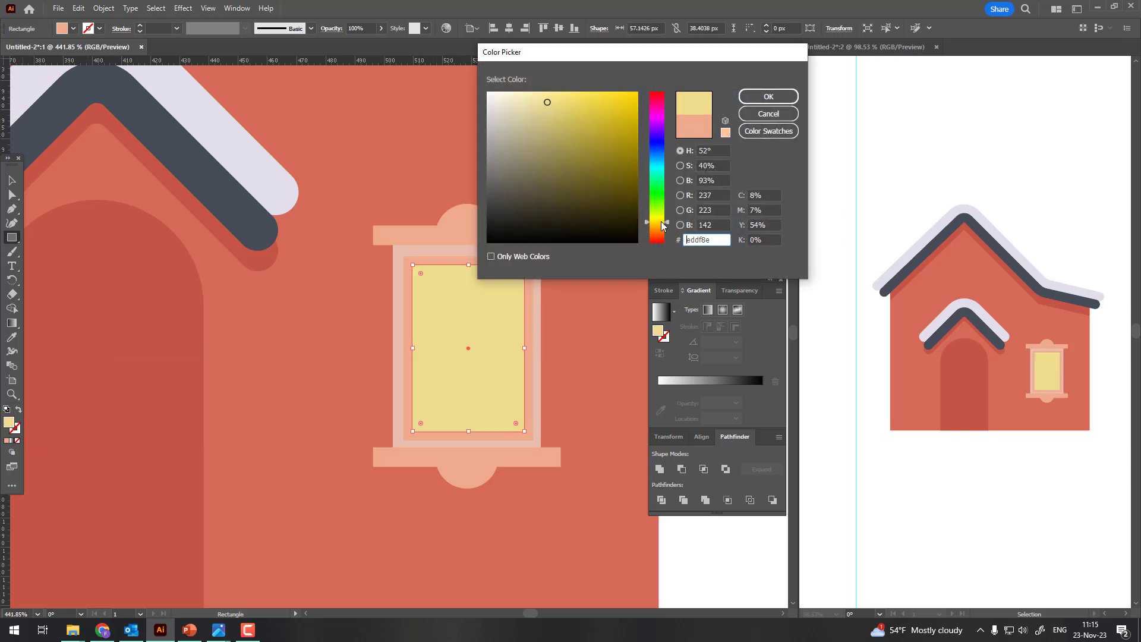
left_click_drag(616, 123, 626, 101)
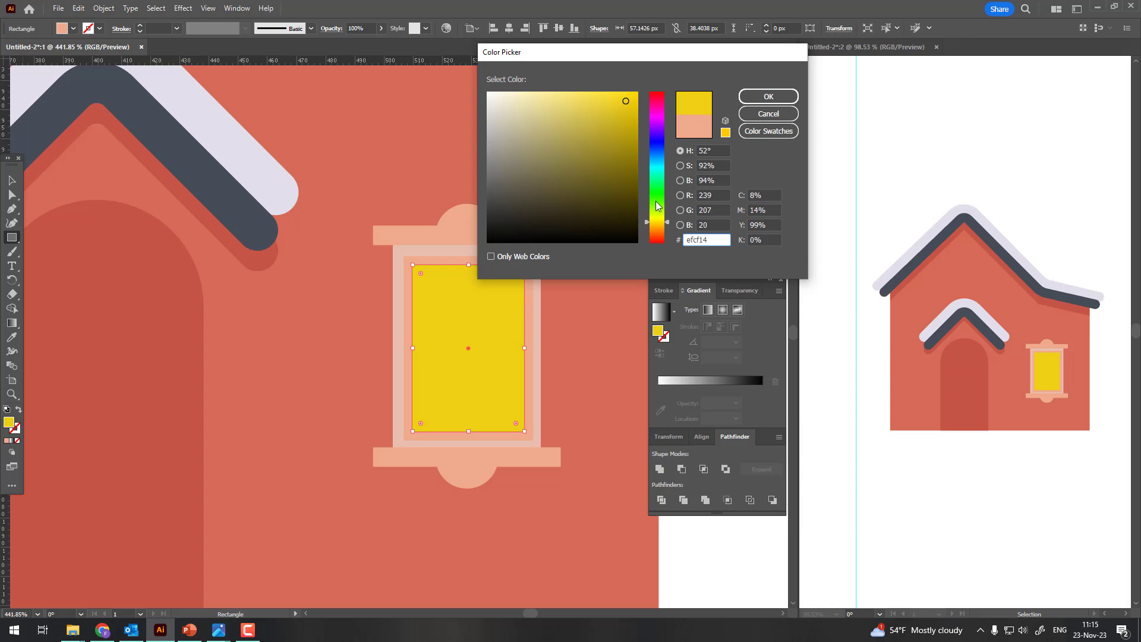
left_click_drag(655, 224, 657, 226)
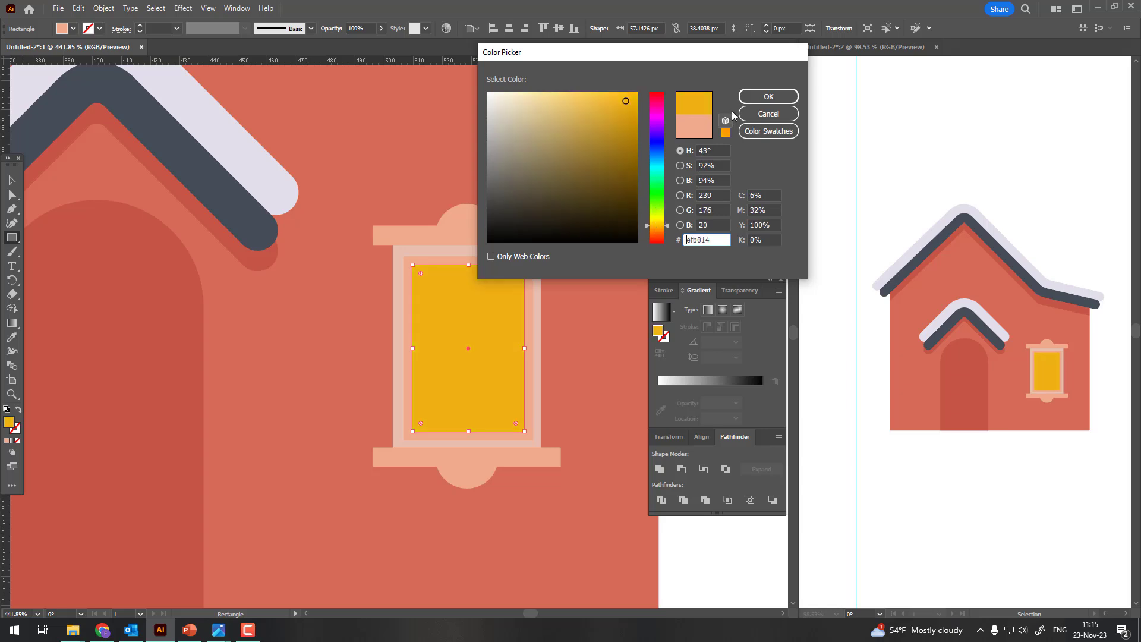
left_click(750, 99)
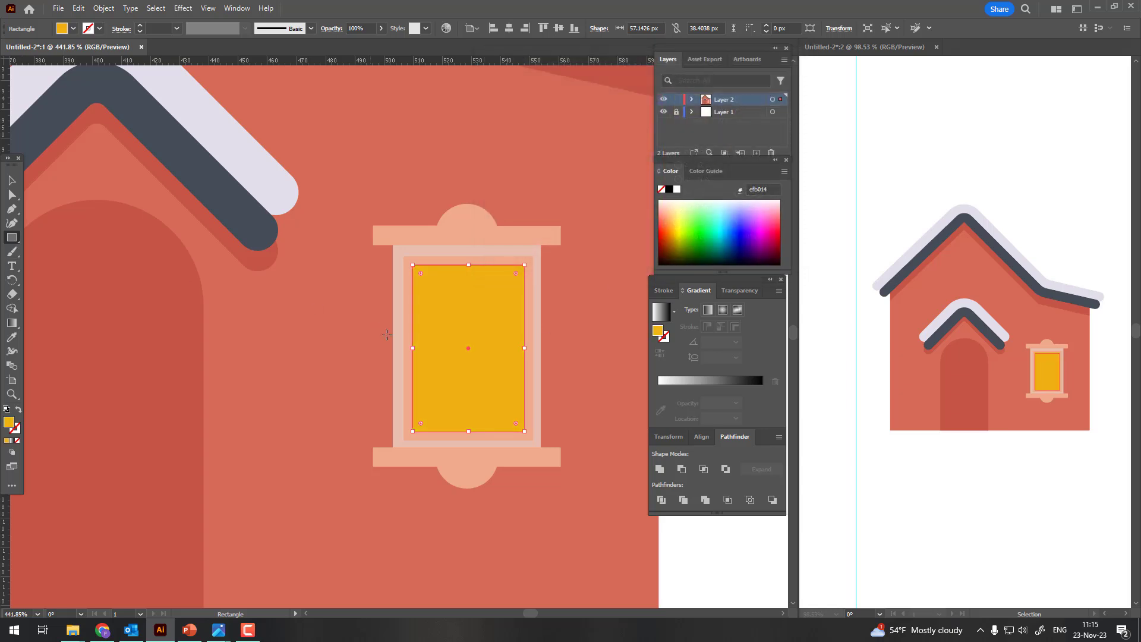
Step: Draw a thin crossbar across the yellow pane, give it the peach frame colour, and select it with the frame
left_click_drag(410, 309, 527, 324)
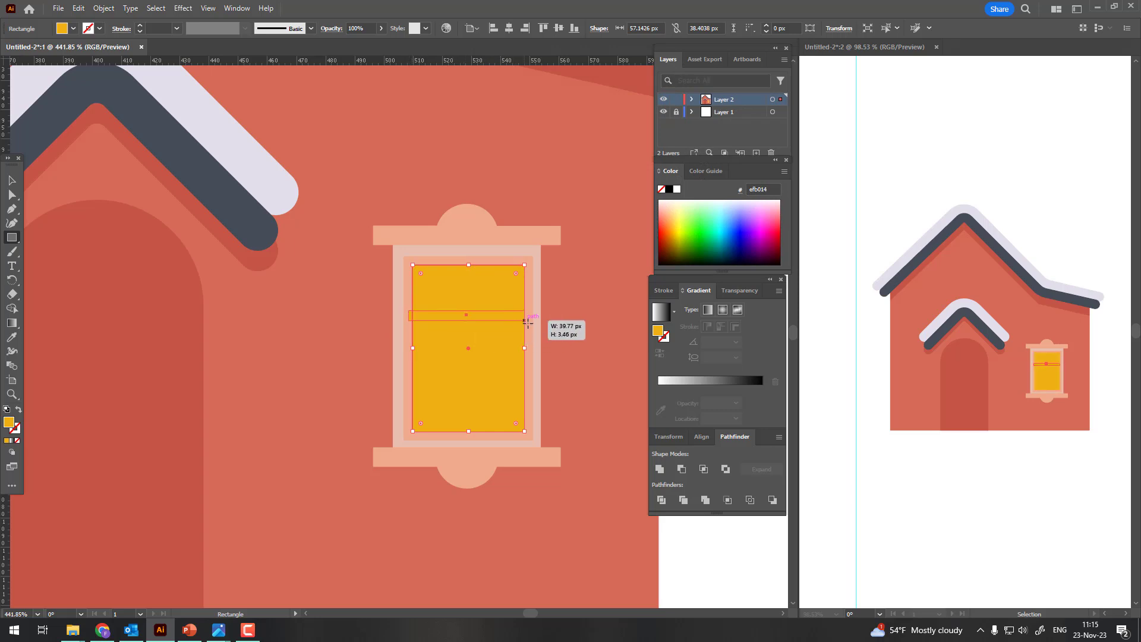
key("i")
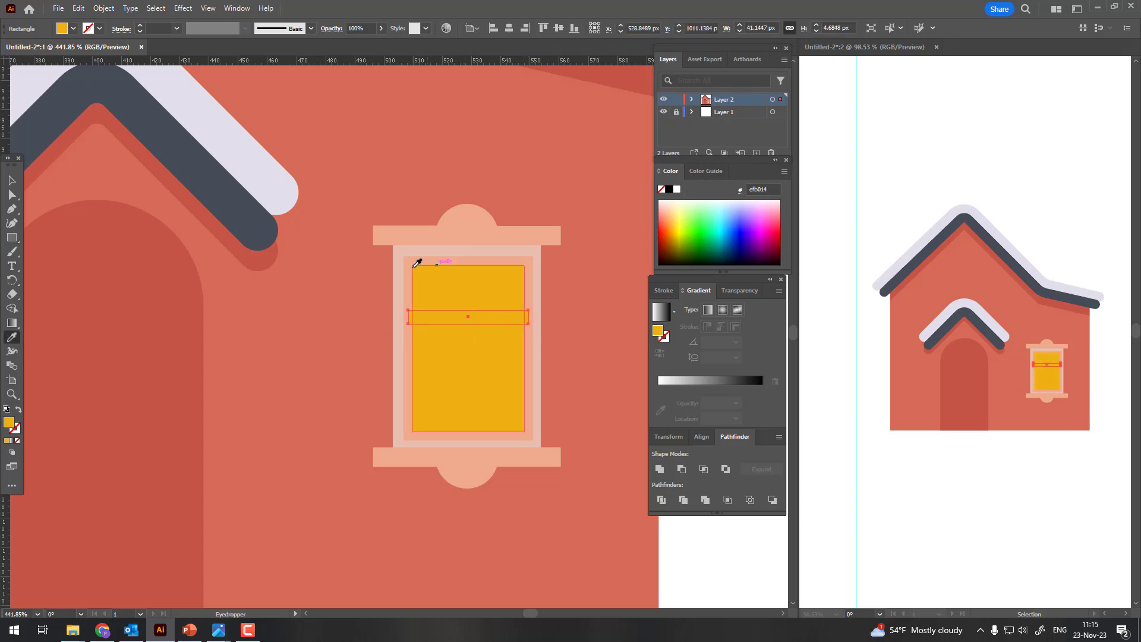
left_click(412, 268)
scroll(387, 326, "down", 5)
scroll(417, 353, "up", 5)
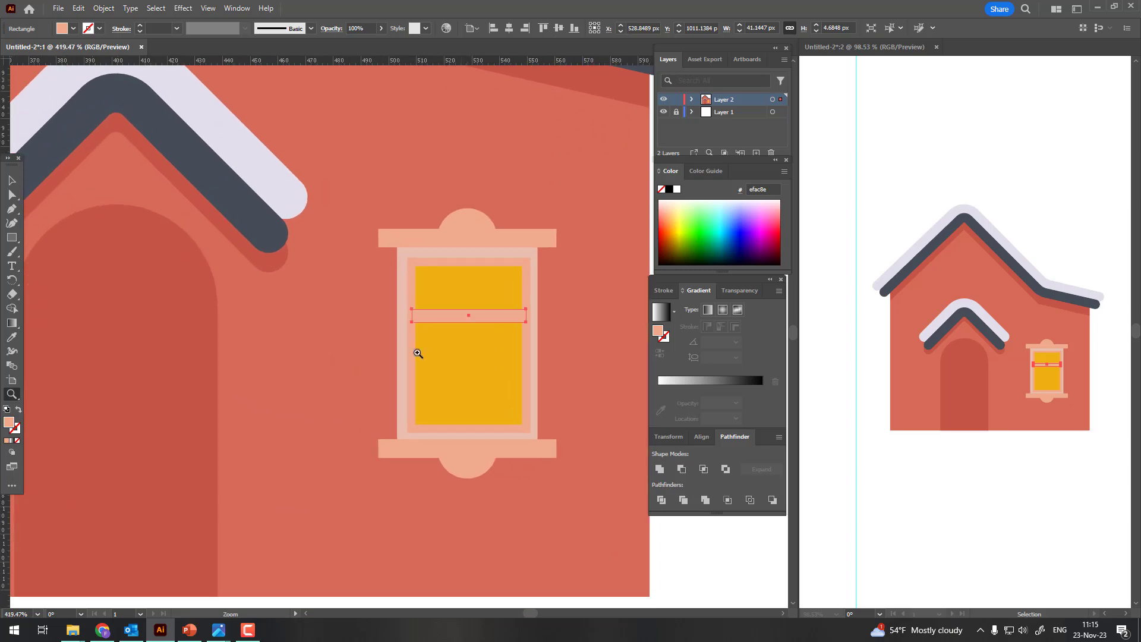
left_click(12, 179)
left_click(451, 265, "shift")
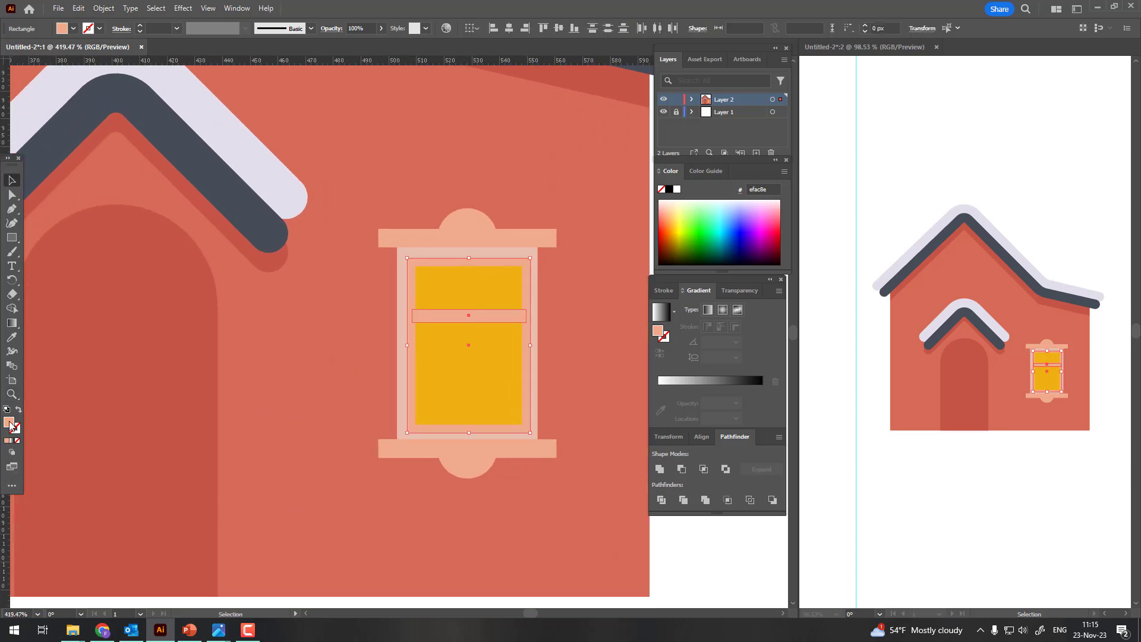
Step: Fill the selected inner frame and crossbar with brown
double_click(9, 423)
left_click(563, 140)
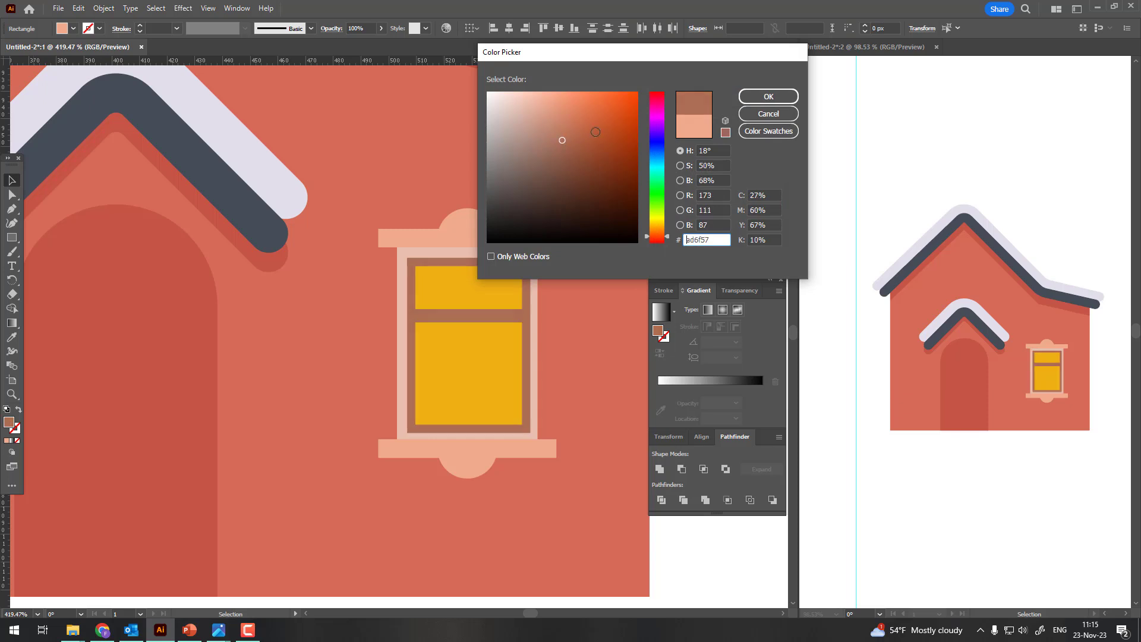
left_click(768, 96)
scroll(481, 381, "up", 1)
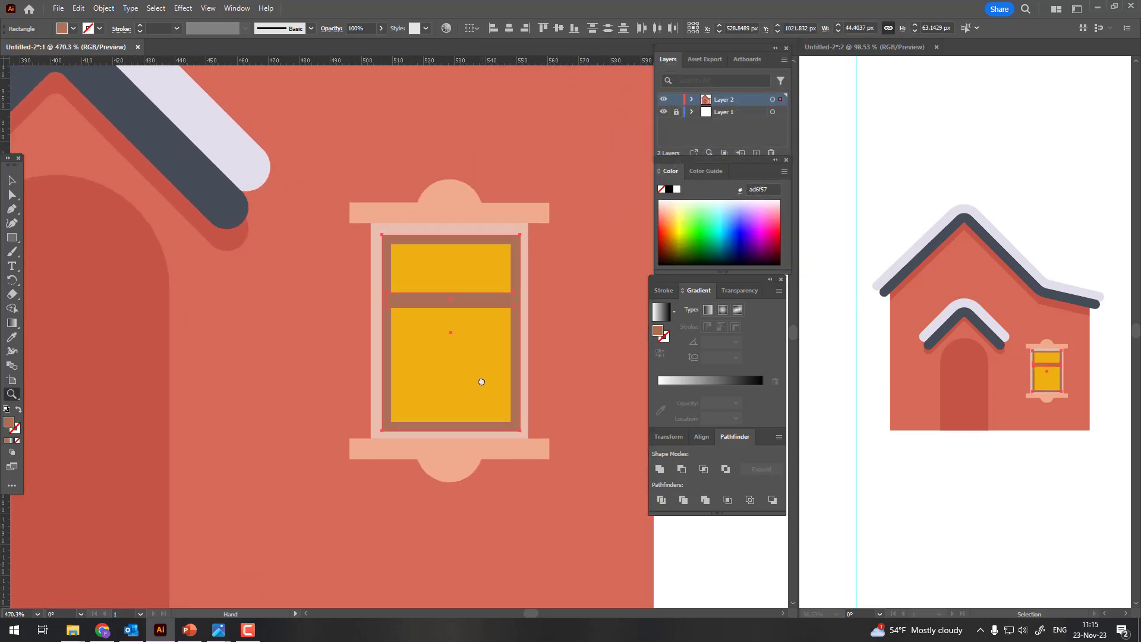
Step: Move the crossbar lower and draw a vertical divider in the upper pane
left_click(10, 180)
left_click(520, 340)
left_click(494, 308, "ctrl")
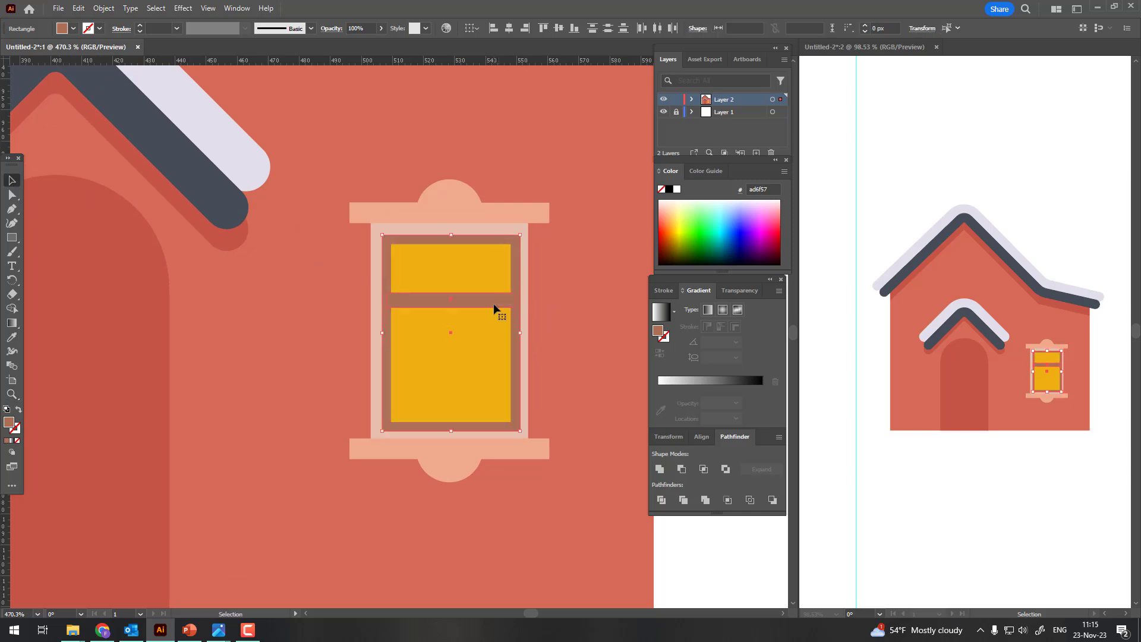
left_click_drag(492, 296, 495, 320)
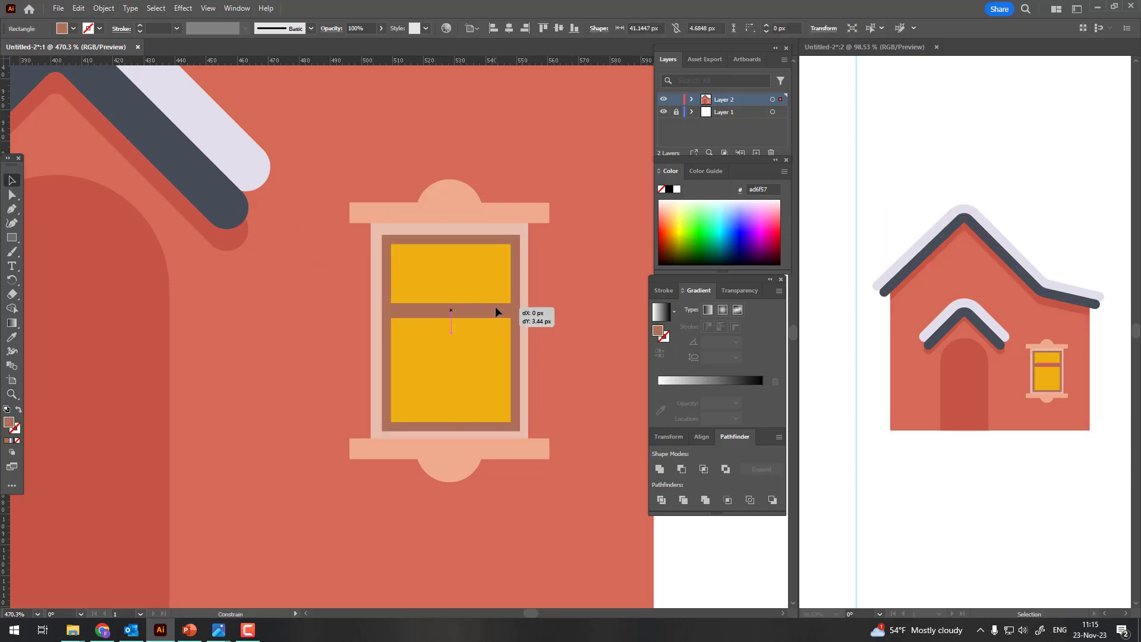
key("m")
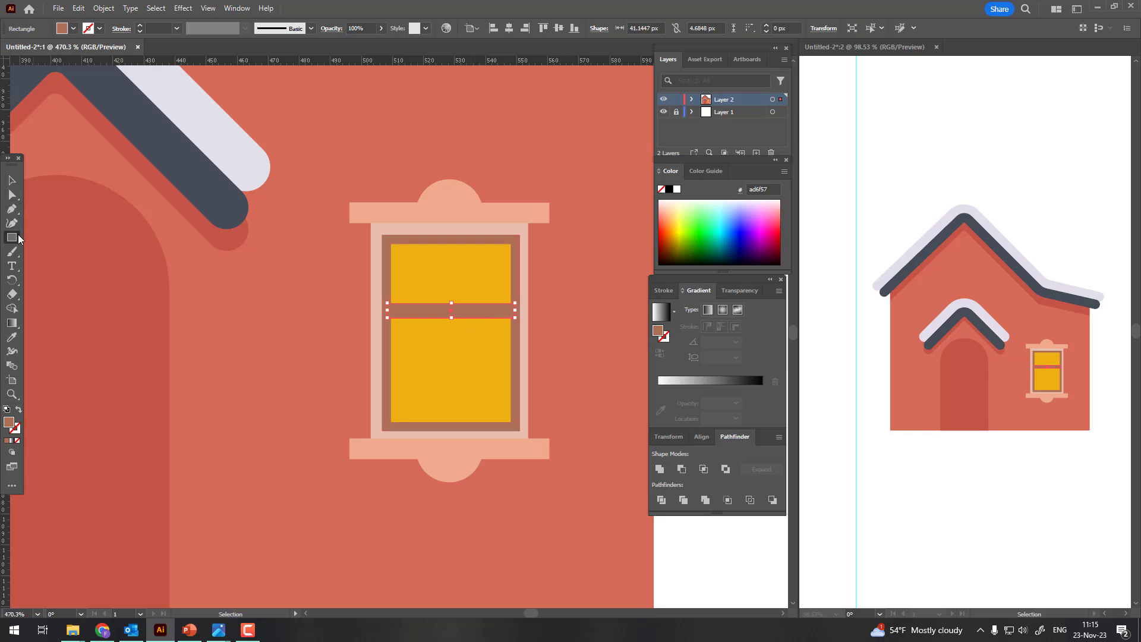
left_click_drag(450, 238, 460, 310)
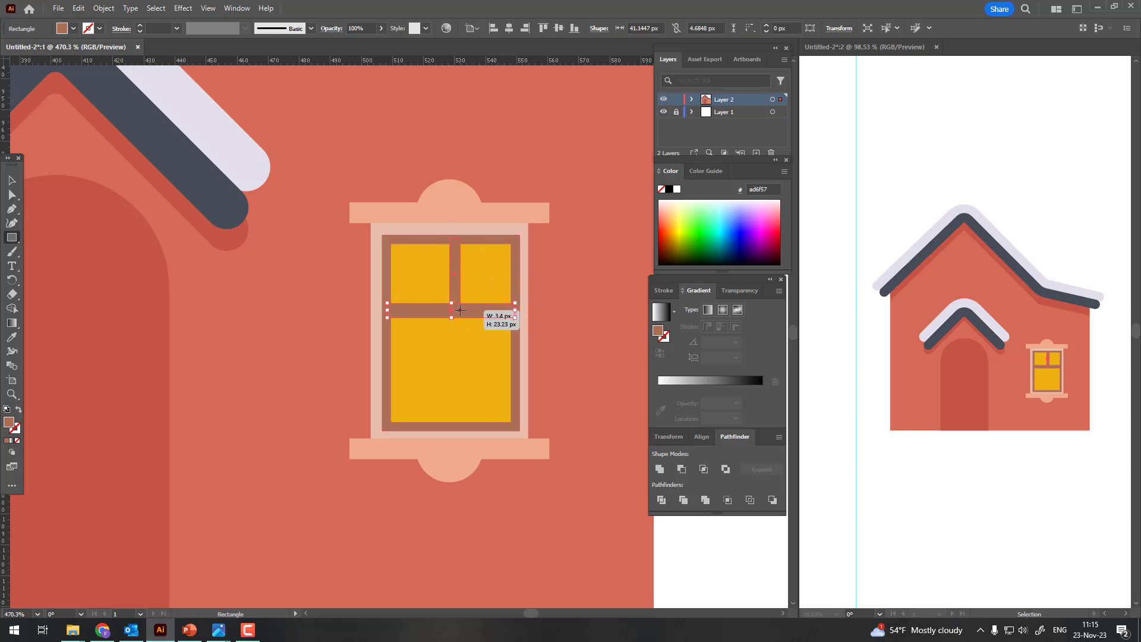
Step: Nudge the sill, pink frame and yellow panes slightly right, then zoom out
left_click(12, 180)
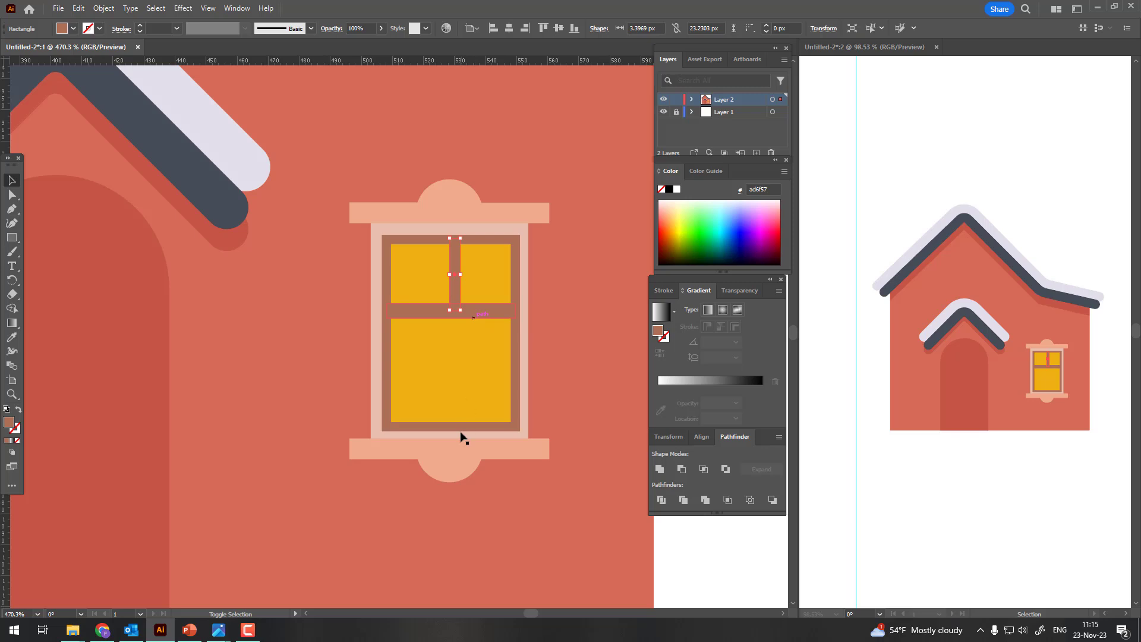
left_click(498, 451, "shift")
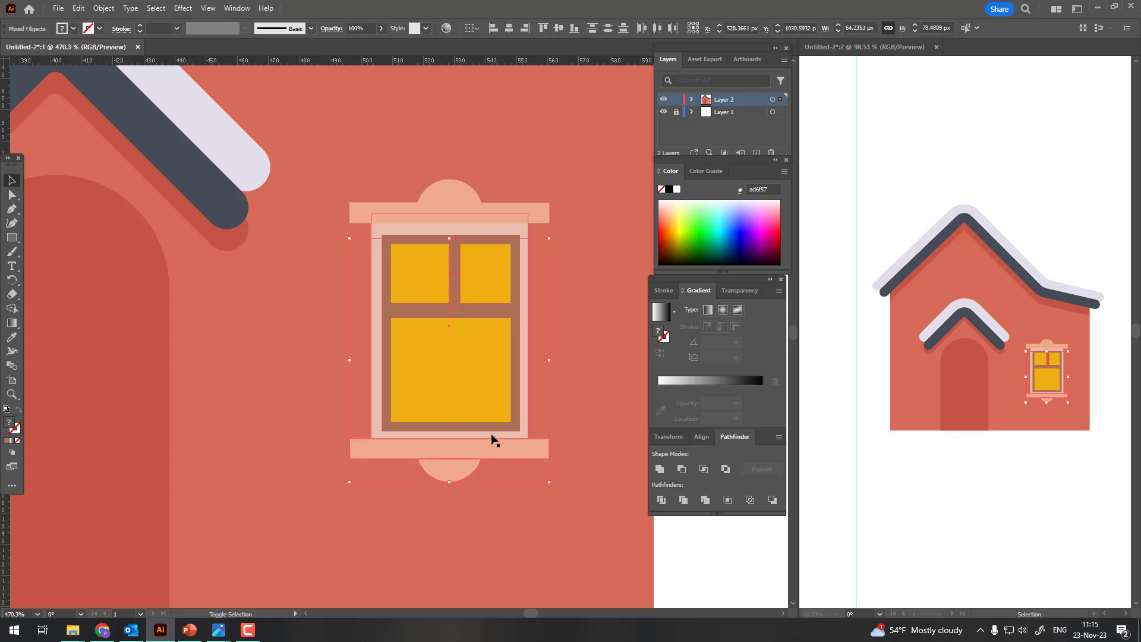
left_click(524, 414, "shift")
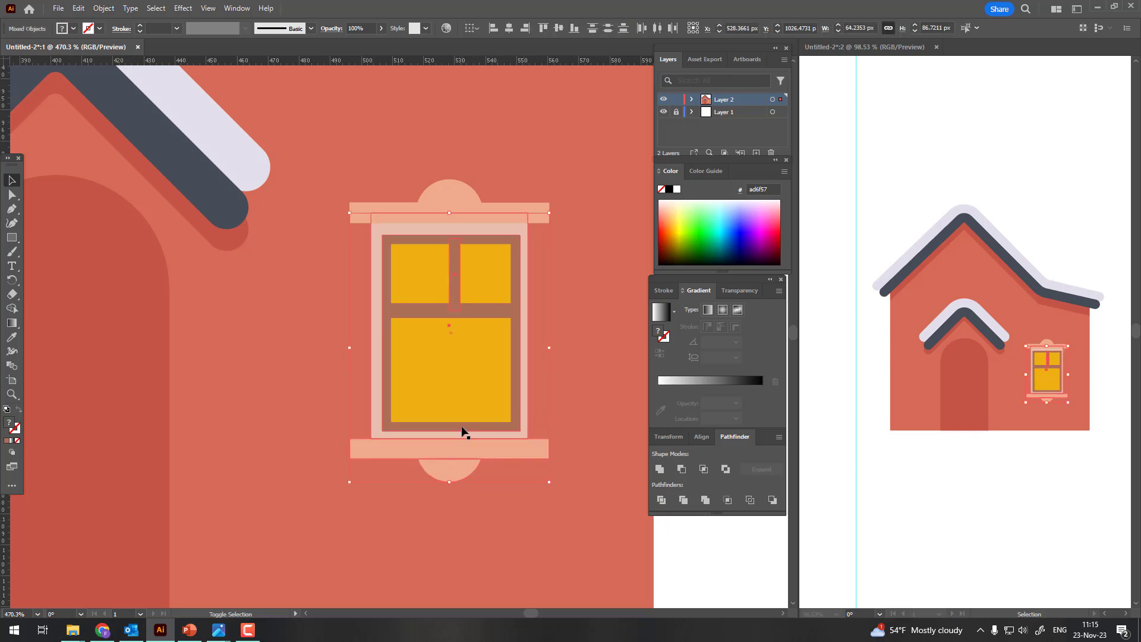
left_click(461, 325, "shift")
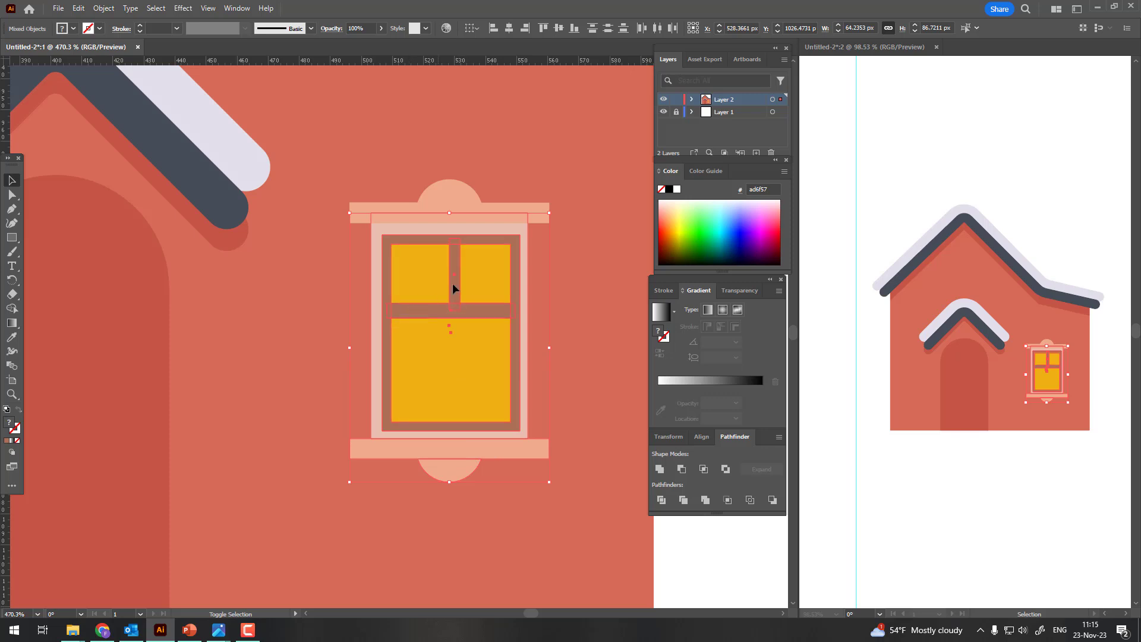
key("Right")
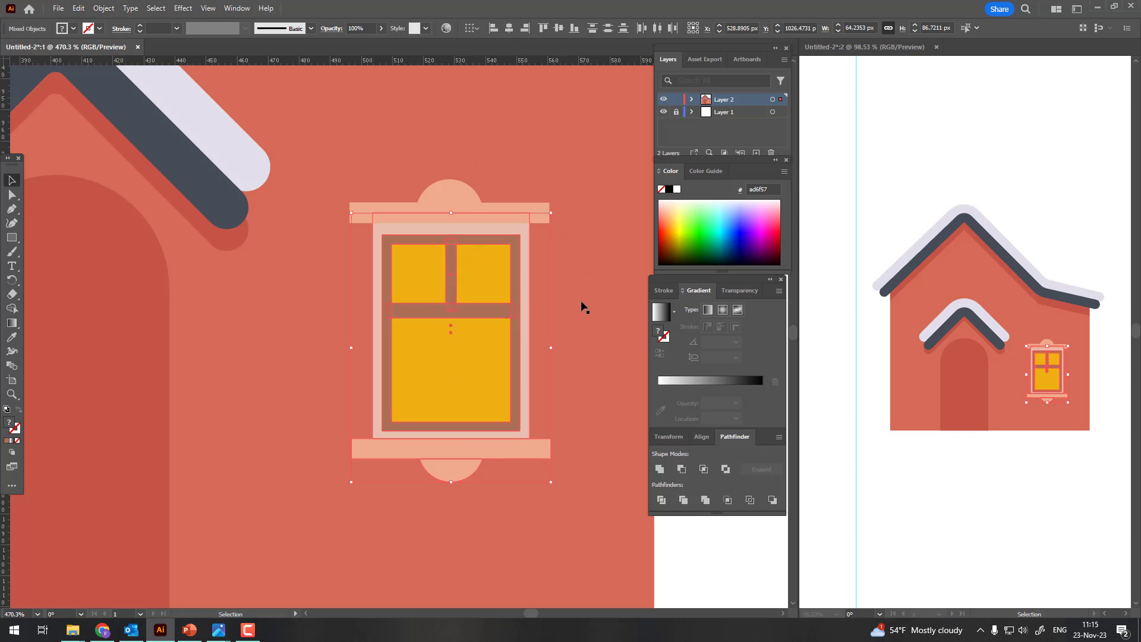
left_click(582, 286)
key("z")
left_click_drag(582, 256, 547, 267)
Step: Draw a small square in the upper-left pane and give it the pane's yellow
left_click(524, 357)
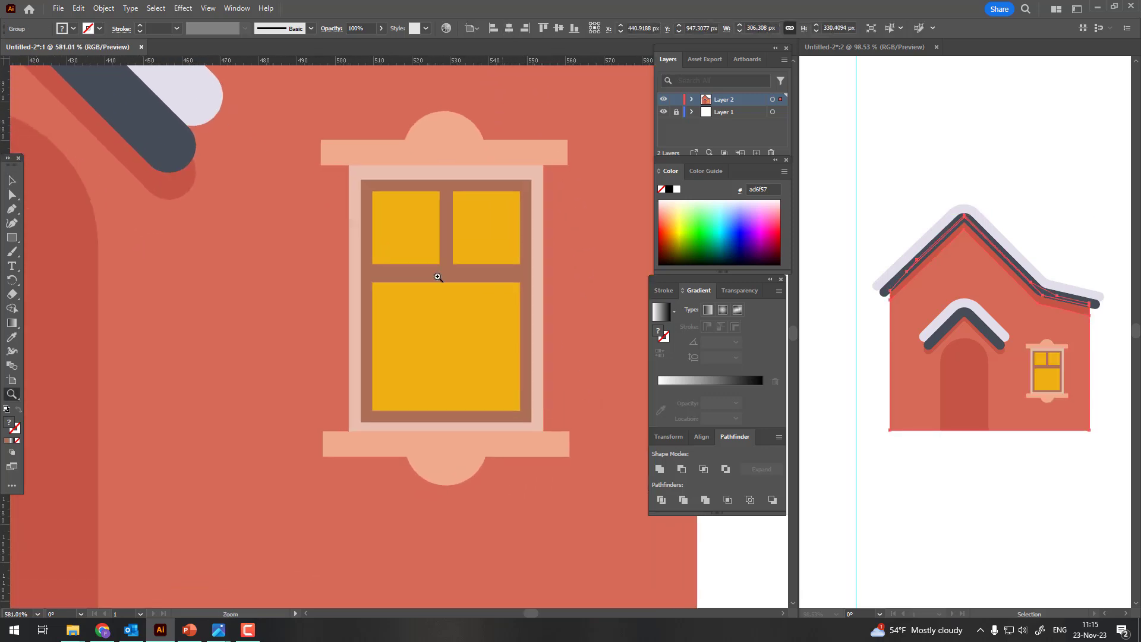
left_click(438, 272)
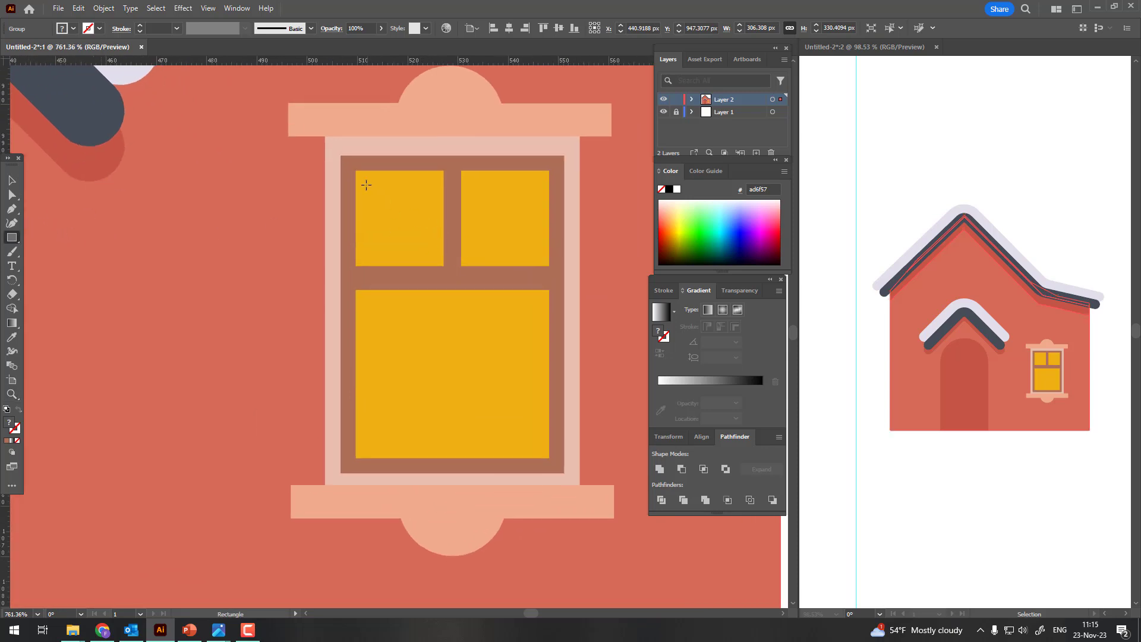
left_click_drag(363, 179, 439, 251)
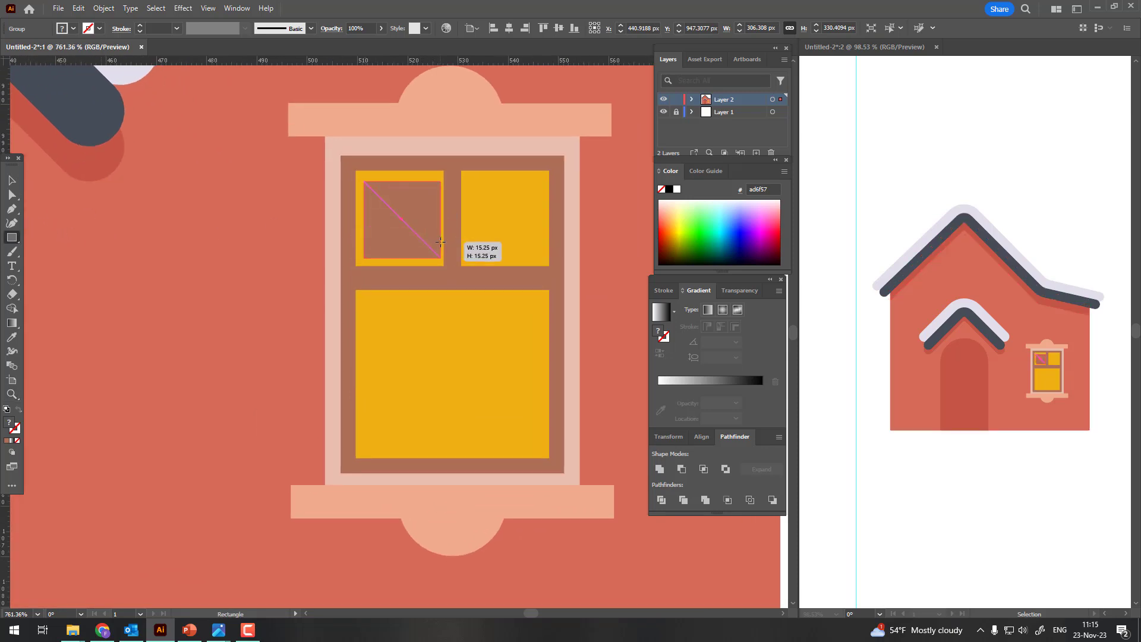
left_click_drag(438, 251, 438, 259)
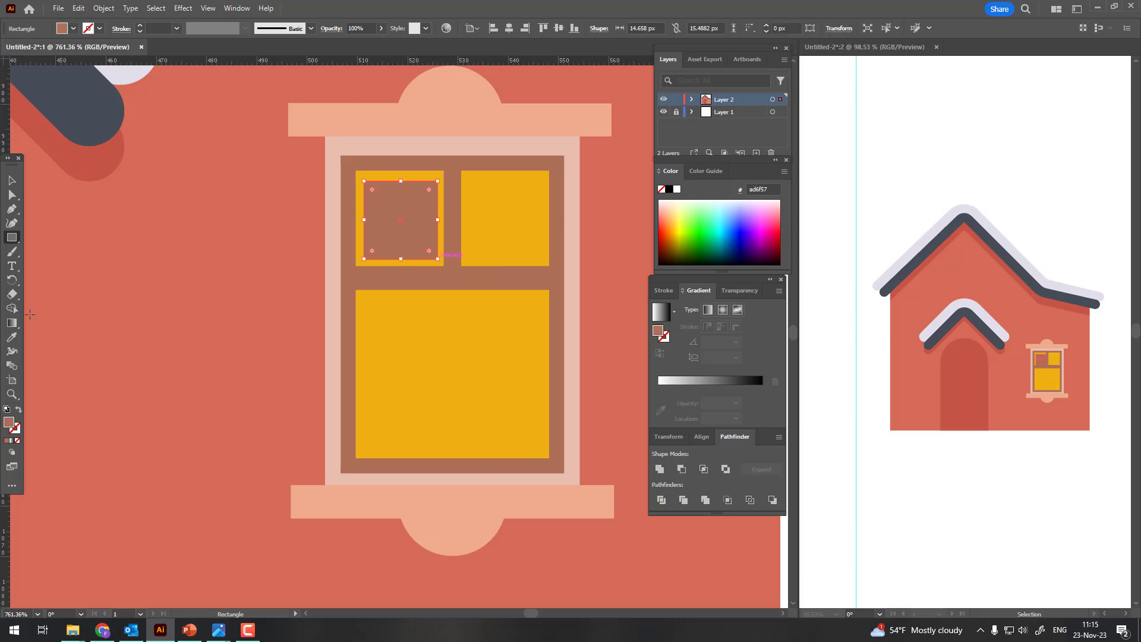
left_click(14, 339)
left_click(403, 333)
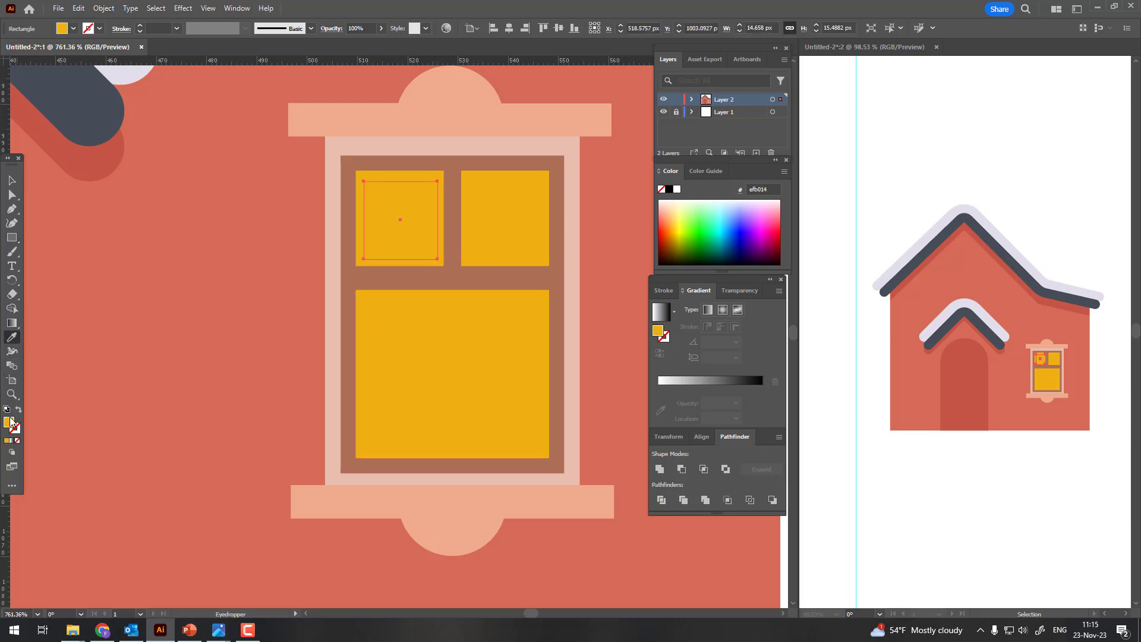
Step: Lighten the square to a pale yellow and shift it slightly right within the pane
double_click(9, 422)
left_click(615, 95)
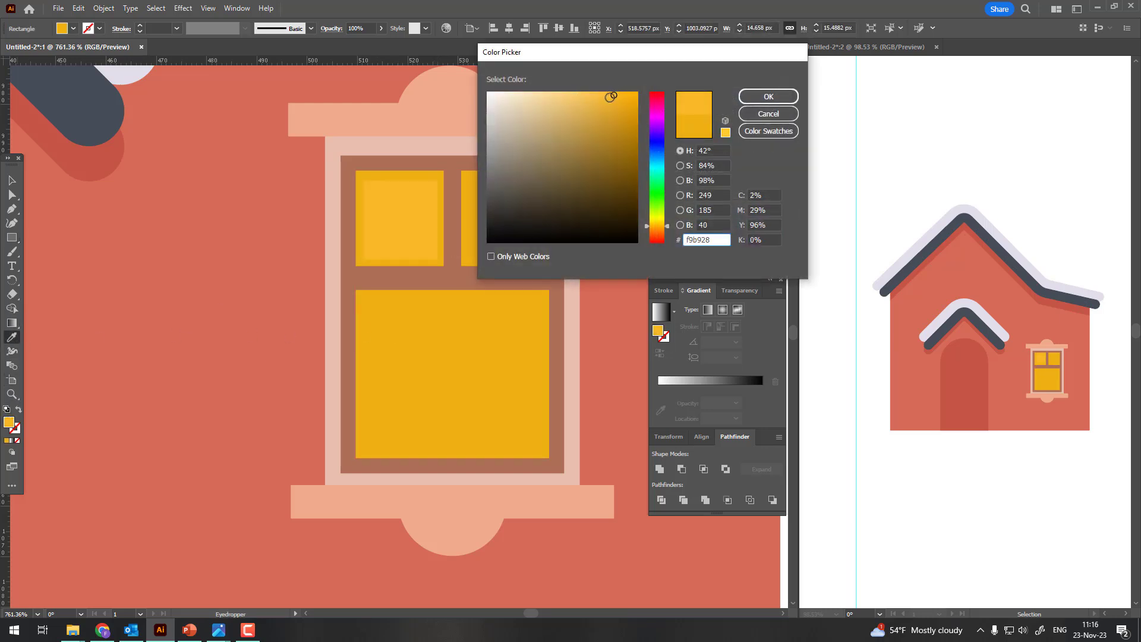
left_click_drag(610, 97, 599, 92)
left_click(757, 95)
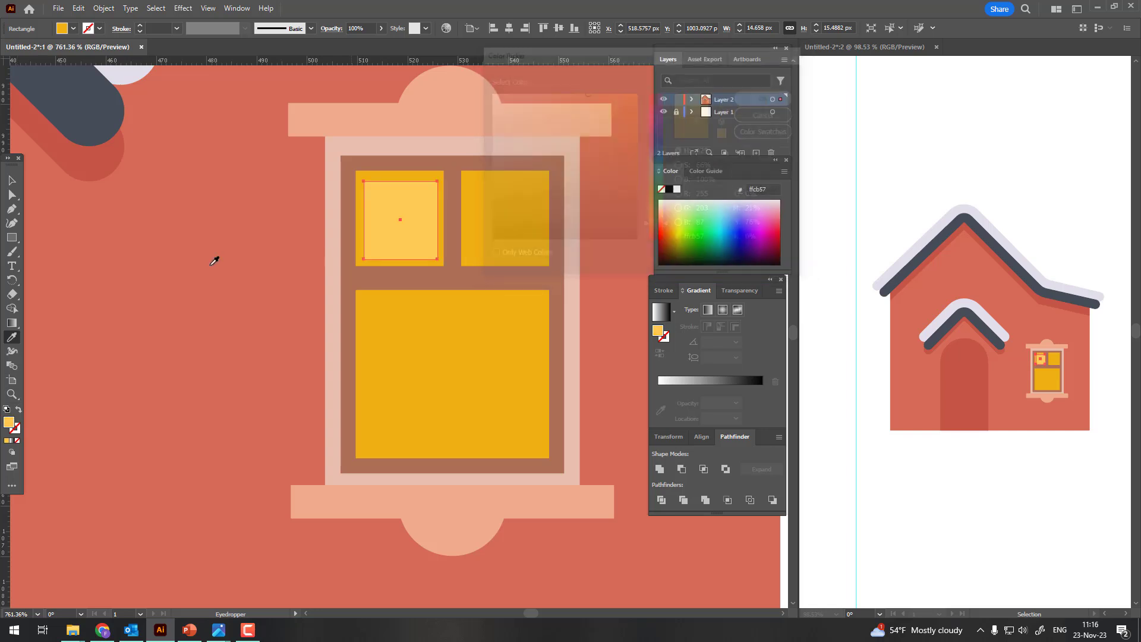
key("v")
left_click_drag(420, 238, 422, 237)
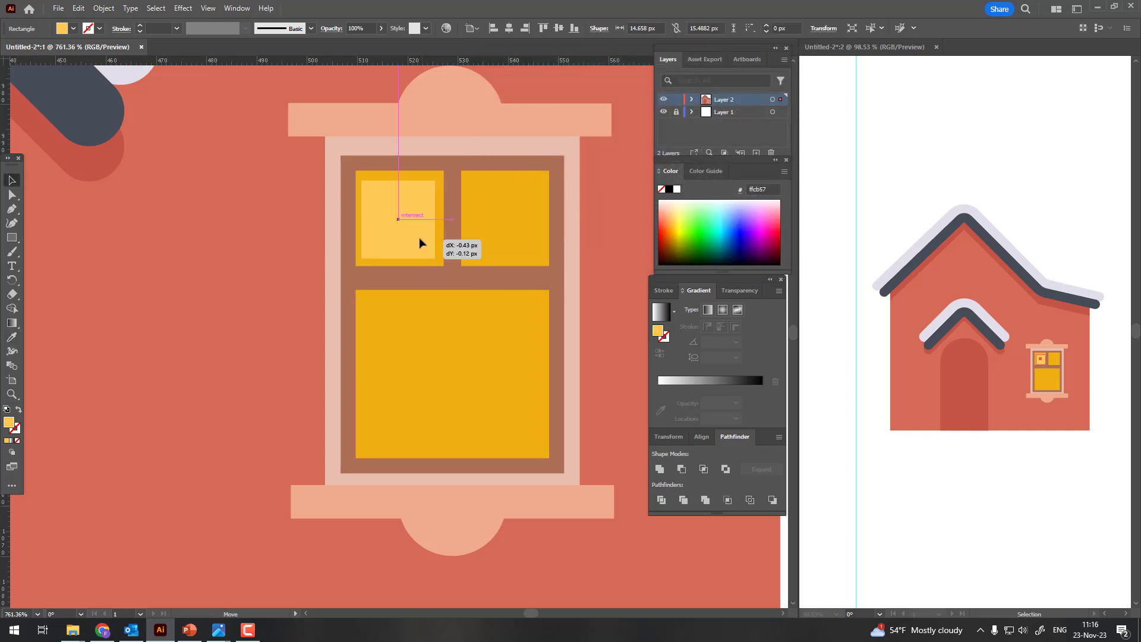
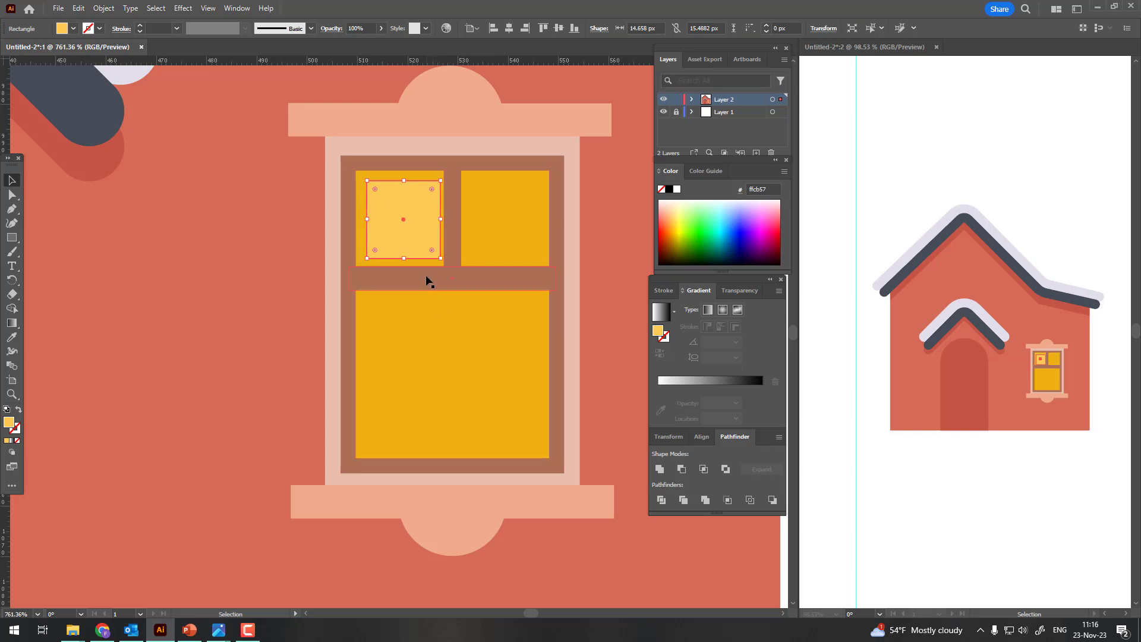
Step: Place a copy of the light-yellow square on the upper-right window pane
key("Left")
left_click(78, 8)
left_click(105, 66)
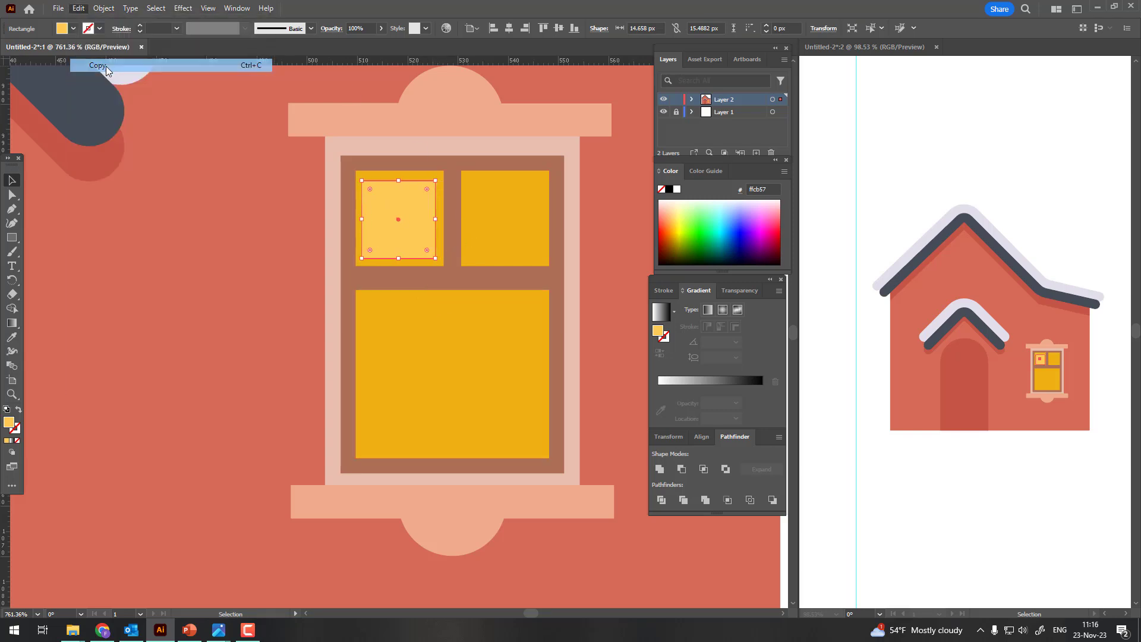
left_click(78, 8)
left_click(110, 91)
left_click_drag(420, 242, 528, 237)
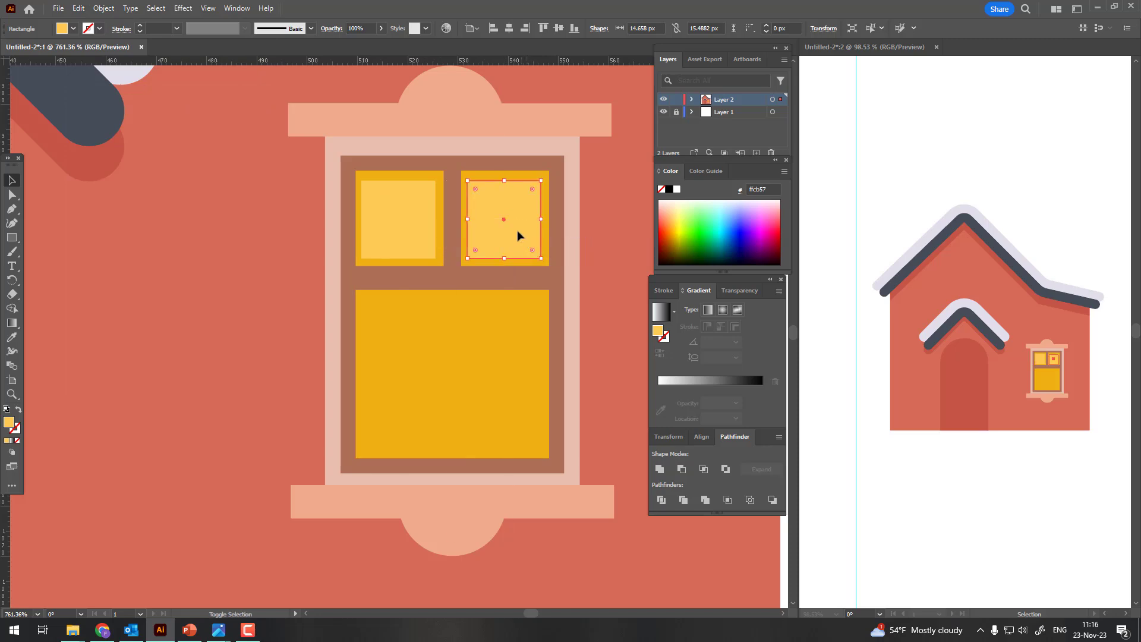
Step: Add another light-yellow square to the large lower pane, stretched to fill it
left_click(86, 8)
left_click(86, 9)
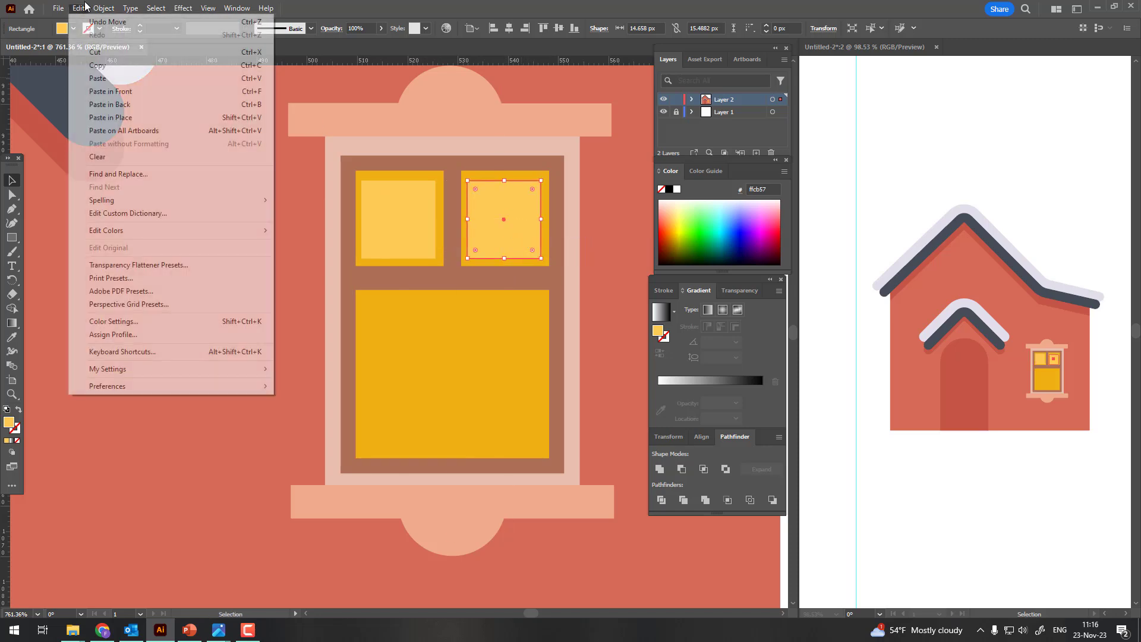
left_click(83, 67)
key("ctrl+f")
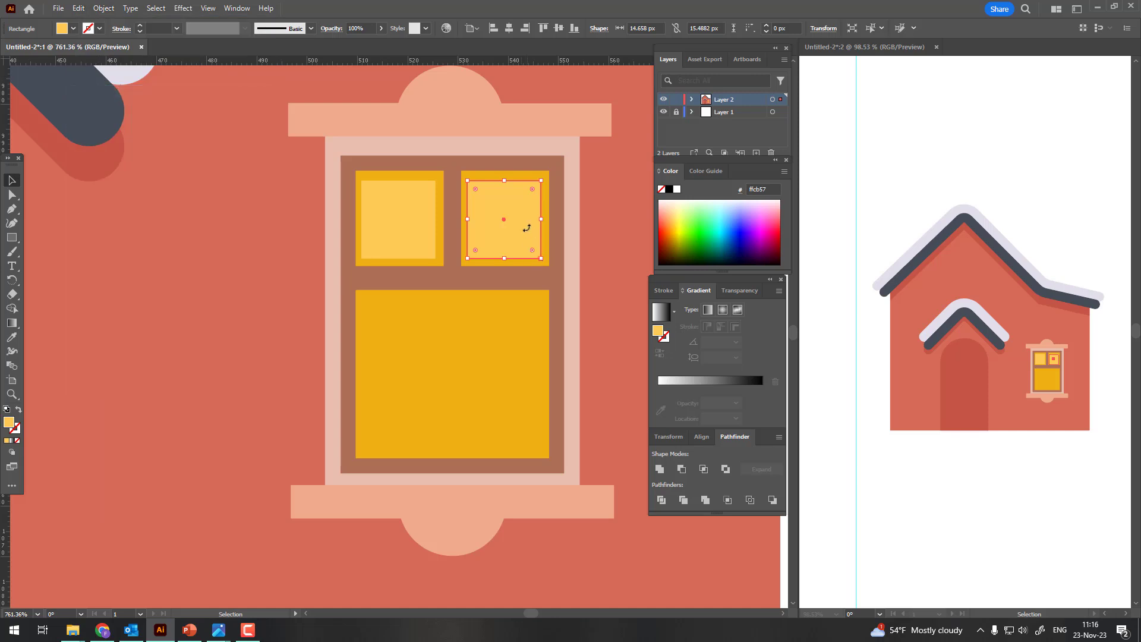
mouse_move(515, 238)
left_mouse_down()
mouse_move(434, 355)
mouse_move(423, 348)
left_mouse_up()
left_click_drag(438, 336, 541, 343)
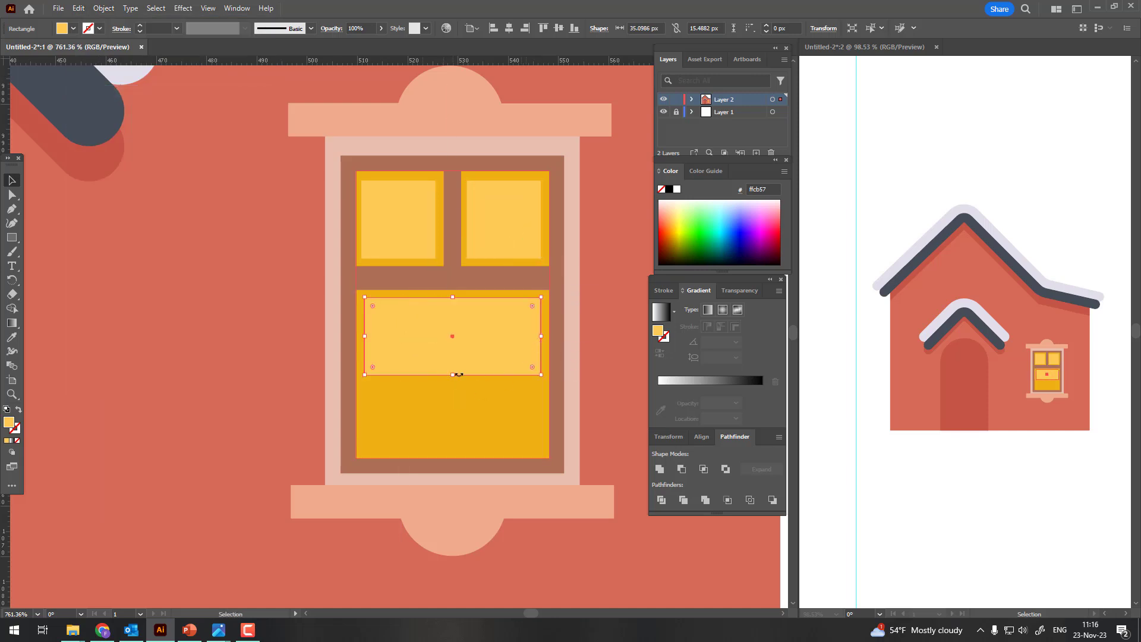
left_click_drag(454, 376, 454, 458)
key("z")
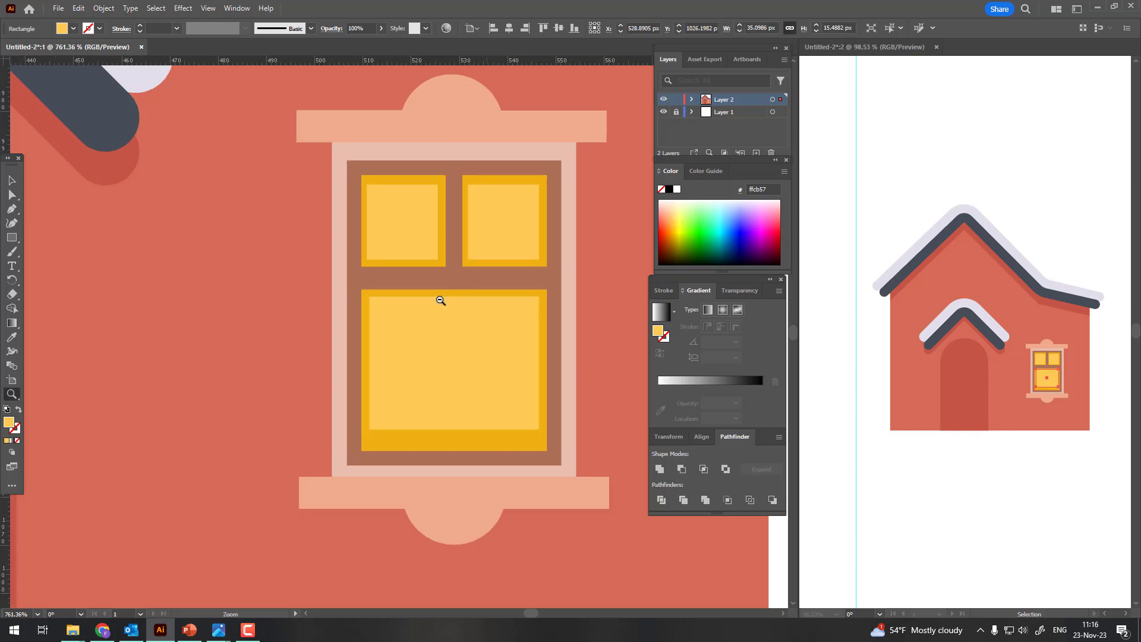
mouse_move(441, 301)
left_mouse_down()
mouse_move(311, 362)
mouse_move(420, 362)
left_mouse_up()
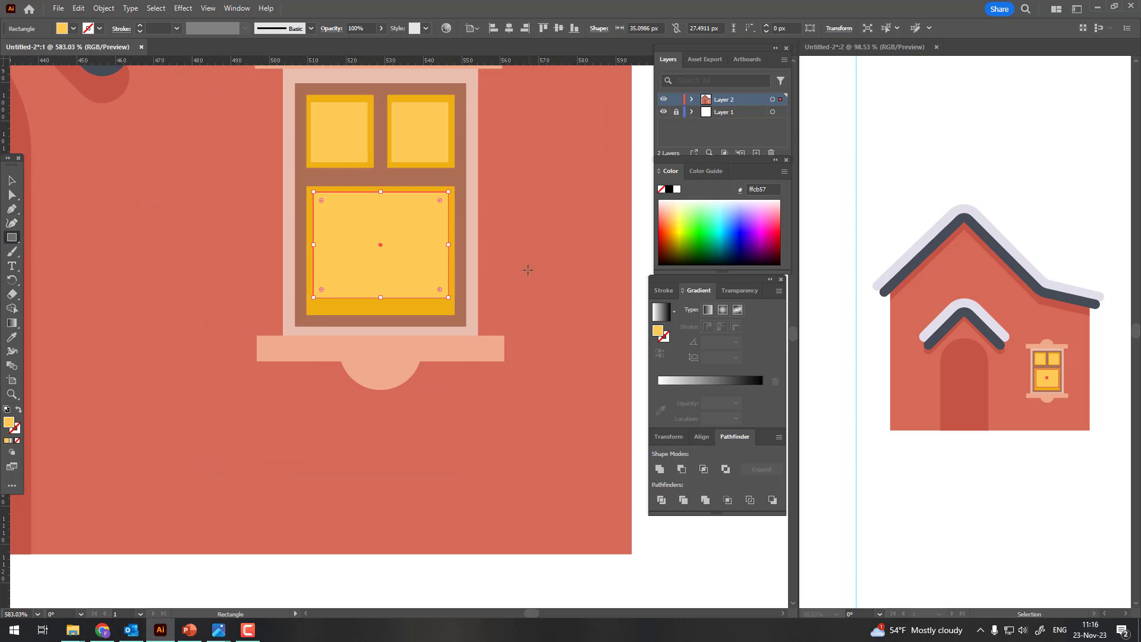
scroll(505, 285, "down", 3)
scroll(440, 345, "down", 2)
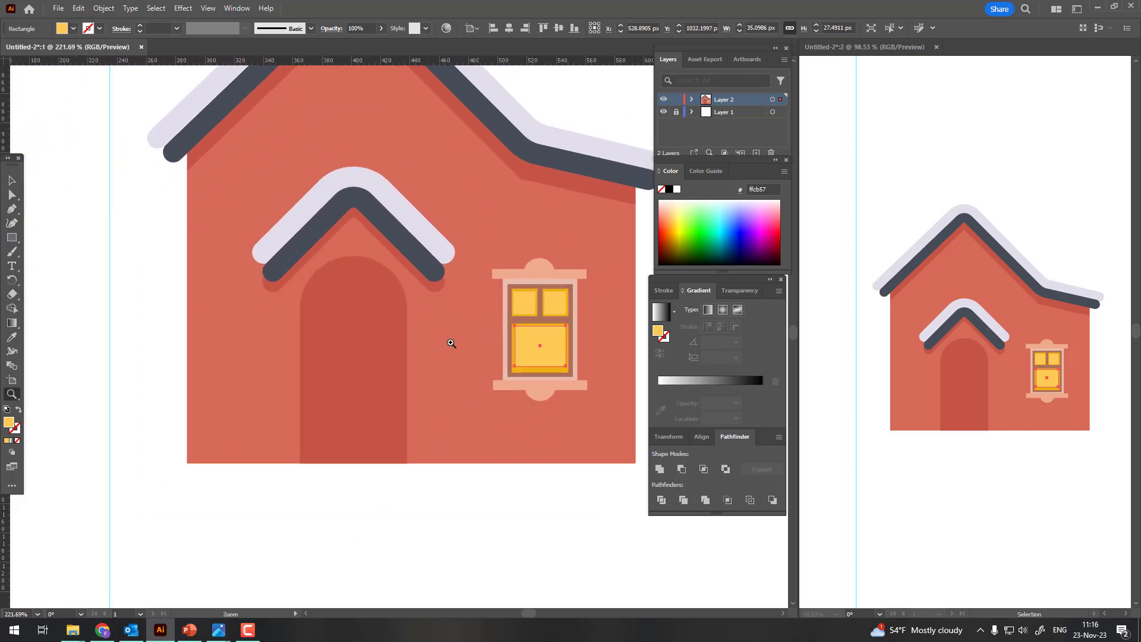
Step: Create a -5 px offset path inside the arched door, filled dark grey #464d56
left_click(12, 181)
left_click(354, 334)
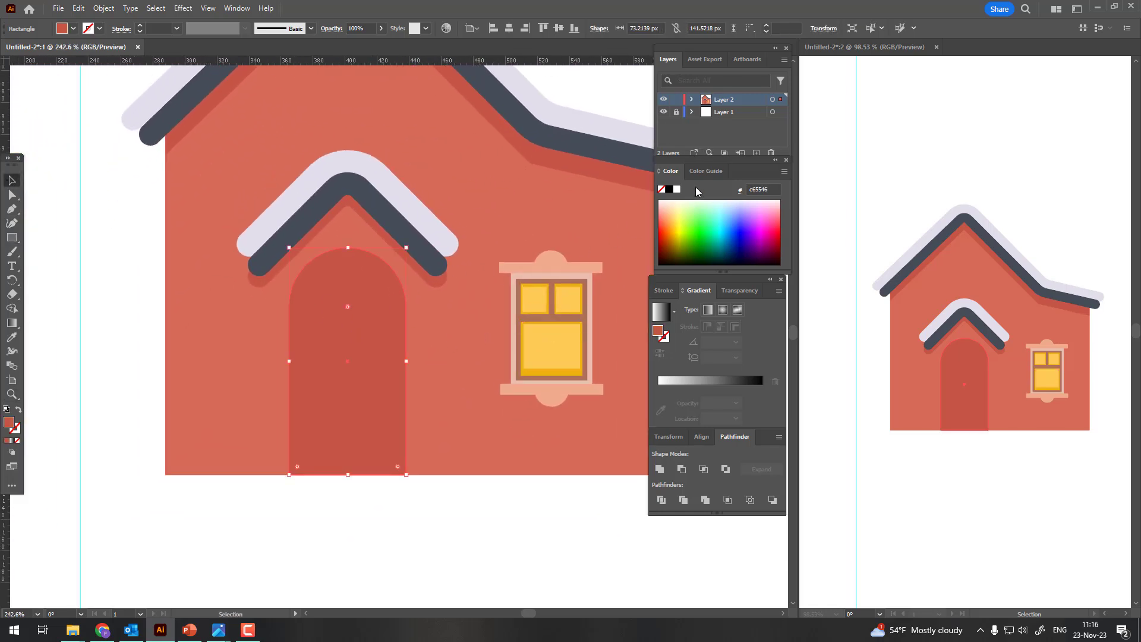
left_click(113, 8)
mouse_move(116, 304)
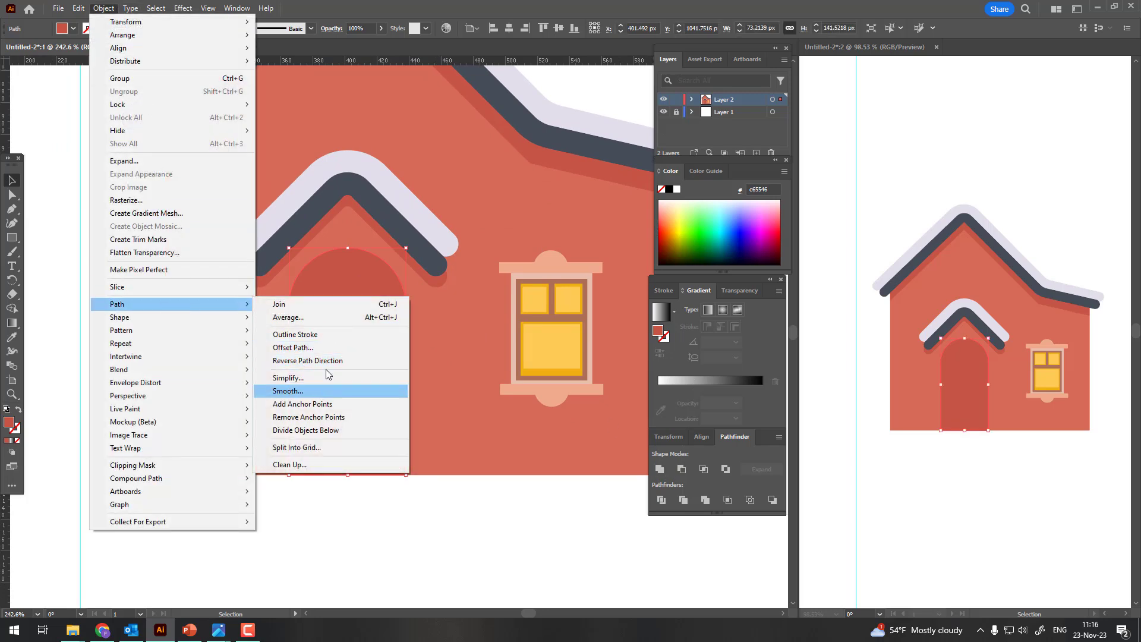
left_click(325, 348)
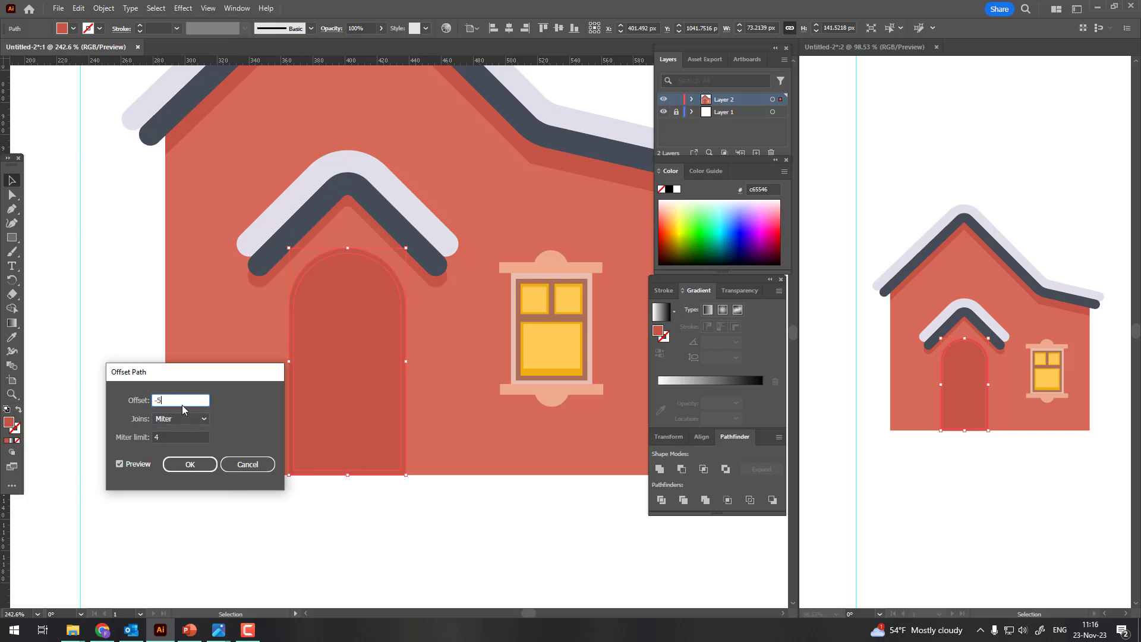
left_click(180, 437)
left_click(190, 464)
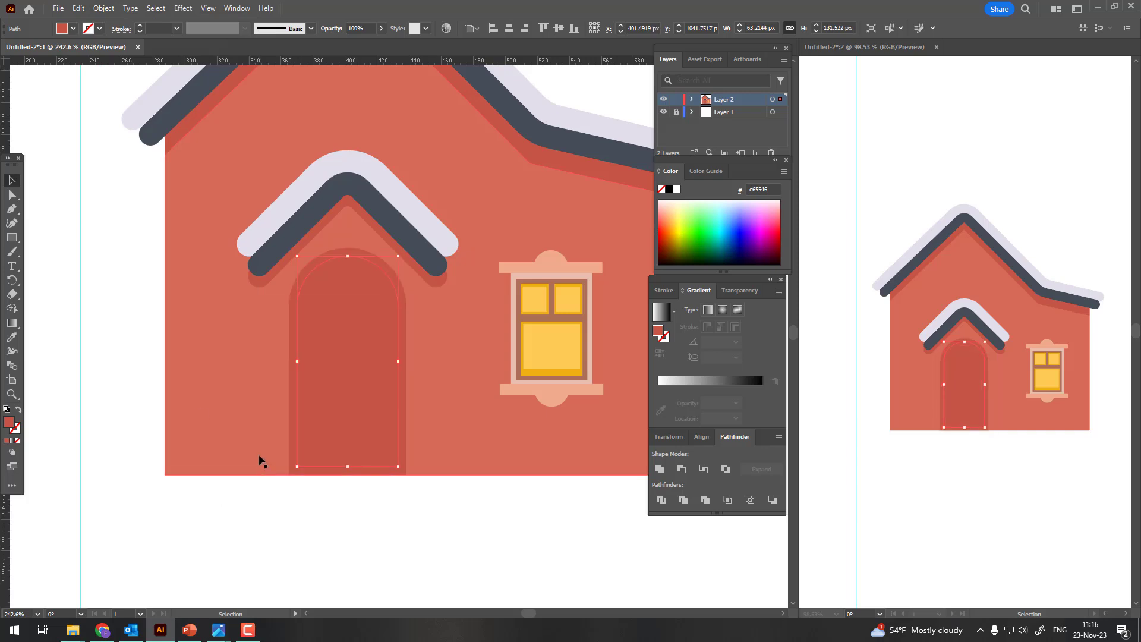
left_click(312, 225)
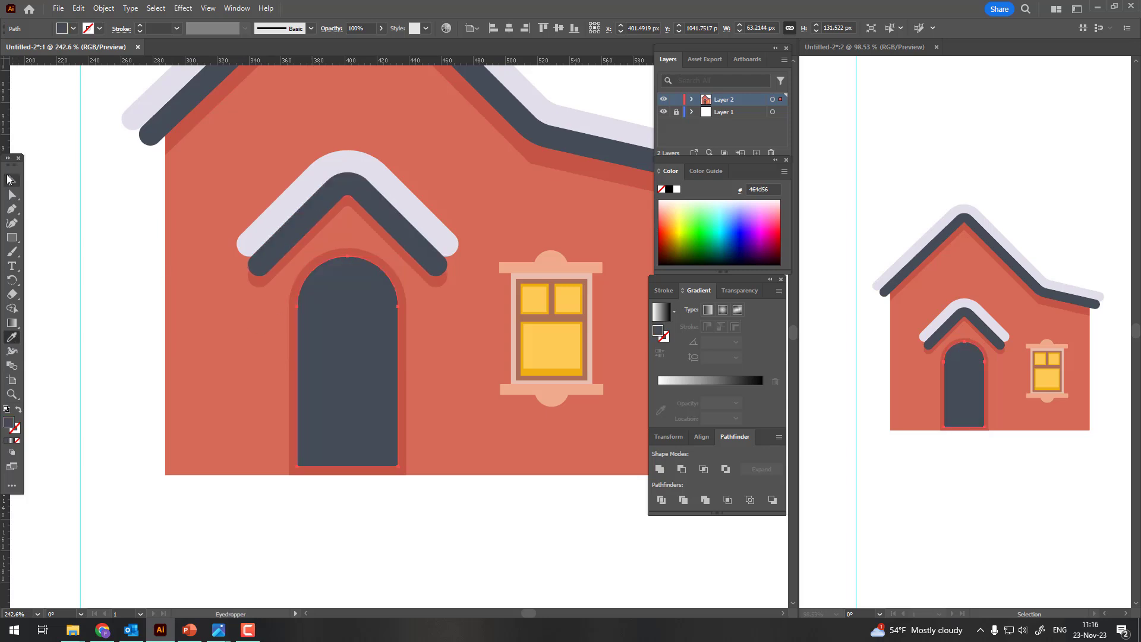
Step: Lower the inner panel's bottom anchors 5 px to reach the door's base
key("z")
left_click_drag(403, 499, 458, 525)
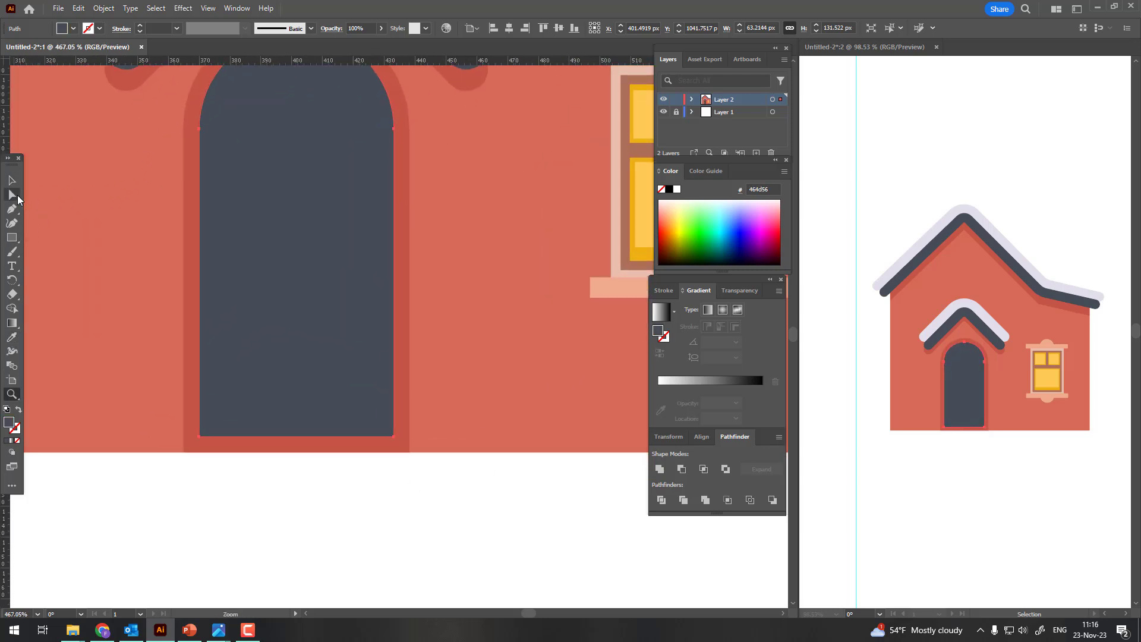
left_click(17, 199)
left_click(201, 438)
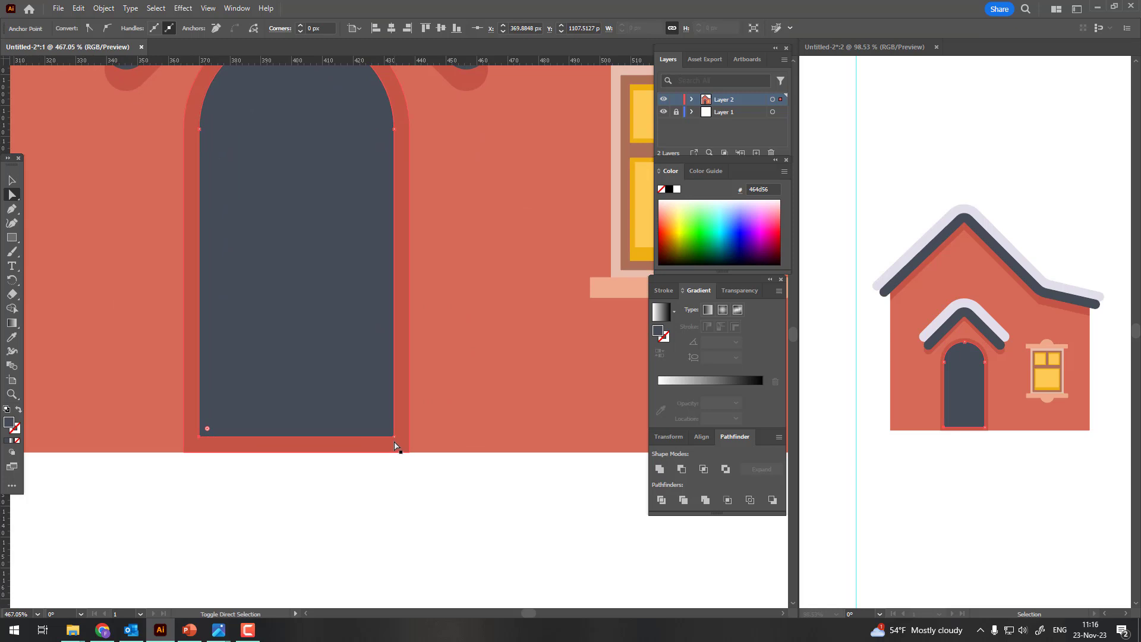
left_click_drag(395, 437, 395, 451)
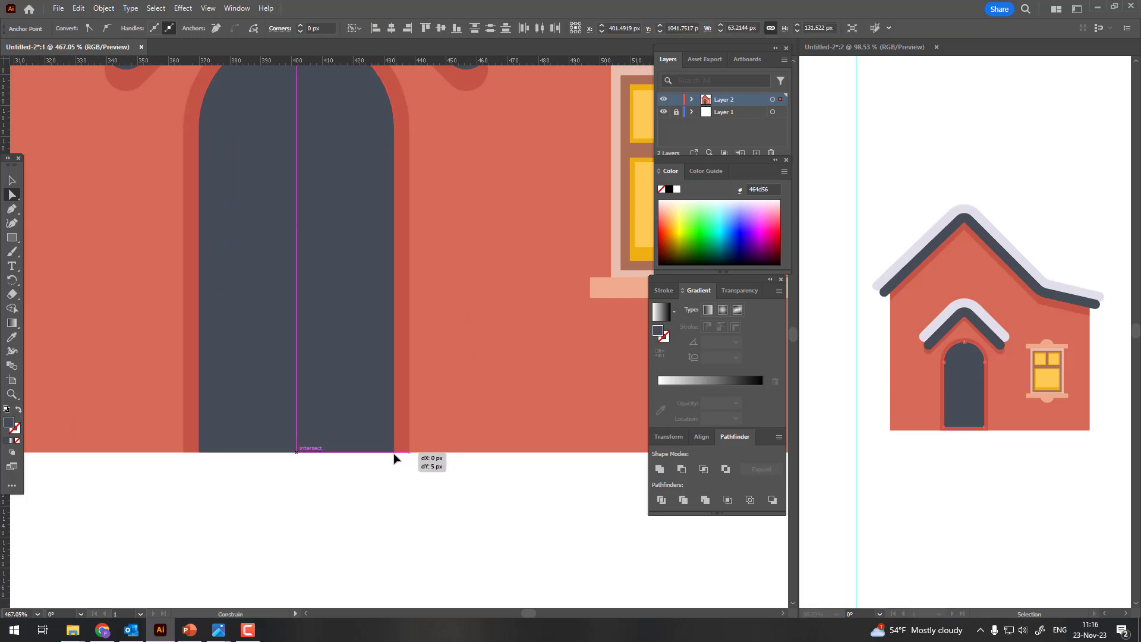
key("z")
scroll(321, 330, "down", 5)
scroll(331, 395, "up", 3)
scroll(308, 302, "up", 1)
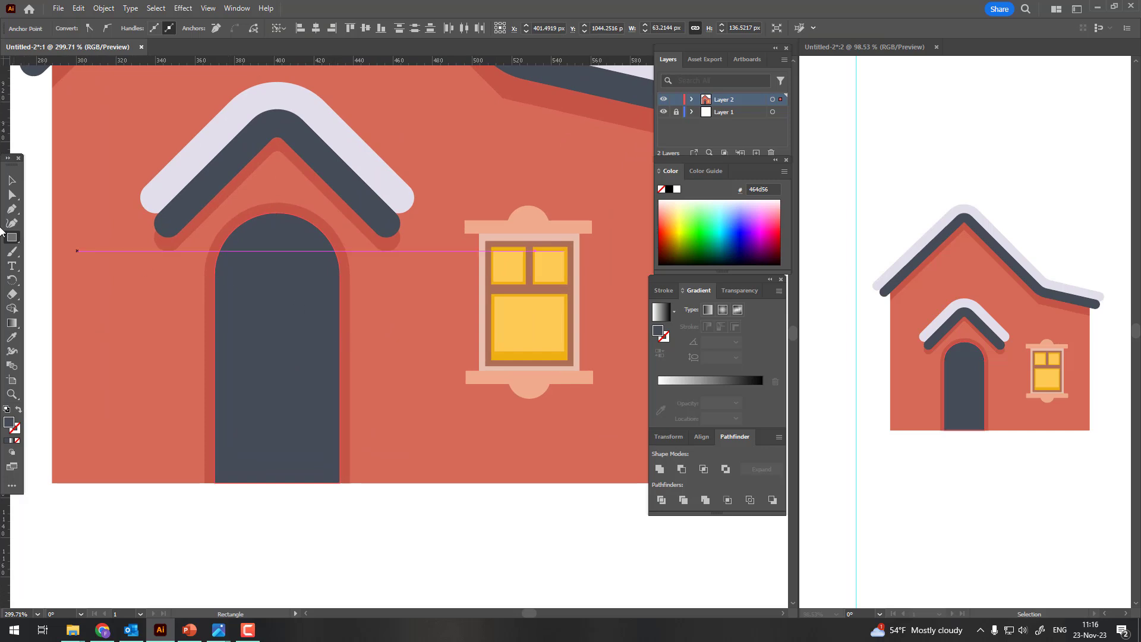
Step: Draw a small square inside the door filled with #30353a
left_click_drag(238, 305, 270, 338)
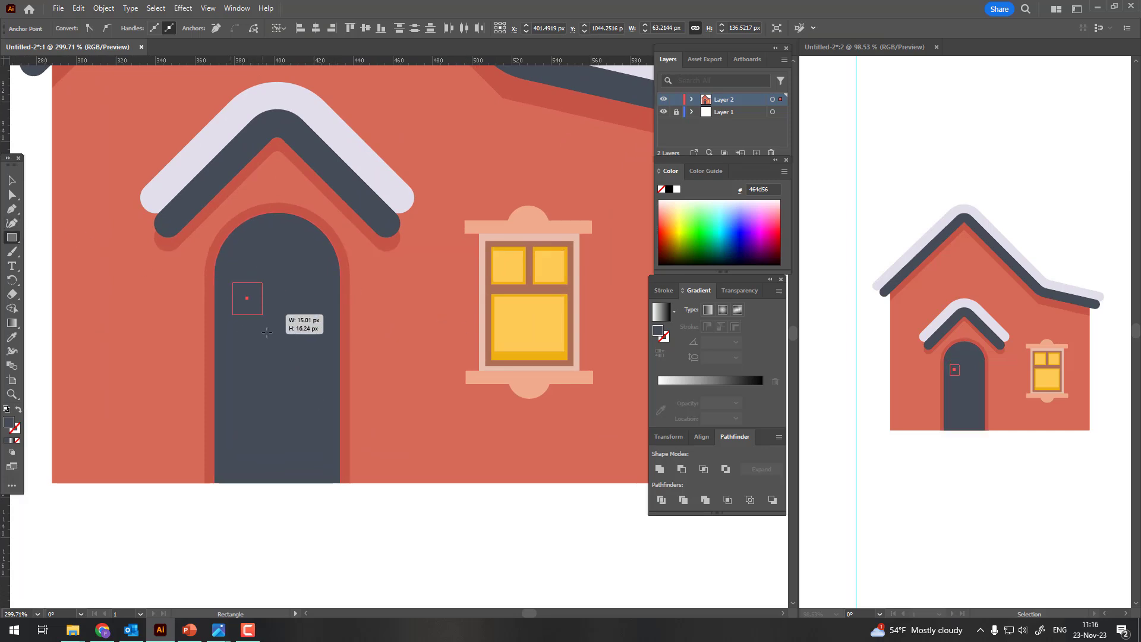
double_click(11, 424)
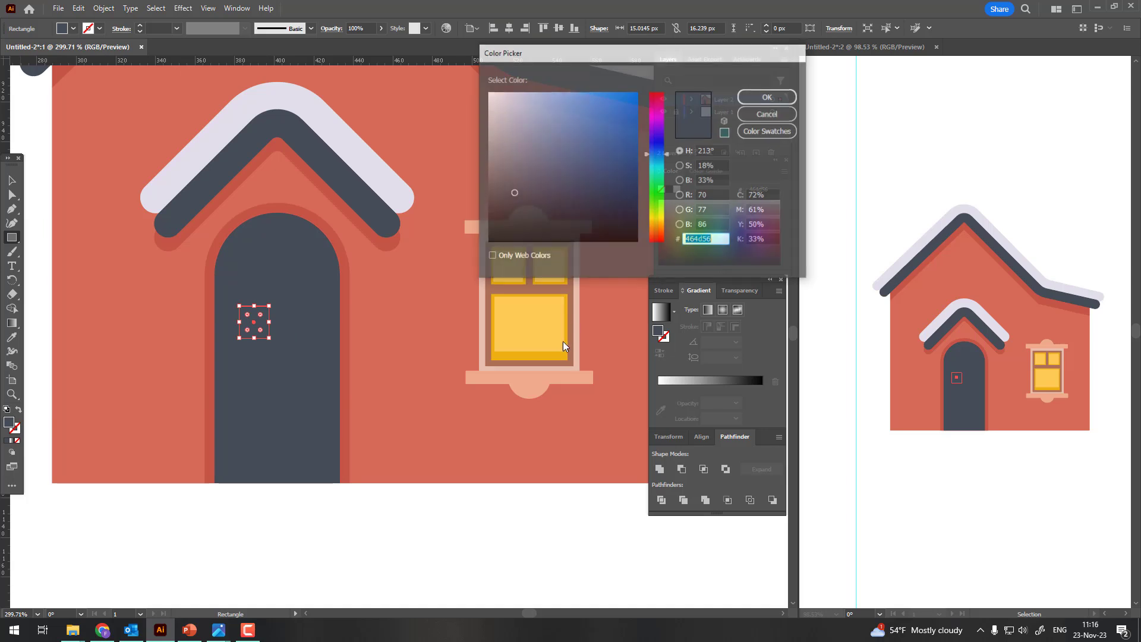
type("30353a")
key("Tab")
key("Return")
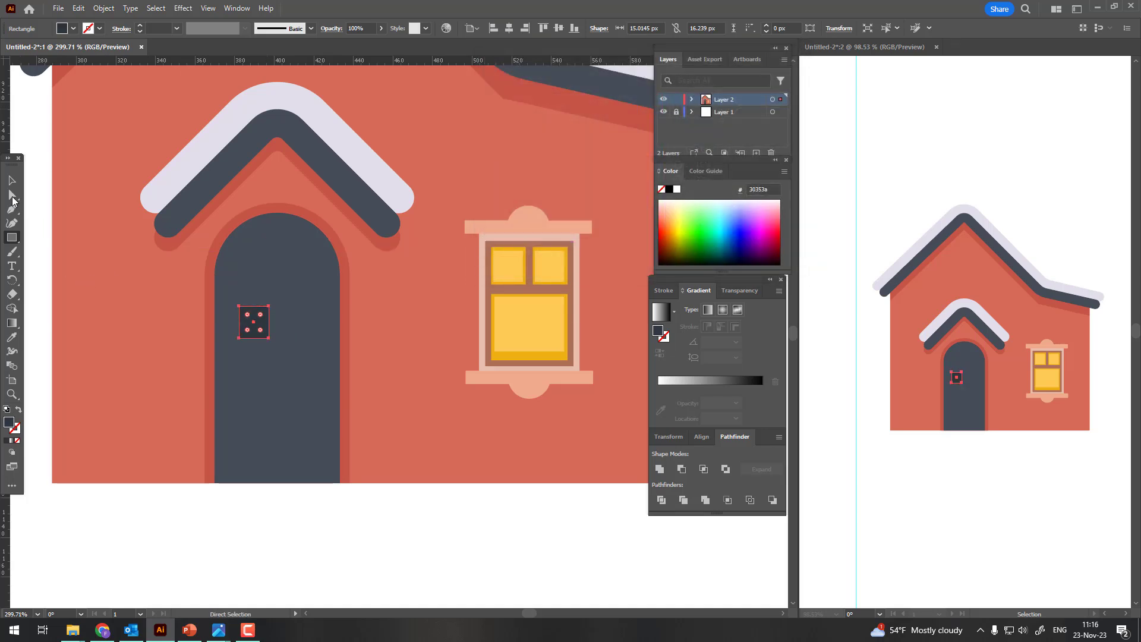
key("v")
Step: Duplicate the square alongside, group the pair, and repeat to build four rows
left_click(218, 499)
mouse_move(262, 324)
left_mouse_down()
mouse_move(324, 344)
mouse_move(295, 327)
mouse_move(304, 374)
left_mouse_up()
left_click(254, 321, "shift")
key("ctrl+g")
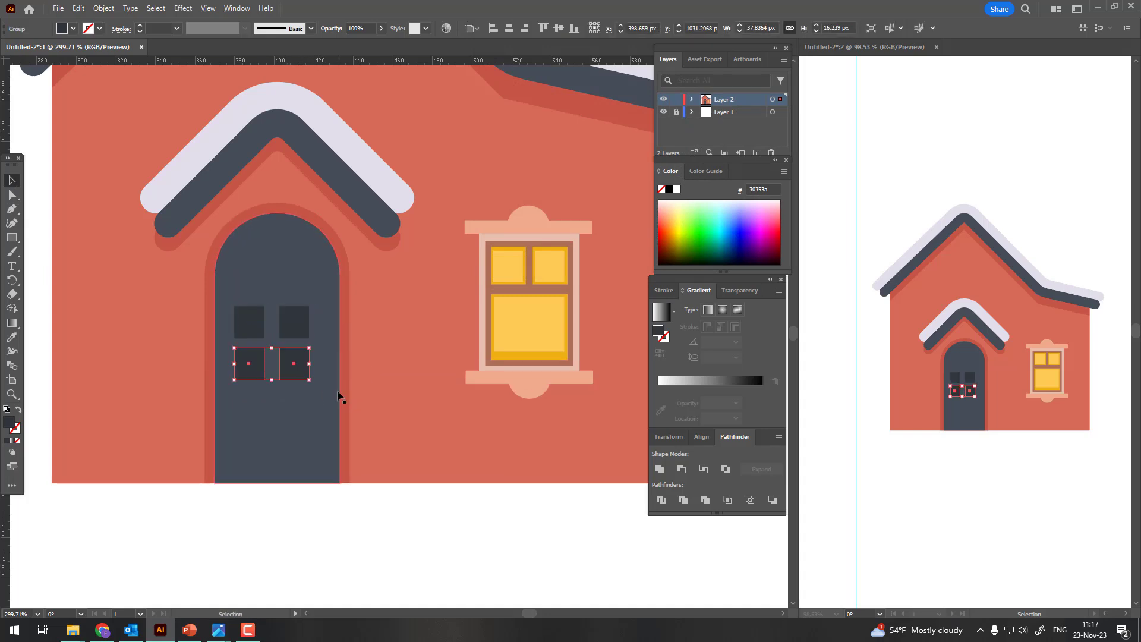
key("ctrl+d")
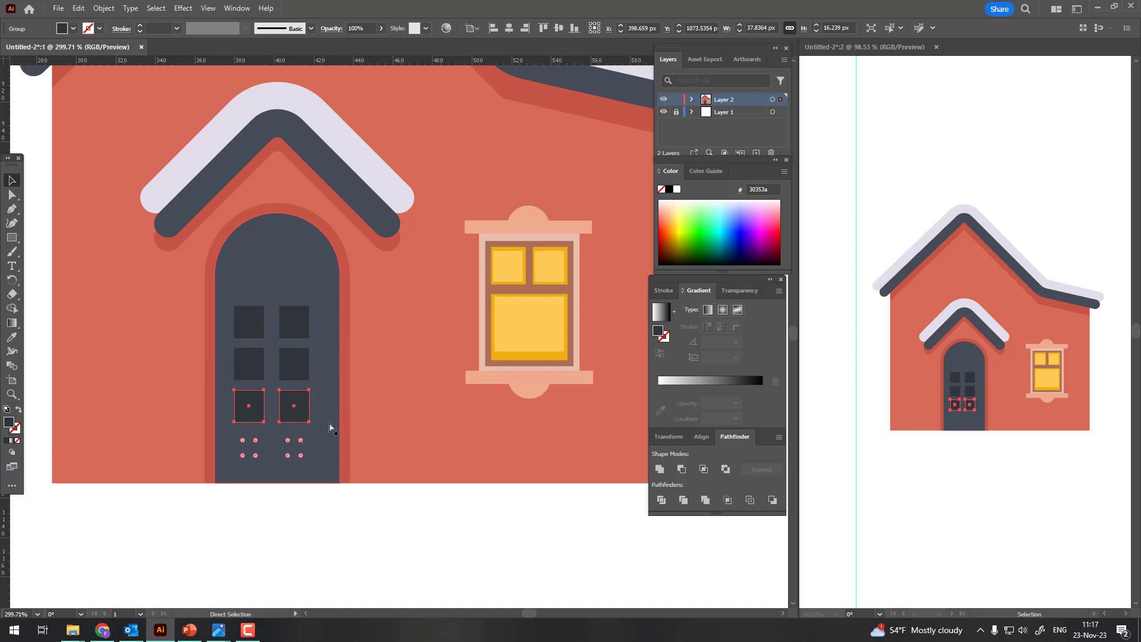
Step: Select all four pane rows and centre the grid within the door
left_click(293, 447, "shift")
left_click(294, 364, "shift")
left_click(297, 333, "shift")
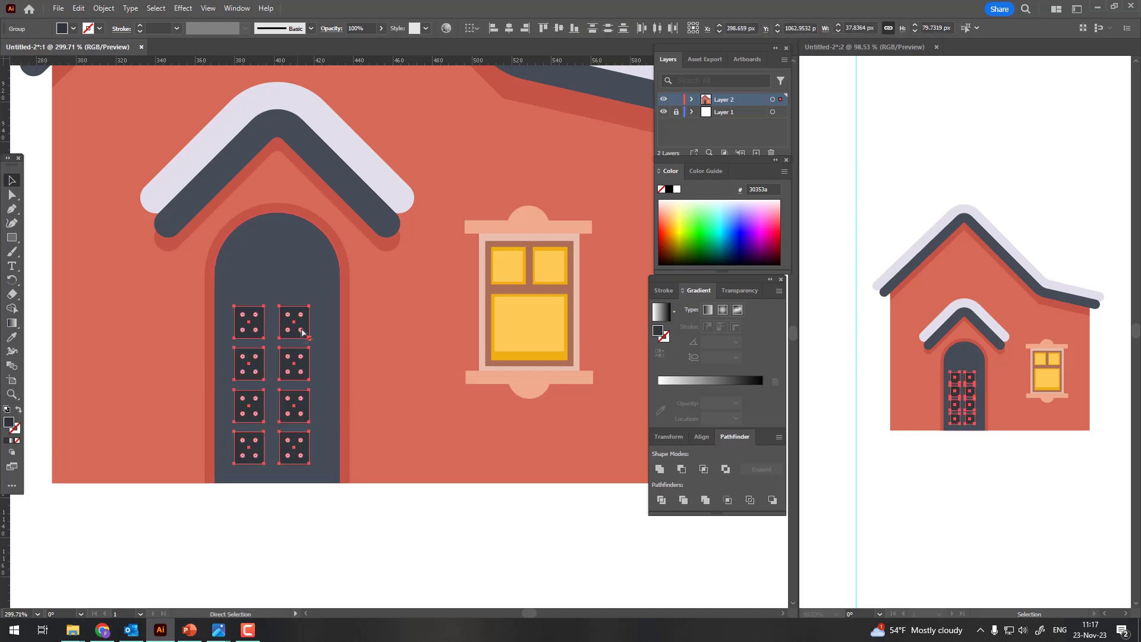
key("v")
left_click_drag(292, 311, 309, 324)
key("z")
scroll(309, 380, "up", 3)
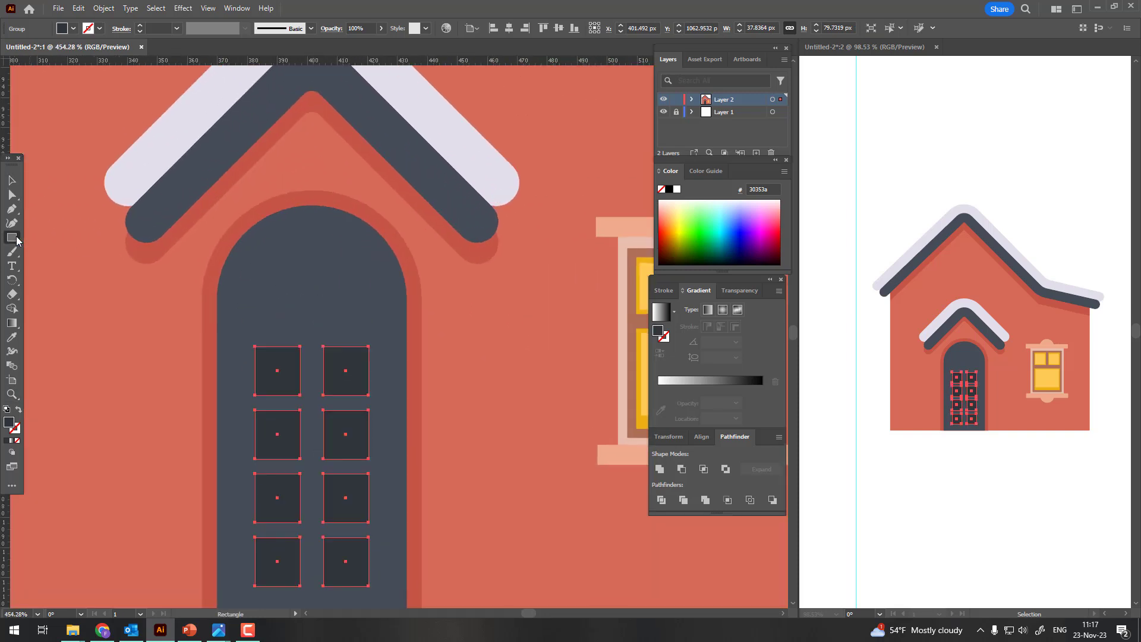
Step: Draw a dark square over the door top and round it into a semicircular arch
left_click_drag(249, 300, 311, 222)
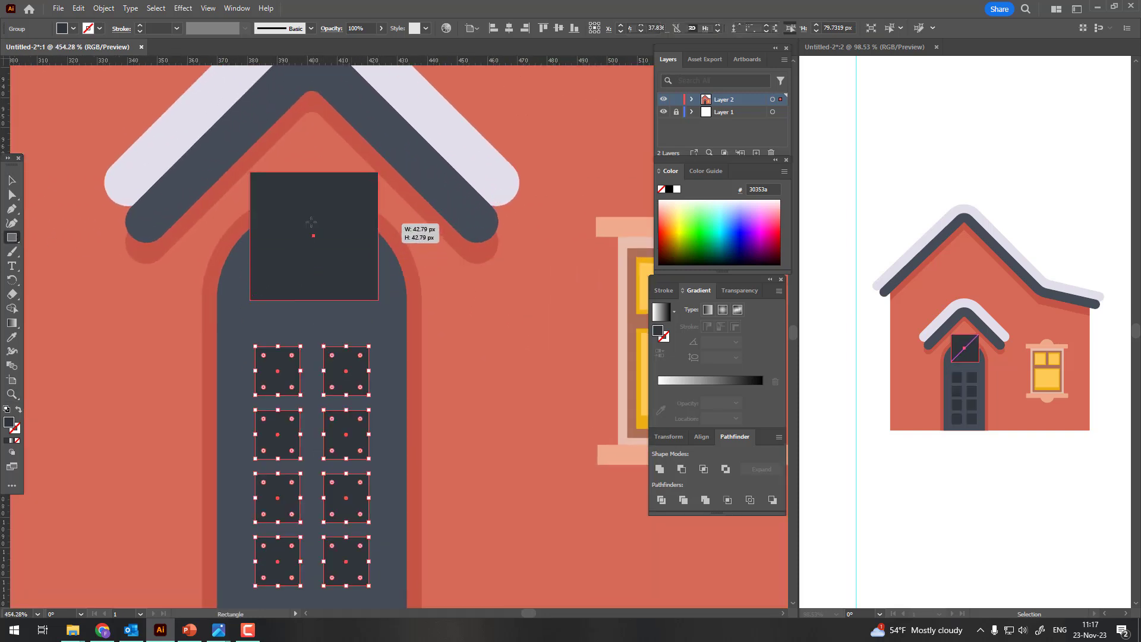
key("a")
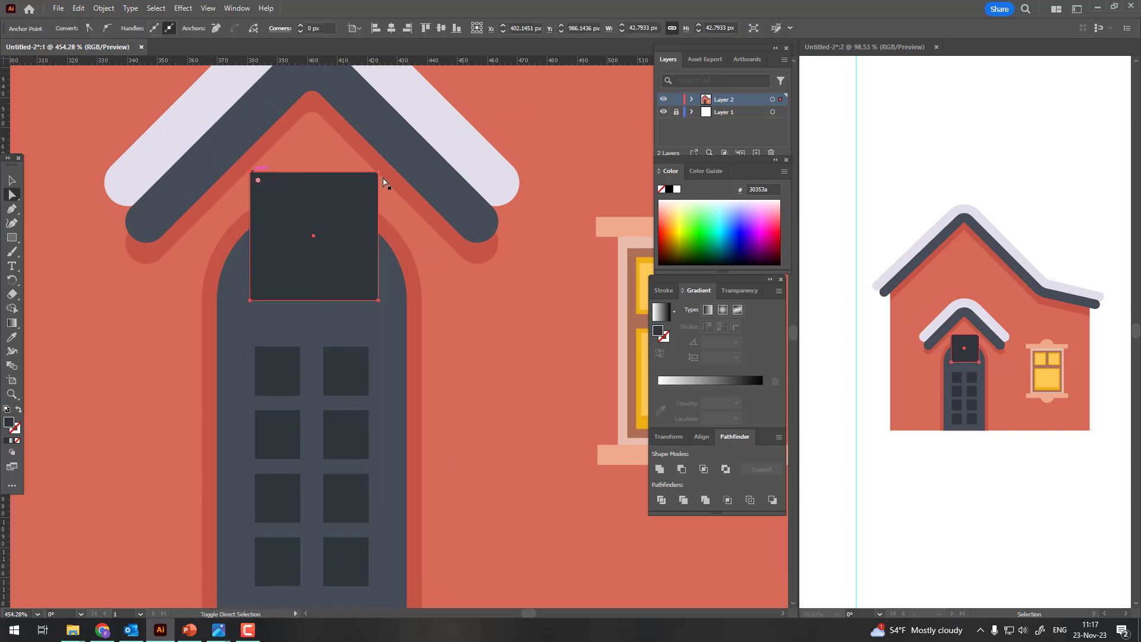
left_click_drag(370, 180, 277, 422)
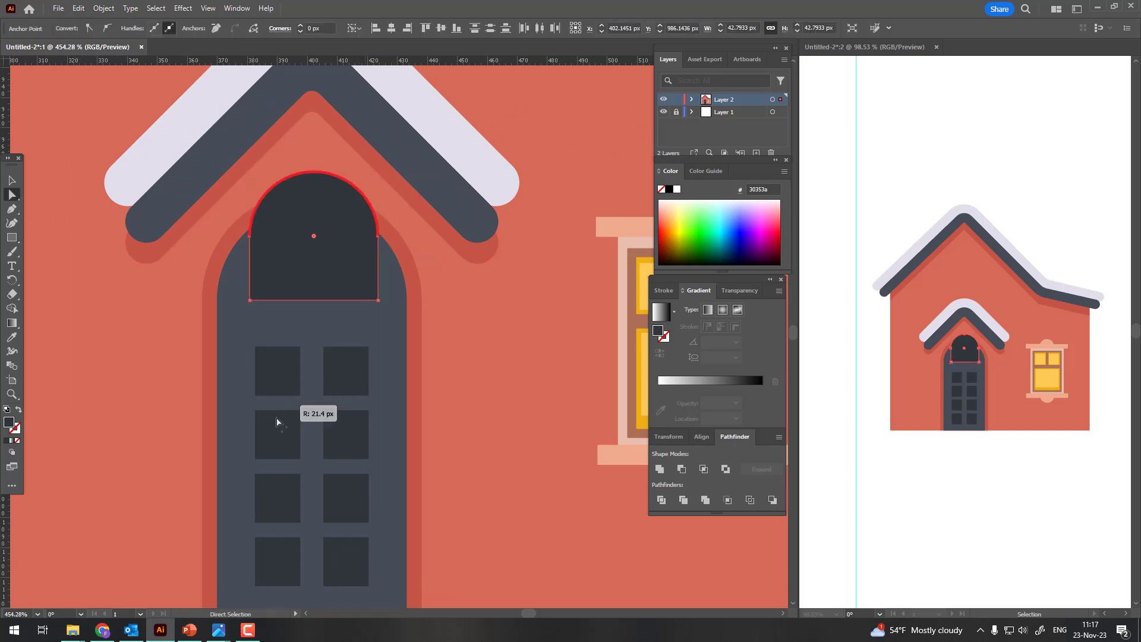
left_click_drag(320, 182, 321, 225)
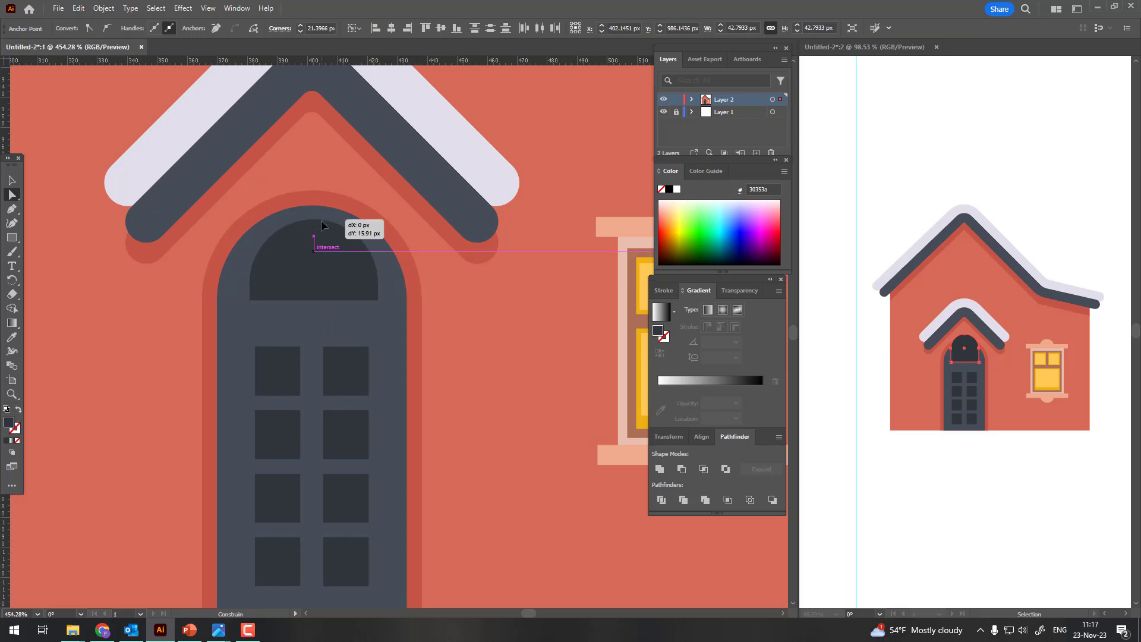
scroll(321, 225, "down", 2)
scroll(308, 310, "up", 3)
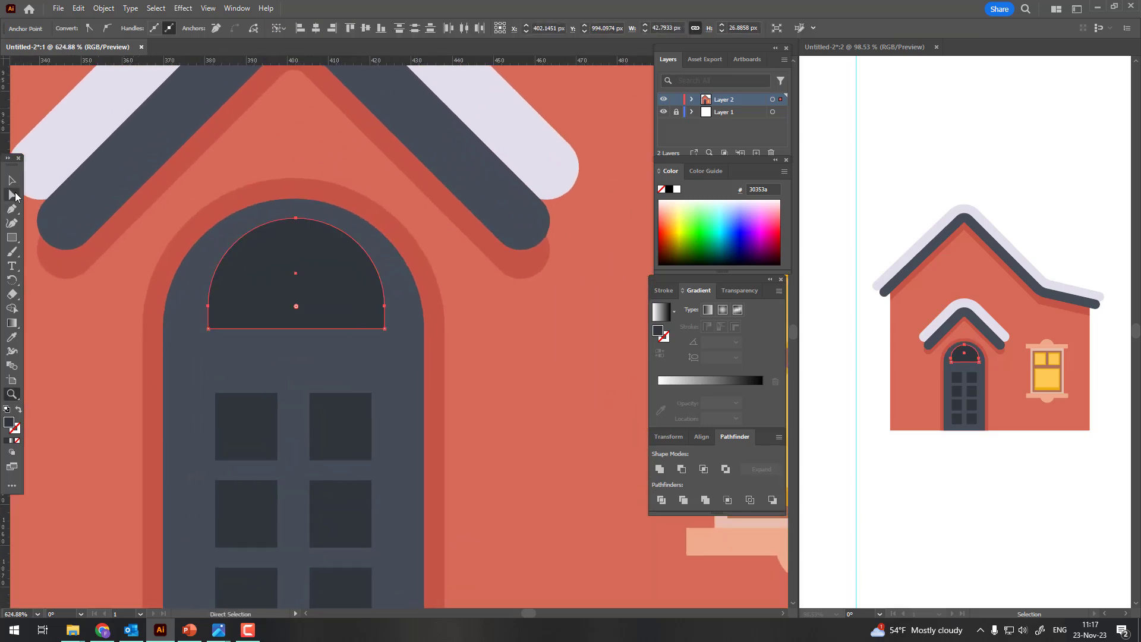
Step: Nudge the arch into place and widen it to about 50 px
key("v")
left_click_drag(308, 311, 305, 314)
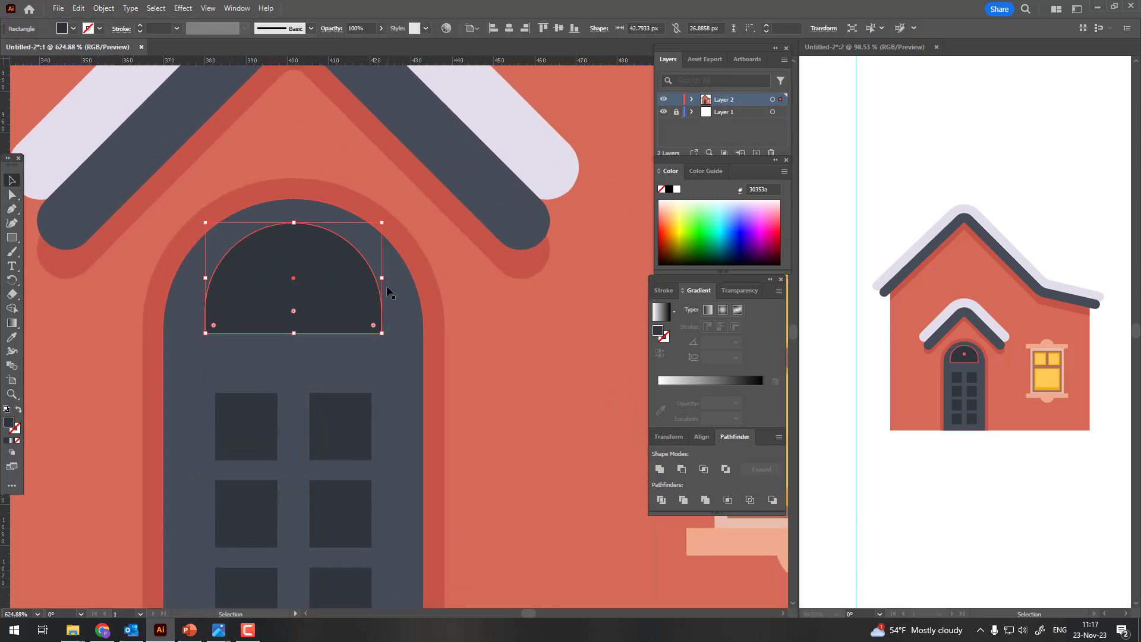
left_click_drag(383, 278, 398, 282)
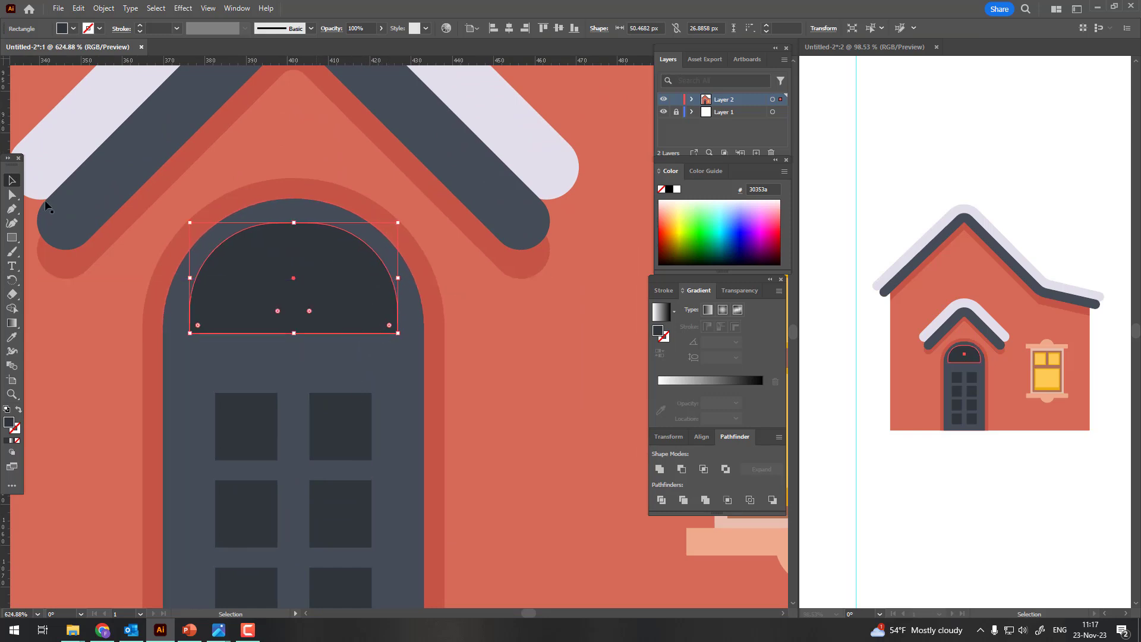
left_click(12, 195)
left_click(277, 223)
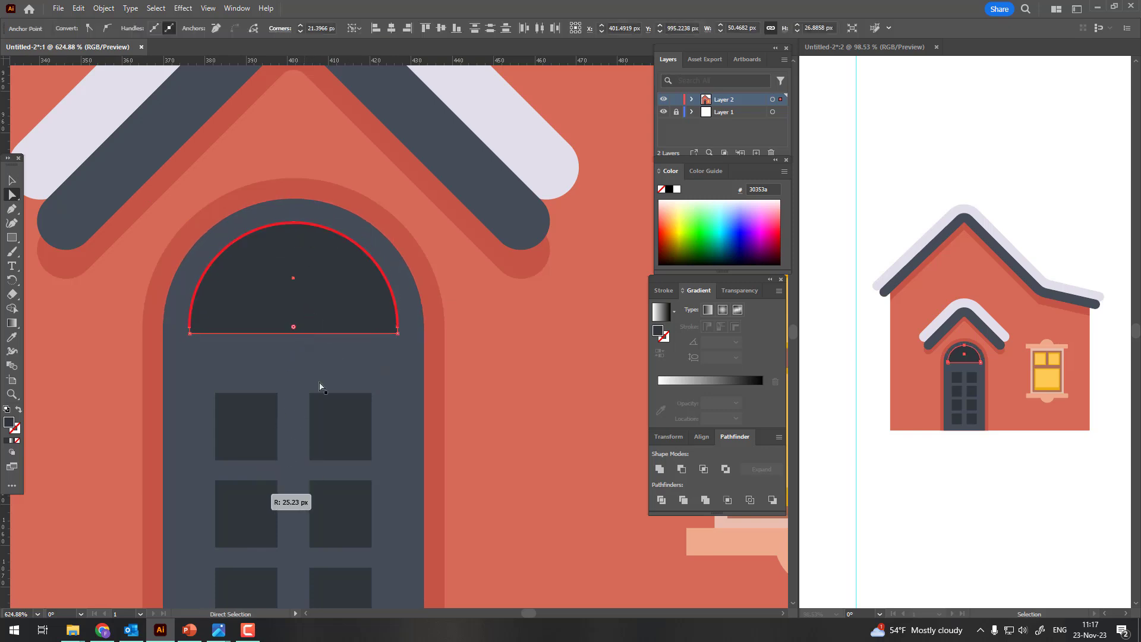
Step: Zoom in to check the door and select the group of door panes
key("z")
left_click(209, 310, "alt")
left_click(275, 287)
left_click(306, 259)
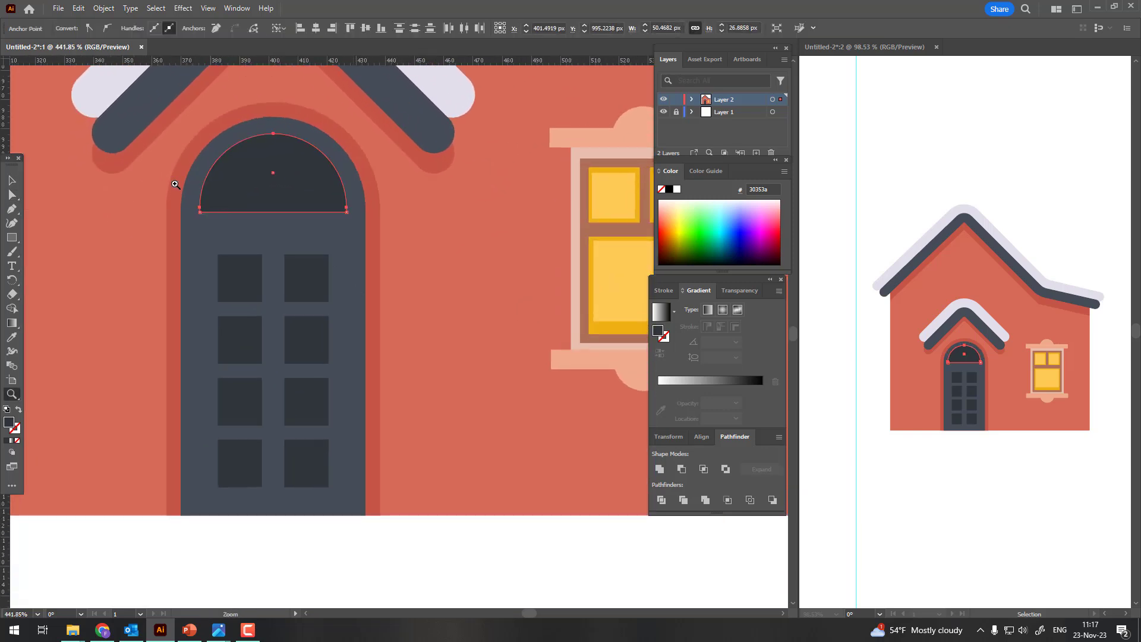
left_click(12, 180)
left_click(306, 285)
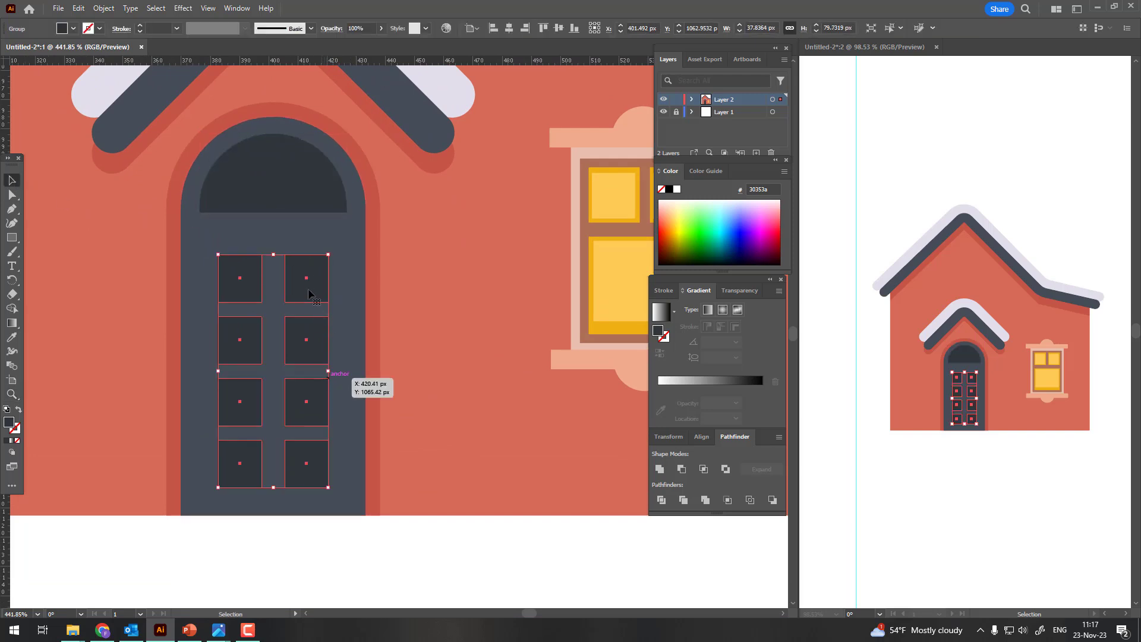
Step: Shift the right column of four door panes slightly right
key("a")
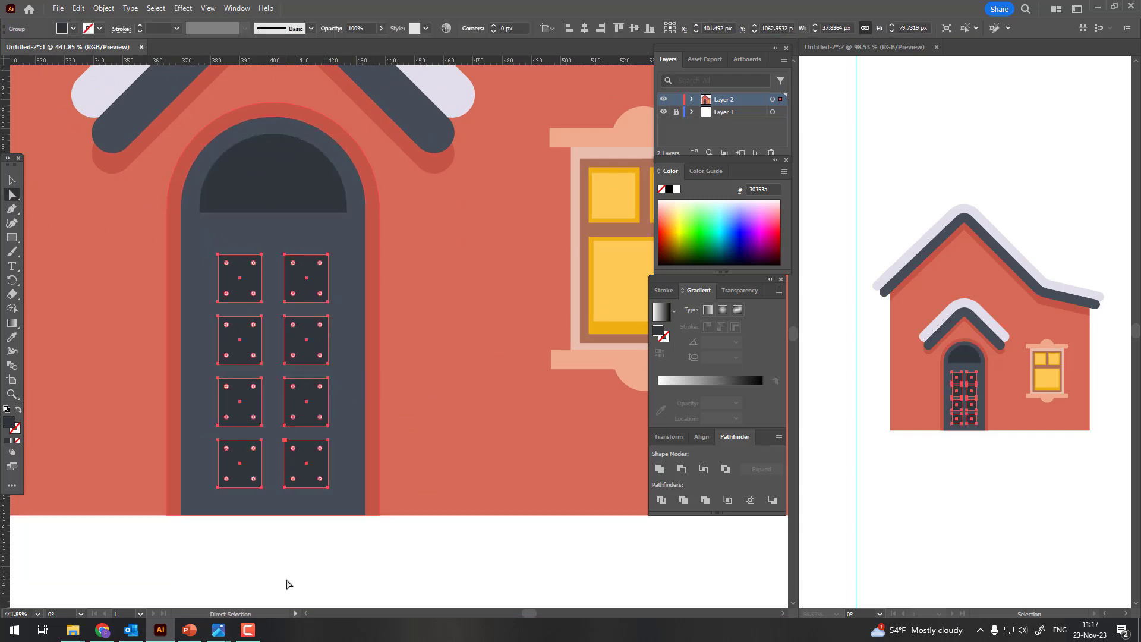
left_click(287, 581)
left_click(311, 461)
left_click(306, 401, "shift")
left_click(306, 339, "shift")
left_click(313, 279, "shift")
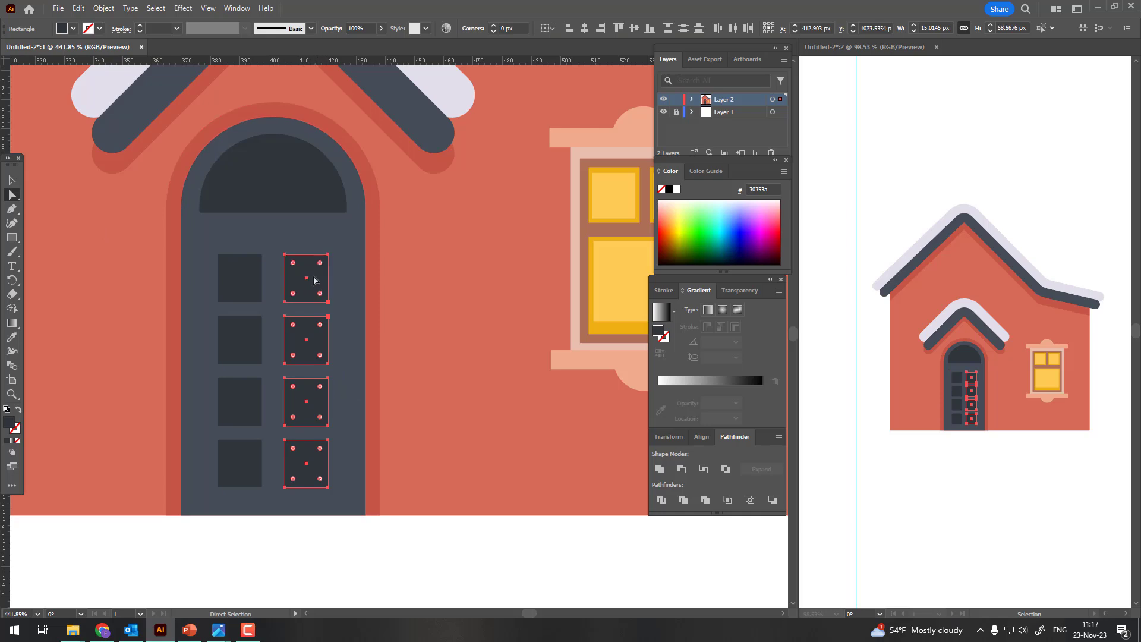
left_click_drag(313, 280, 325, 280)
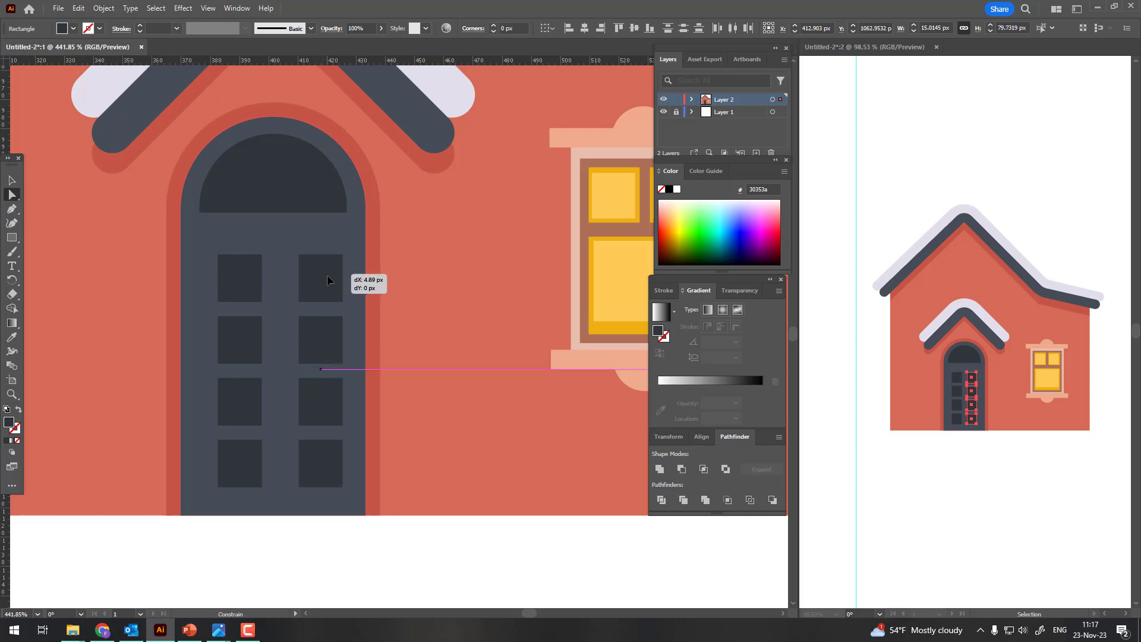
Step: Shift the left column of door panes further left
left_click(241, 278)
left_click(238, 333, "shift")
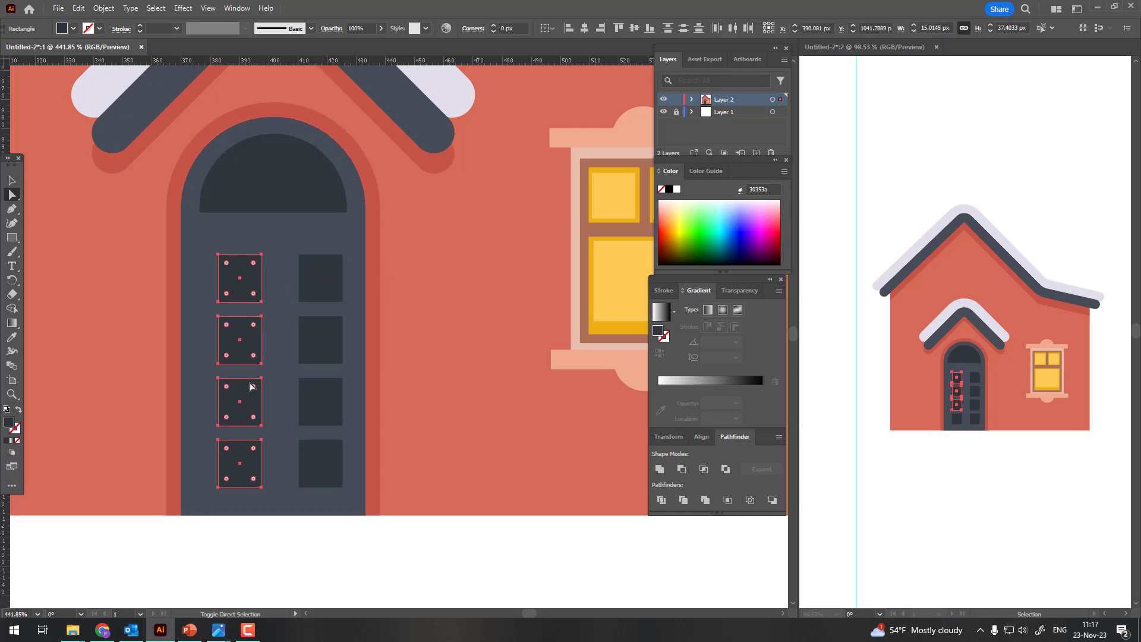
left_click_drag(244, 293, 229, 276)
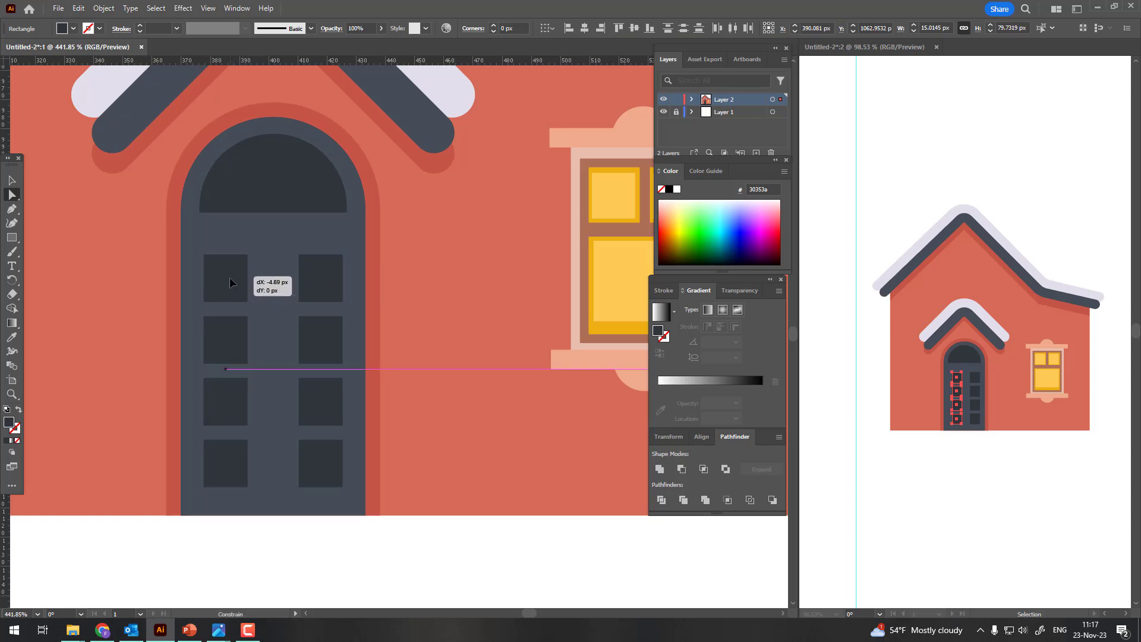
left_click_drag(324, 290, 294, 306)
key("z")
left_click_drag(428, 279, 406, 278)
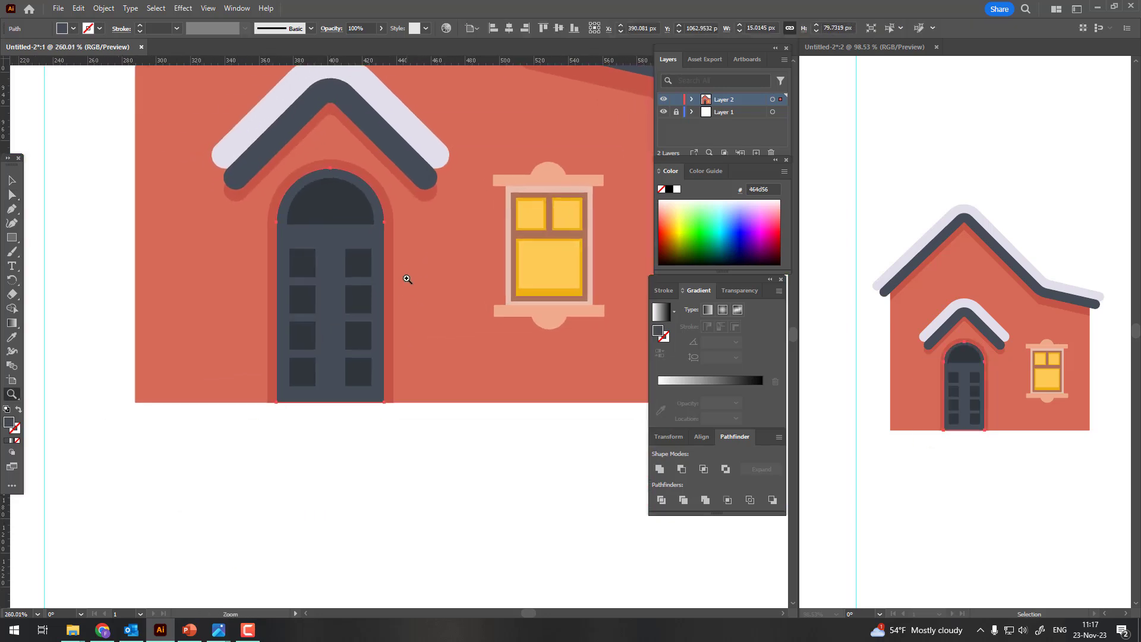
left_click(430, 490)
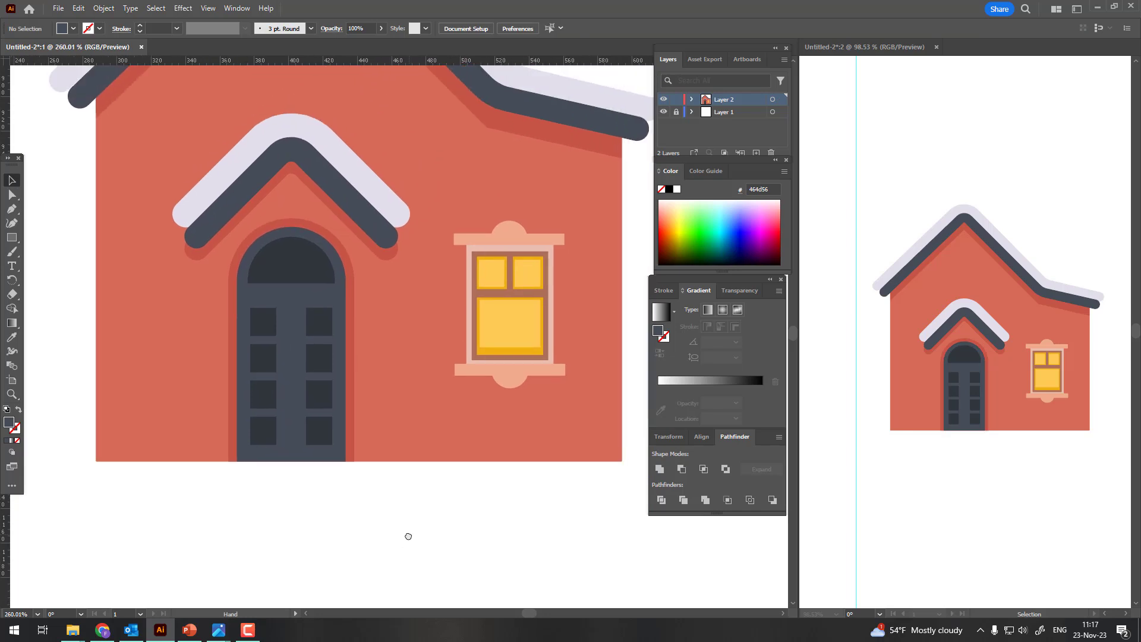
key("z")
left_click_drag(313, 326, 352, 377)
Step: Widen the four left-column door panes
left_click(11, 194)
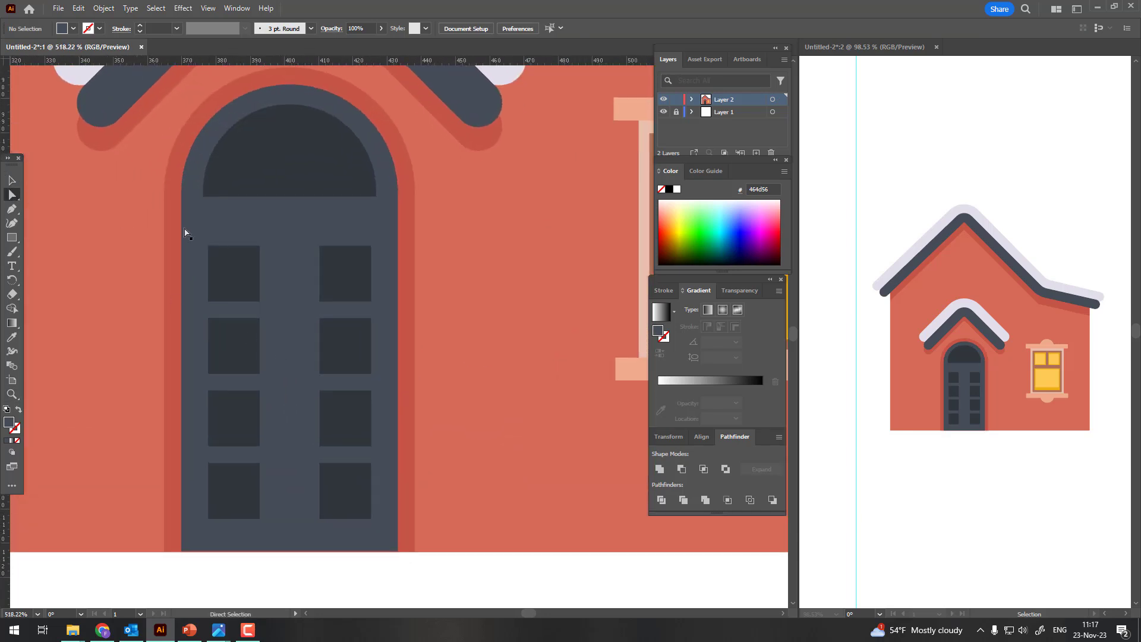
left_click(259, 246)
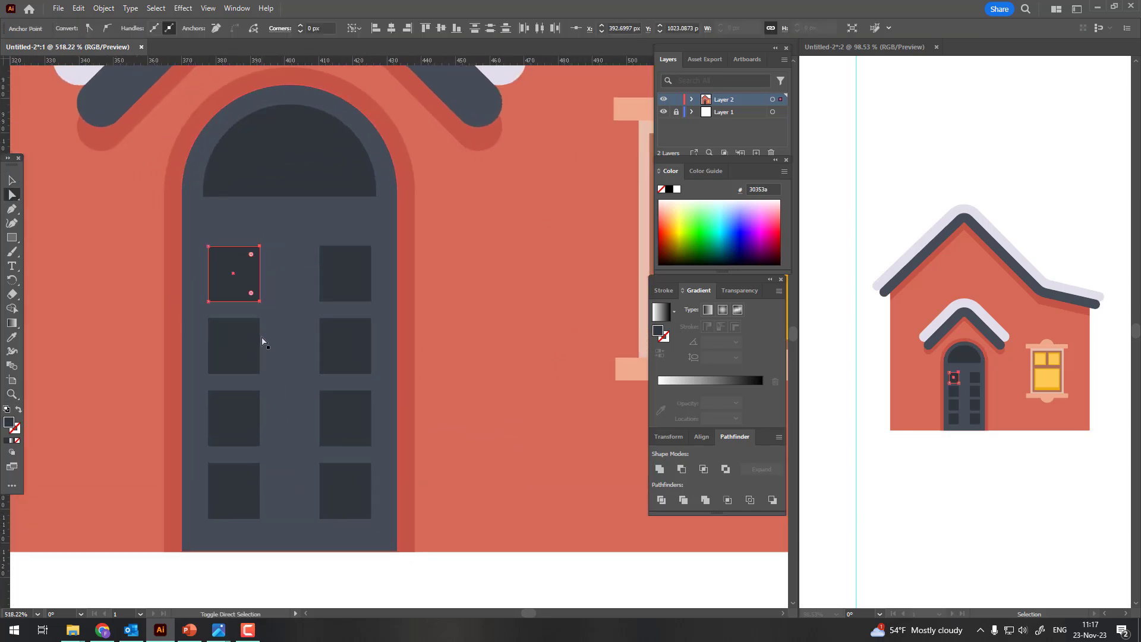
left_click(260, 372, "shift")
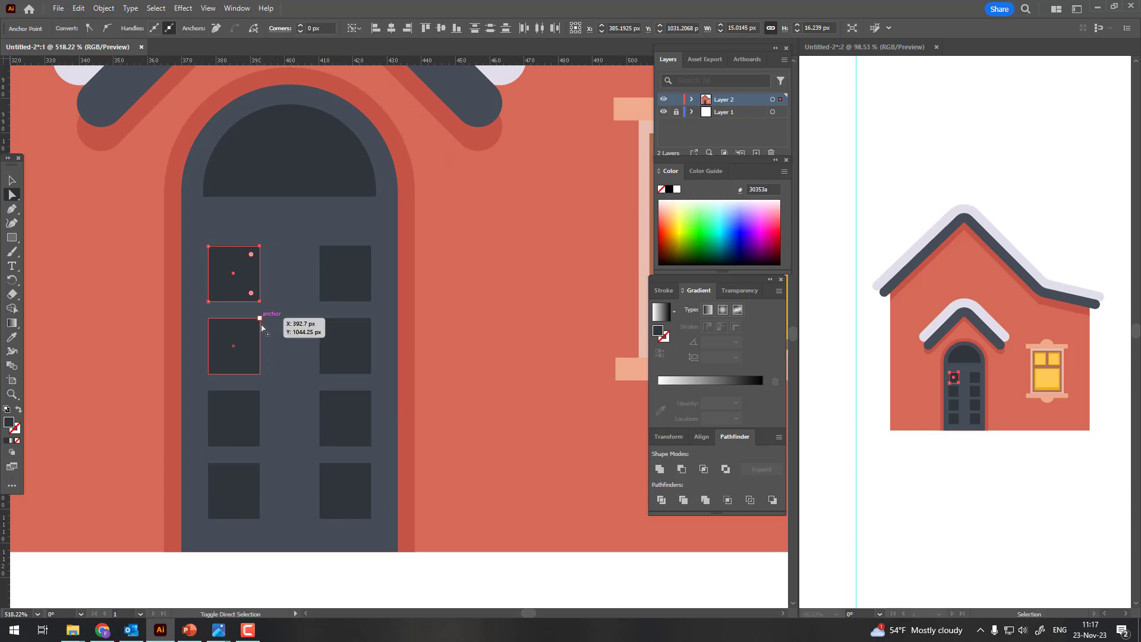
left_click(262, 396, "shift")
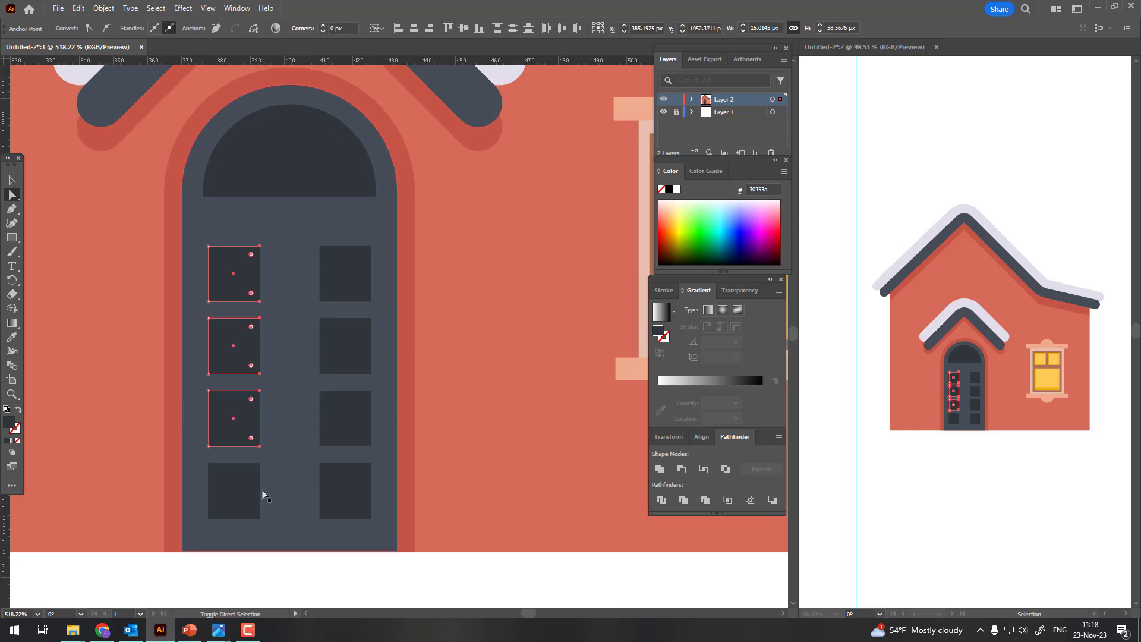
left_click(265, 465, "shift")
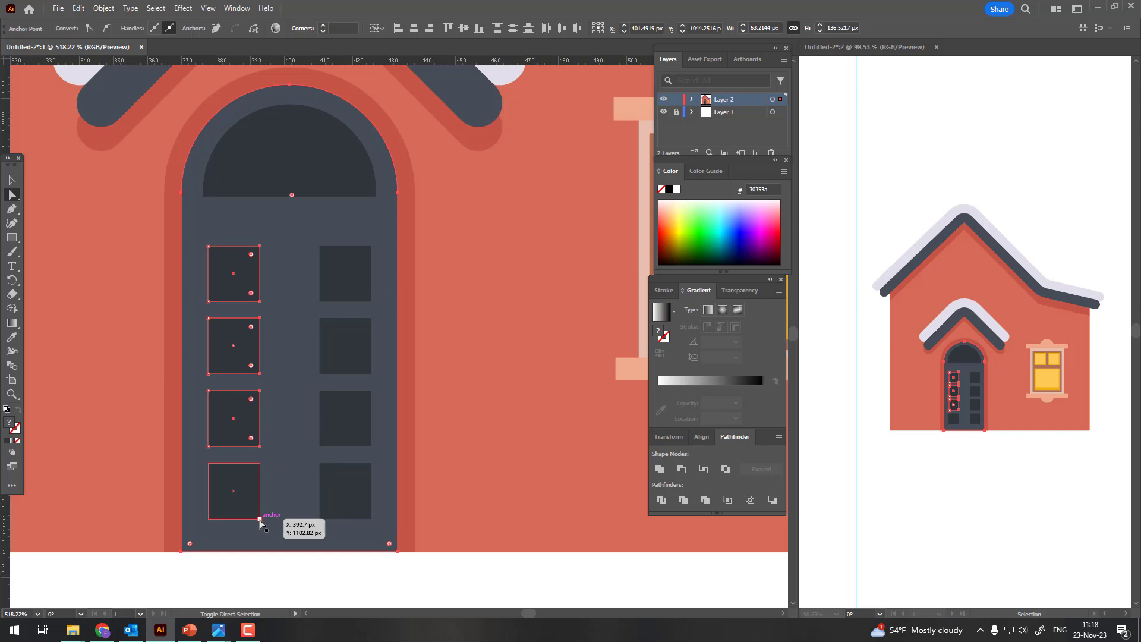
left_click(260, 521, "shift")
left_click(274, 485, "shift")
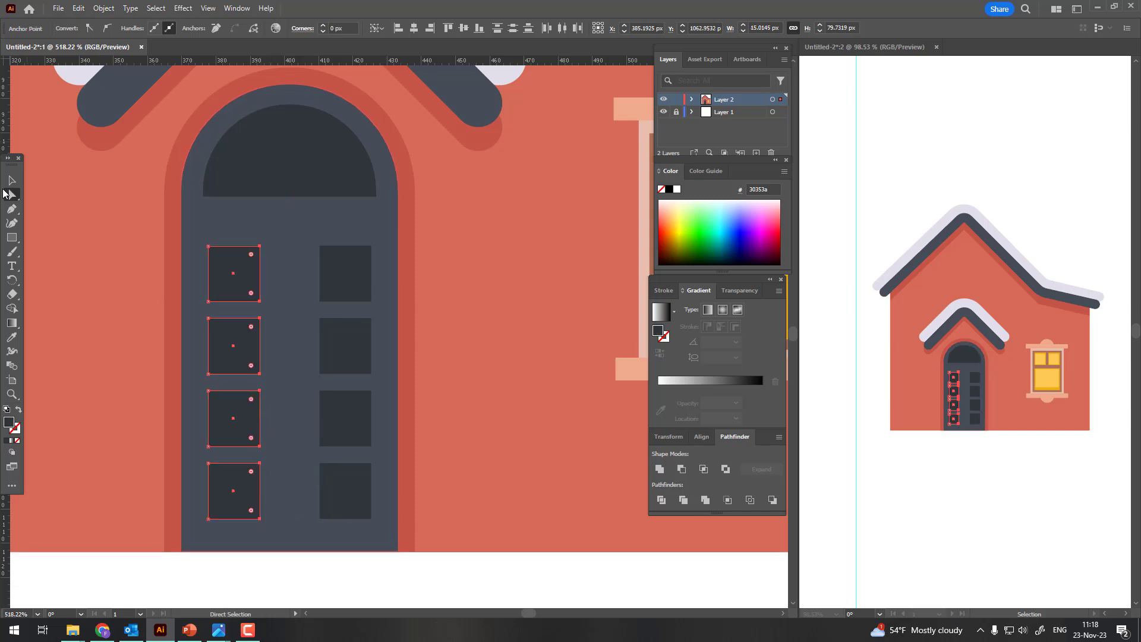
left_click(12, 179)
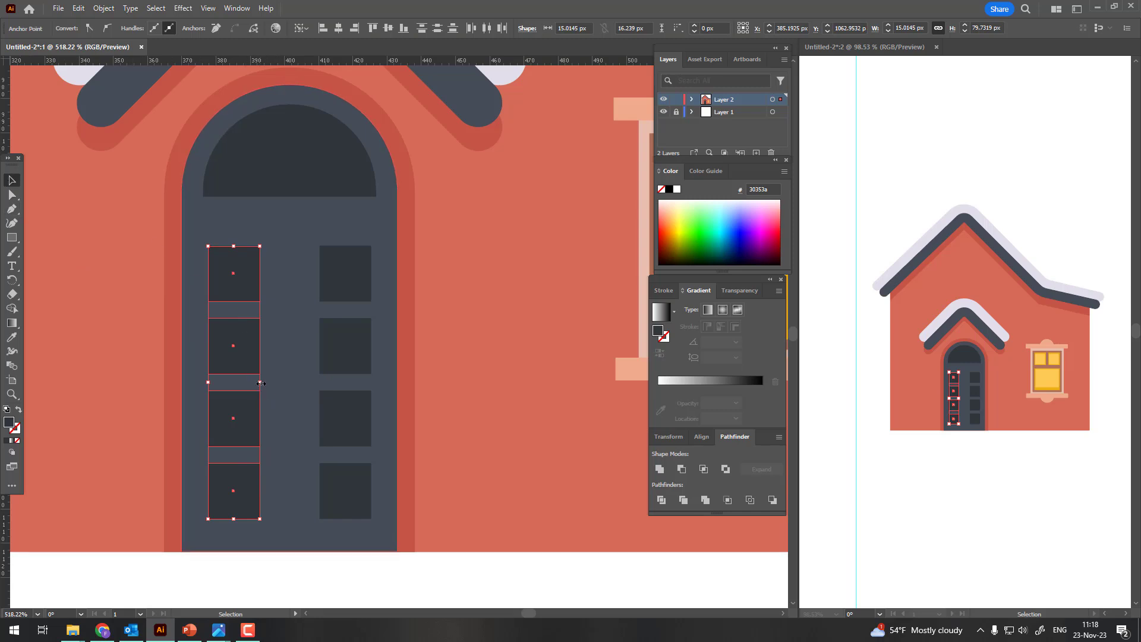
left_click_drag(260, 383, 280, 381)
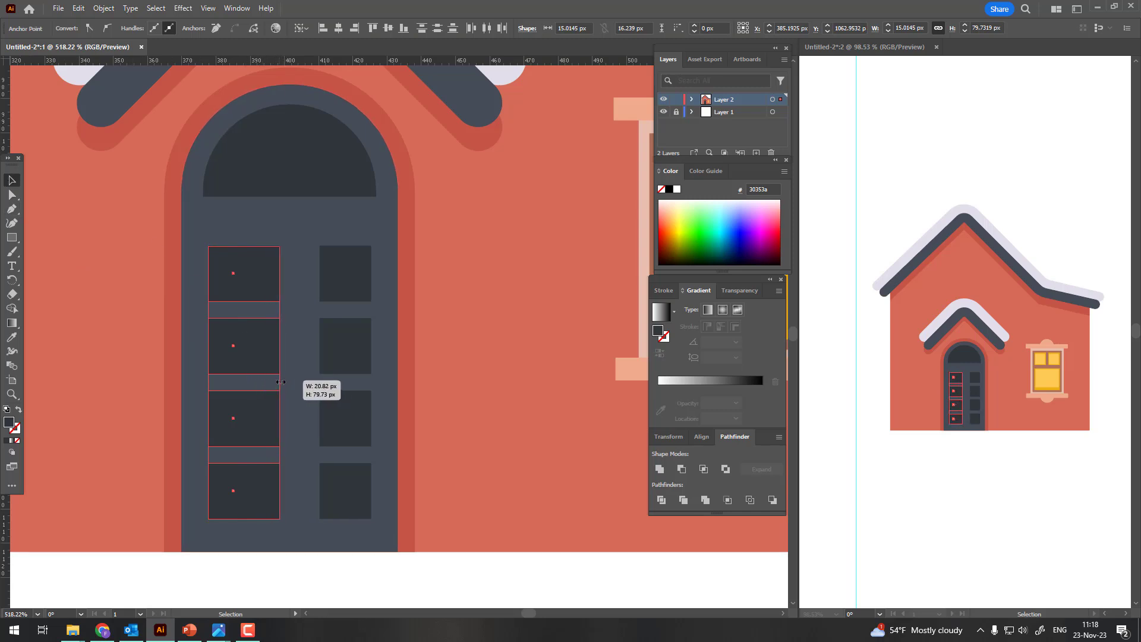
left_click_drag(279, 381, 275, 381)
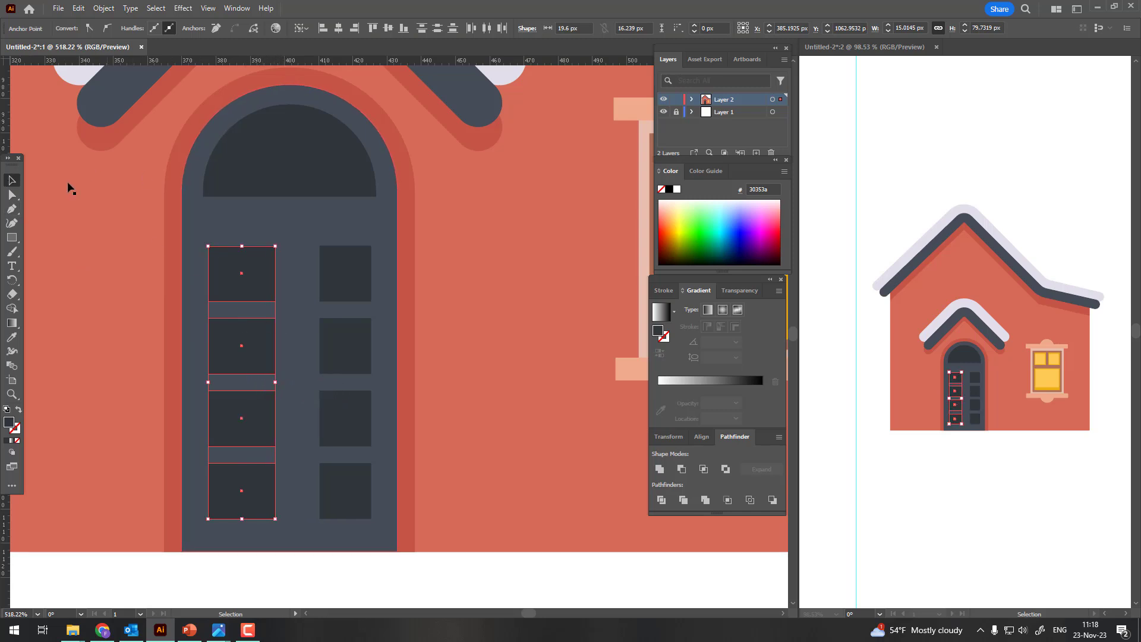
Step: Delete the right column of door panes
left_click(12, 194)
left_click(369, 272)
left_click(344, 351, "shift")
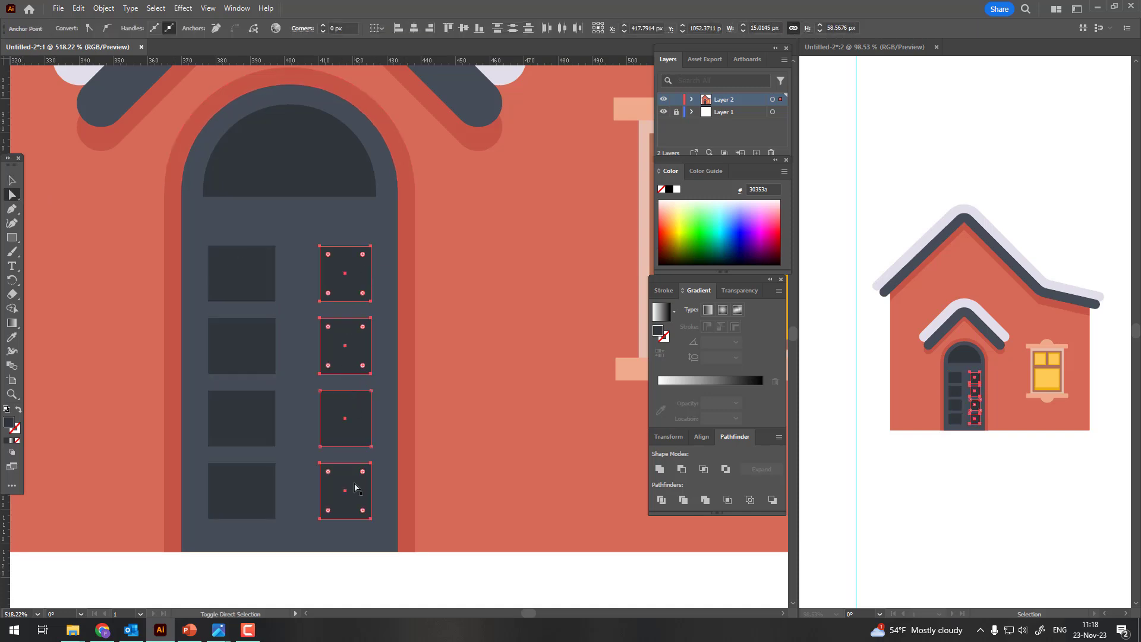
key("Delete")
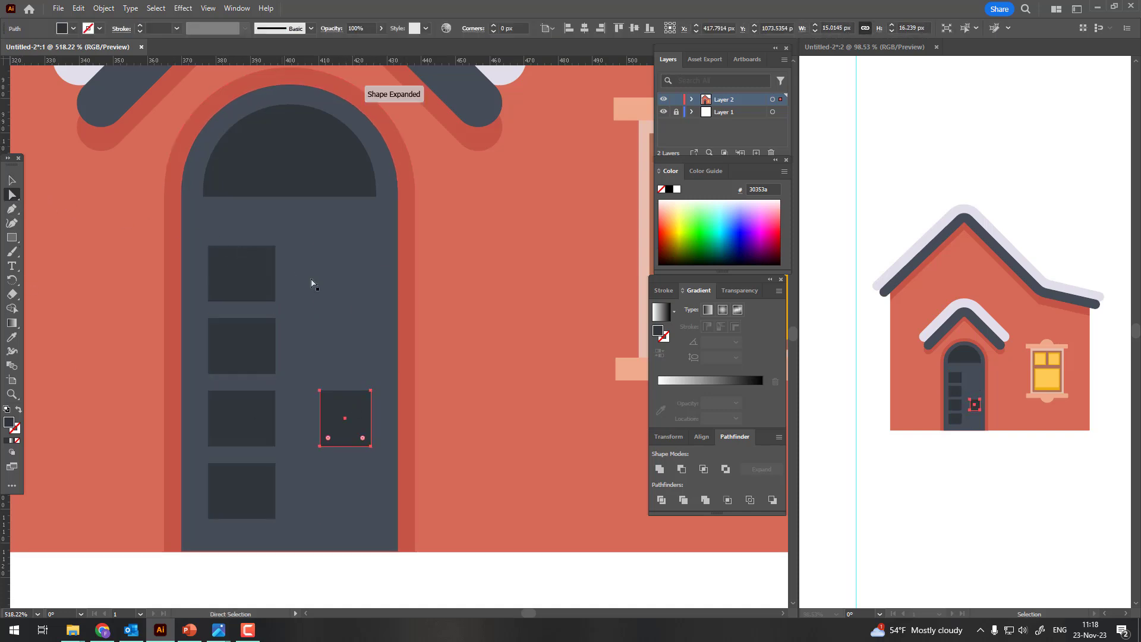
key("Delete")
Step: Reflect a vertical copy of the left pane column and move it to the right
left_click(12, 180)
left_click(241, 344)
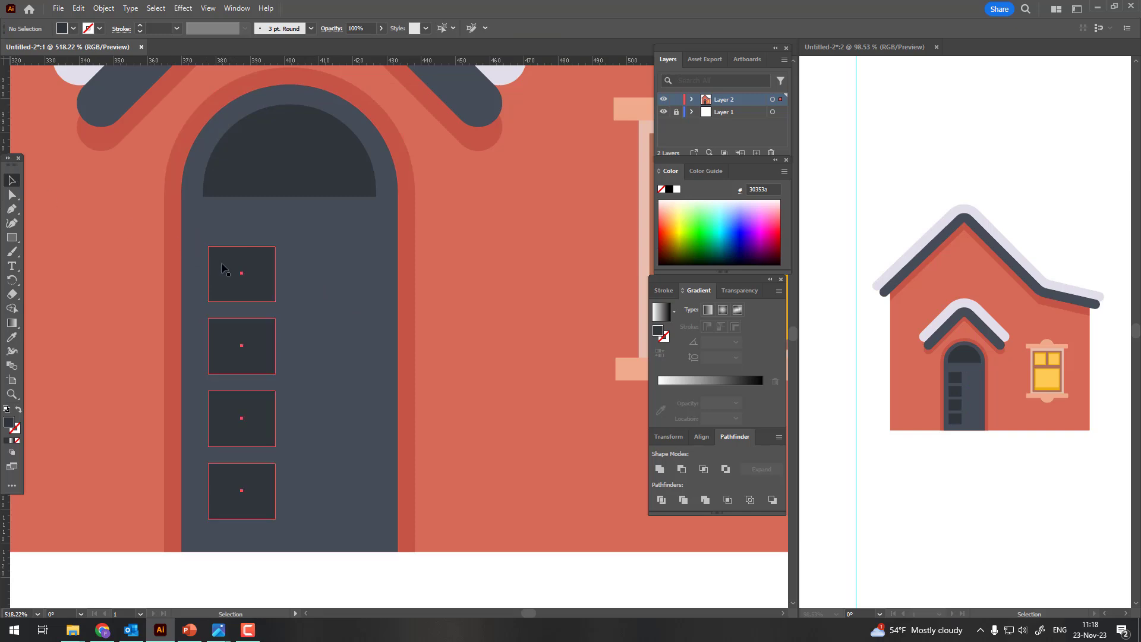
left_click(104, 8)
left_click(290, 65)
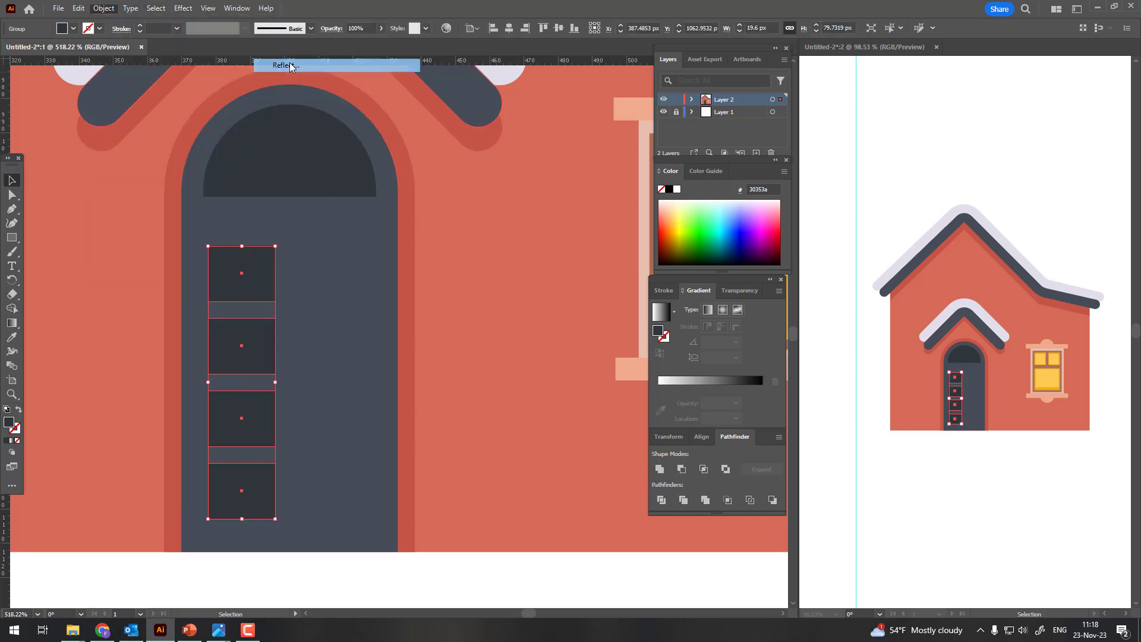
left_click(145, 248)
left_click(156, 366)
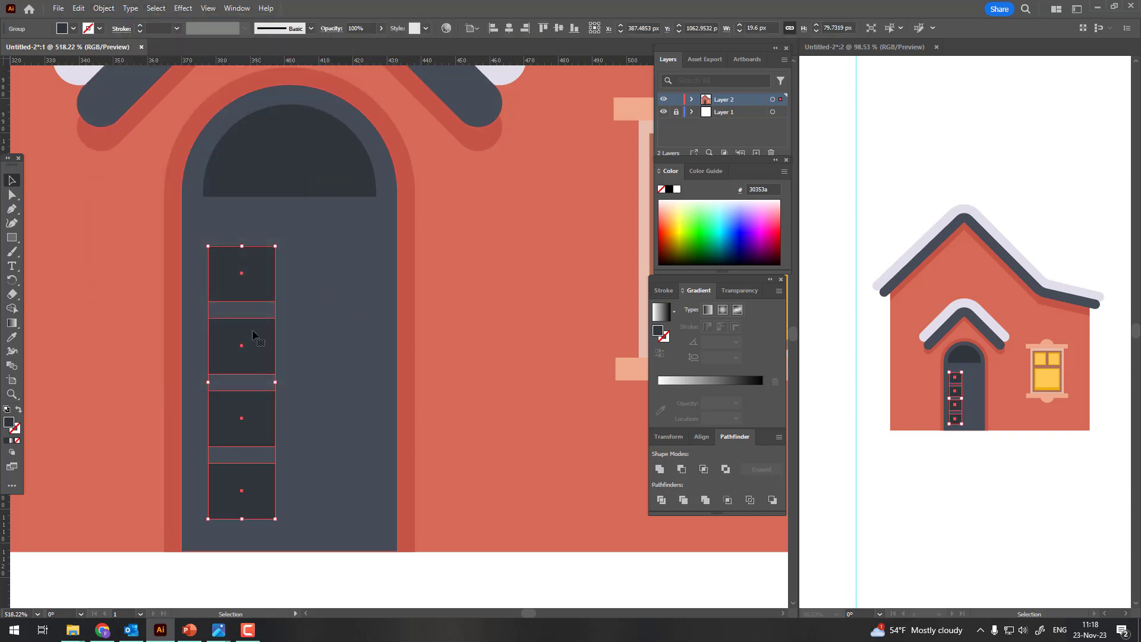
left_click_drag(252, 334, 346, 353)
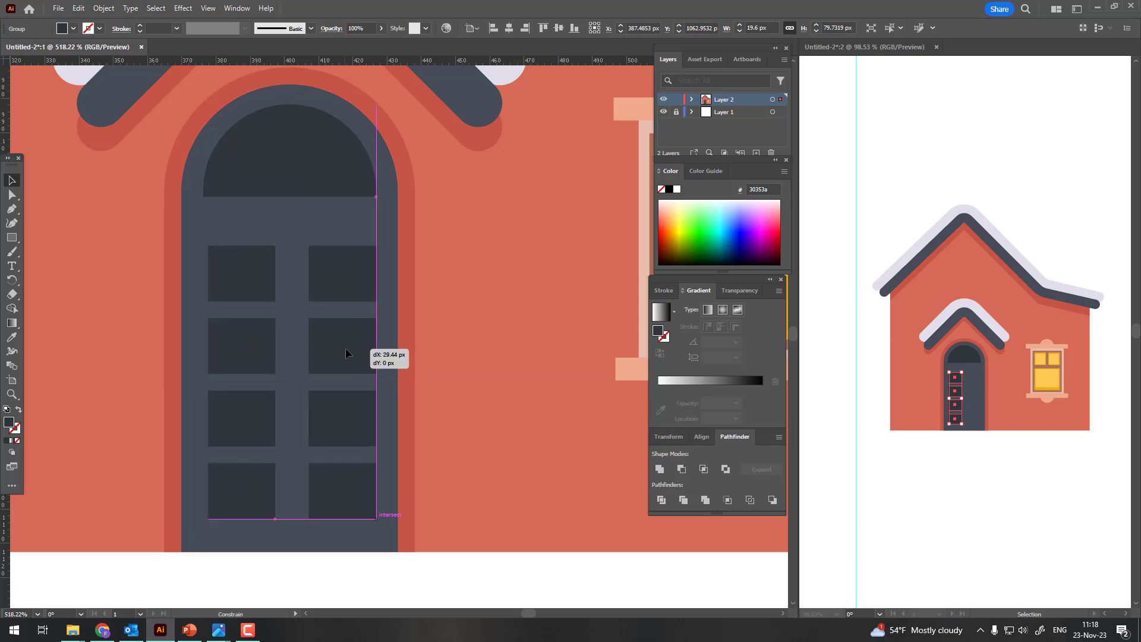
Step: Select the door's half-circle arch and convert it to a plain path
key("z")
left_click_drag(308, 325, 325, 288)
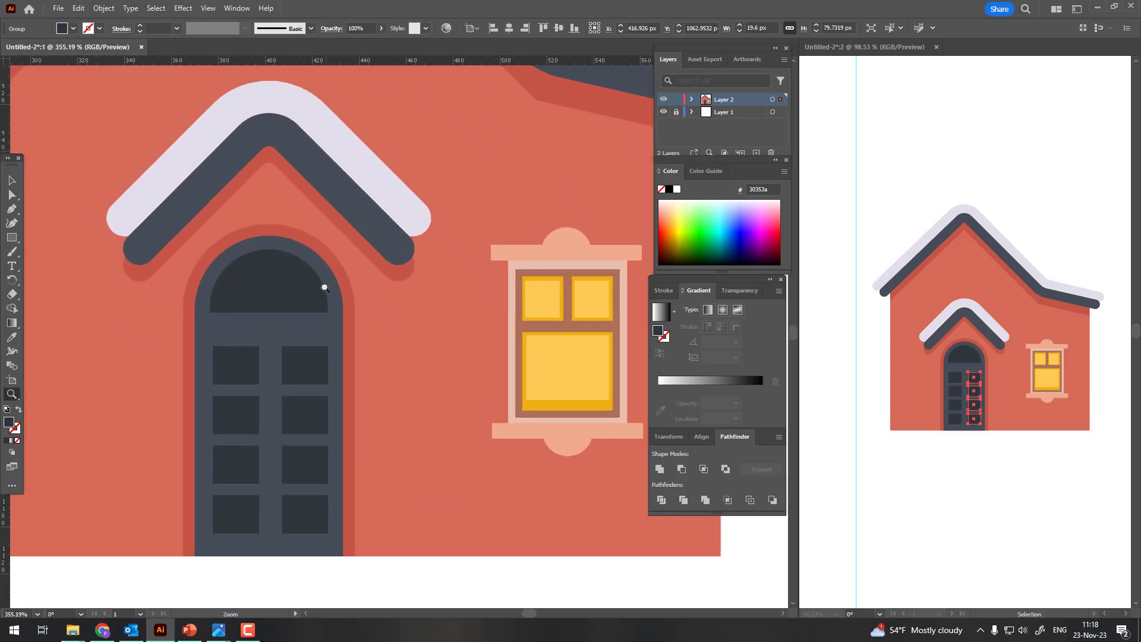
left_click(330, 263)
left_click(321, 285)
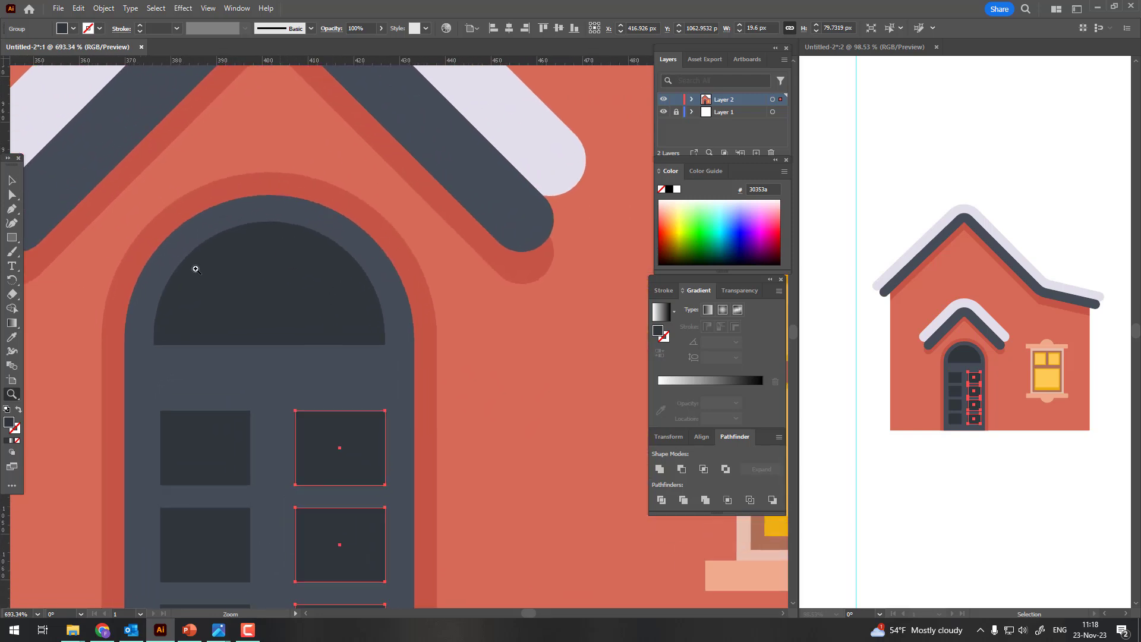
left_click(12, 180)
left_click(276, 282)
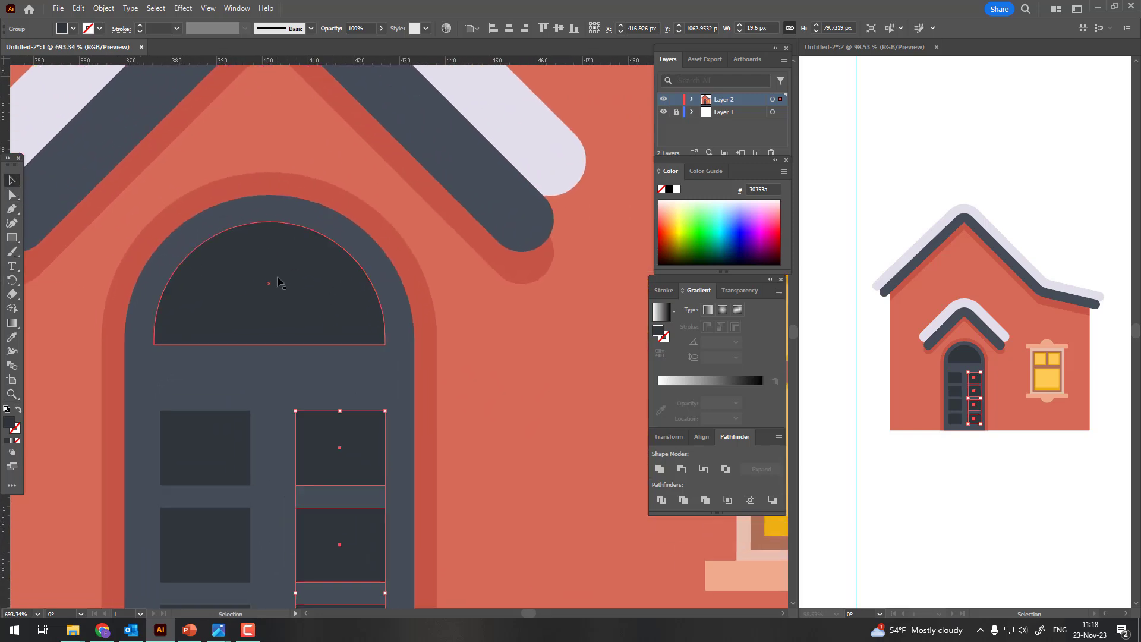
left_click(661, 471)
Step: Create a -3 px offset path inside the arch
left_click(103, 9)
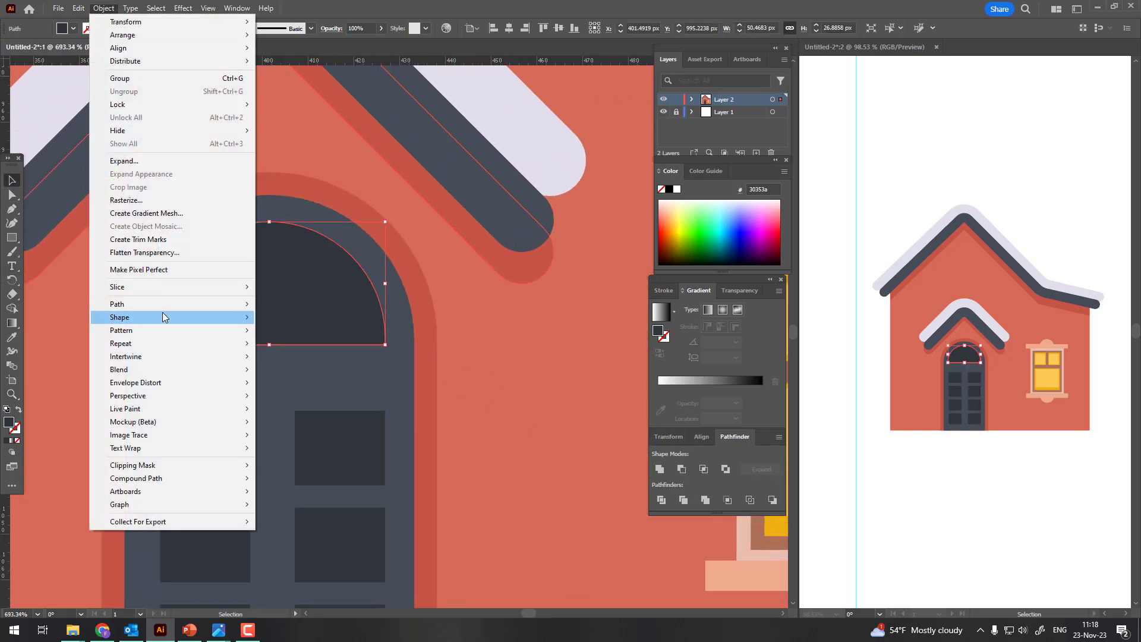
mouse_move(117, 304)
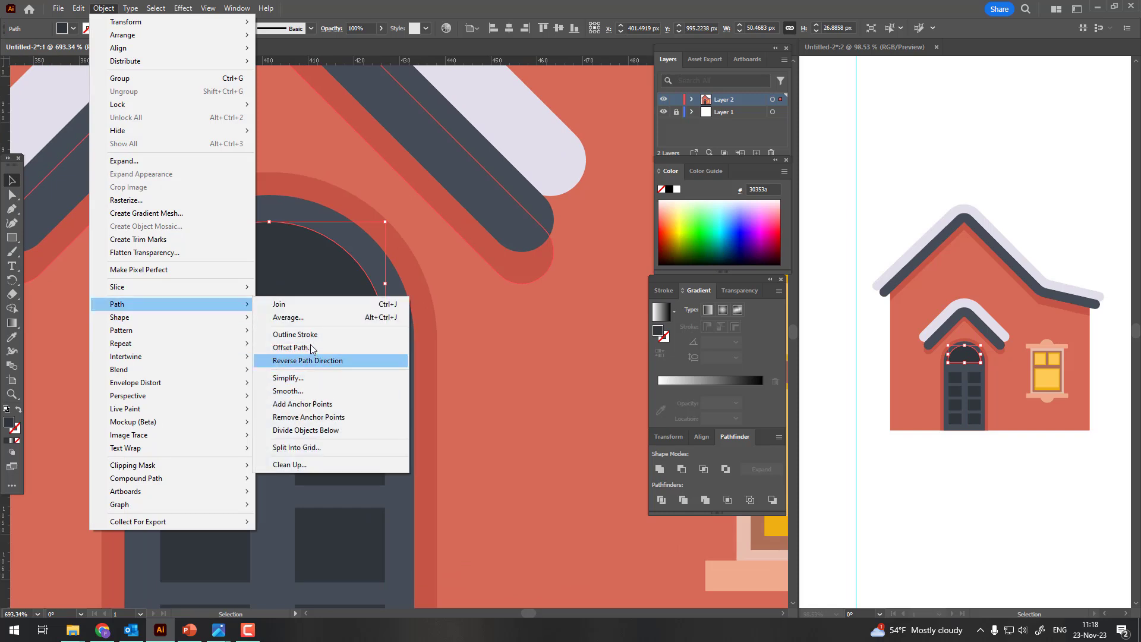
left_click(310, 347)
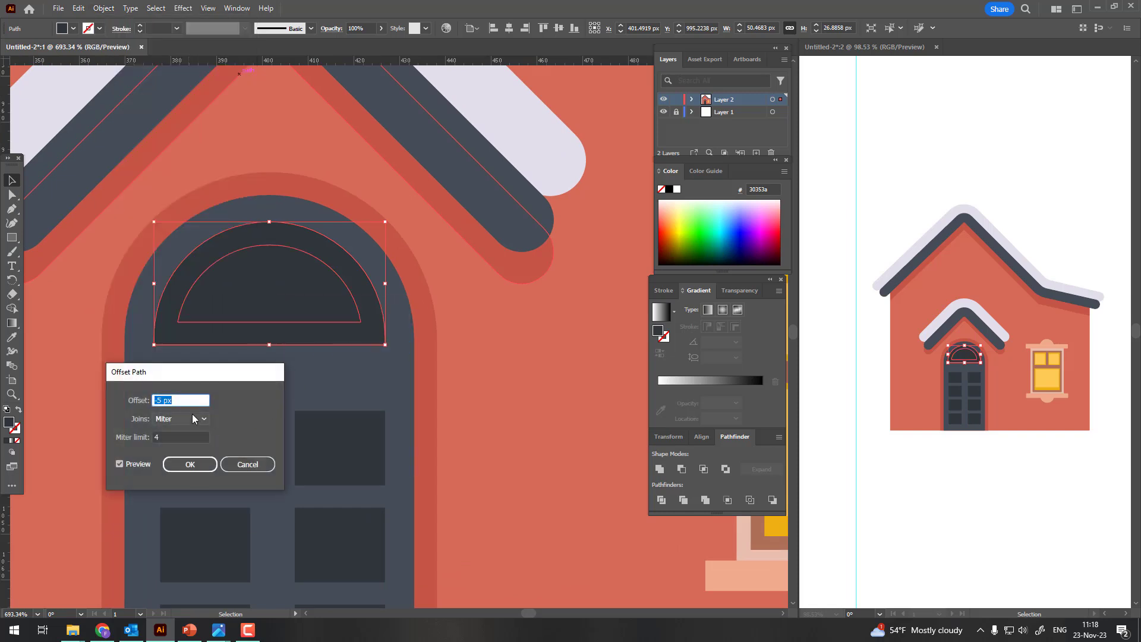
type("-3")
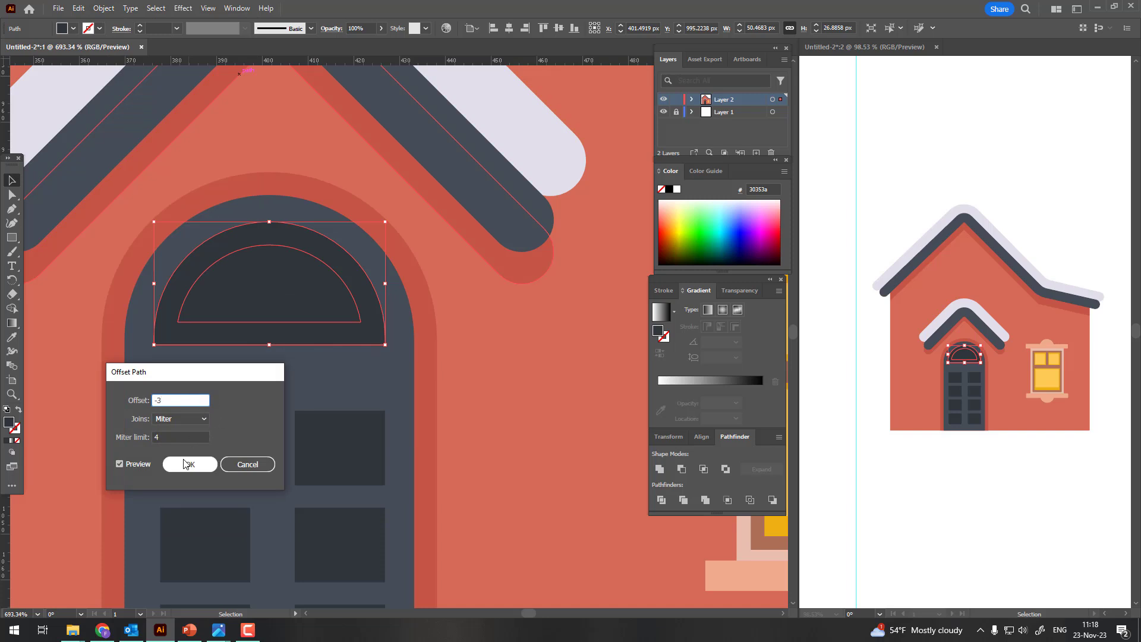
left_click(185, 463)
key("z")
left_click_drag(329, 344, 83, 394)
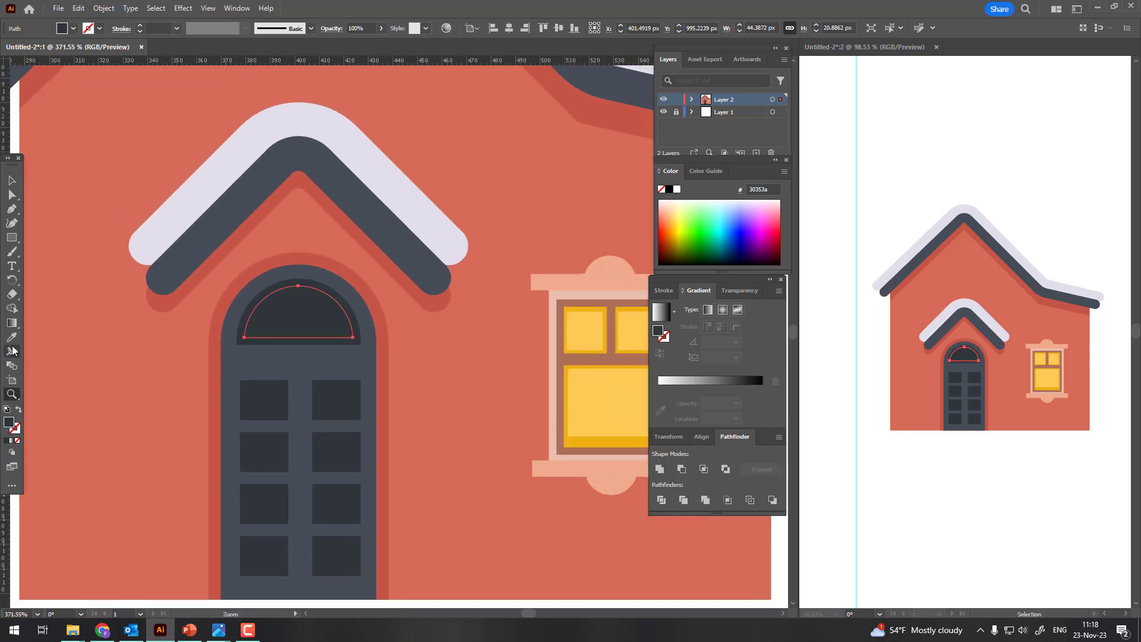
Step: Fill the inner half-circle with the window's yellow
left_click(606, 305)
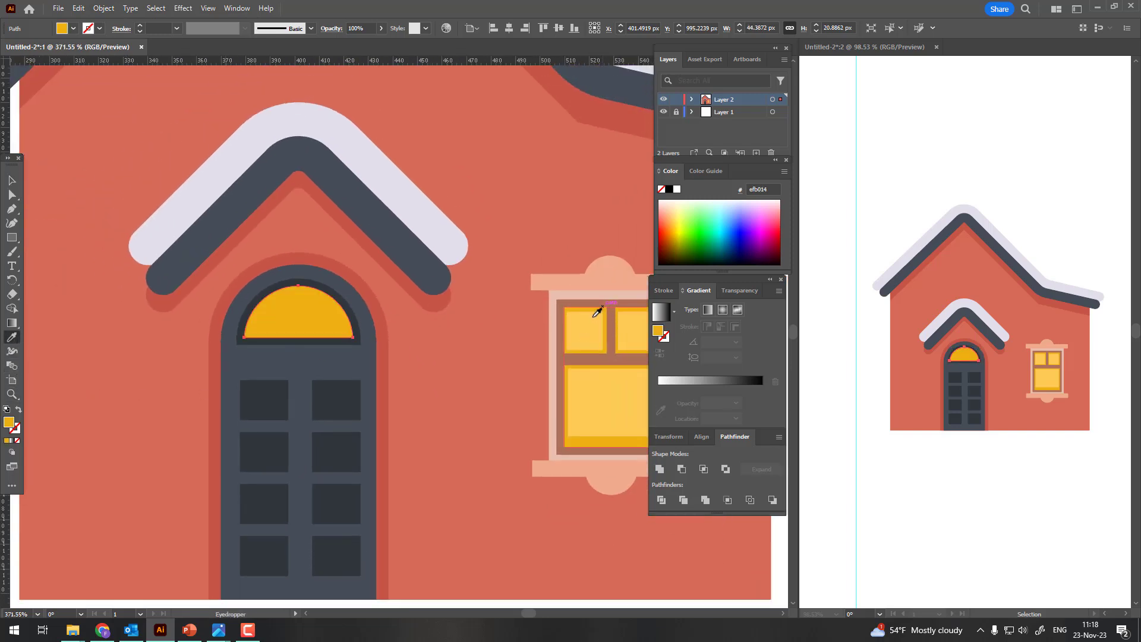
key("z")
left_click_drag(300, 303, 400, 400)
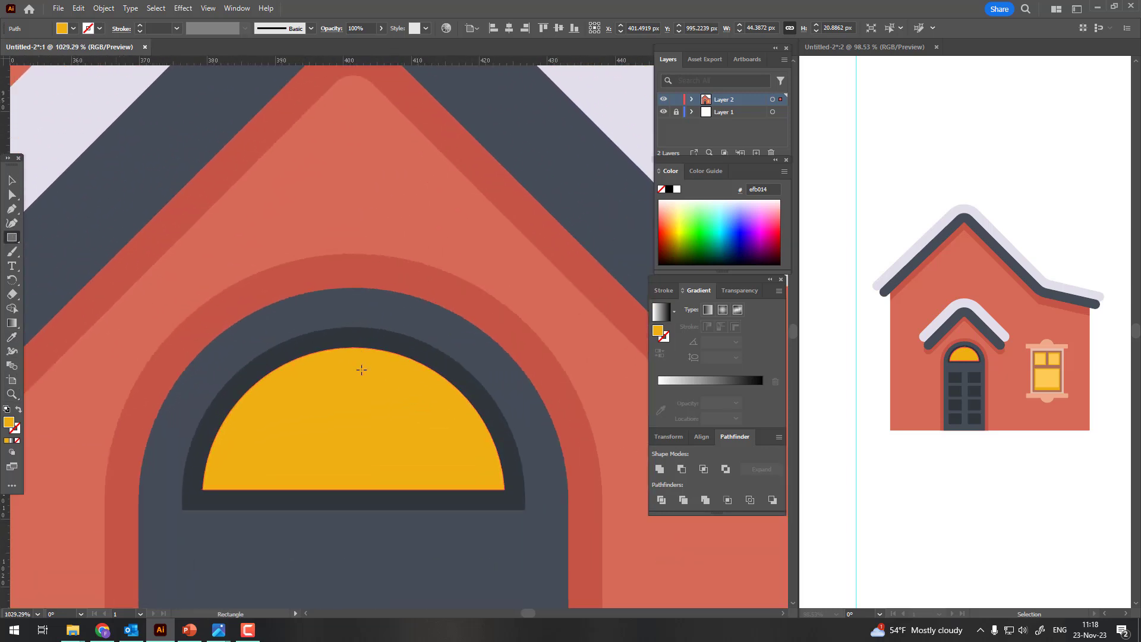
Step: Add a thin dark-grey vertical bar down the half-circle's middle, matching the ring colour
left_click_drag(354, 337, 362, 502)
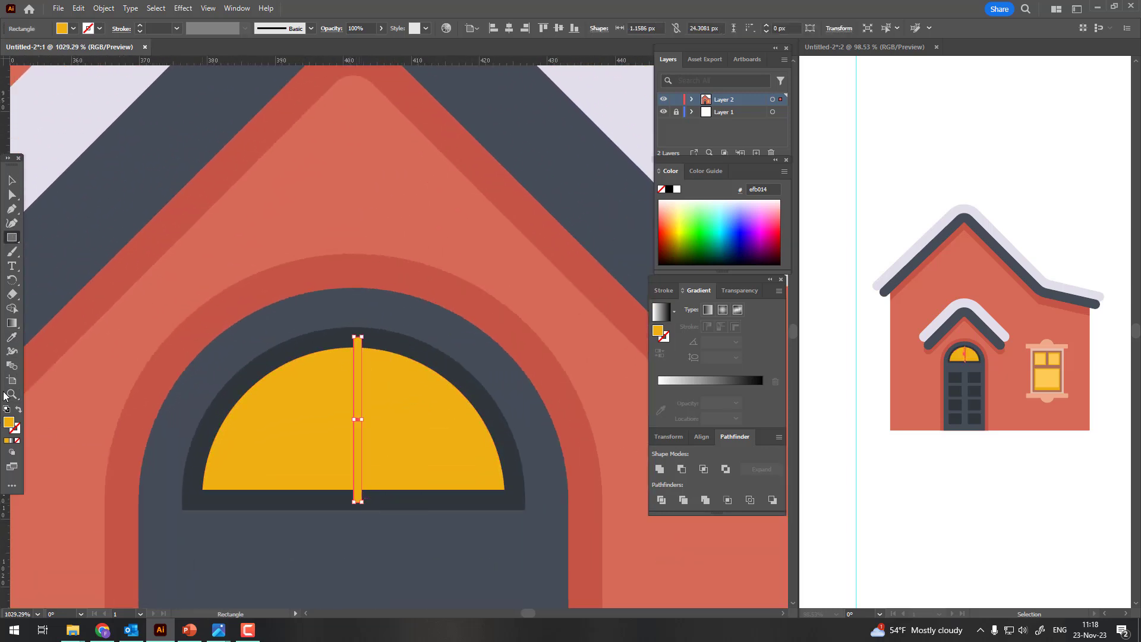
left_click(12, 342)
left_click(292, 501)
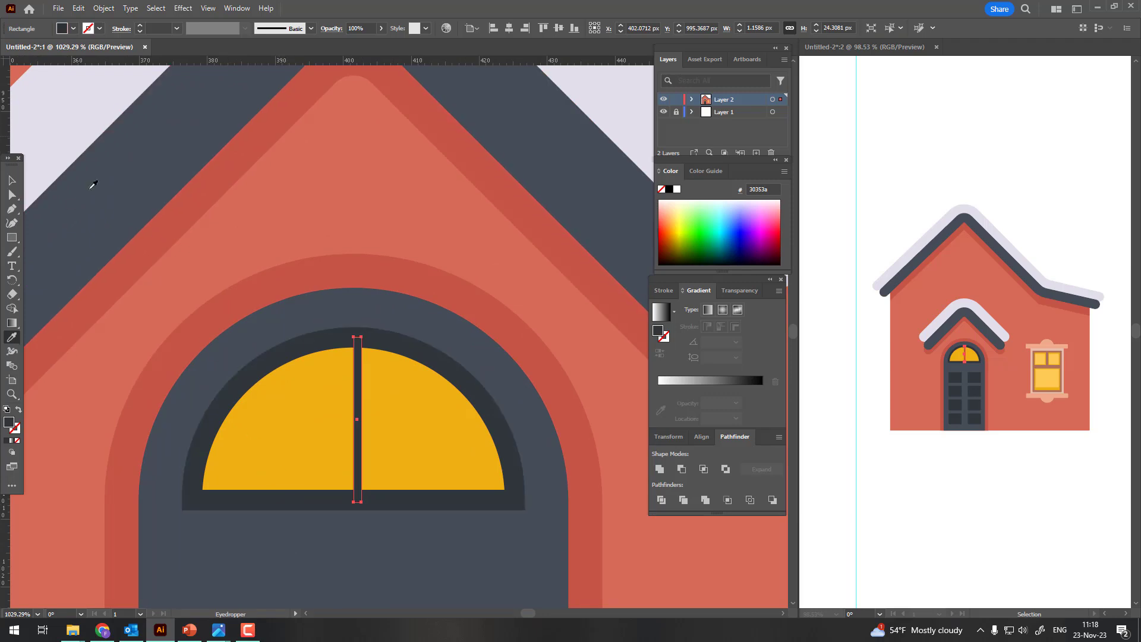
left_click(10, 184)
left_click_drag(364, 422, 367, 422)
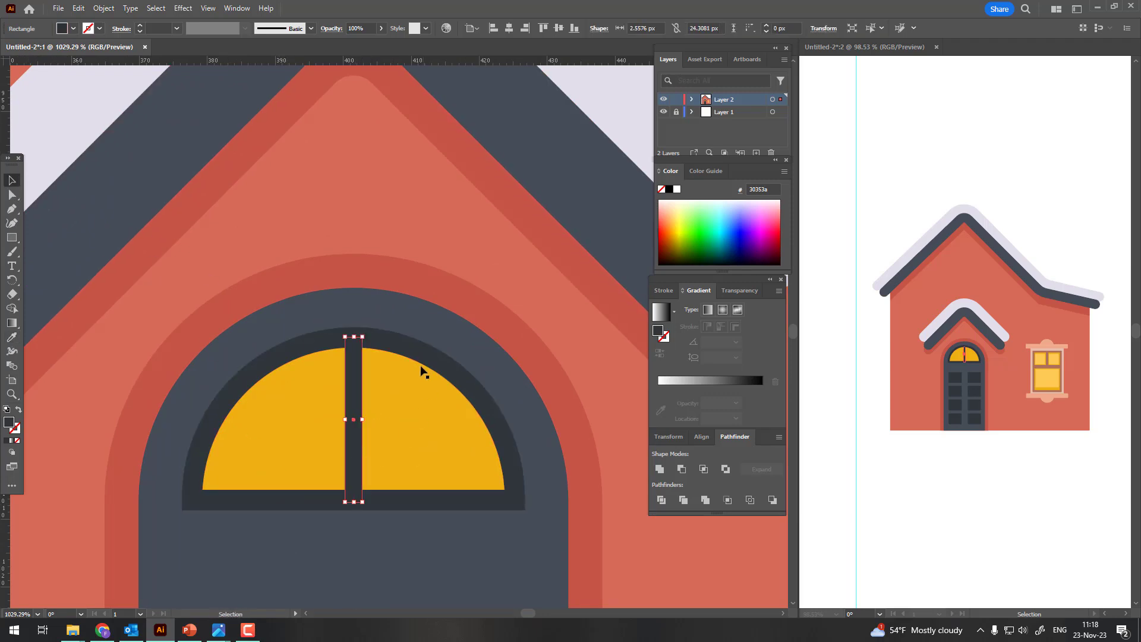
left_click(162, 390, "alt")
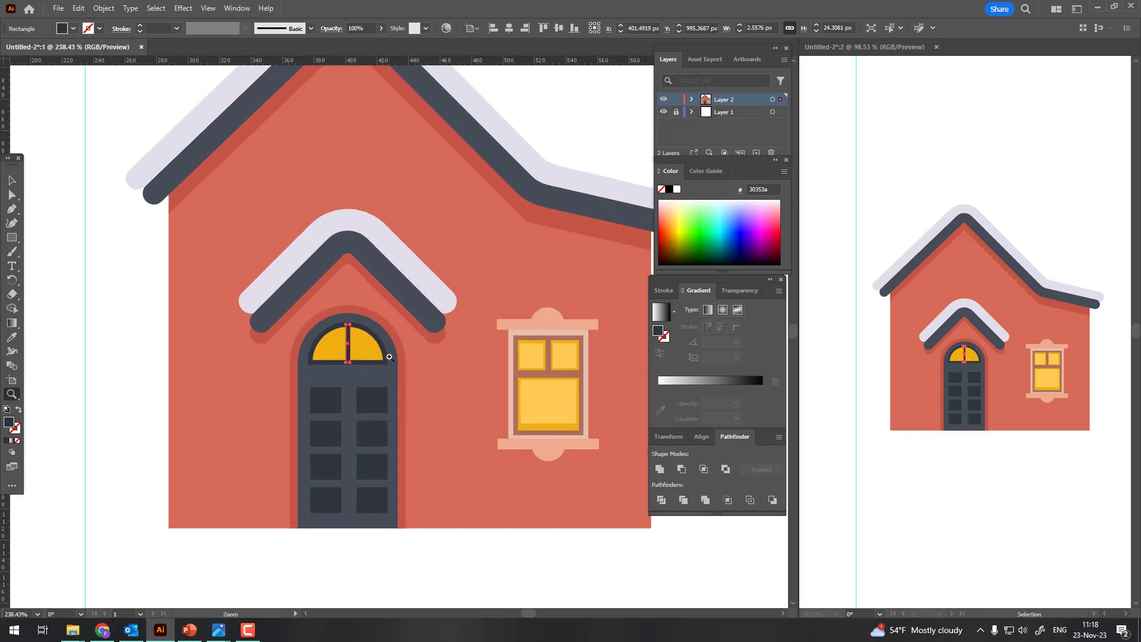
left_click(389, 355, "alt")
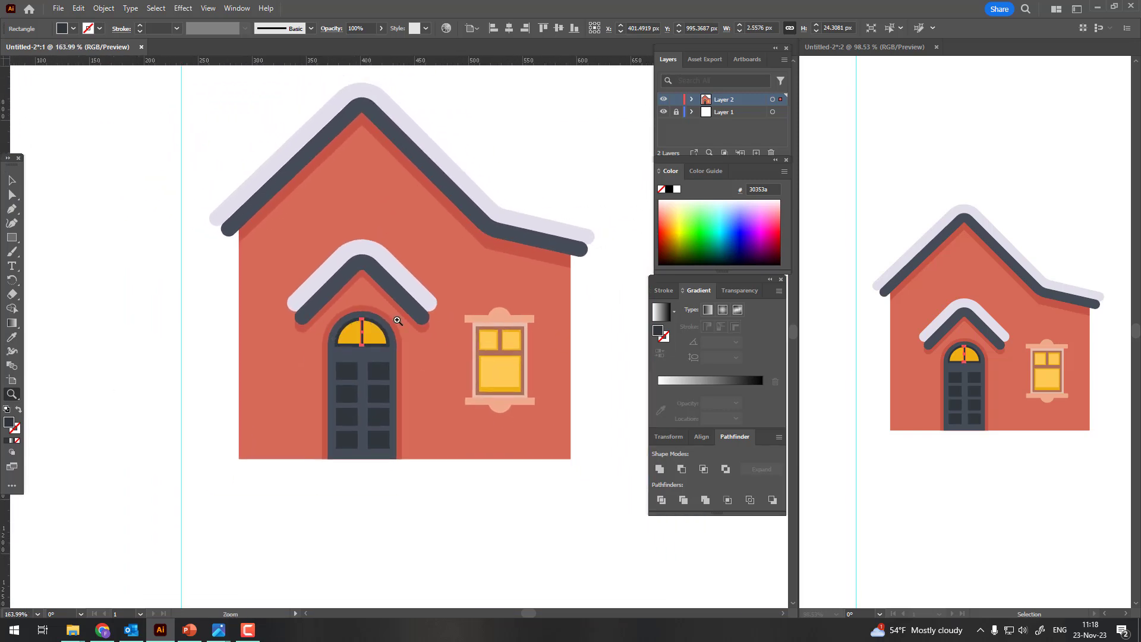
left_click_drag(397, 321, 370, 403)
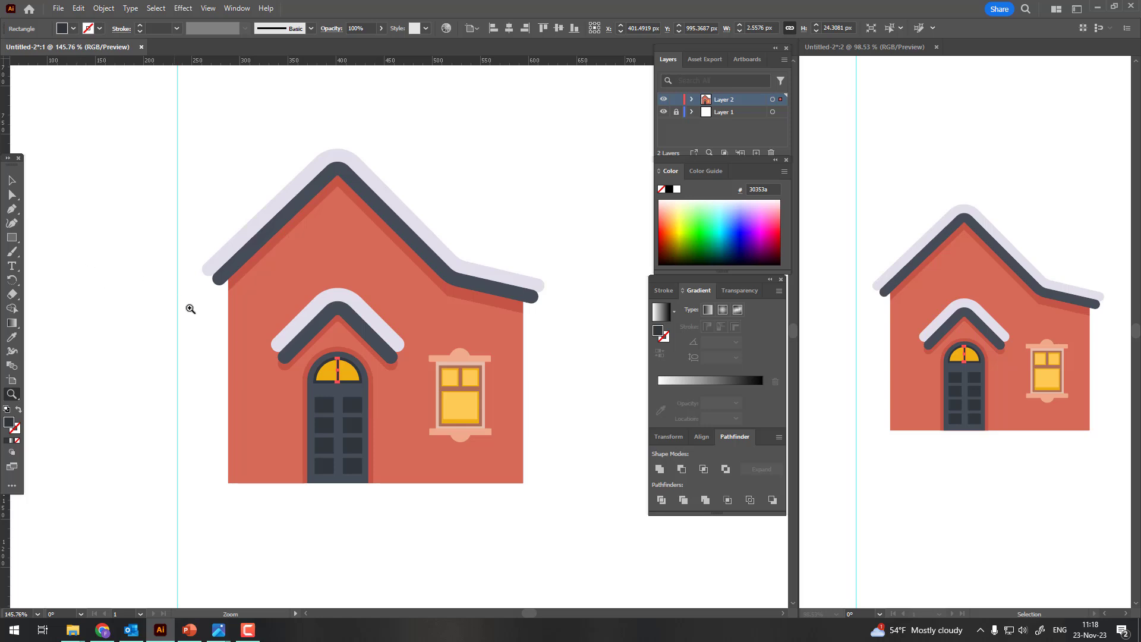
Step: Shift the whole house slightly to the right to make room for the annex
key("v")
left_click(494, 585)
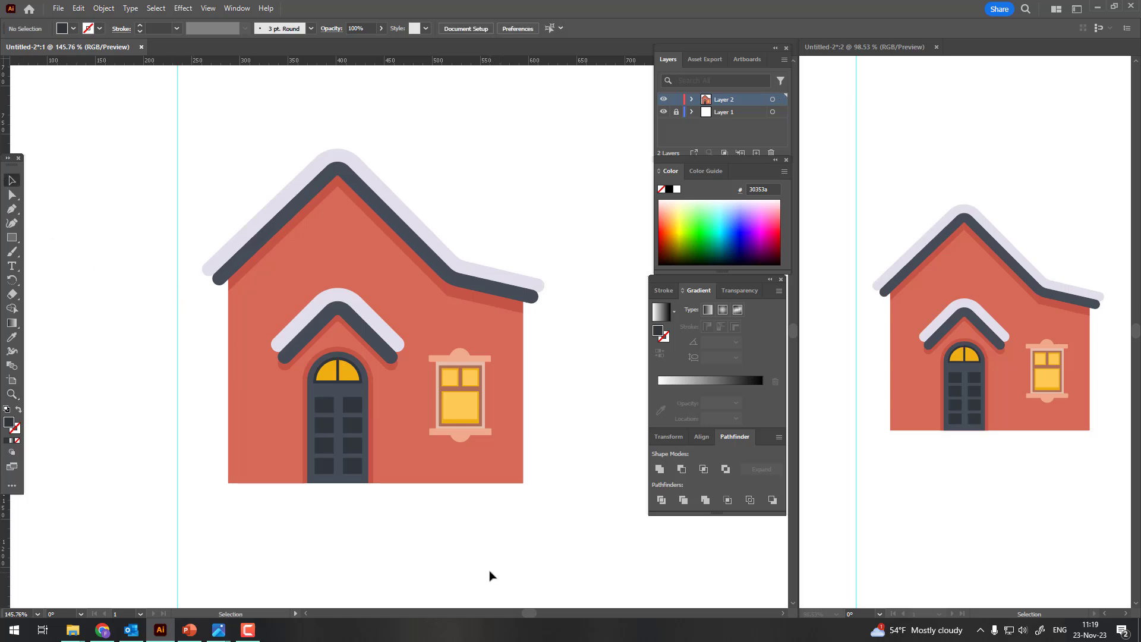
left_click_drag(556, 535, 171, 180)
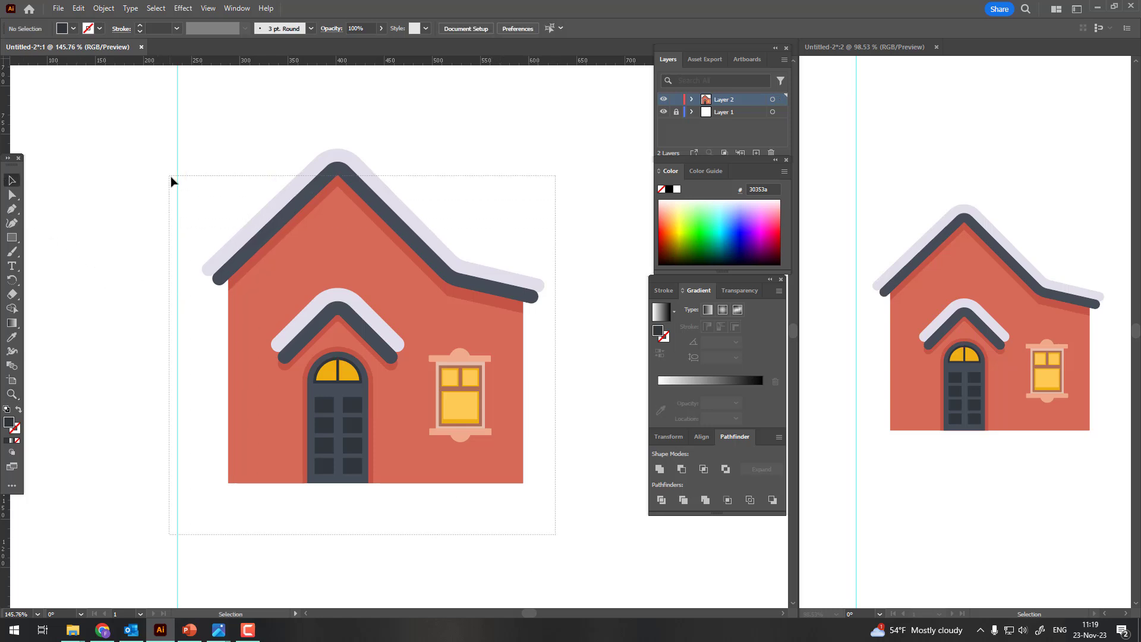
left_click_drag(603, 572, 226, 148)
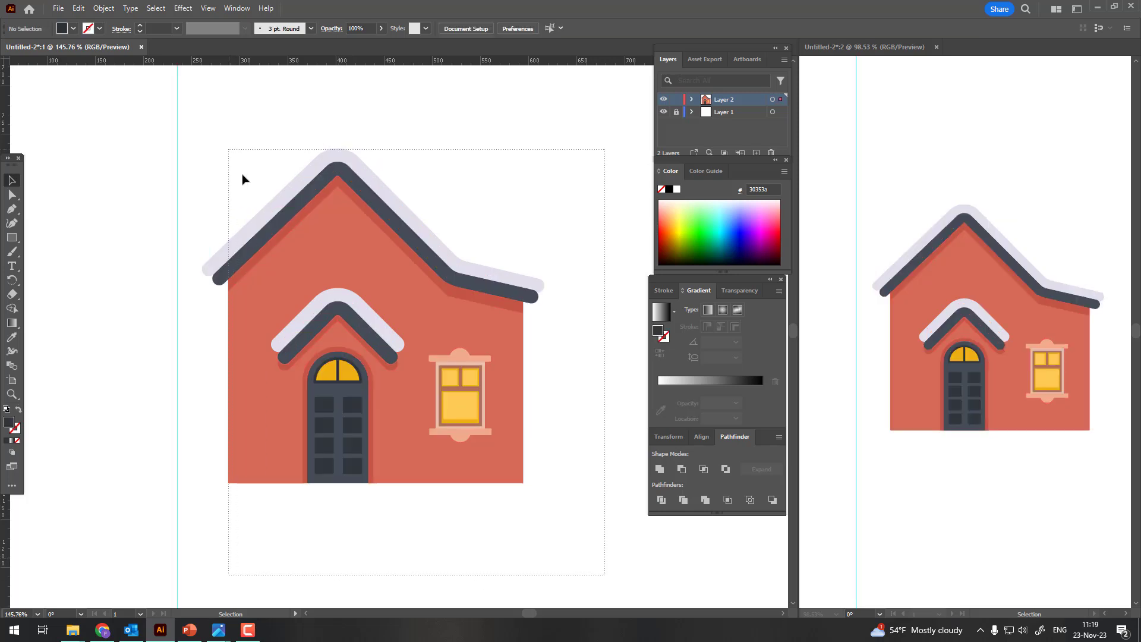
left_click_drag(360, 341, 432, 358)
left_click(204, 402)
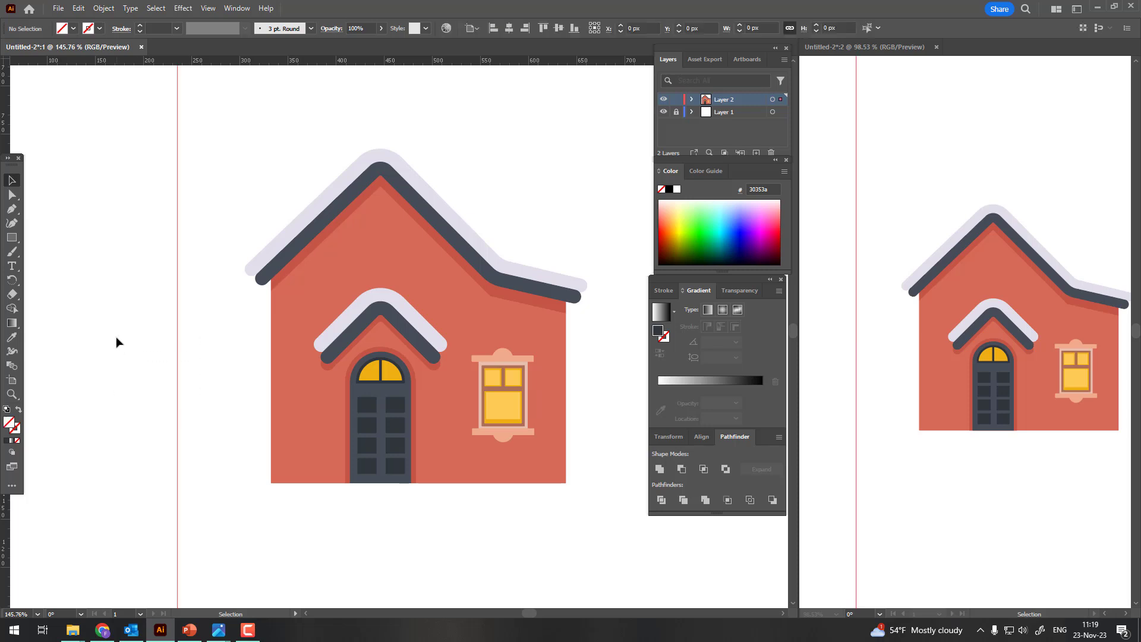
left_click(131, 334)
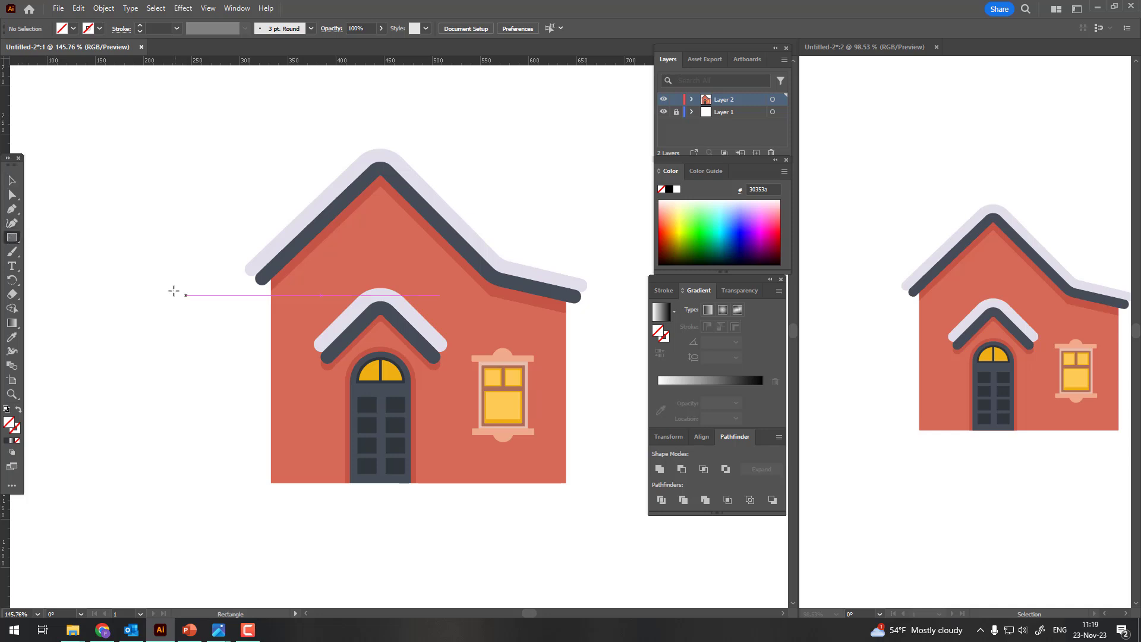
Step: Draw a pale lavender rectangle left of the house and send it behind the house
left_click_drag(174, 291, 264, 334)
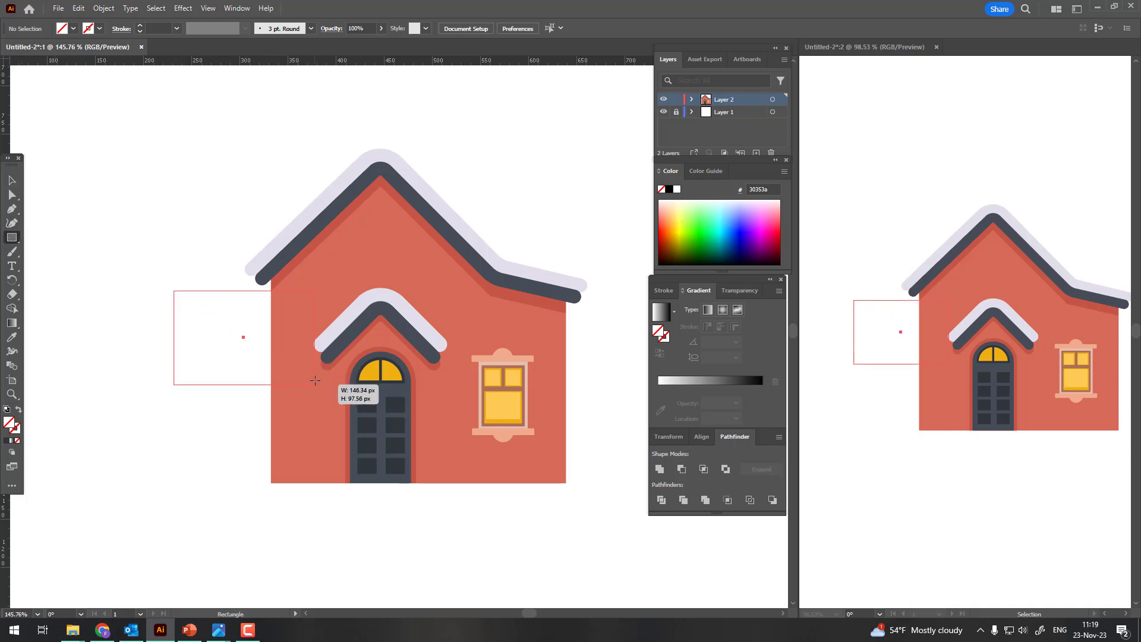
left_click_drag(276, 343, 298, 348)
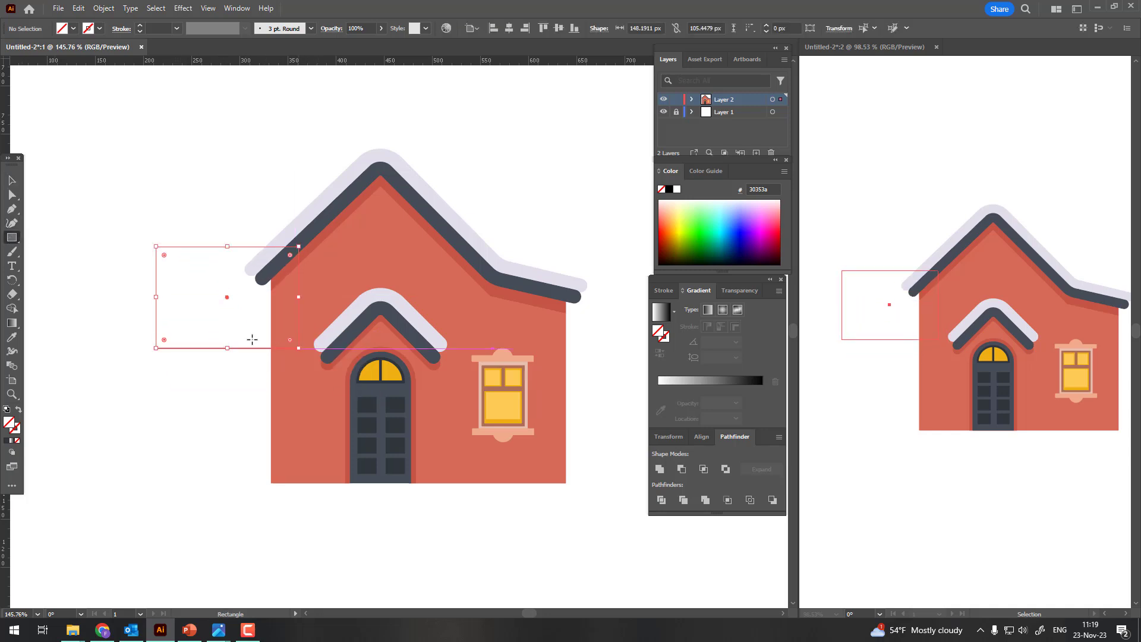
left_click(13, 336)
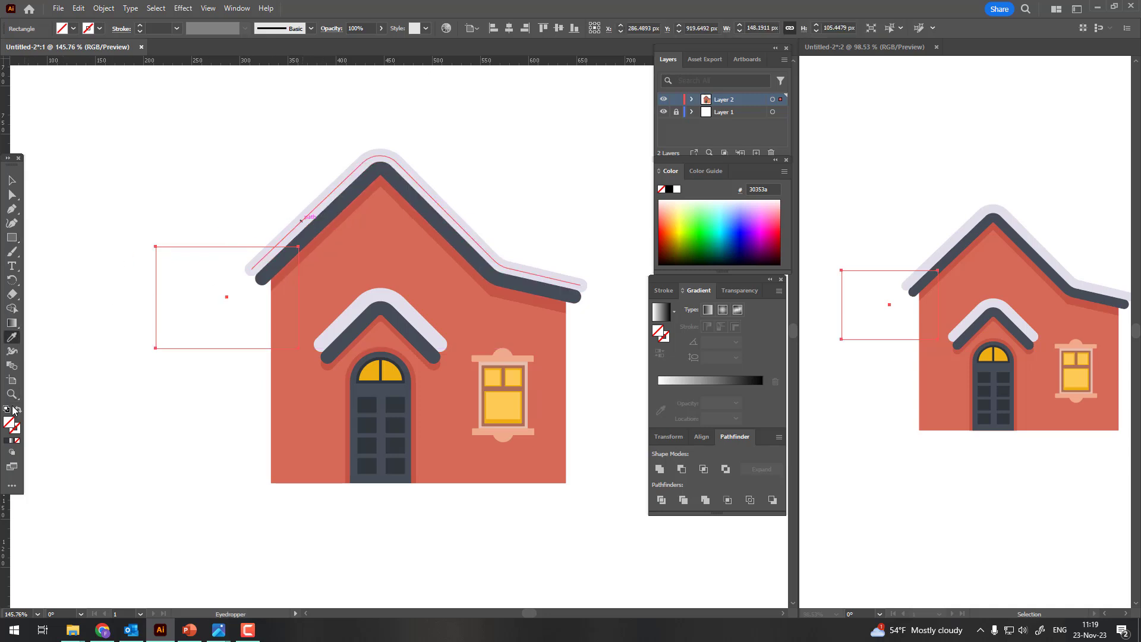
left_click(292, 229)
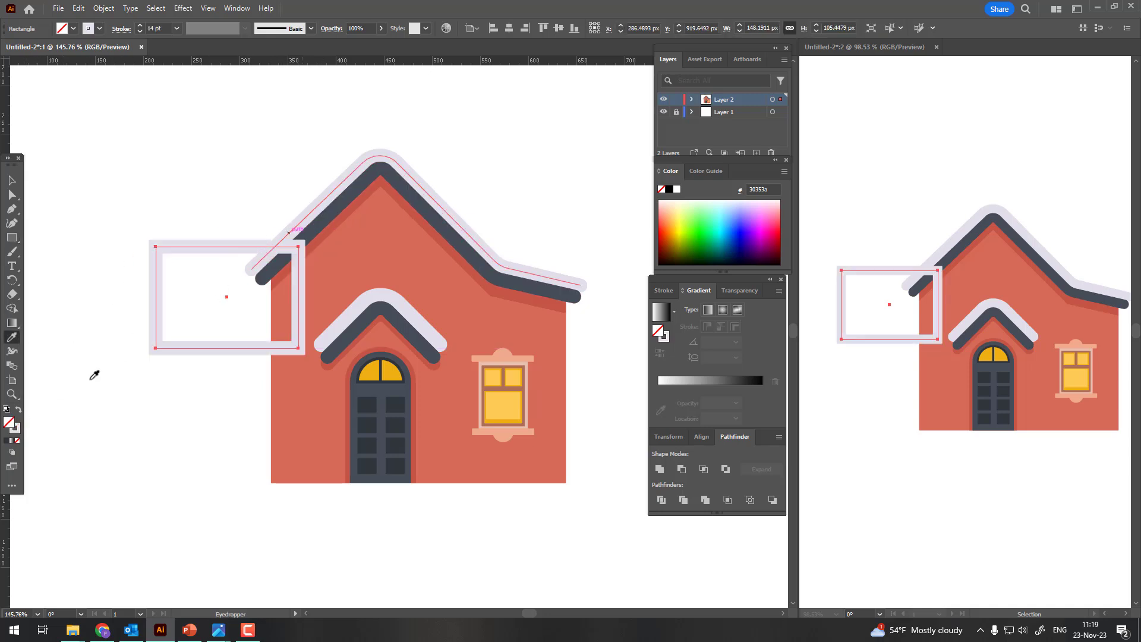
left_click(18, 410)
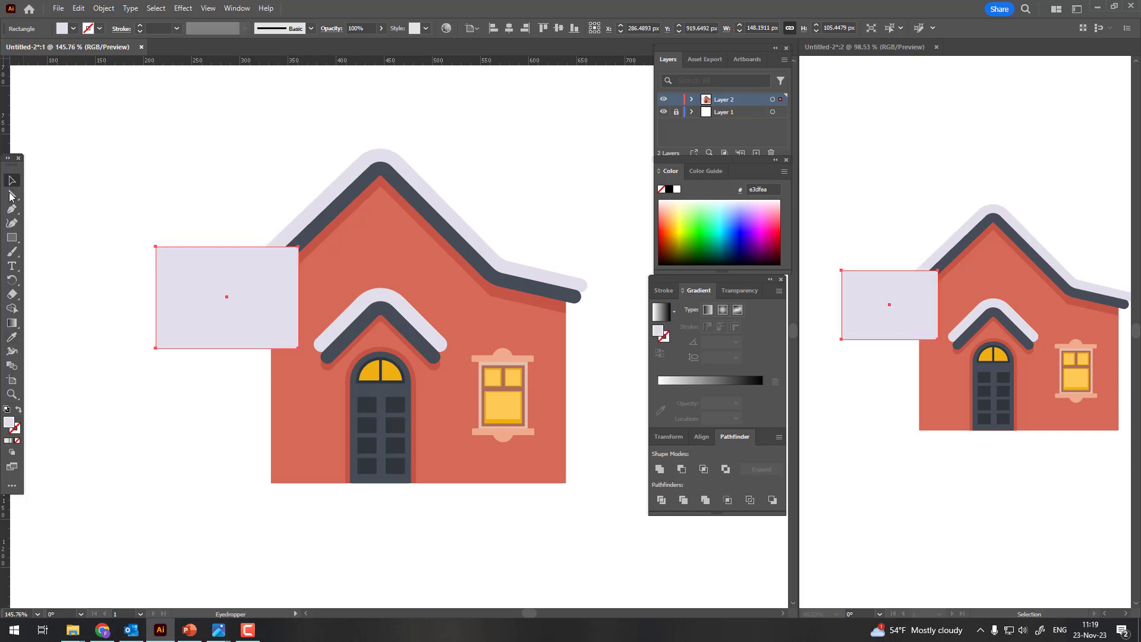
double_click(9, 422)
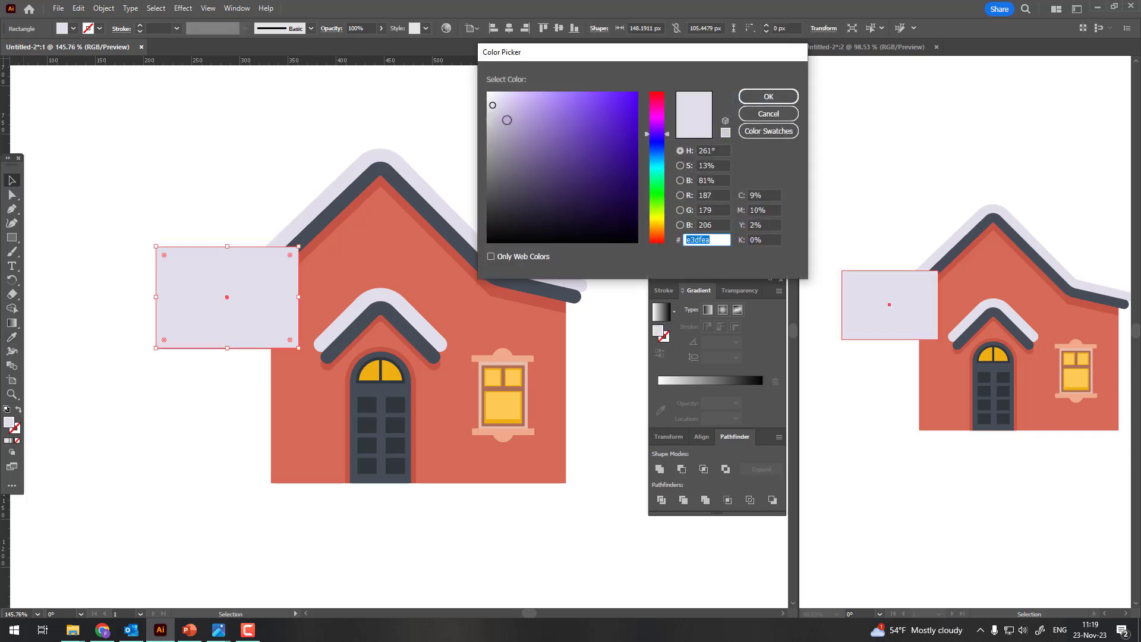
left_click(504, 124)
left_click_drag(502, 121, 505, 105)
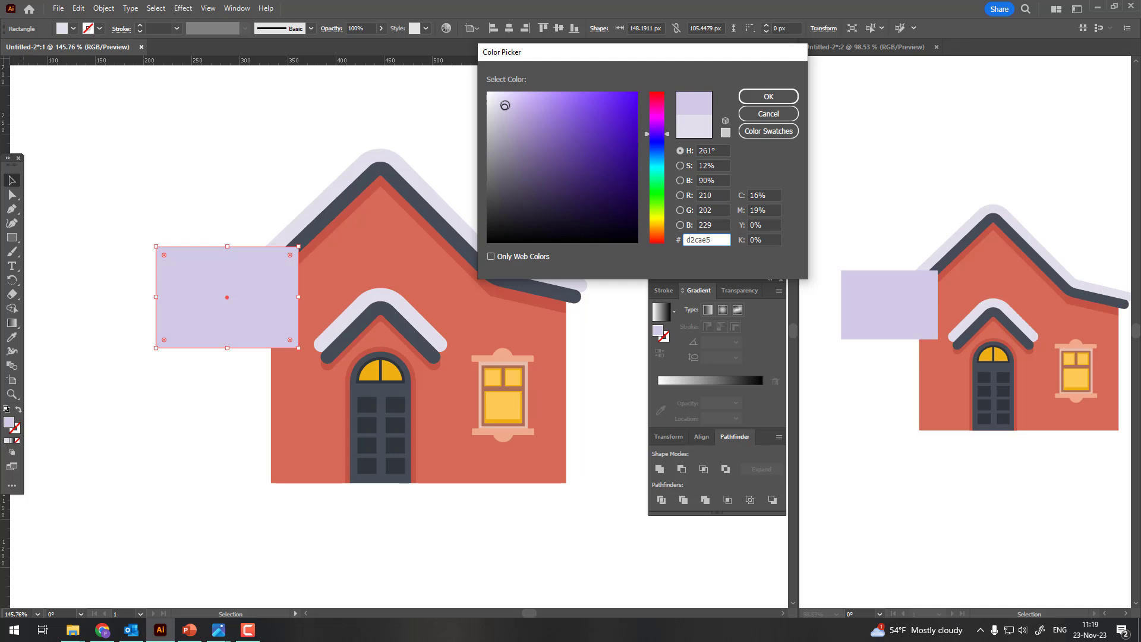
left_click(760, 97)
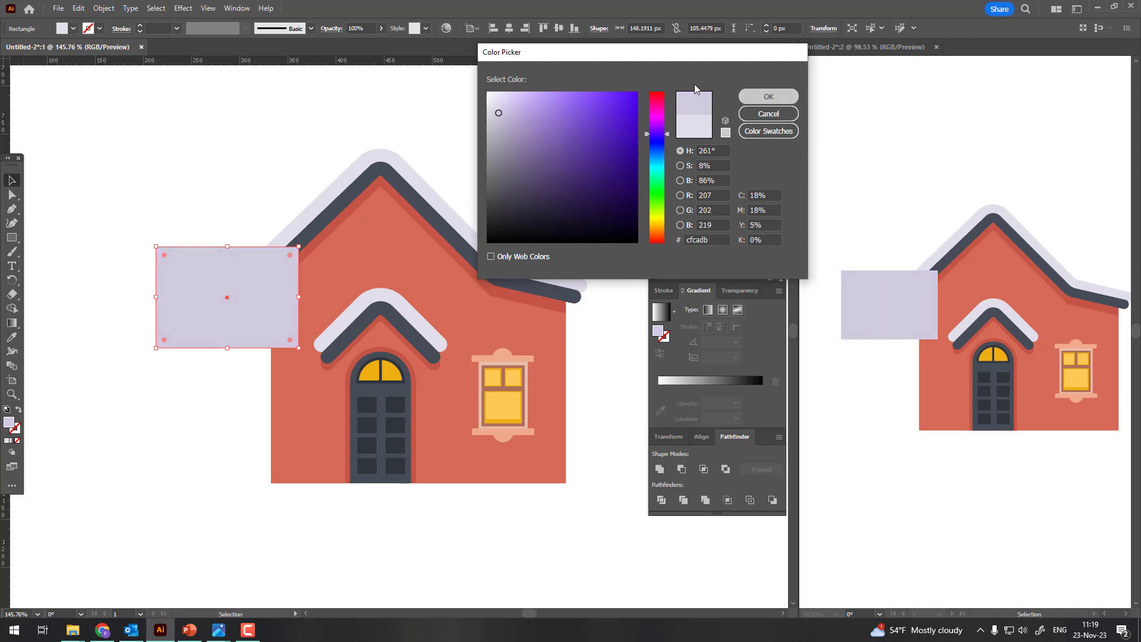
left_click(103, 9)
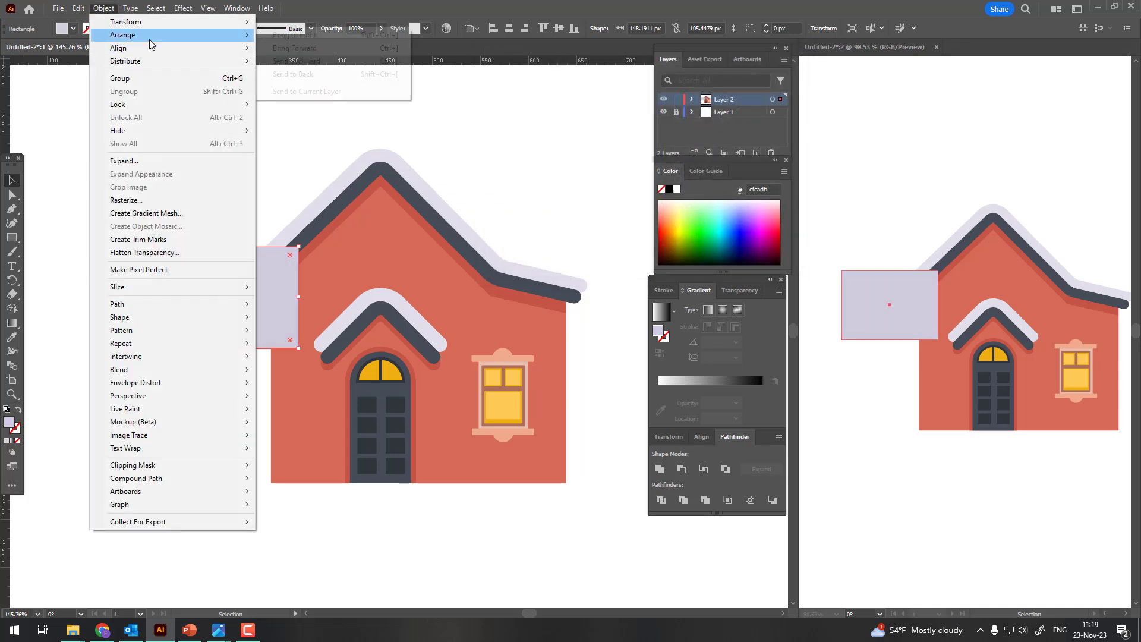
left_click(297, 74)
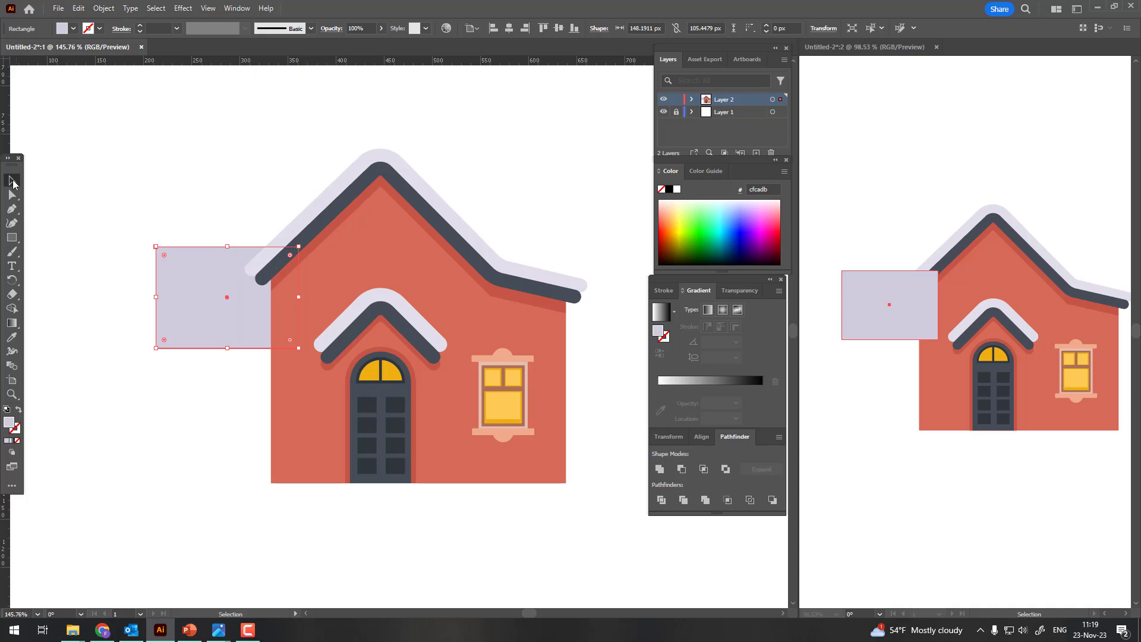
Step: Slant the rectangle's left side and round its bottom-left corner into a side roof shape
key("a")
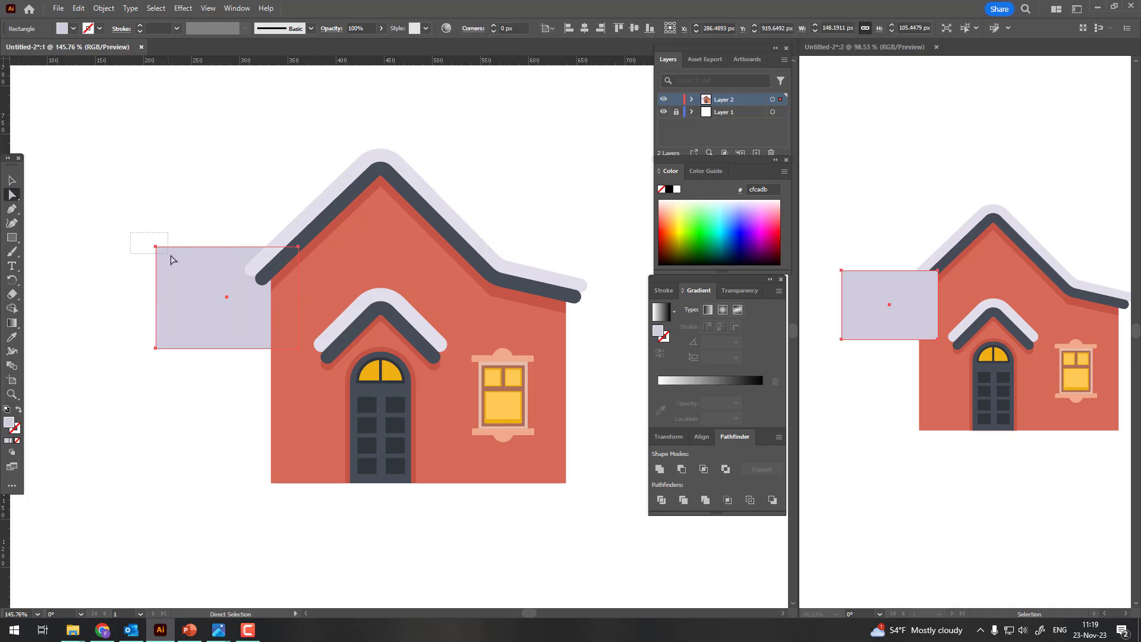
left_click_drag(170, 260, 154, 249)
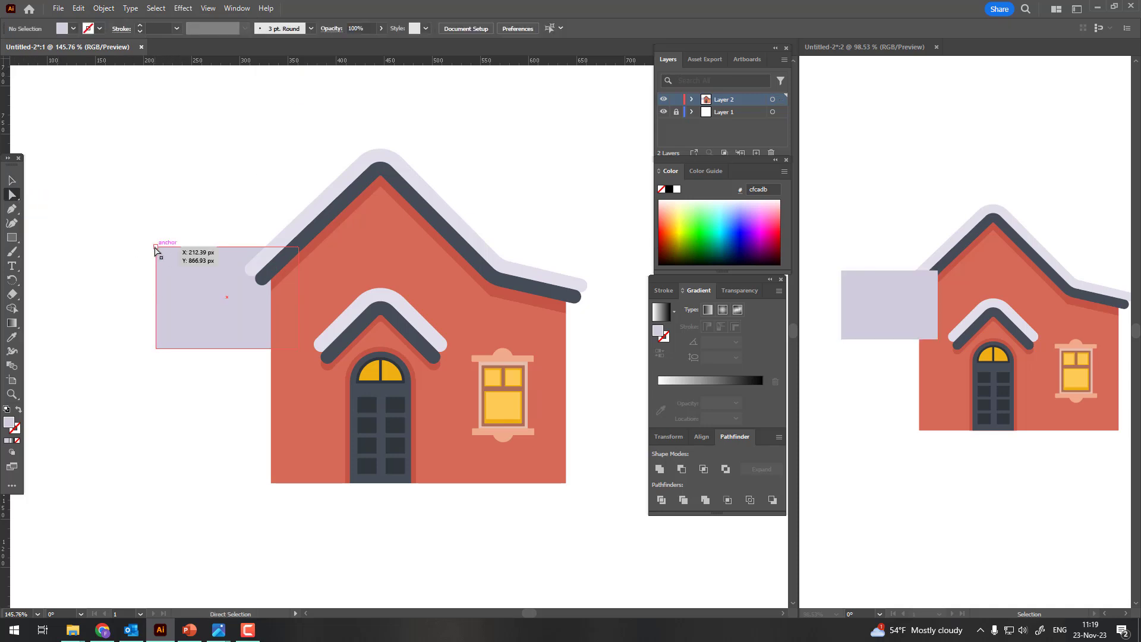
mouse_move(155, 251)
left_mouse_down()
mouse_move(201, 248)
mouse_move(224, 263)
left_mouse_up()
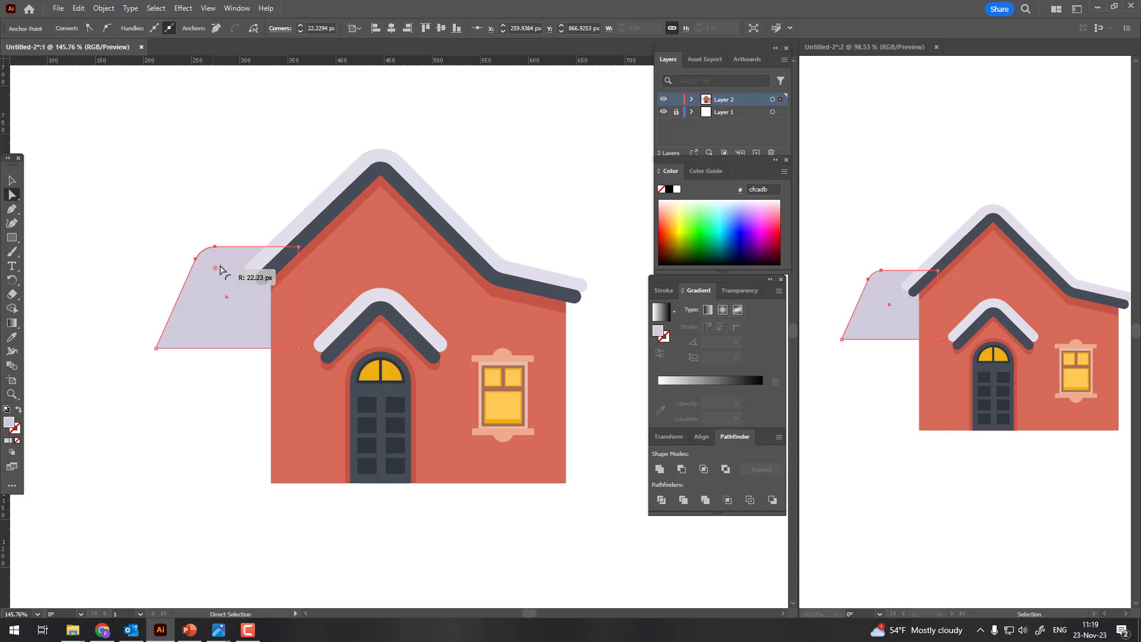
left_click(200, 326)
left_click(156, 348)
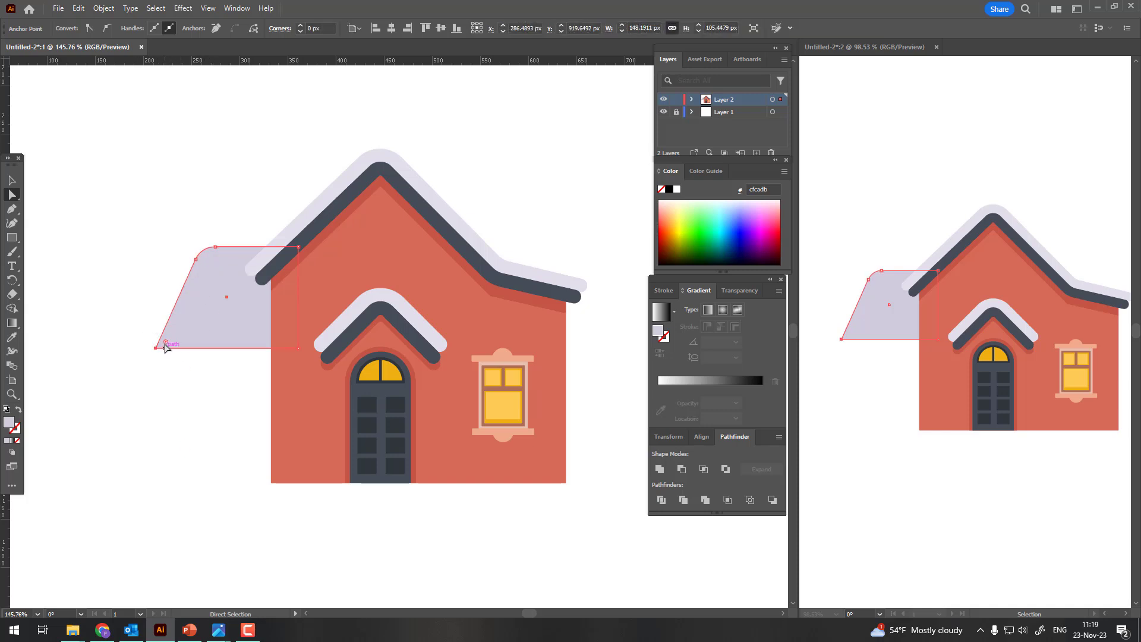
left_click_drag(163, 343, 322, 366)
Step: Send the darker lavender roof pieces back, Divide them, and delete the leftover lower strip
key("m")
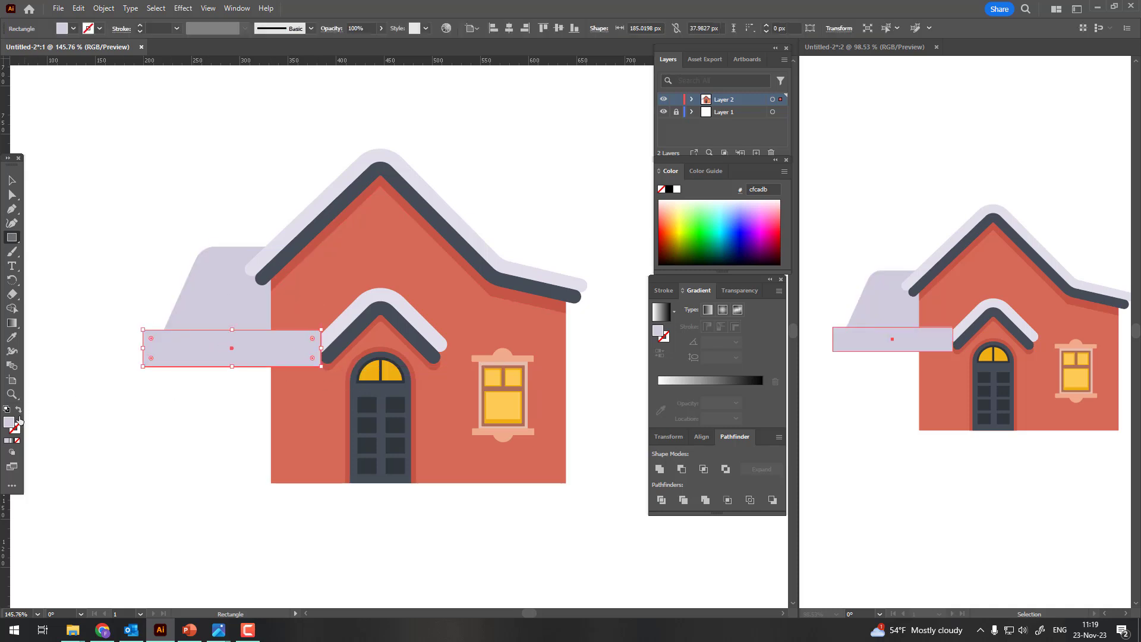
double_click(7, 424)
type("bdb8cc")
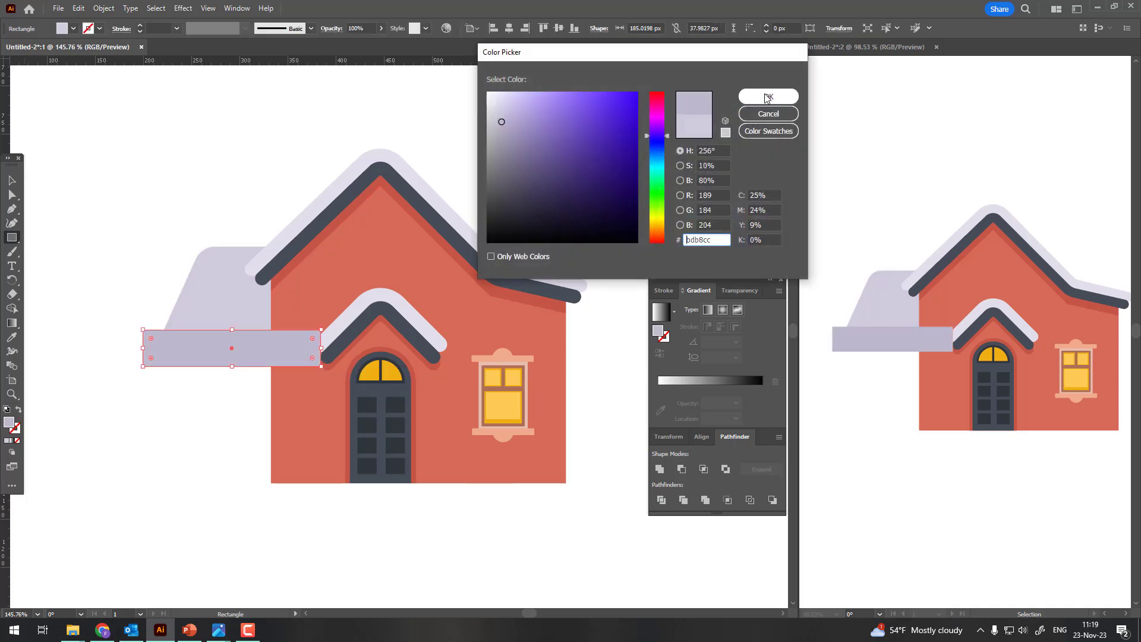
left_click(768, 96)
key("v")
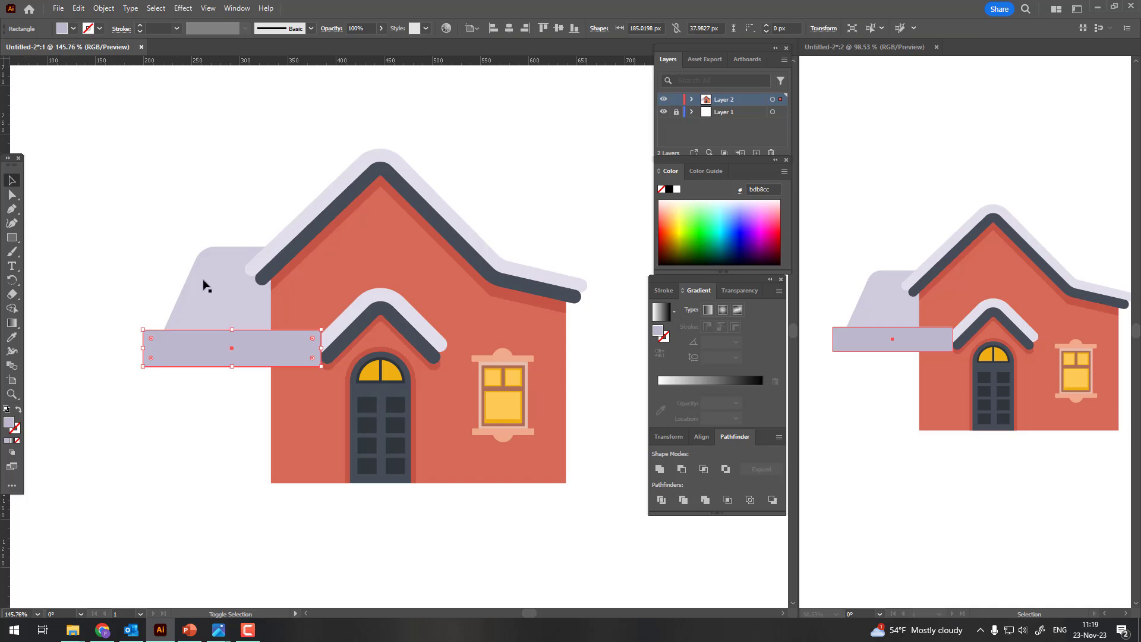
left_click(204, 286, "shift")
left_click(104, 8)
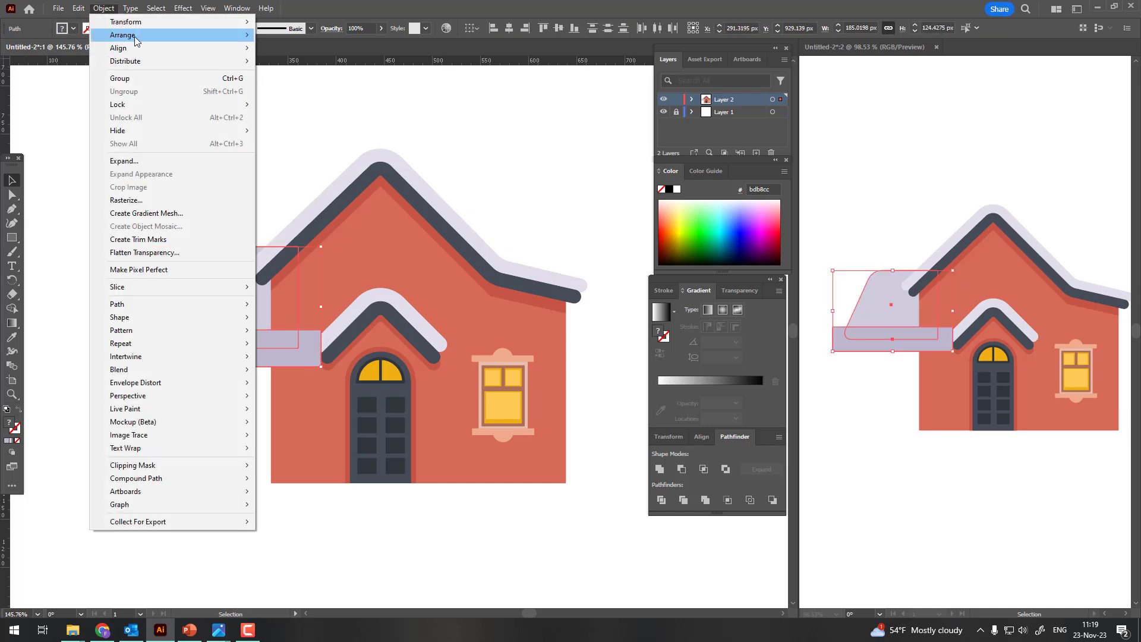
mouse_move(123, 34)
left_click(294, 77)
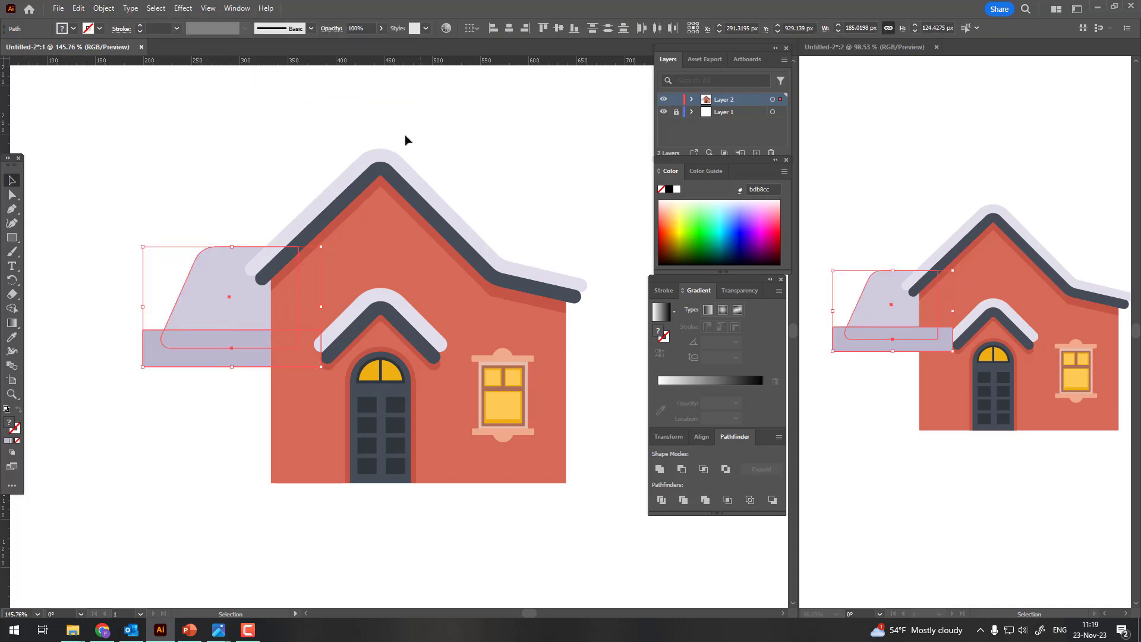
left_click(660, 501)
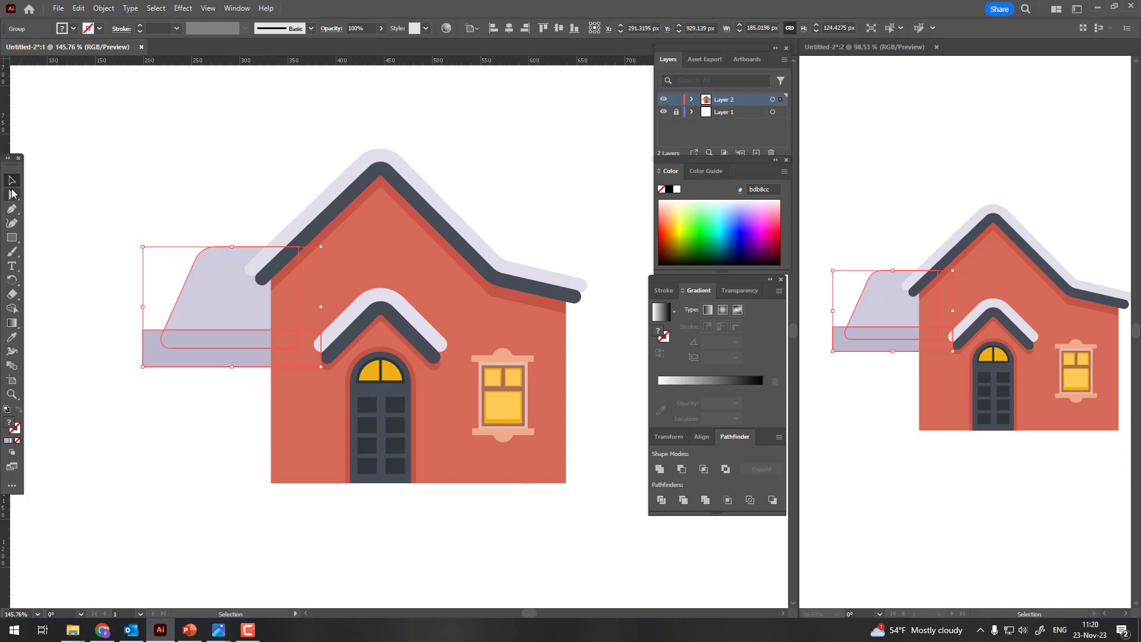
left_click(12, 194)
left_click(206, 361)
key("Delete")
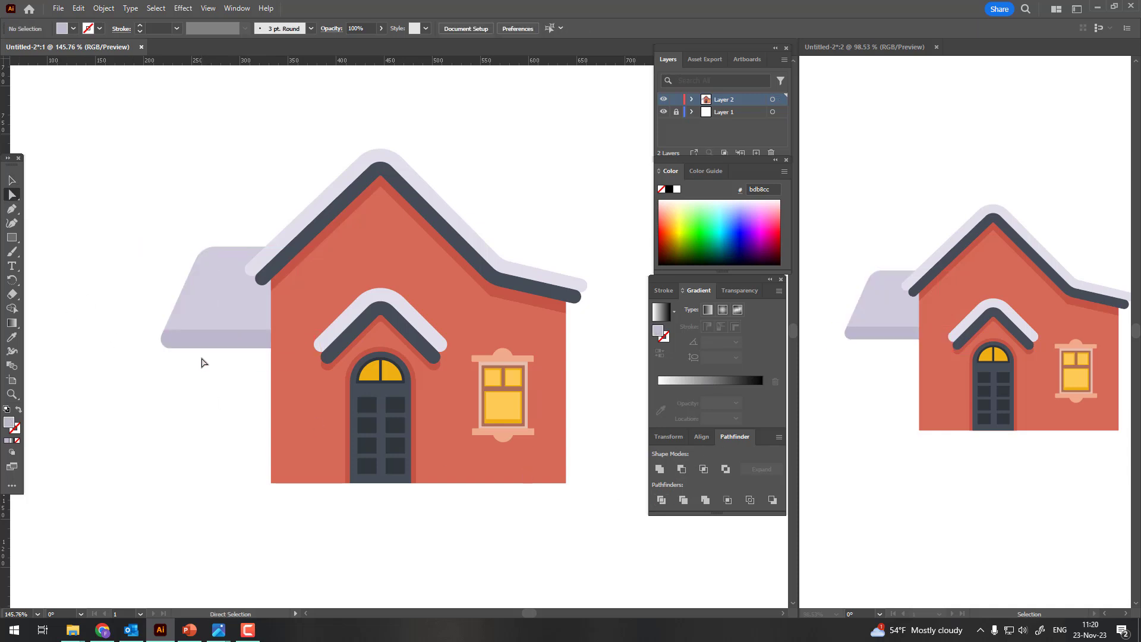
Step: Draw a dark grey strip along the side roof's lower edge and send it to the back
left_click(14, 239)
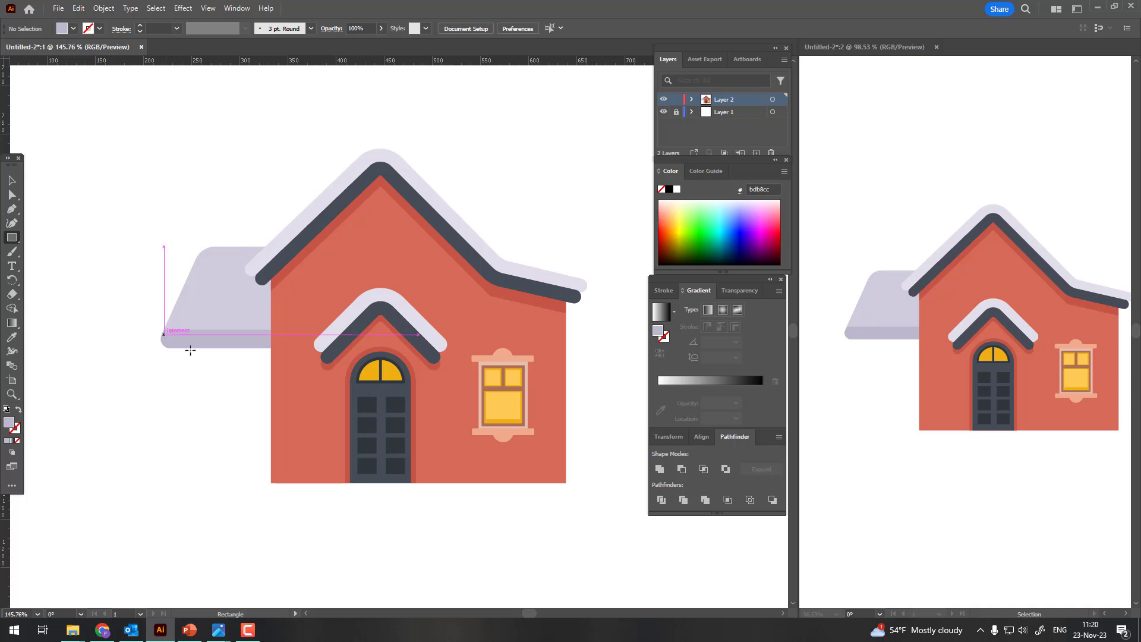
left_click_drag(164, 334, 286, 362)
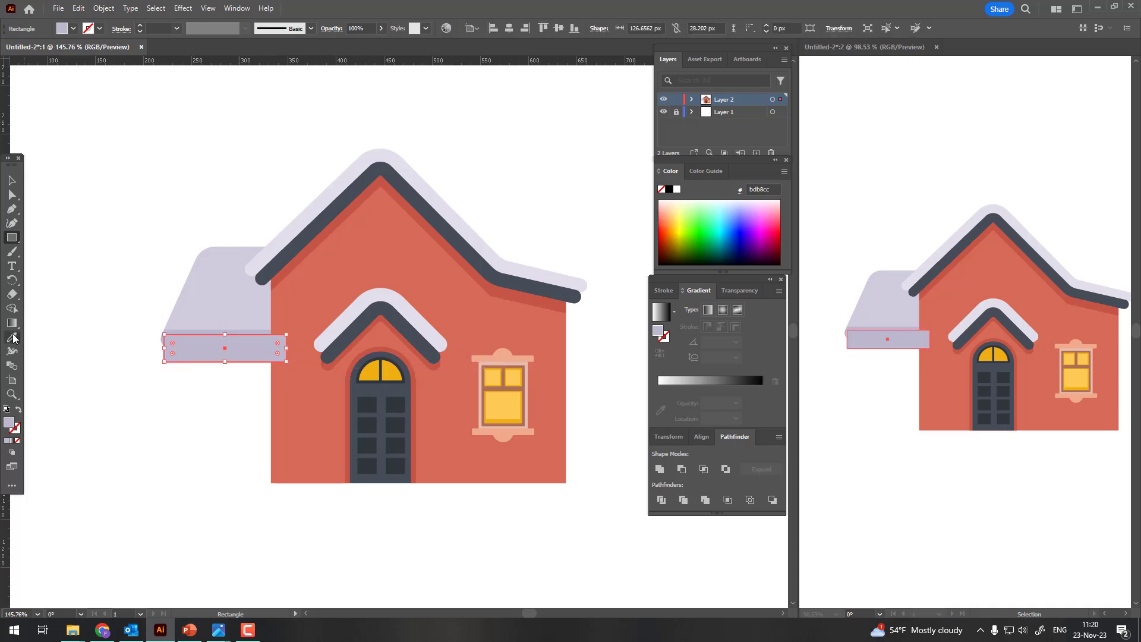
left_click(13, 338)
left_click(341, 337)
left_click(12, 180)
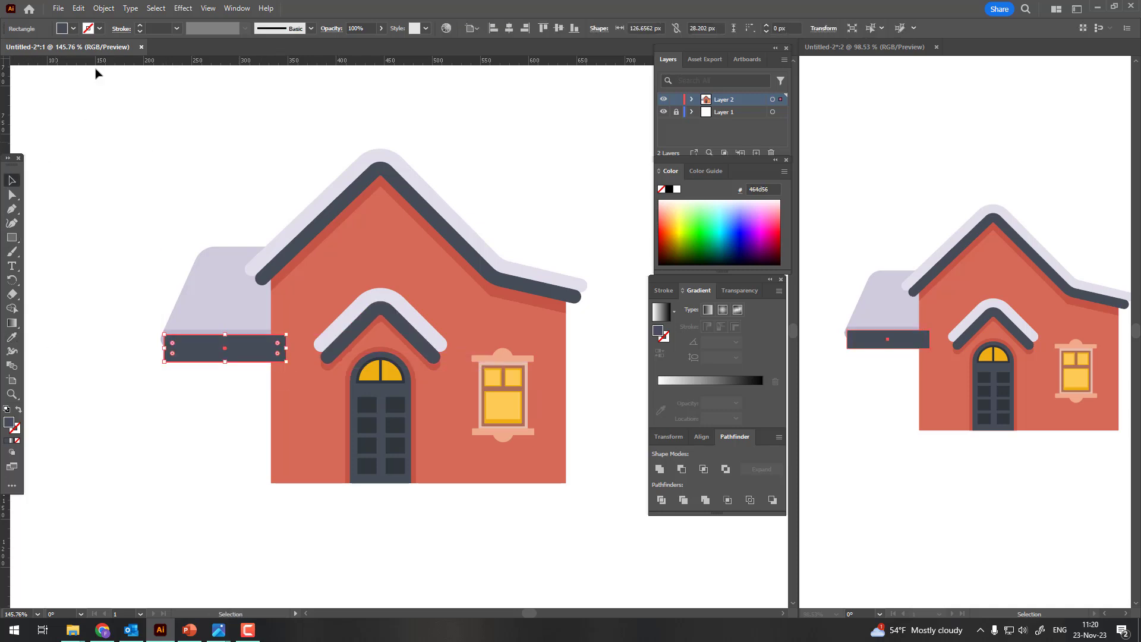
left_click(103, 8)
left_click(286, 76)
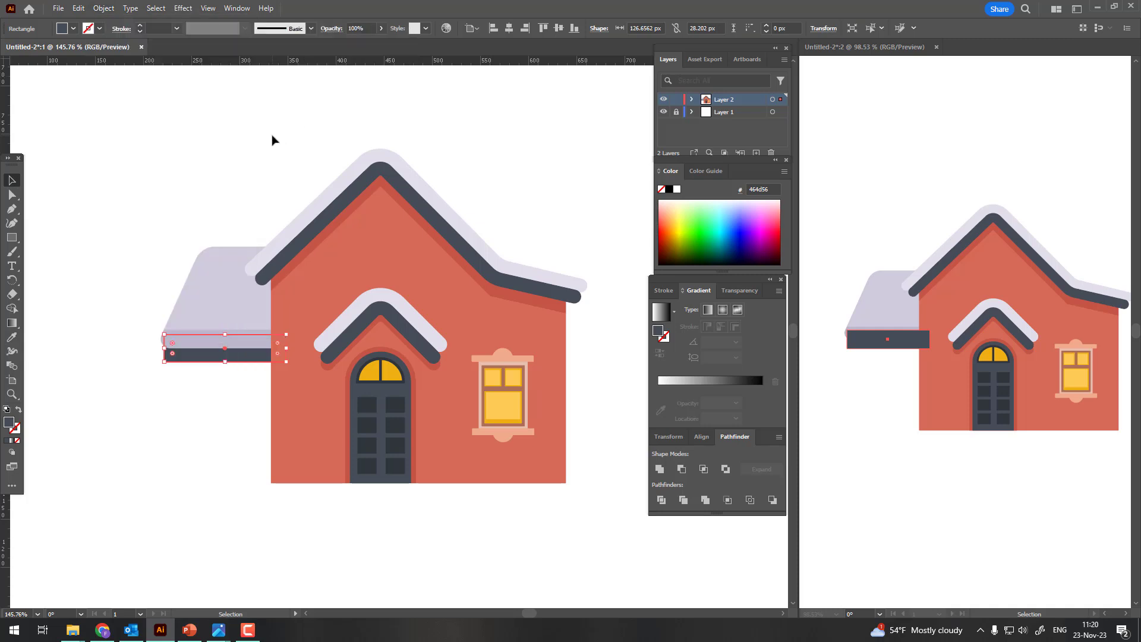
left_click(271, 140)
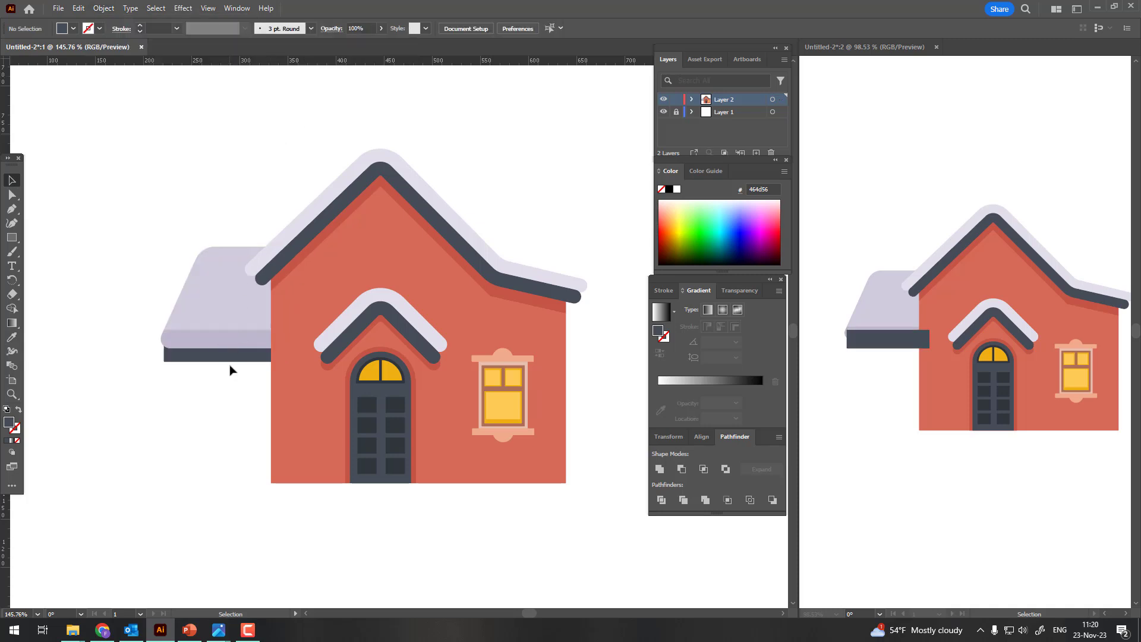
Step: Round the strip's bottom-left corner and nudge the strip up two steps
left_click(12, 194)
left_click(165, 353)
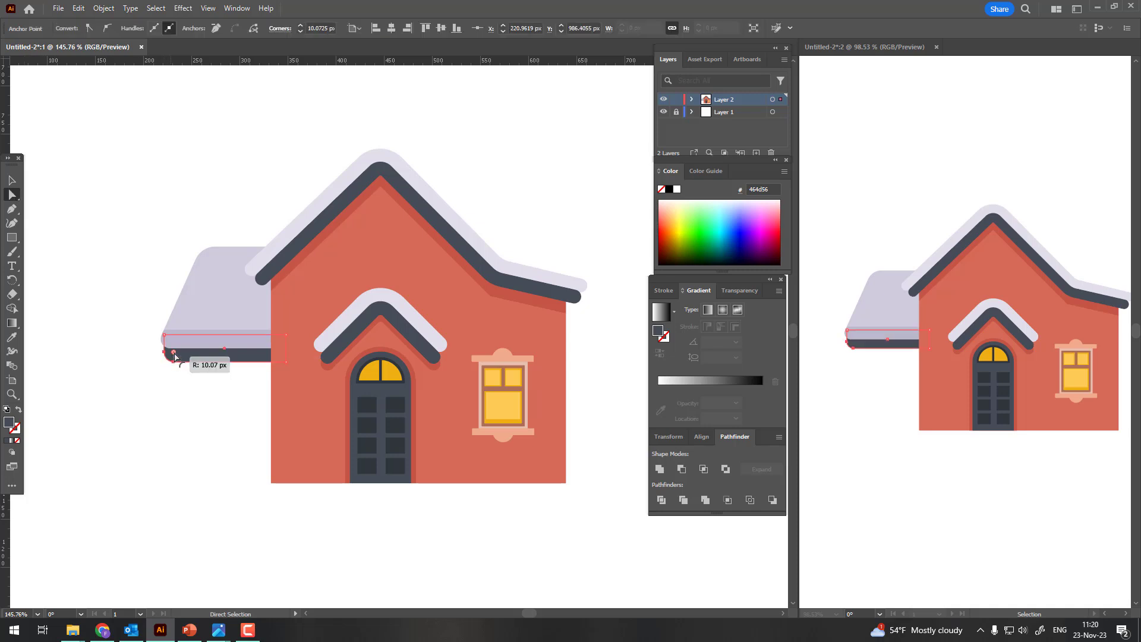
left_click_drag(171, 356, 173, 356)
left_click(220, 381)
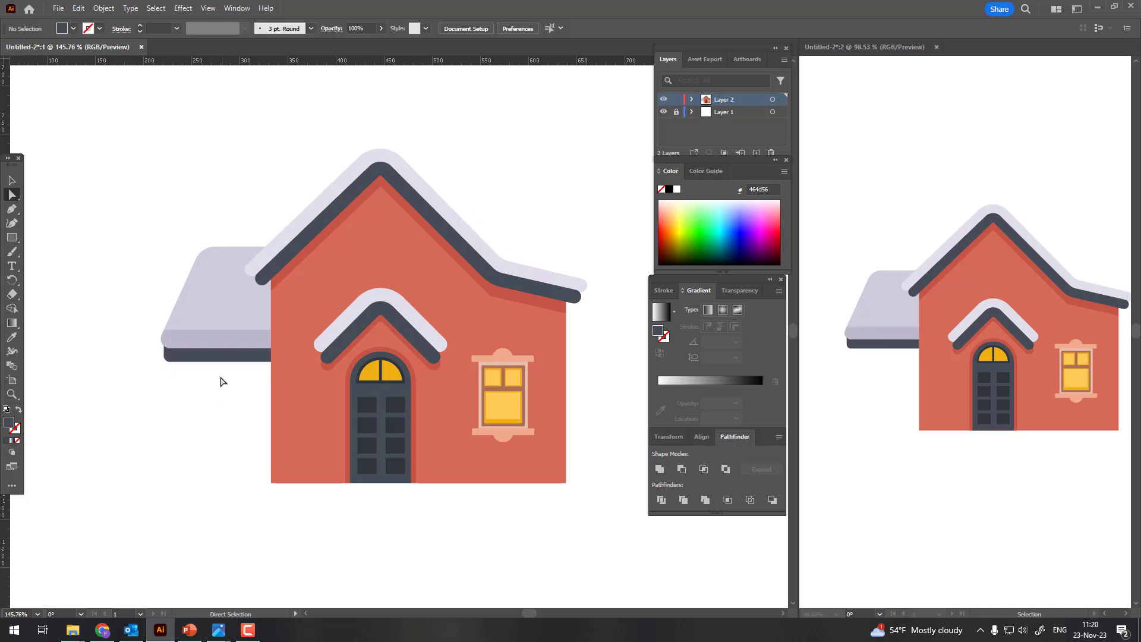
left_click(214, 360)
key("Up")
key("Up")
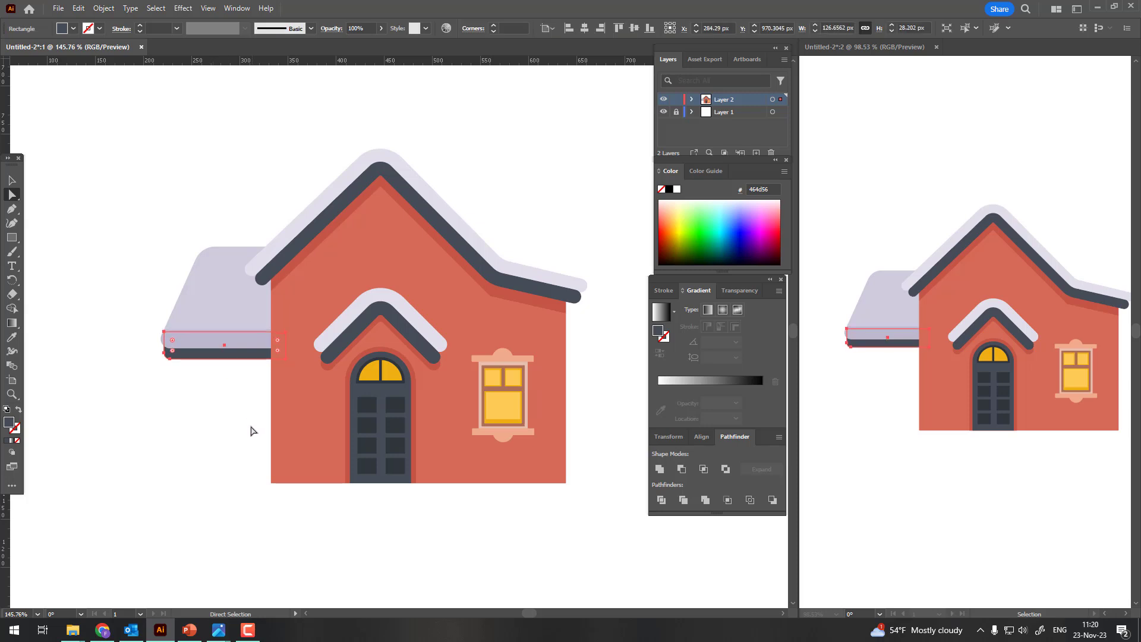
key("Up")
left_click(248, 427)
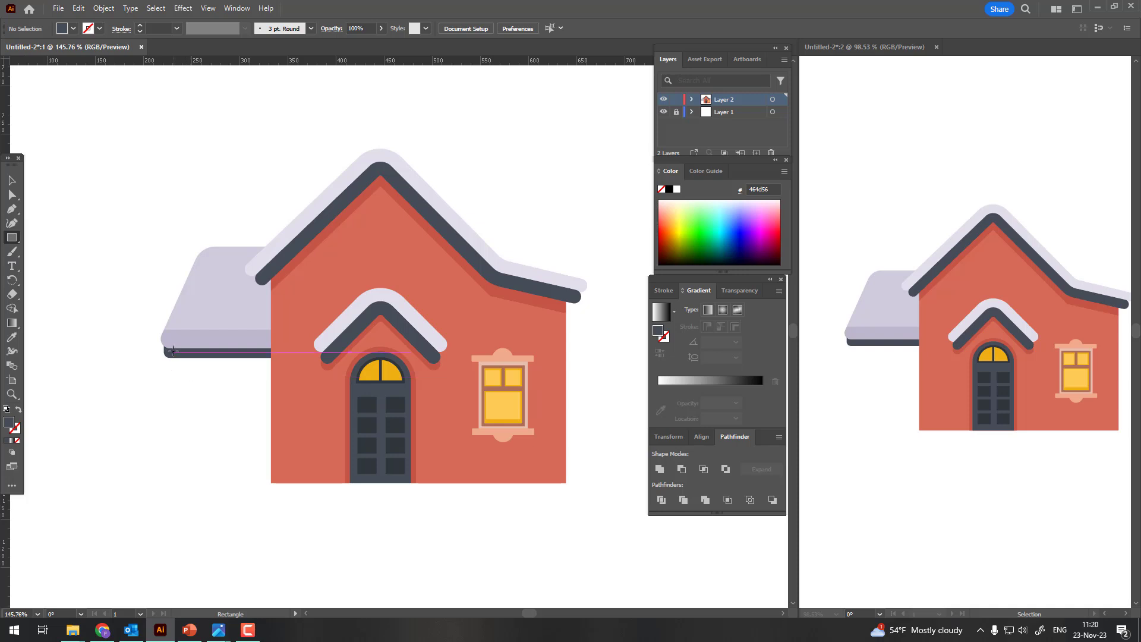
Step: Draw the side wall below the dark strip in the house's shaded red, behind the roof
left_click_drag(178, 355, 284, 483)
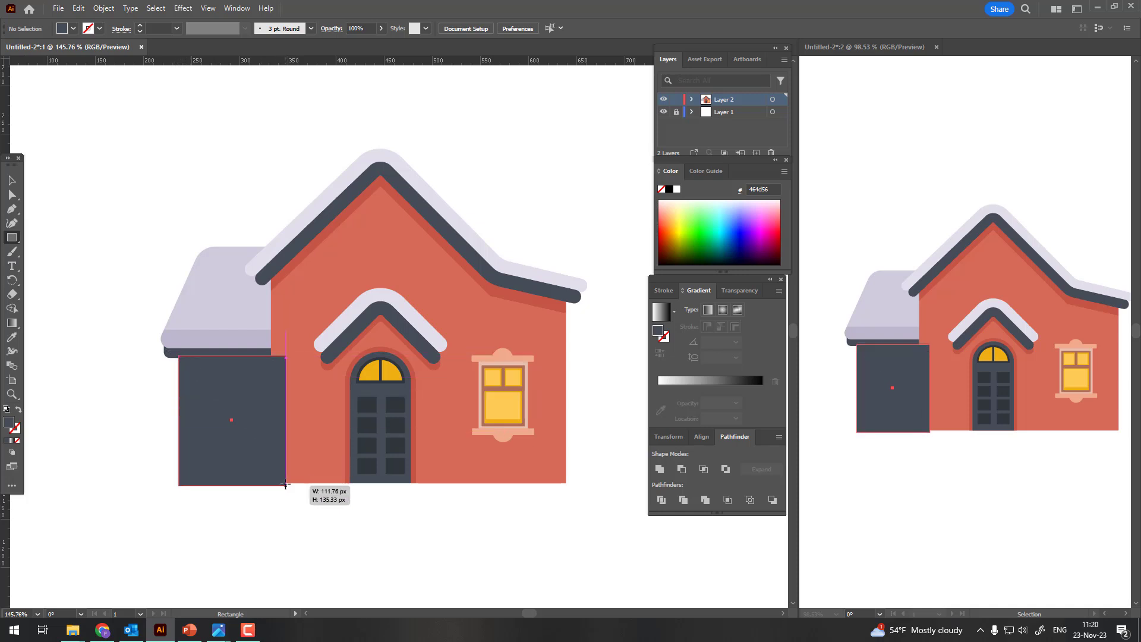
key("i")
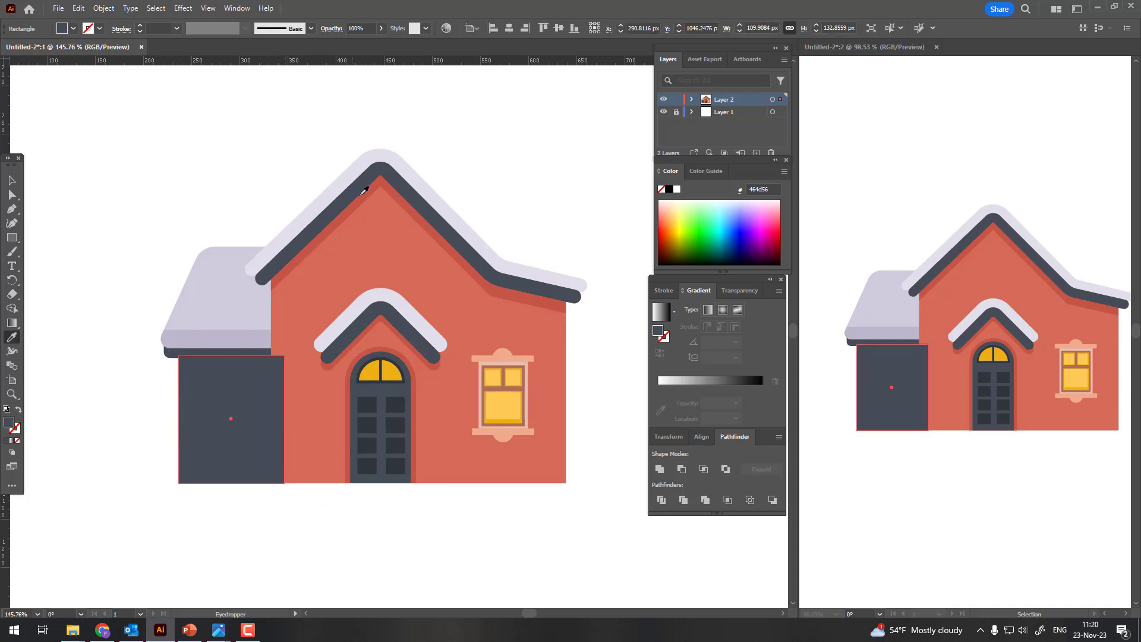
left_click(344, 218)
left_click(11, 180)
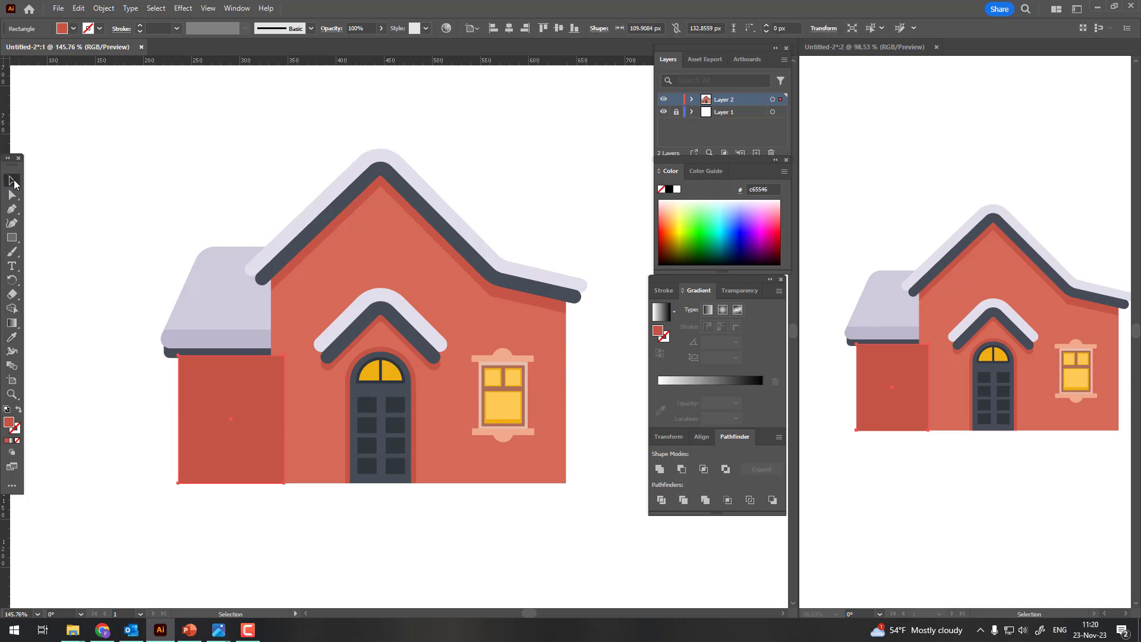
left_click(103, 9)
left_click(297, 75)
left_click(253, 153)
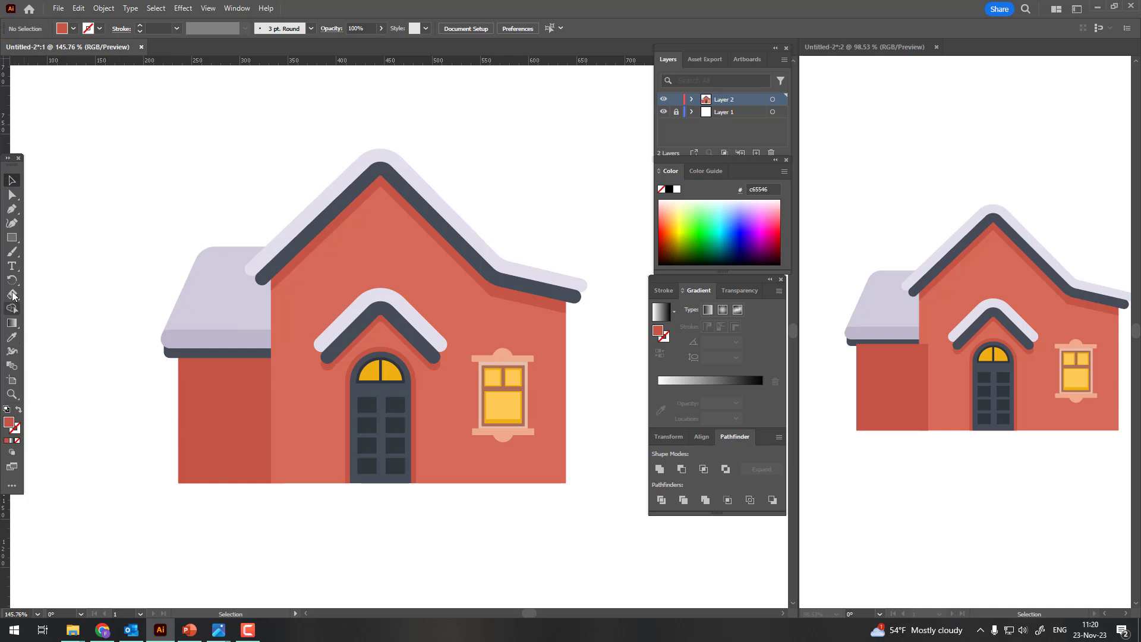
Step: Draw a small darker red brick on the side wall
key("m")
left_click_drag(190, 390, 214, 399)
double_click(9, 422)
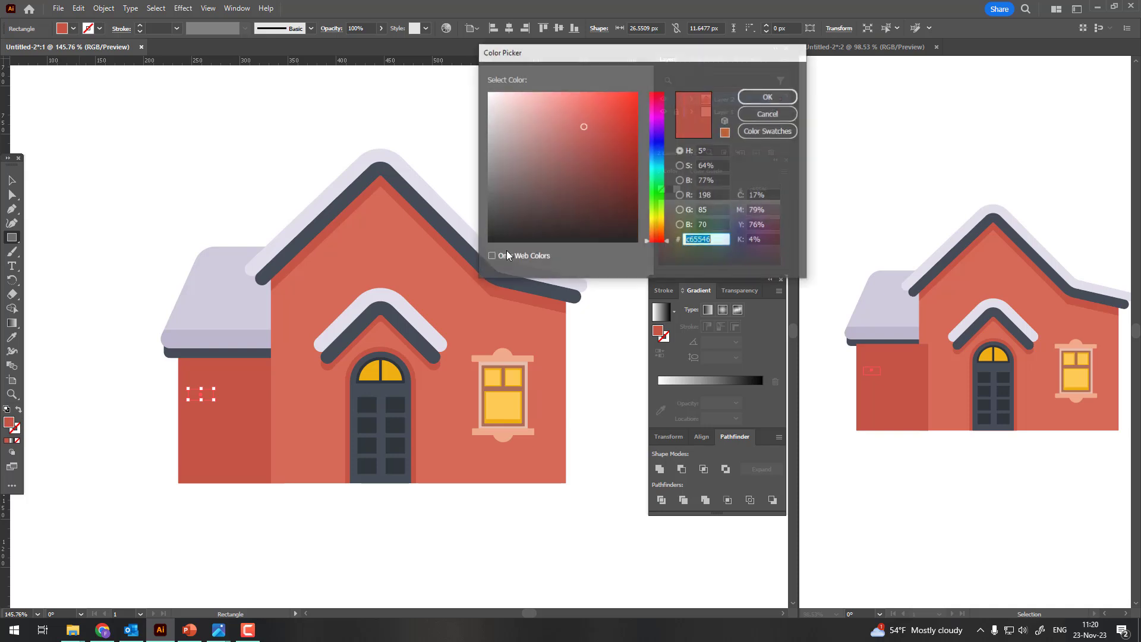
left_click(590, 135)
key("Return")
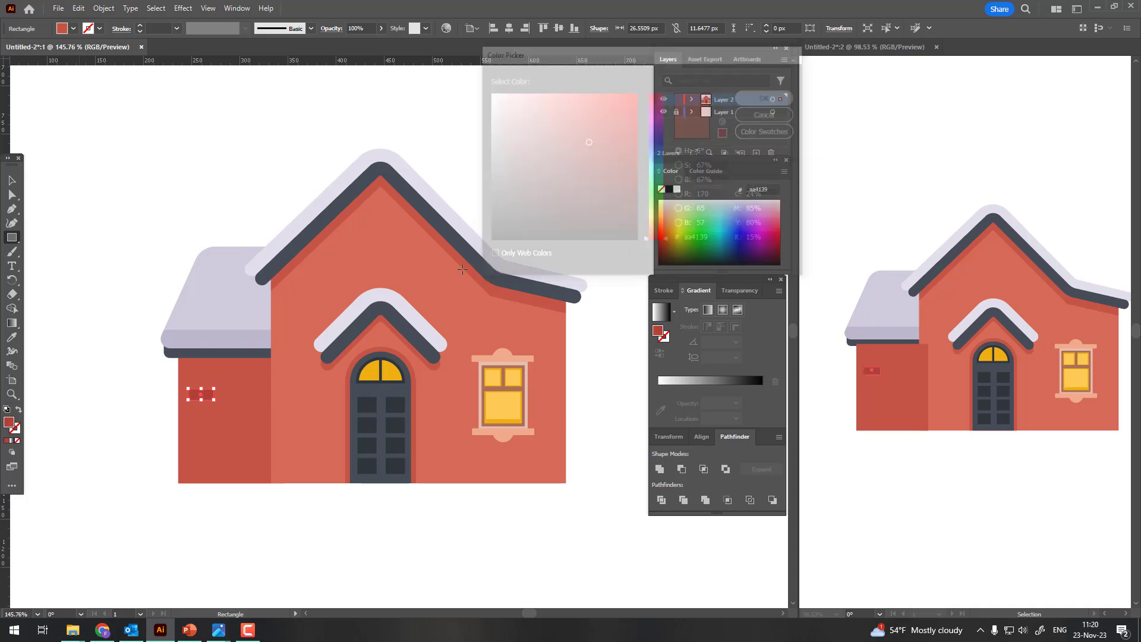
Step: Copy the brick to several spots across the side wall, giving the top one the lighter wall colour
scroll(230, 382, "up", 3)
left_click_drag(229, 382, 215, 380)
left_click(12, 180)
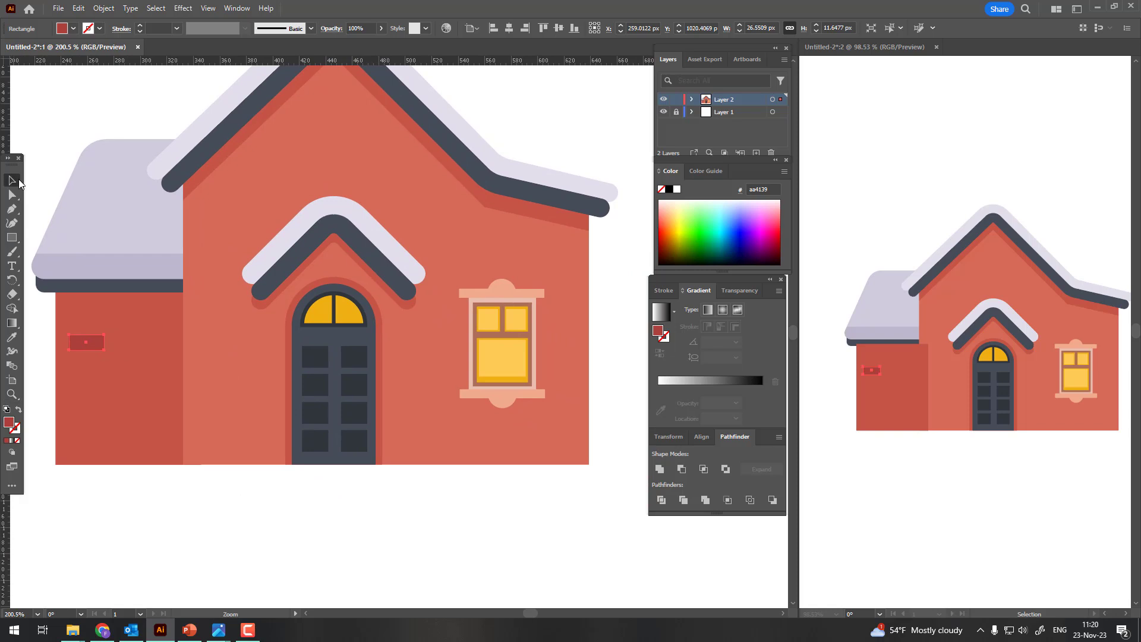
left_click(101, 344)
mouse_move(101, 345)
left_mouse_down()
mouse_move(179, 429)
mouse_move(161, 346)
mouse_move(167, 301)
mouse_move(56, 305)
left_mouse_up()
left_click(173, 512)
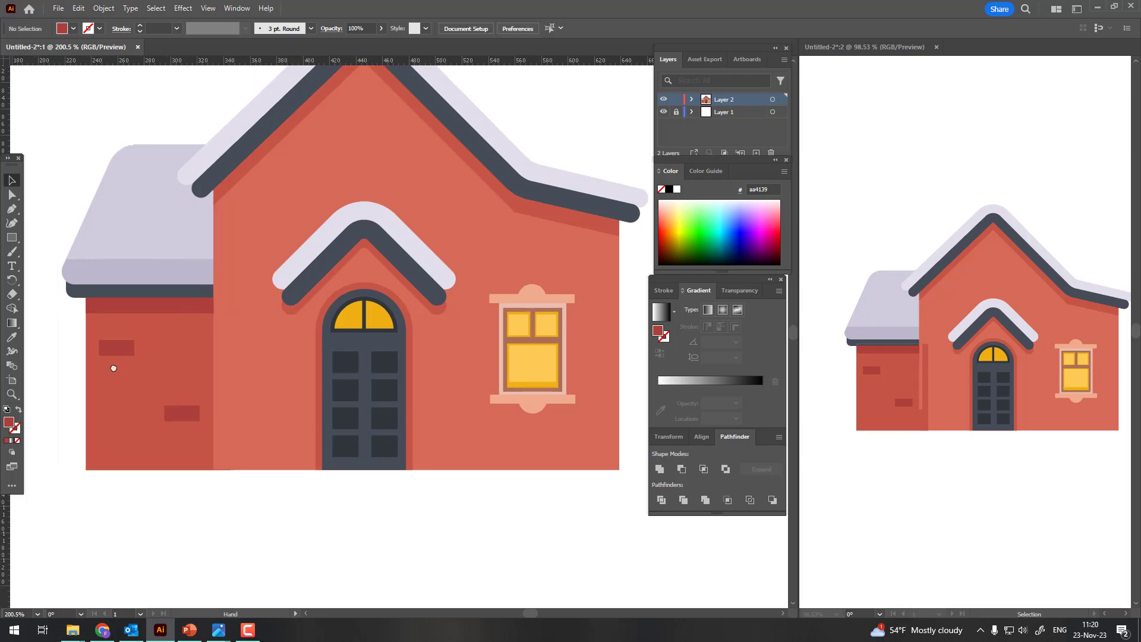
mouse_move(102, 402)
left_mouse_down()
mouse_move(235, 416)
mouse_move(290, 373)
left_mouse_up()
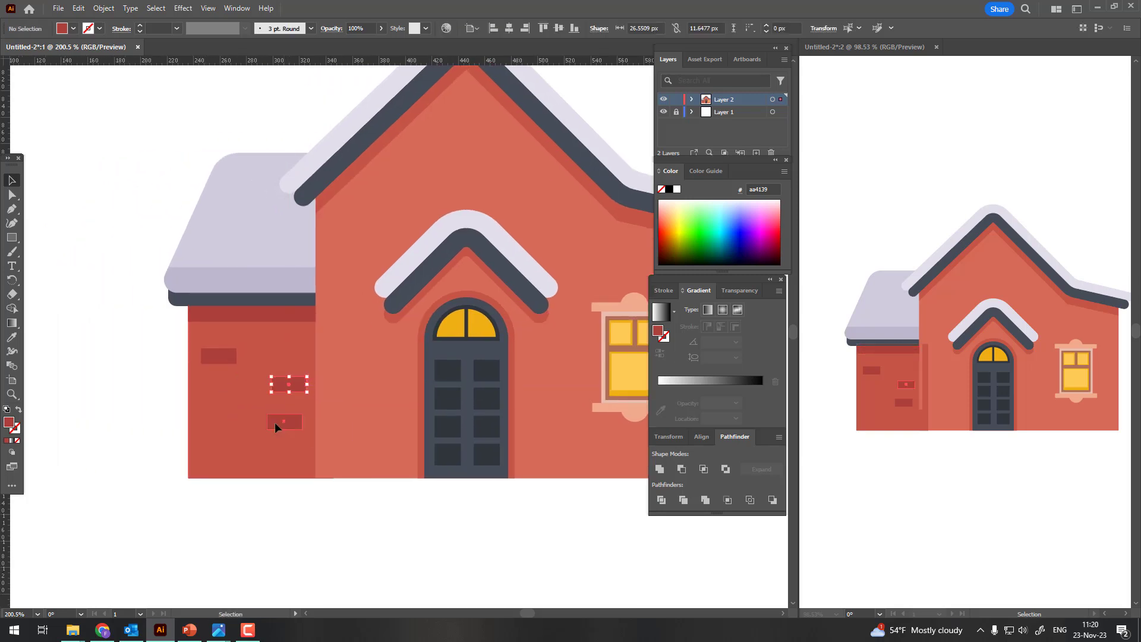
left_click_drag(274, 422, 243, 423)
left_click_drag(297, 390, 297, 342)
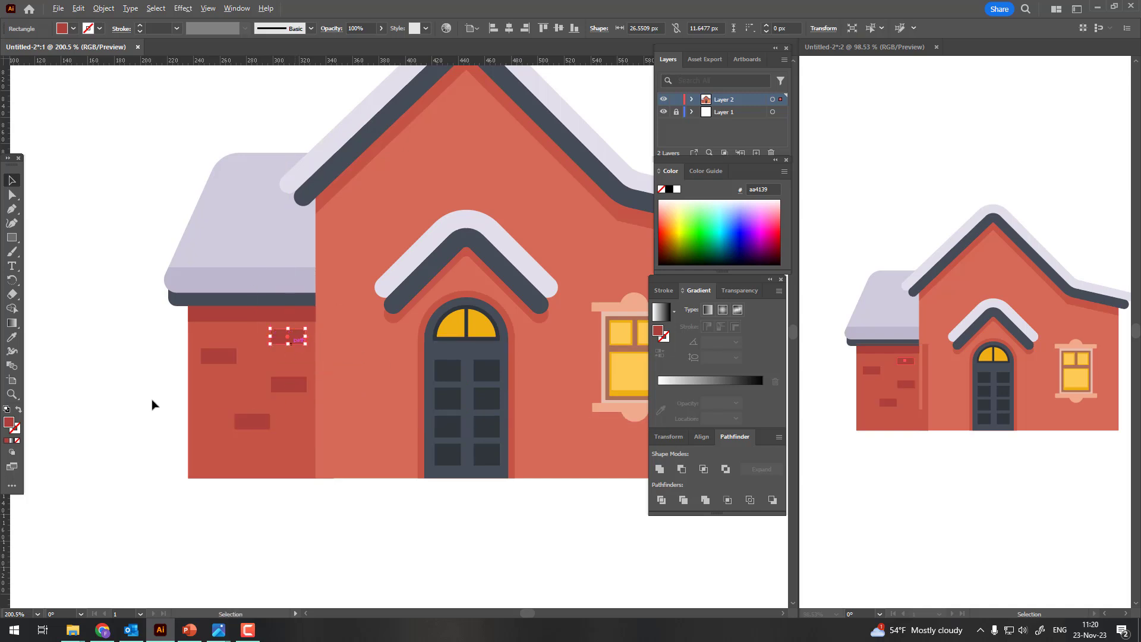
key("i")
left_click(316, 356)
Step: Copy a brick onto the upper front wall and give it the shaded red colour
key("z")
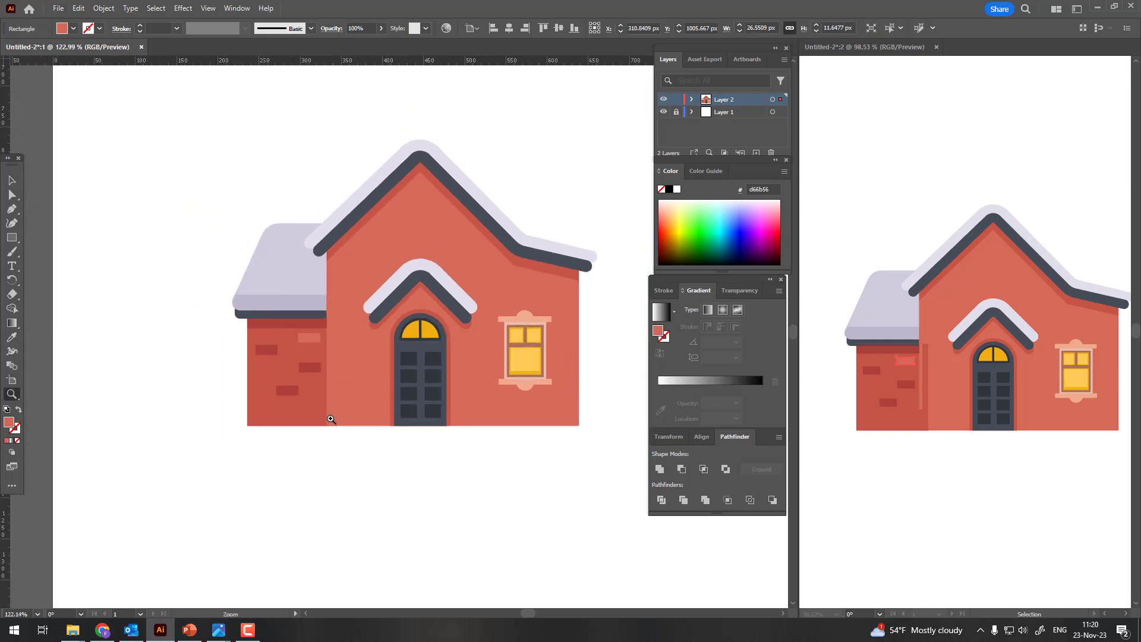
mouse_move(316, 357)
left_mouse_down()
mouse_move(303, 435)
mouse_move(224, 467)
left_mouse_up()
left_click(12, 180)
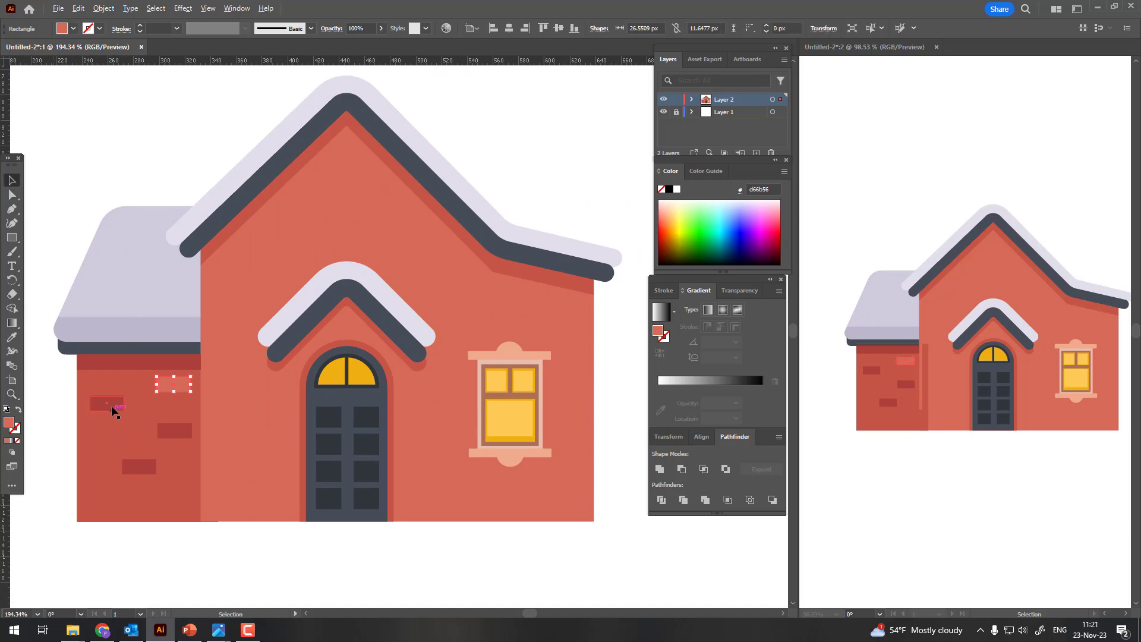
left_click_drag(112, 410, 259, 252)
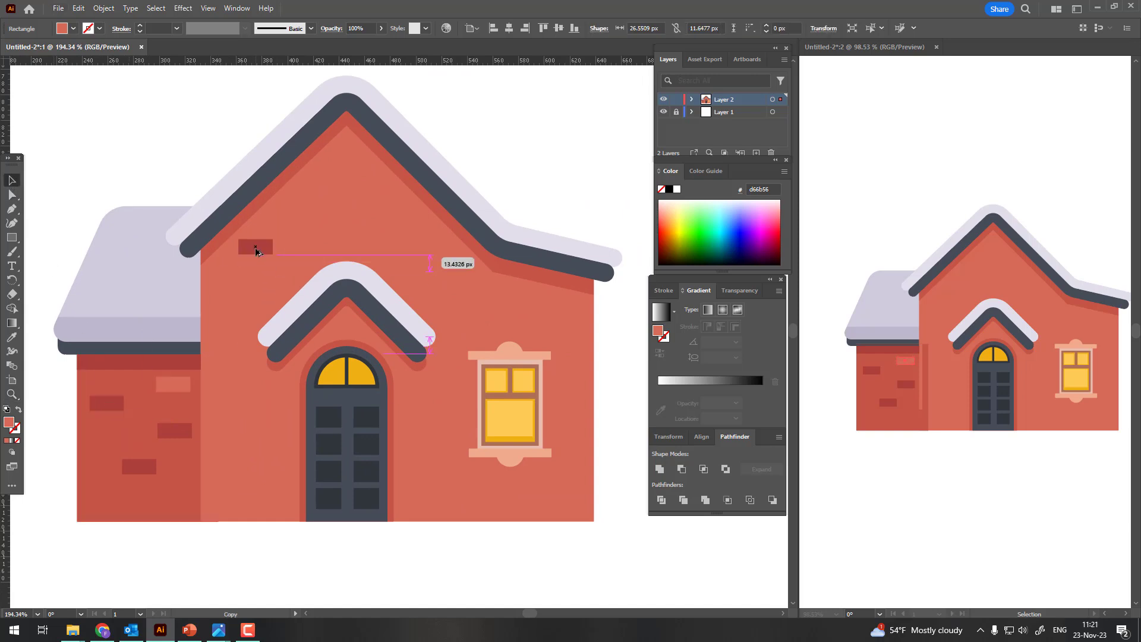
left_click(19, 342)
left_click(153, 408)
Step: Place more brick copies across the wall, high on the gable and near the upper right
key("z")
left_click_drag(196, 323, 155, 324)
key("v")
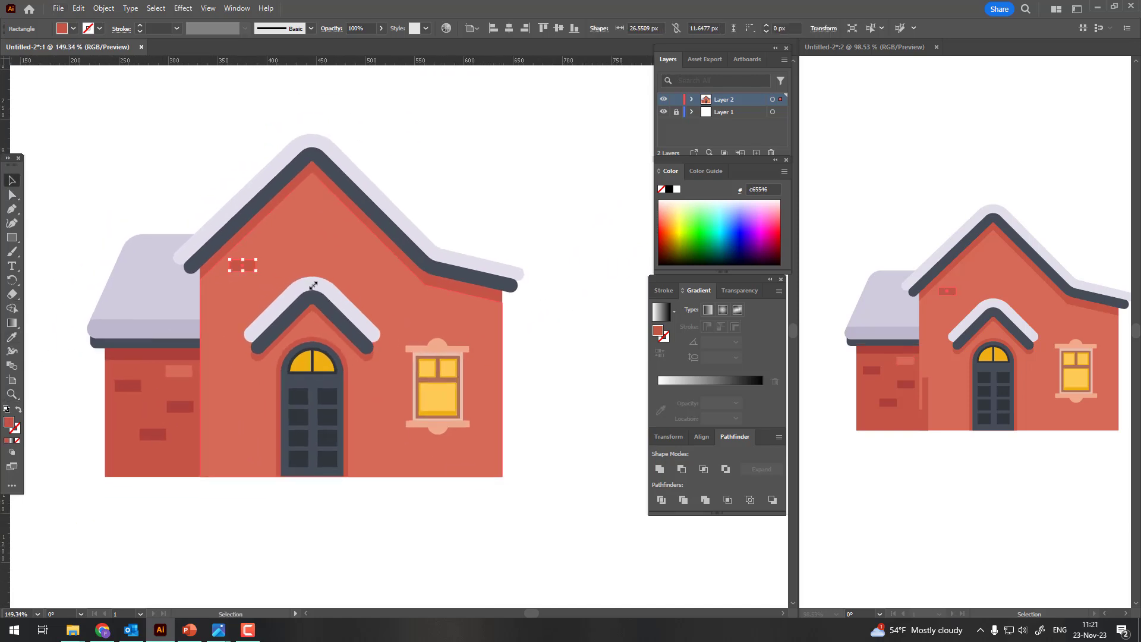
mouse_move(247, 264)
left_mouse_down()
mouse_move(223, 357)
mouse_move(388, 401)
left_mouse_up()
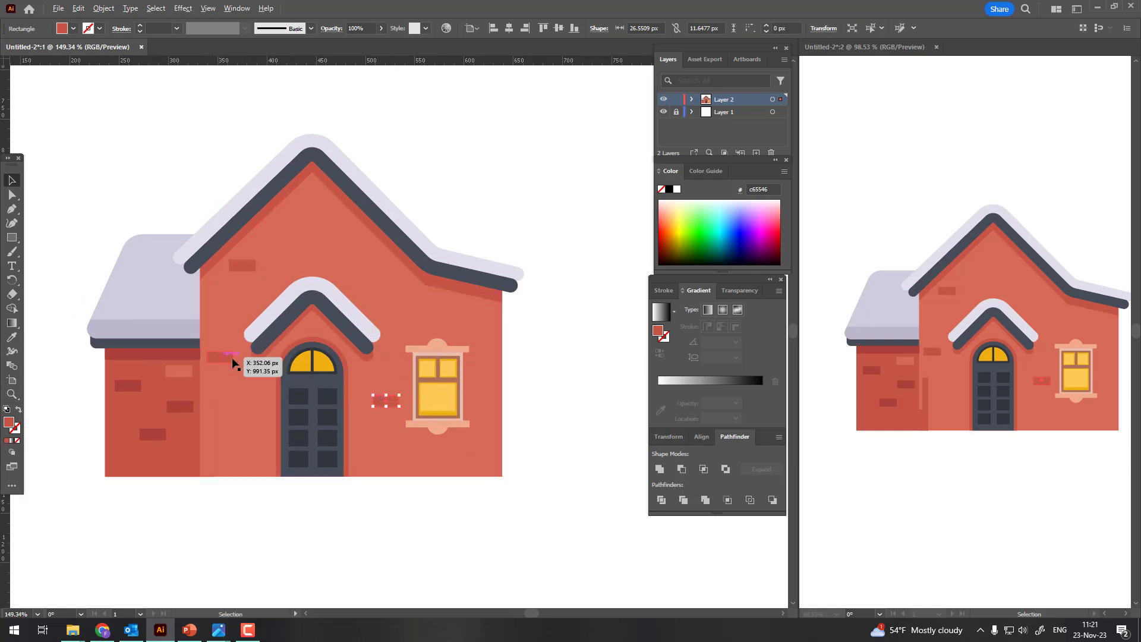
left_click_drag(232, 362, 338, 224)
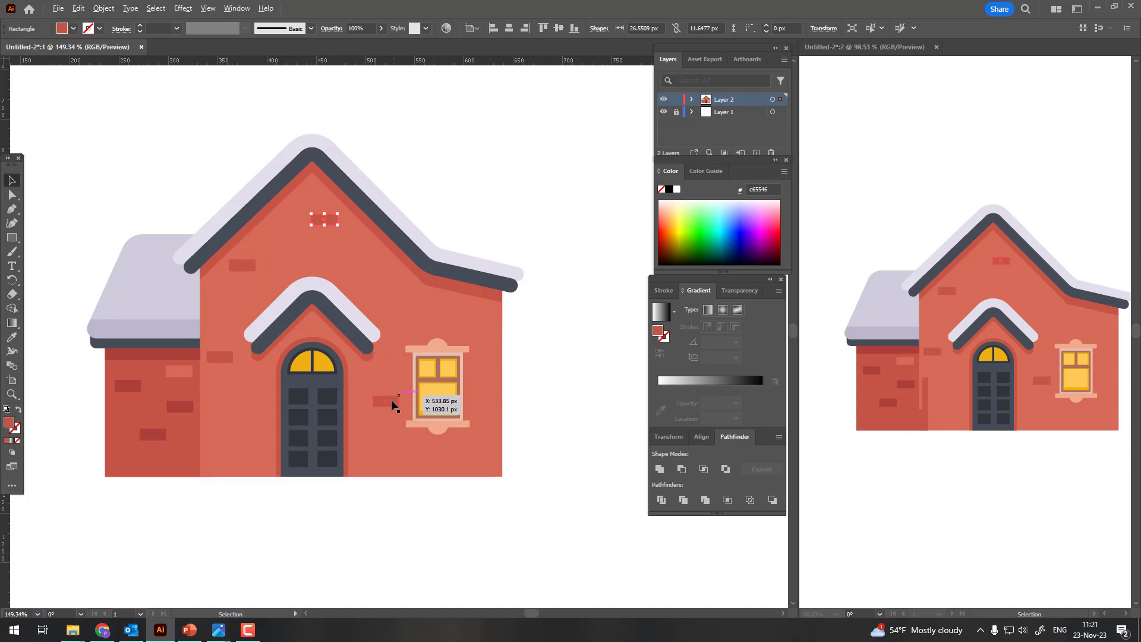
mouse_move(392, 406)
left_mouse_down()
mouse_move(458, 310)
mouse_move(488, 499)
mouse_move(485, 459)
mouse_move(249, 443)
mouse_move(228, 397)
left_mouse_up()
left_click(545, 476)
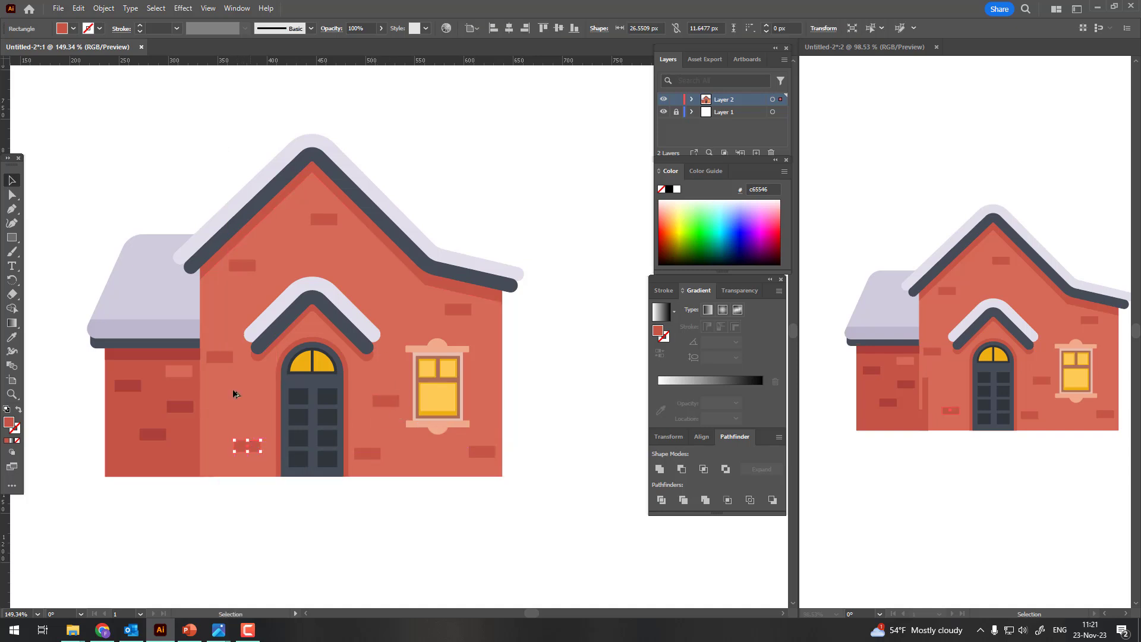
Step: Recolour a brick to a light pinkish red (ea7768)
double_click(9, 422)
left_click(577, 116)
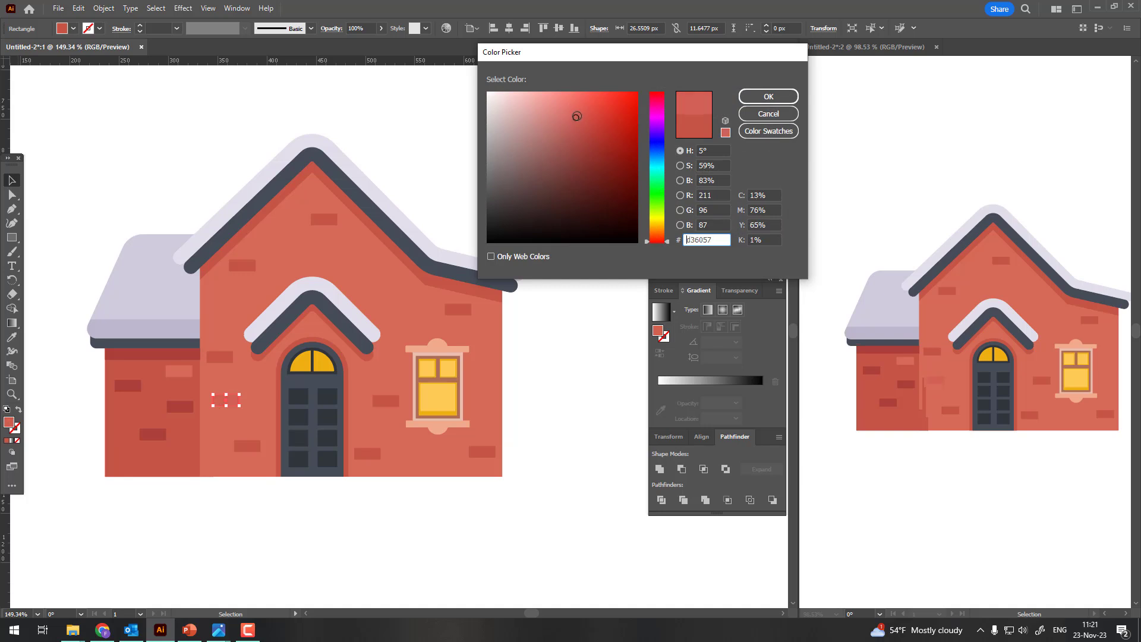
left_click(742, 98)
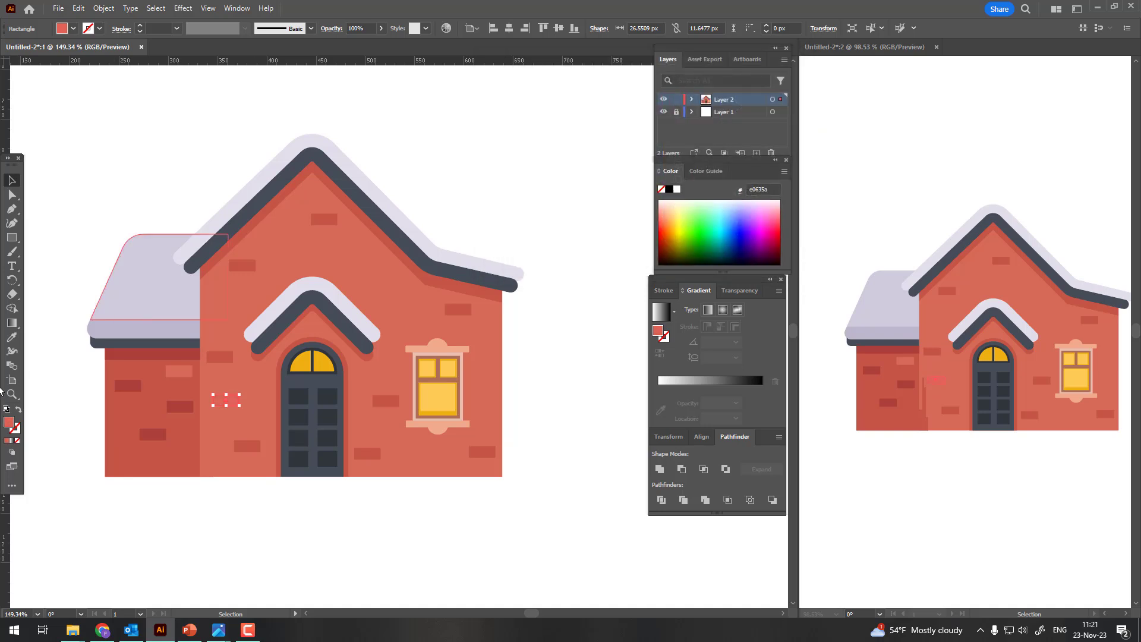
left_click(11, 339)
left_click(271, 362)
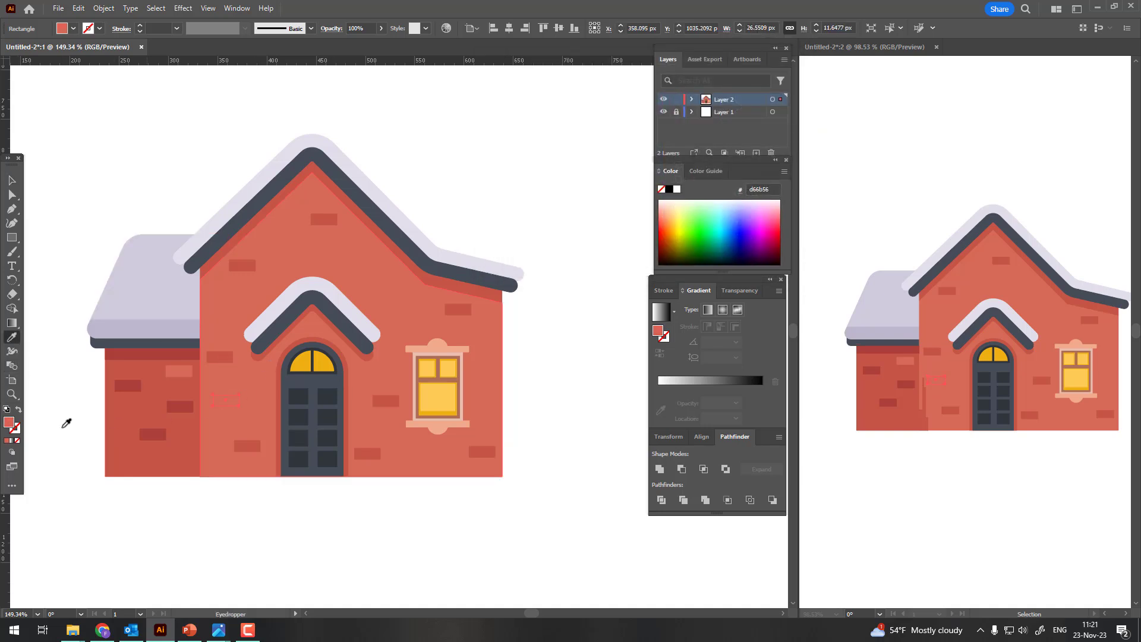
double_click(9, 423)
left_click(571, 111)
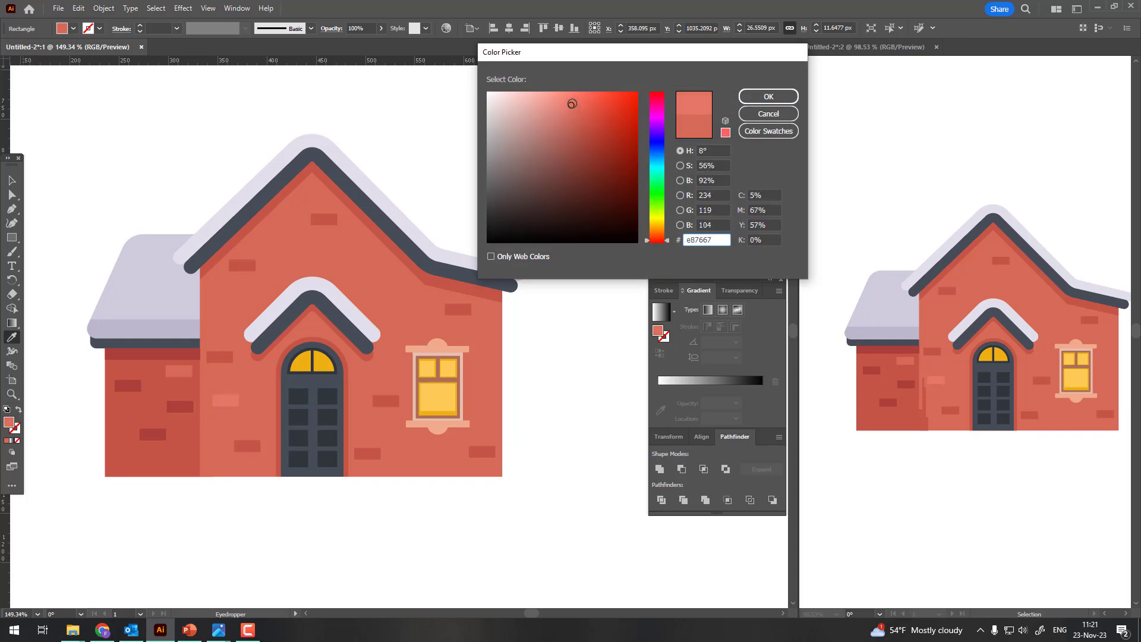
left_click(767, 96)
Step: Copy the light brick to the upper right and onto the left gable wall
key("v")
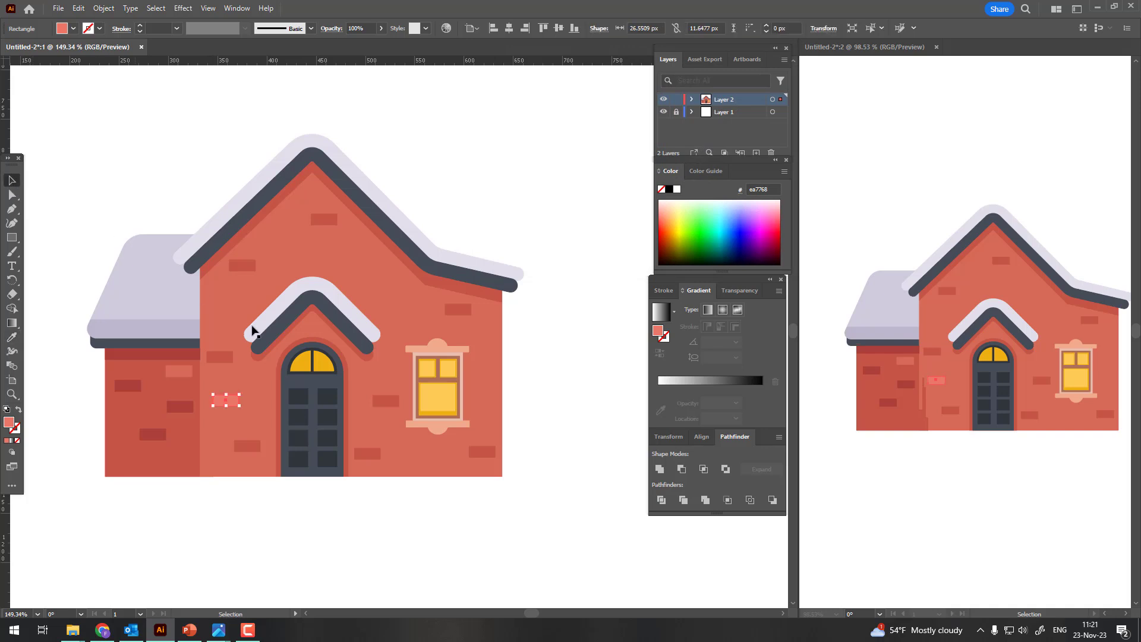
mouse_move(235, 403)
left_mouse_down()
mouse_move(391, 297)
mouse_move(337, 236)
left_mouse_up()
left_click_drag(392, 297, 272, 258)
key("z")
left_click_drag(368, 410, 395, 410)
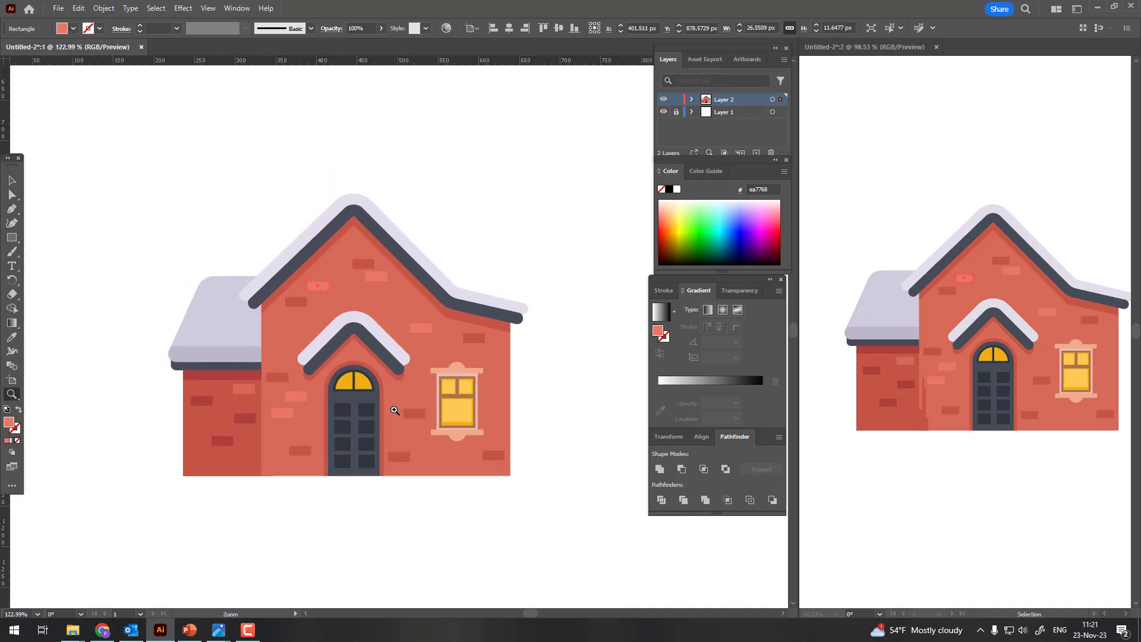
left_click(387, 245)
Step: Draw a dark red chimney behind the right roof slope, adjusting its width and top edge
left_click(12, 238)
left_click_drag(427, 211, 475, 303)
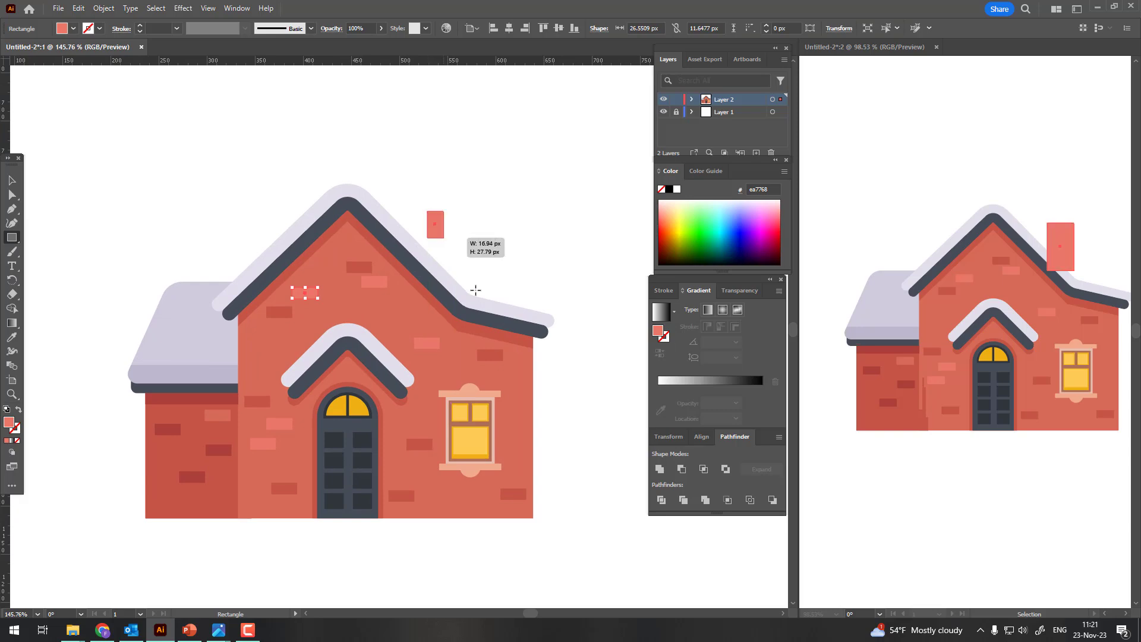
key("i")
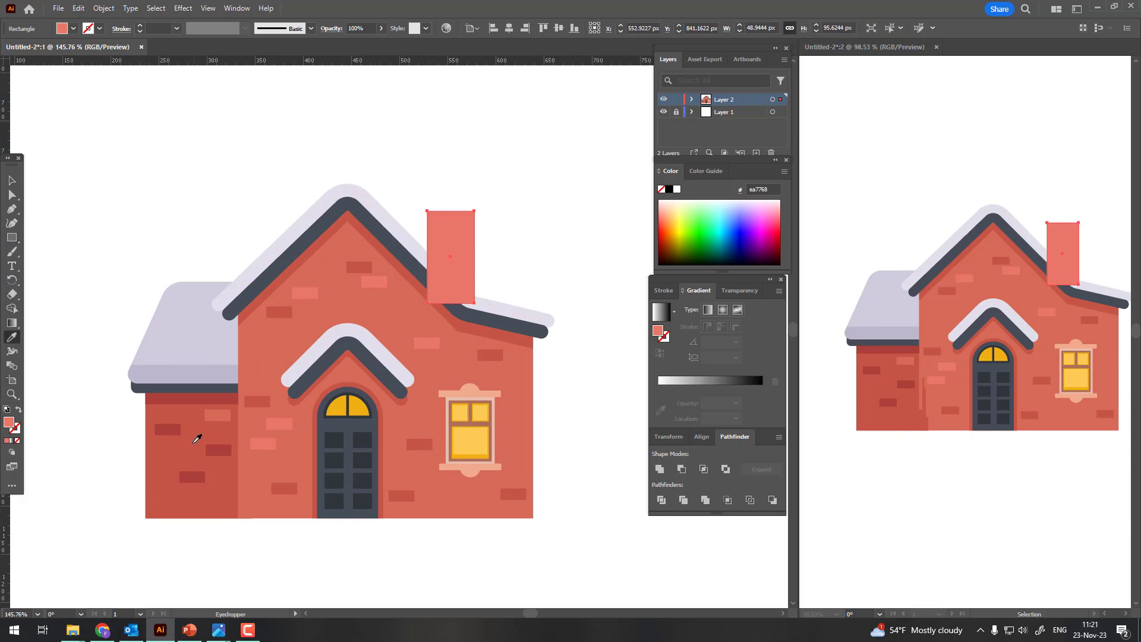
left_click(198, 433)
key("v")
left_click(83, 8)
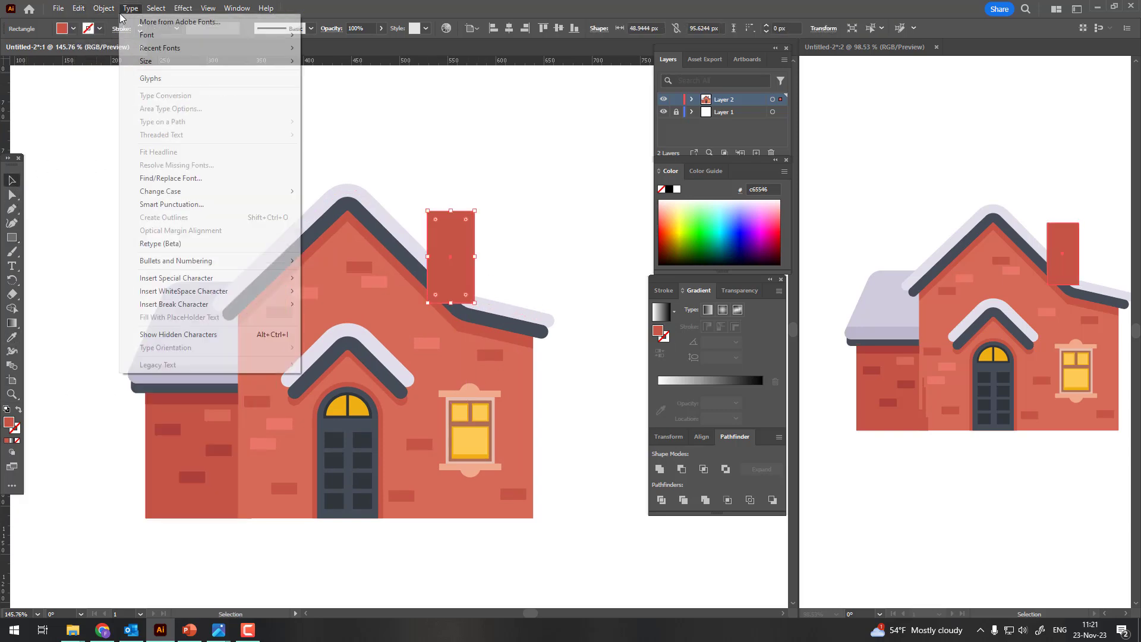
left_click(313, 74)
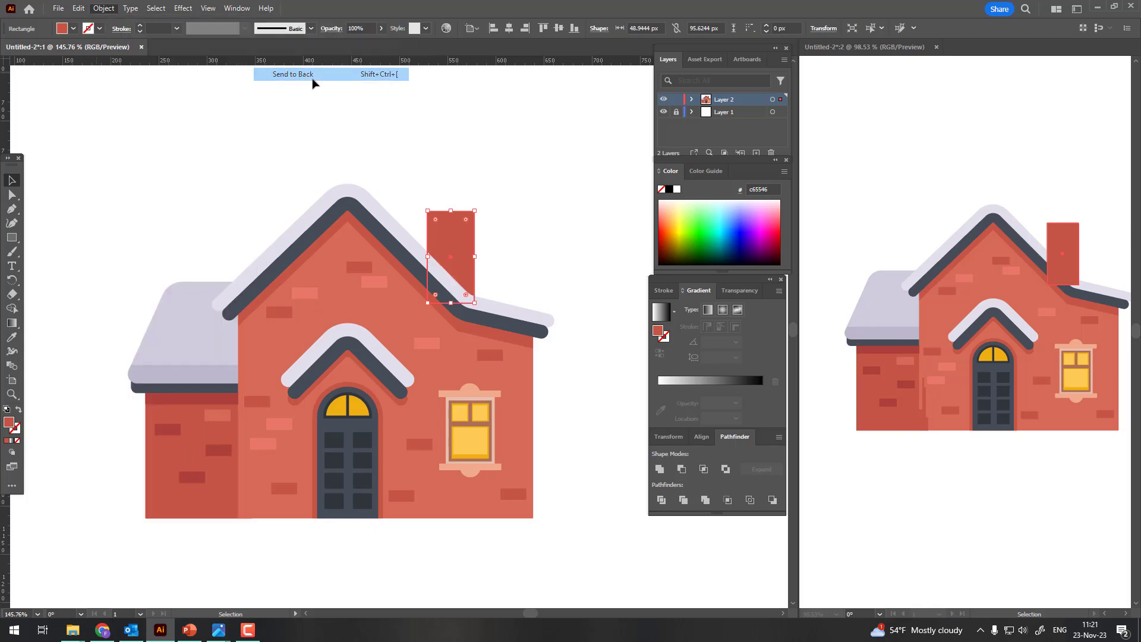
left_click(537, 252)
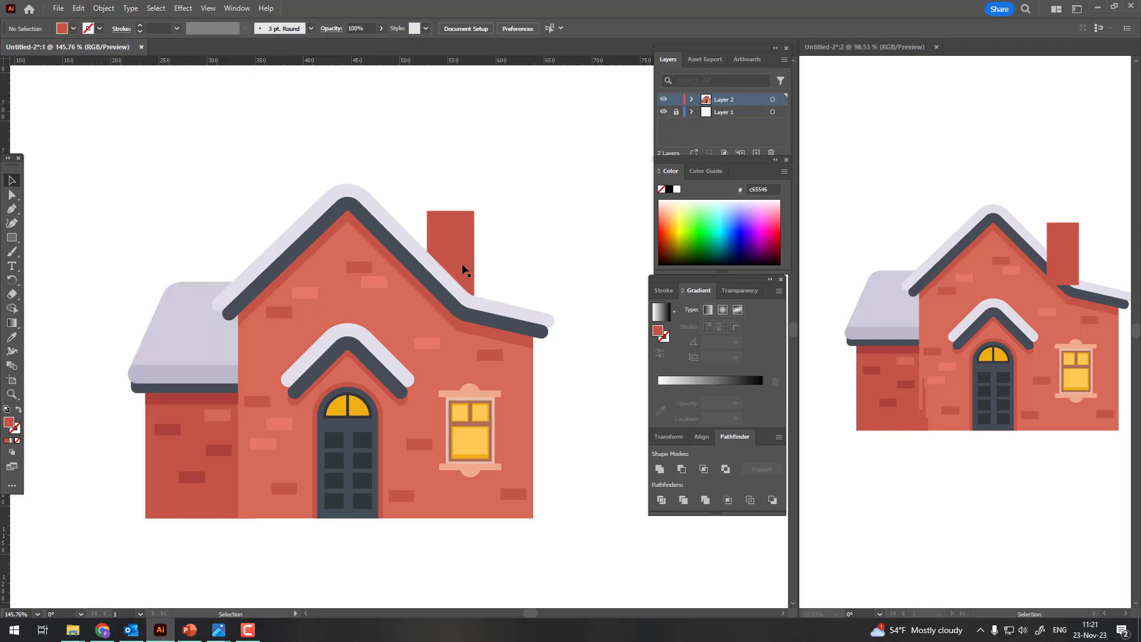
left_click(465, 271)
left_click_drag(474, 263, 482, 268)
left_click_drag(465, 226, 465, 232)
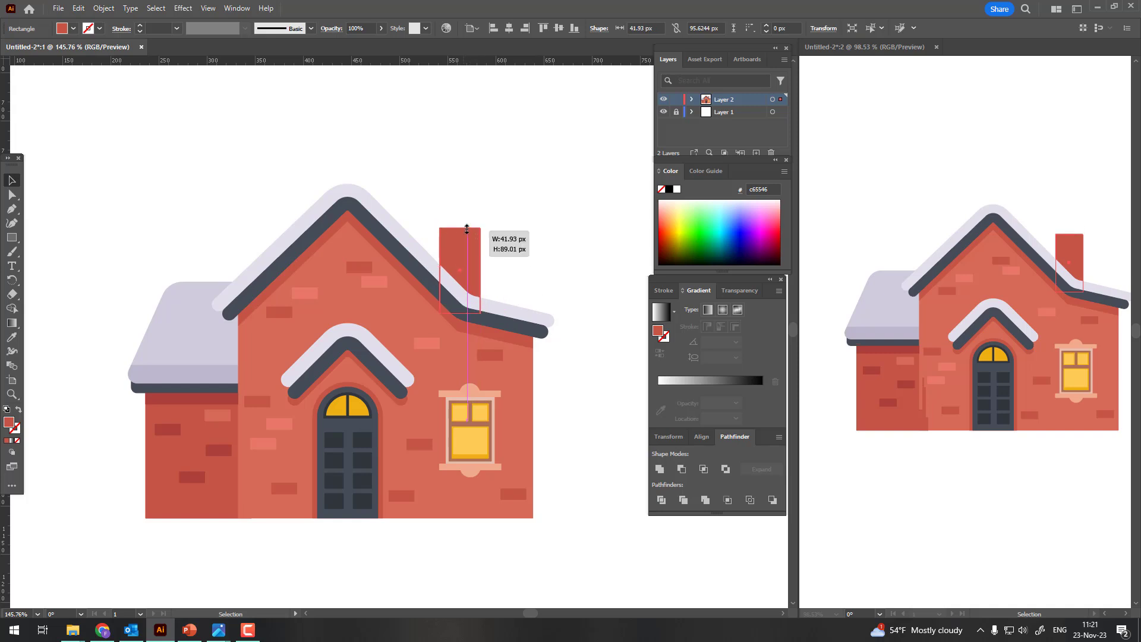
Step: Draw a flat, wider rectangle above the chimney for its cap
key("m")
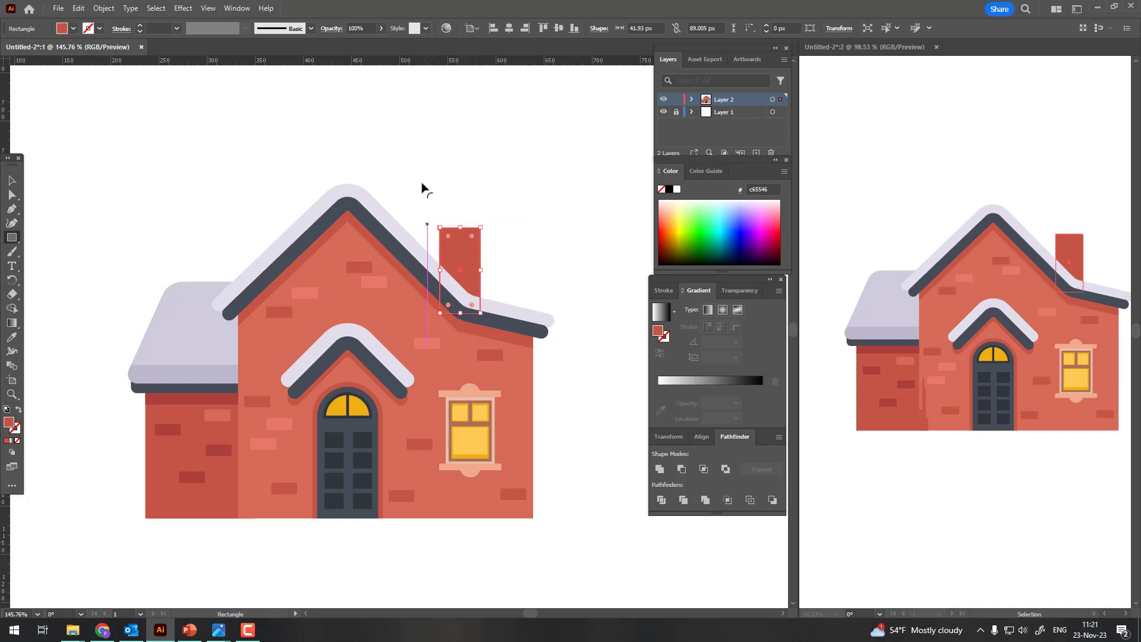
left_click(12, 180)
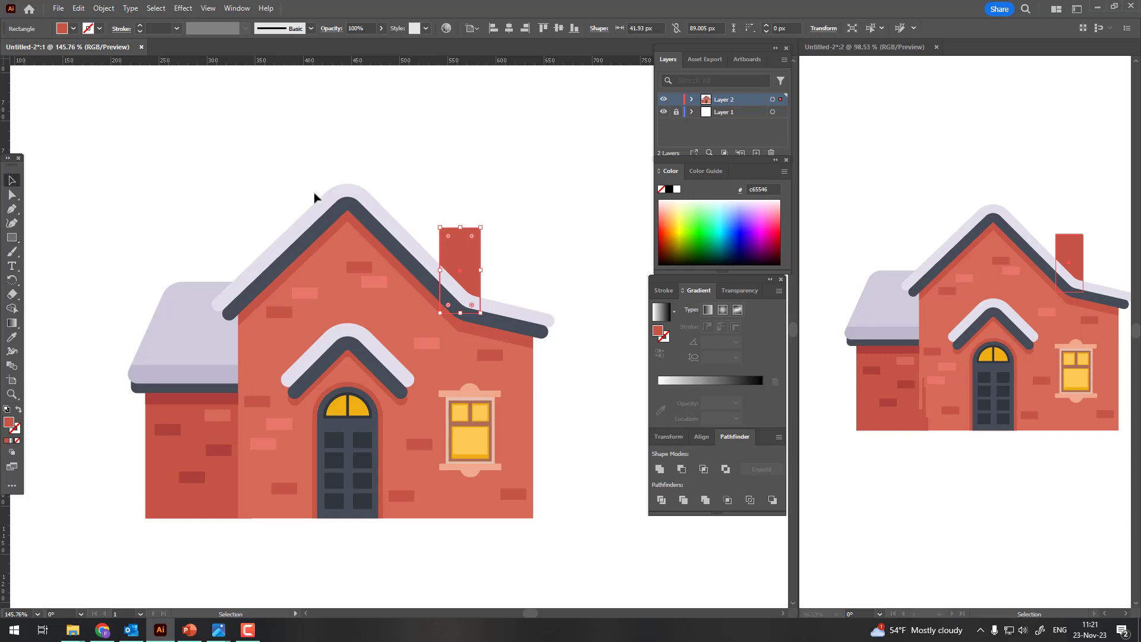
left_click(509, 245)
key("m")
left_click_drag(417, 187, 492, 207)
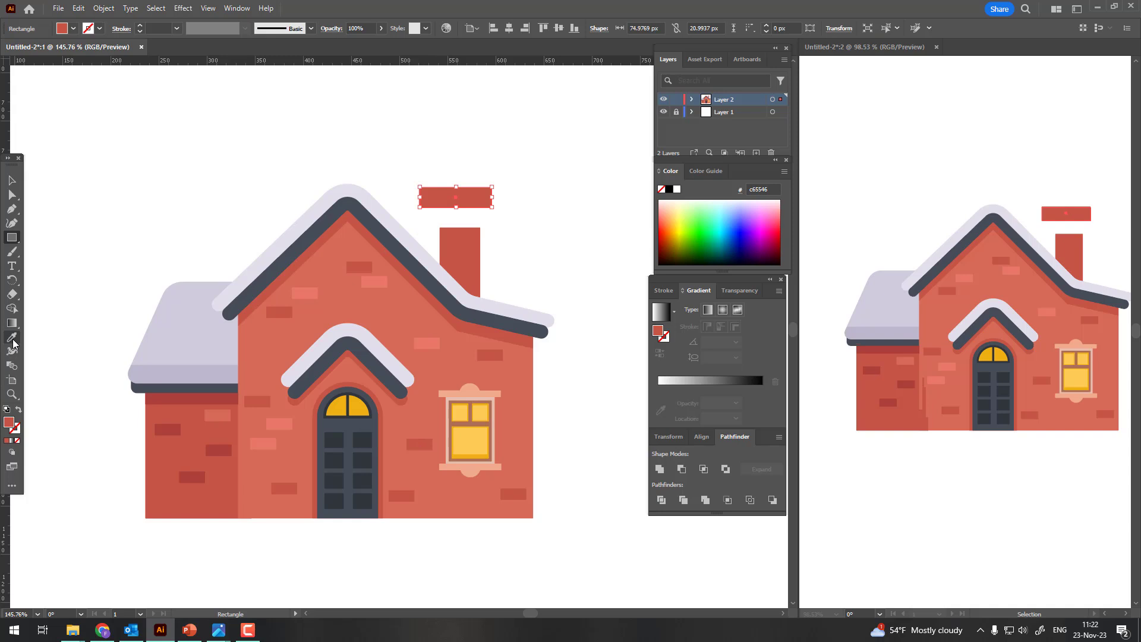
Step: Colour the cap dark grey from the roof band and set it onto the chimney top
left_click(13, 339)
left_click(330, 363)
key("v")
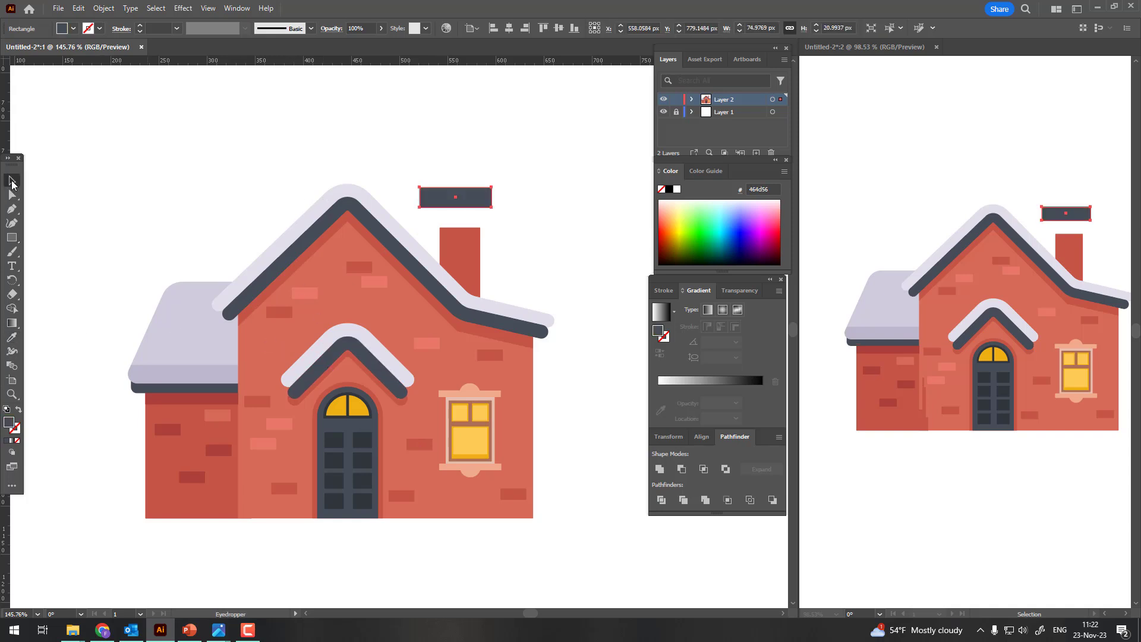
left_click(535, 185)
mouse_move(480, 204)
left_mouse_down()
mouse_move(461, 232)
mouse_move(492, 225)
left_mouse_up()
left_click(475, 253)
left_click(472, 225, "shift")
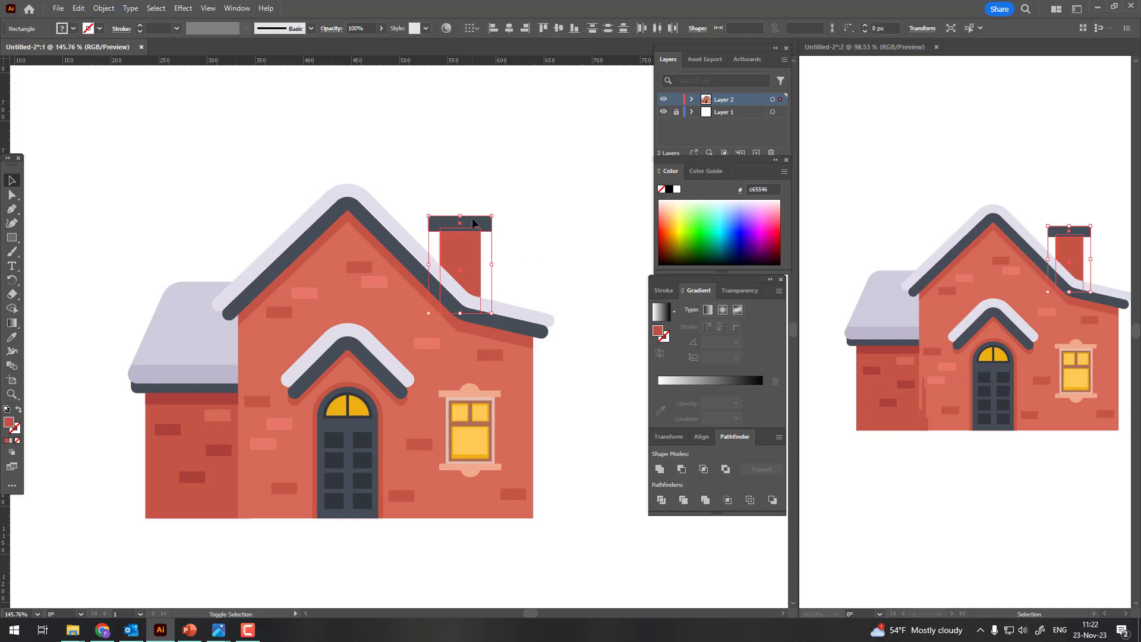
left_click(602, 251)
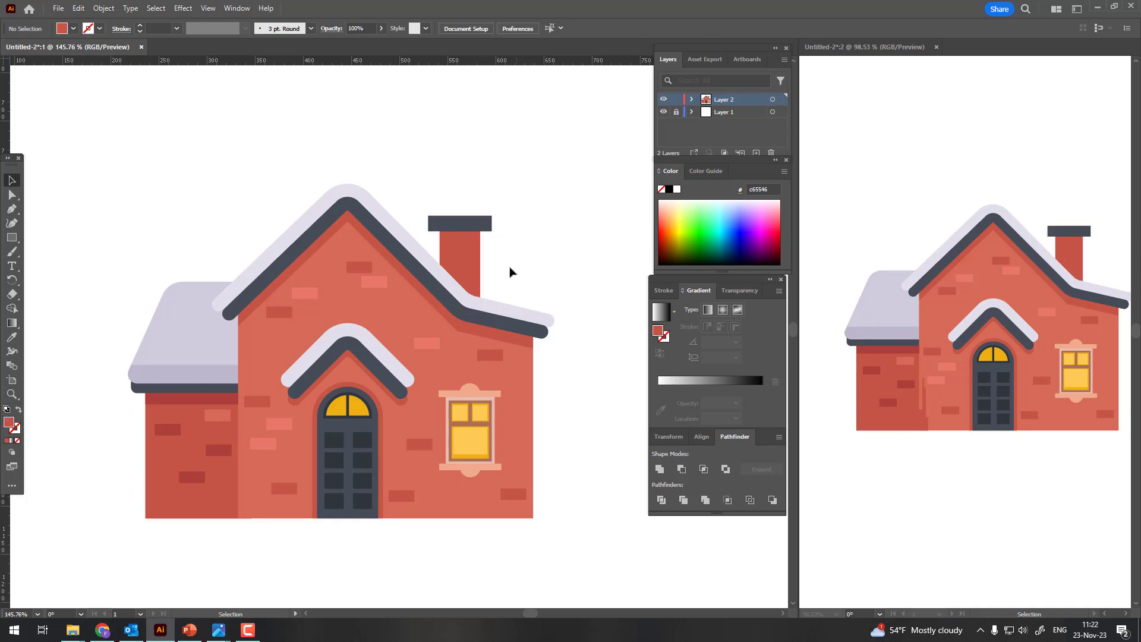
key("z")
left_click_drag(515, 186, 570, 186)
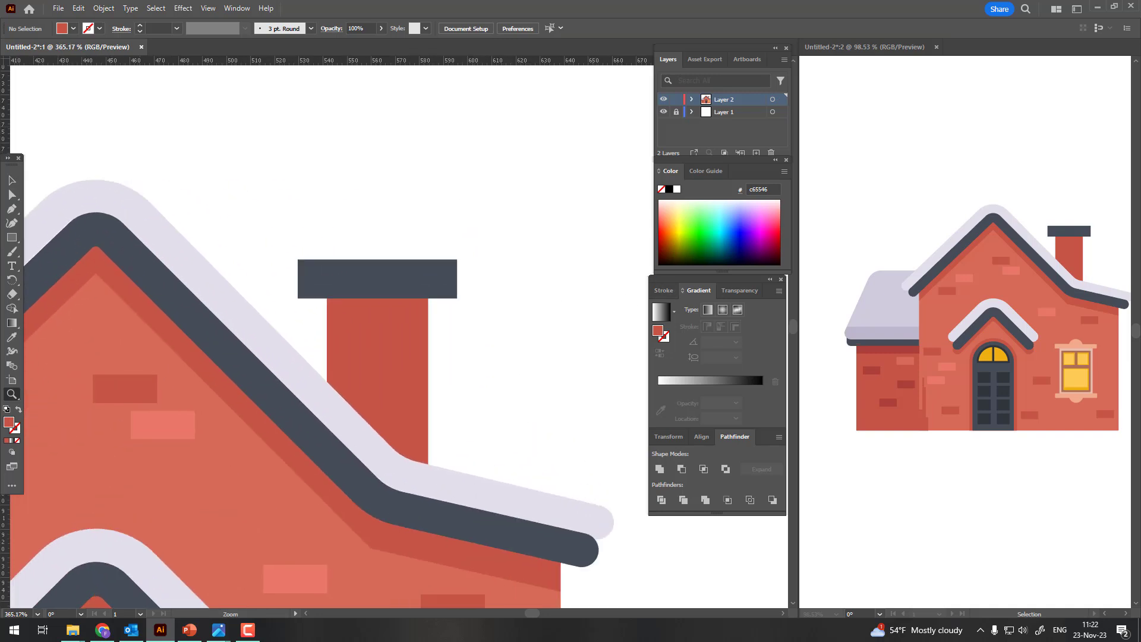
Step: Round the corners of the chimney's dark grey cap
left_click(12, 197)
left_click(308, 270)
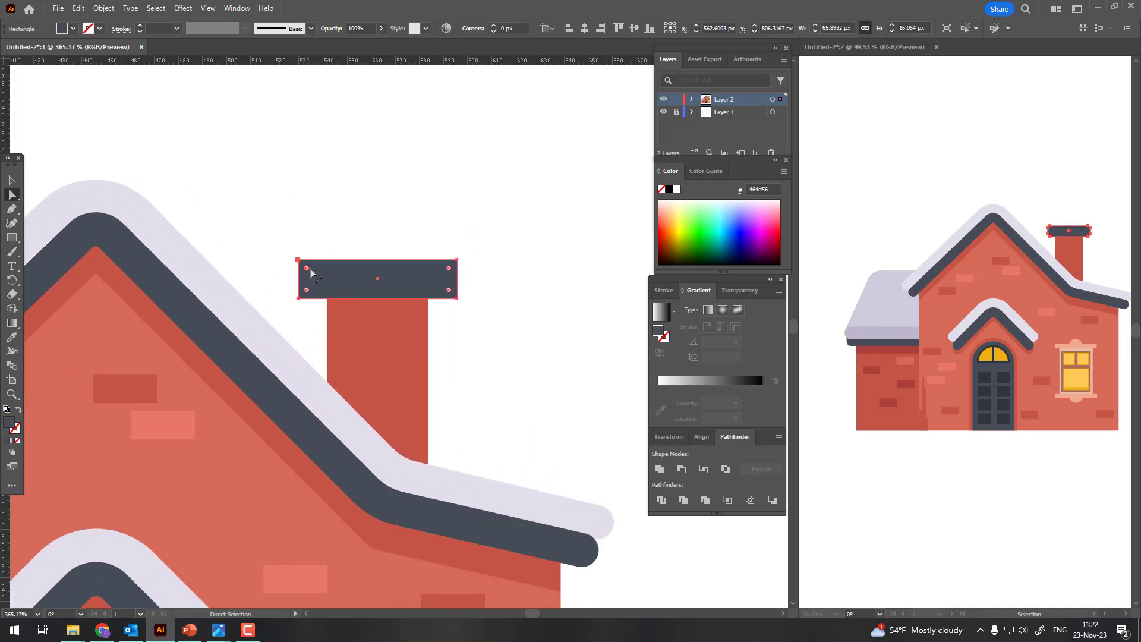
left_click_drag(311, 272, 304, 269)
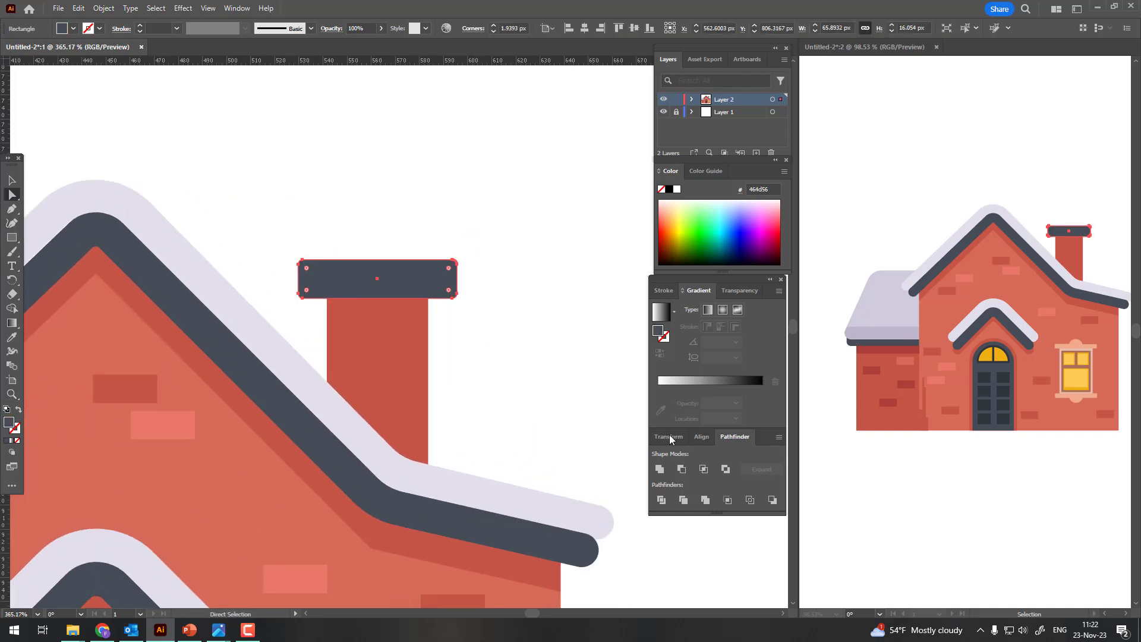
Step: Zoom out to the whole house and check the eave bands and upper left roof
key("z")
left_click_drag(448, 250, 356, 250)
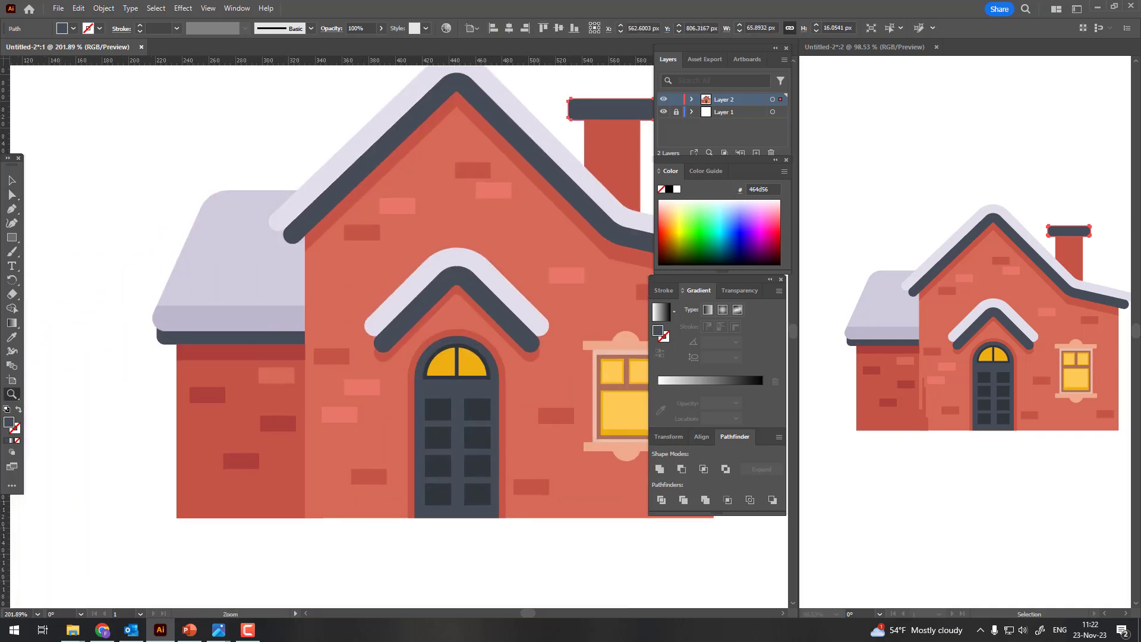
left_click(13, 197)
left_click(280, 318)
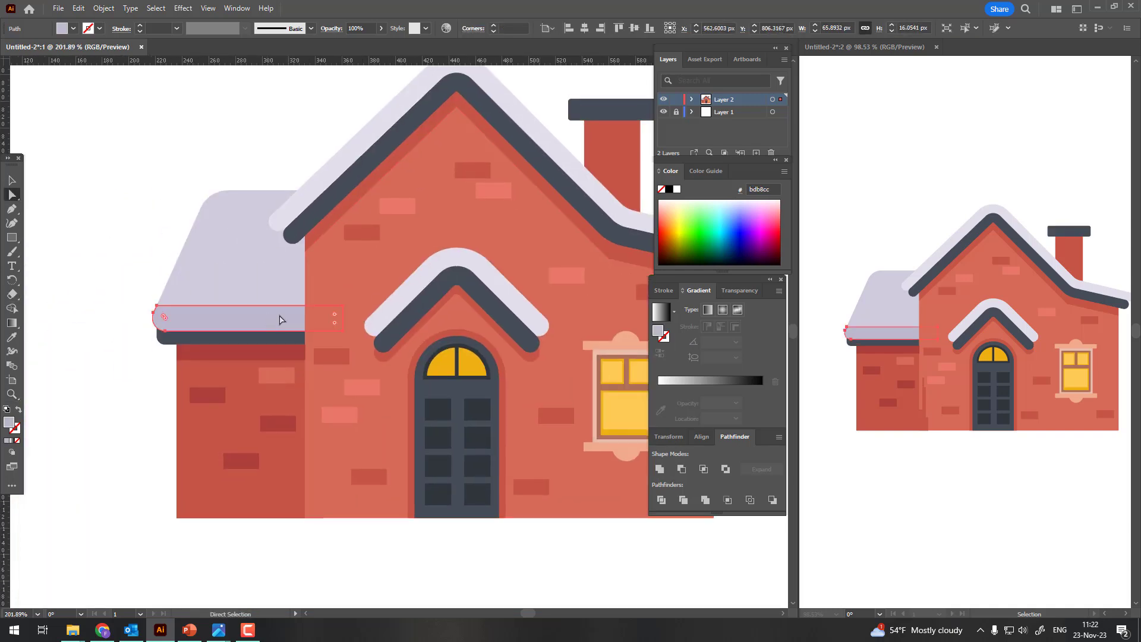
left_click(168, 225)
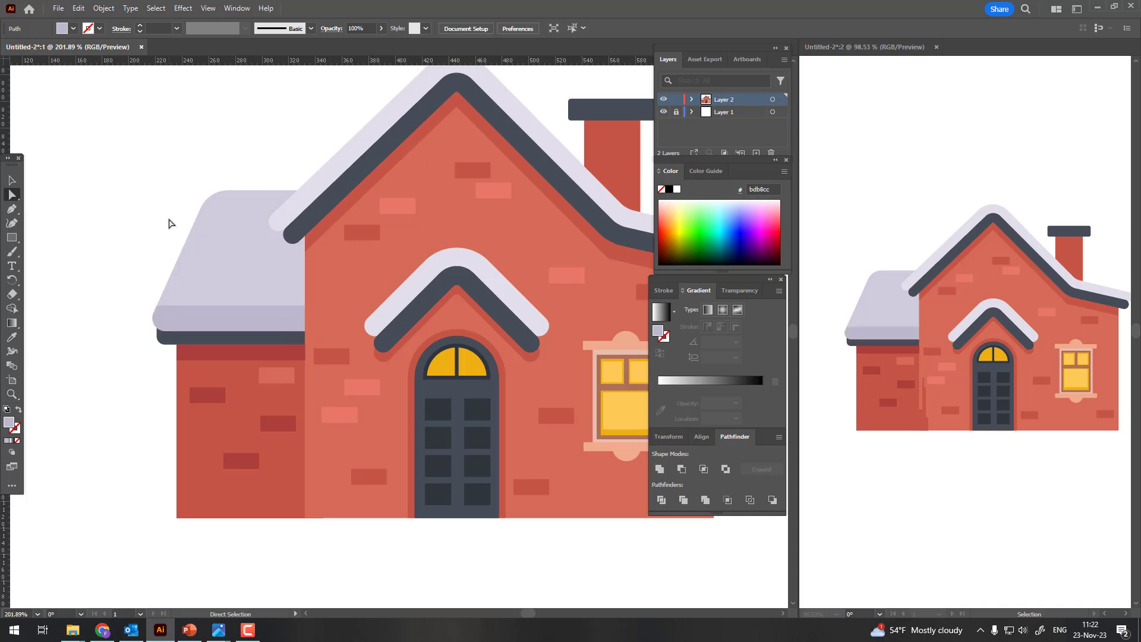
left_click(267, 228)
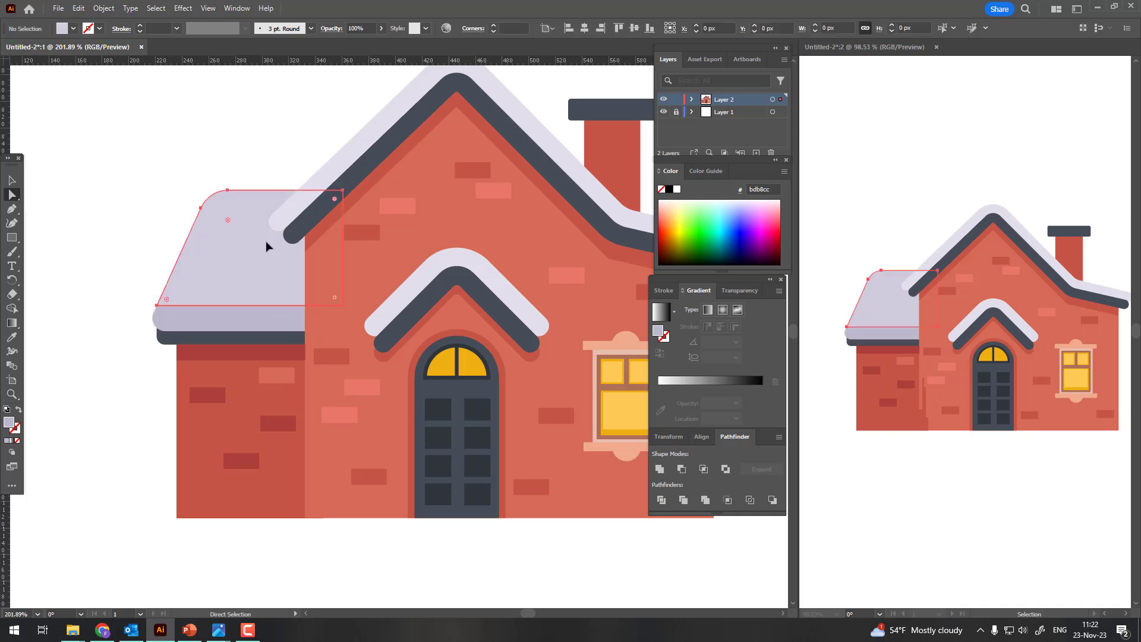
left_click(236, 338)
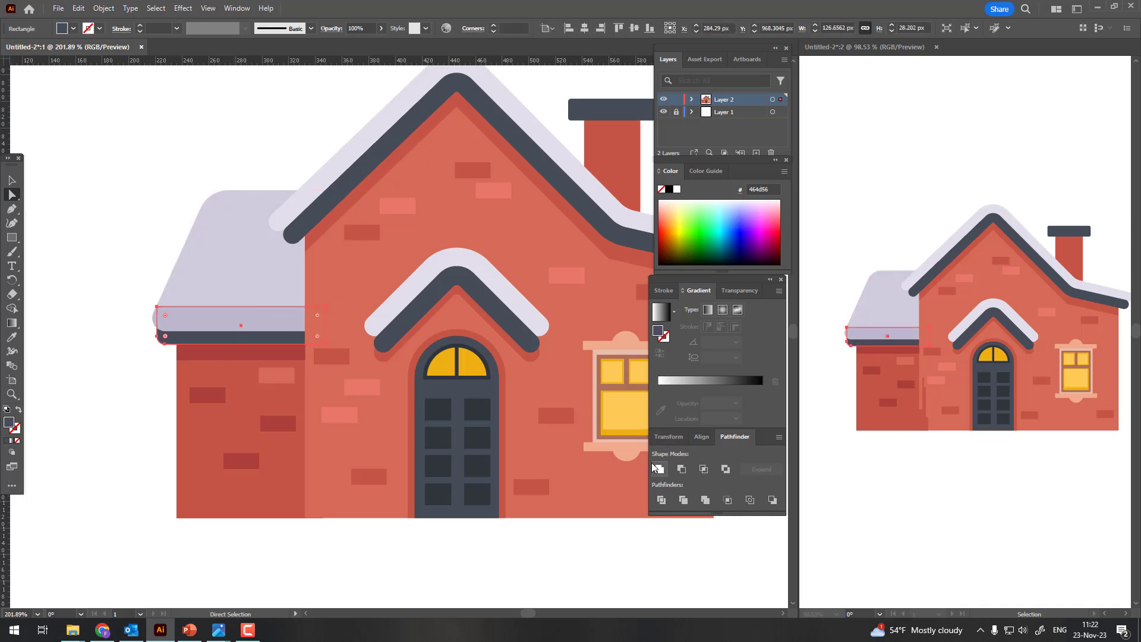
Step: Zoom in close on the chimney and upper roof
key("z")
left_click_drag(404, 376, 368, 375)
left_click_drag(442, 181, 461, 279)
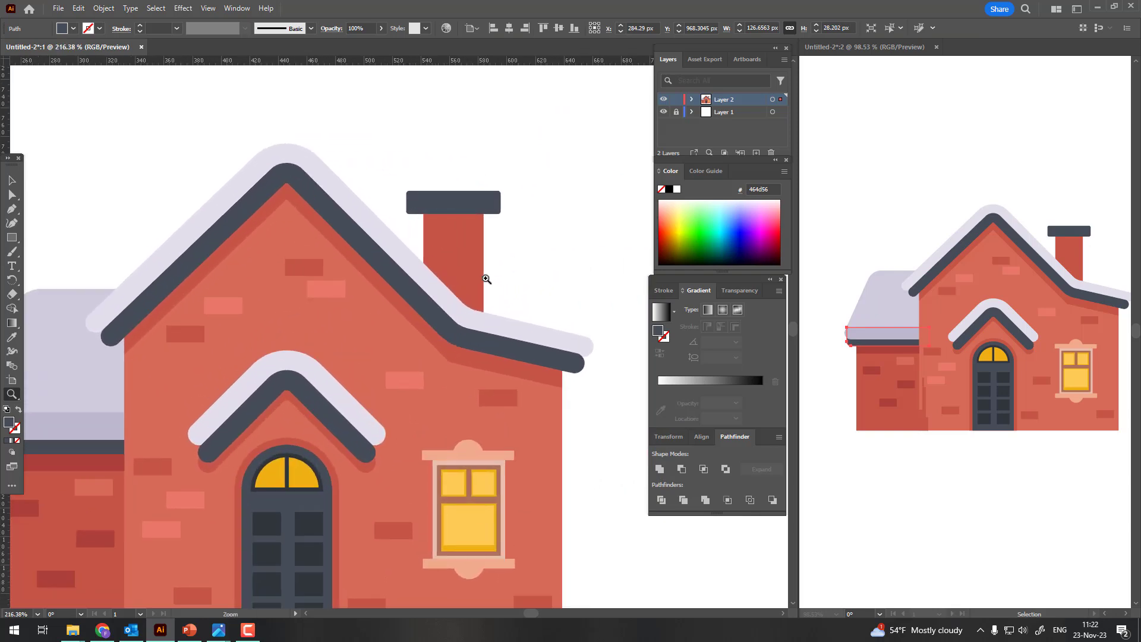
left_click(15, 239)
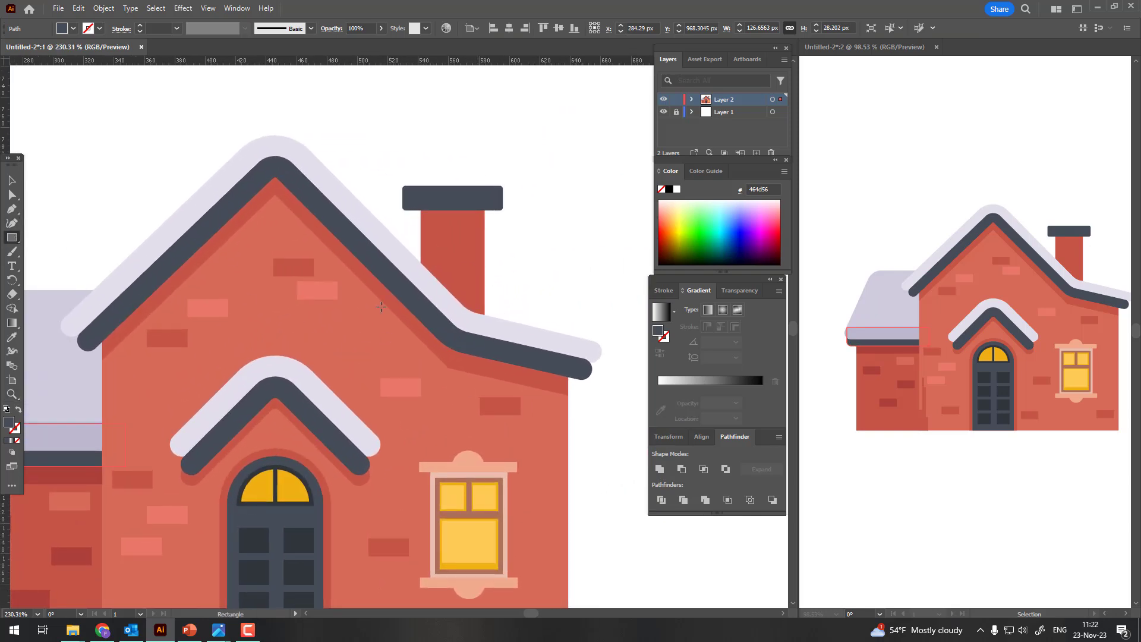
Step: Draw a small chimney brick in the darker wall-brick red
left_click_drag(428, 239, 456, 254)
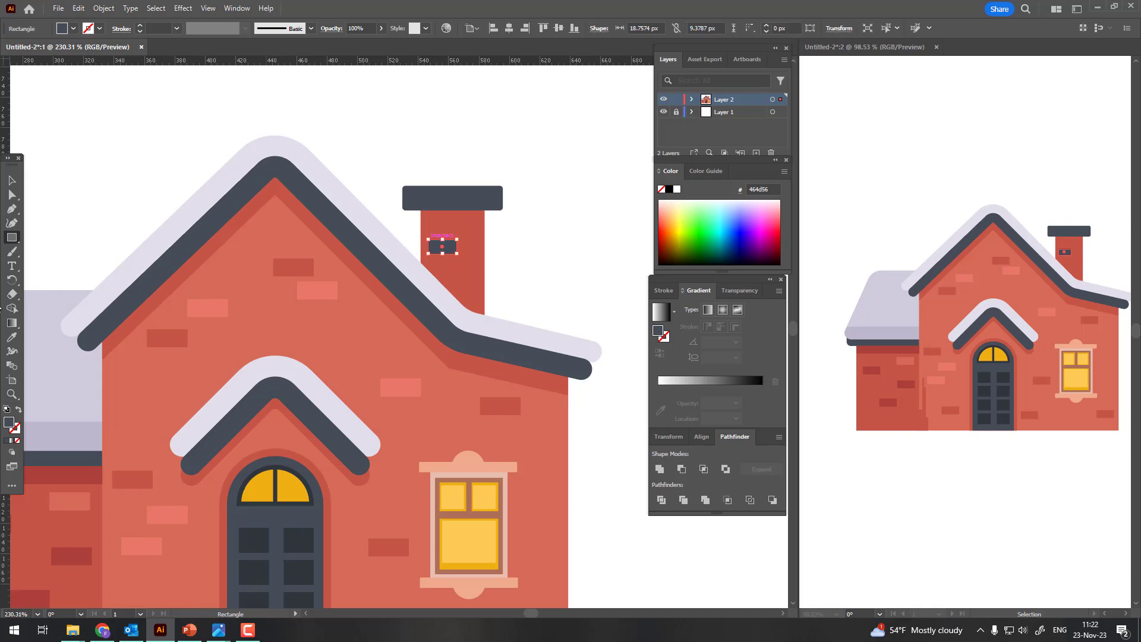
left_click(12, 337)
left_click(178, 338)
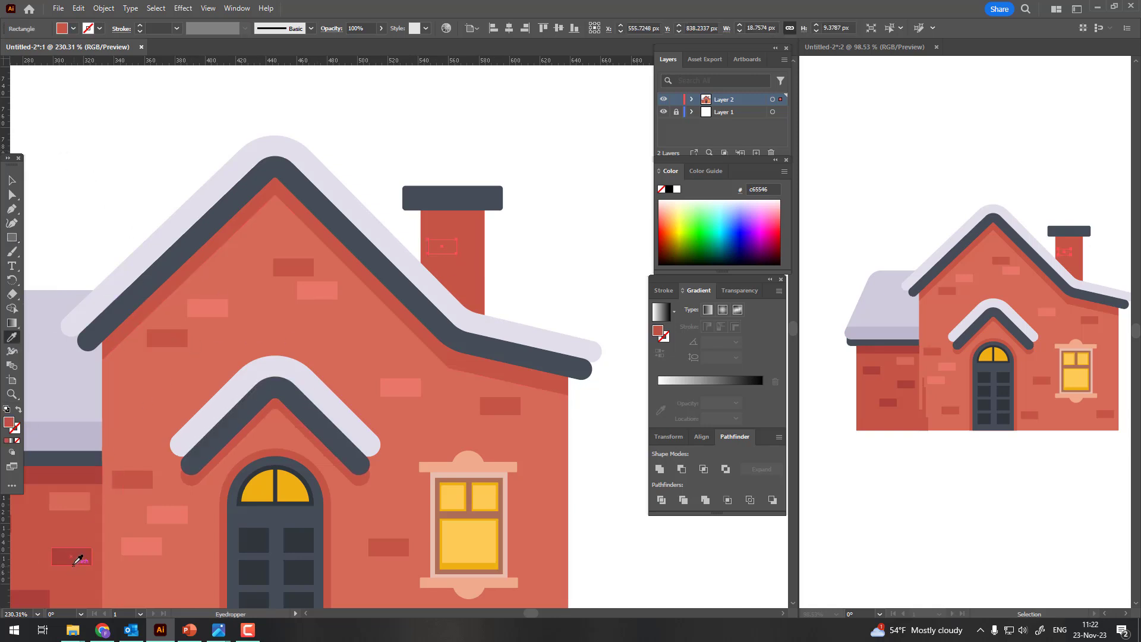
left_click(74, 563)
left_click(17, 184)
Step: Alt-drag two brick copies onto the chimney, one lower and one near the top
left_click(561, 248)
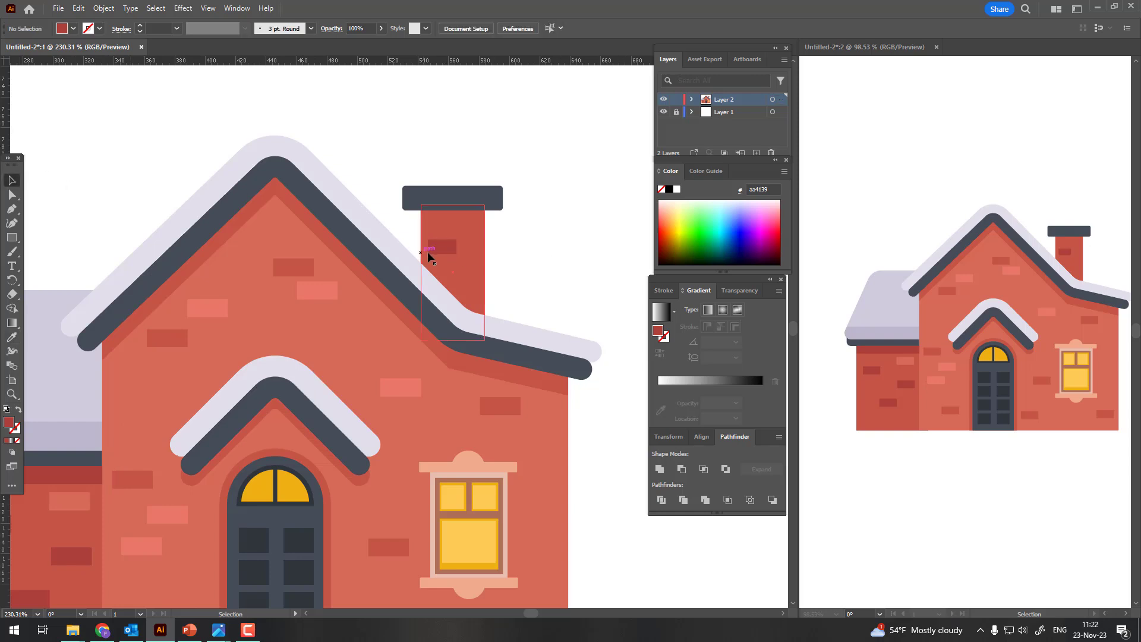
left_click_drag(443, 253, 475, 289)
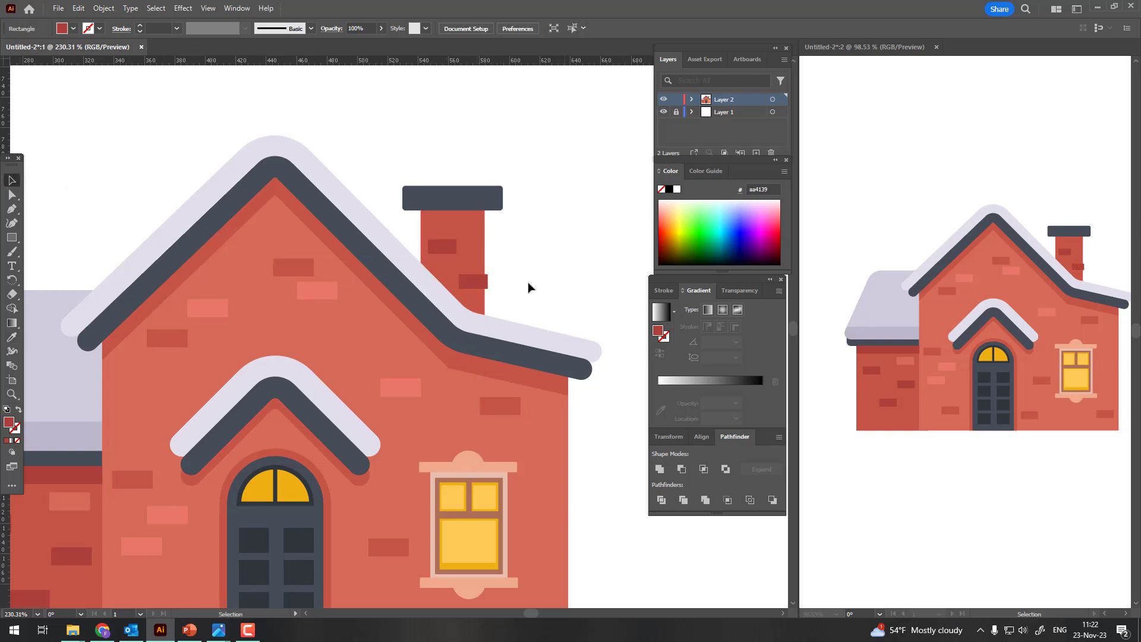
left_click_drag(449, 248, 487, 217)
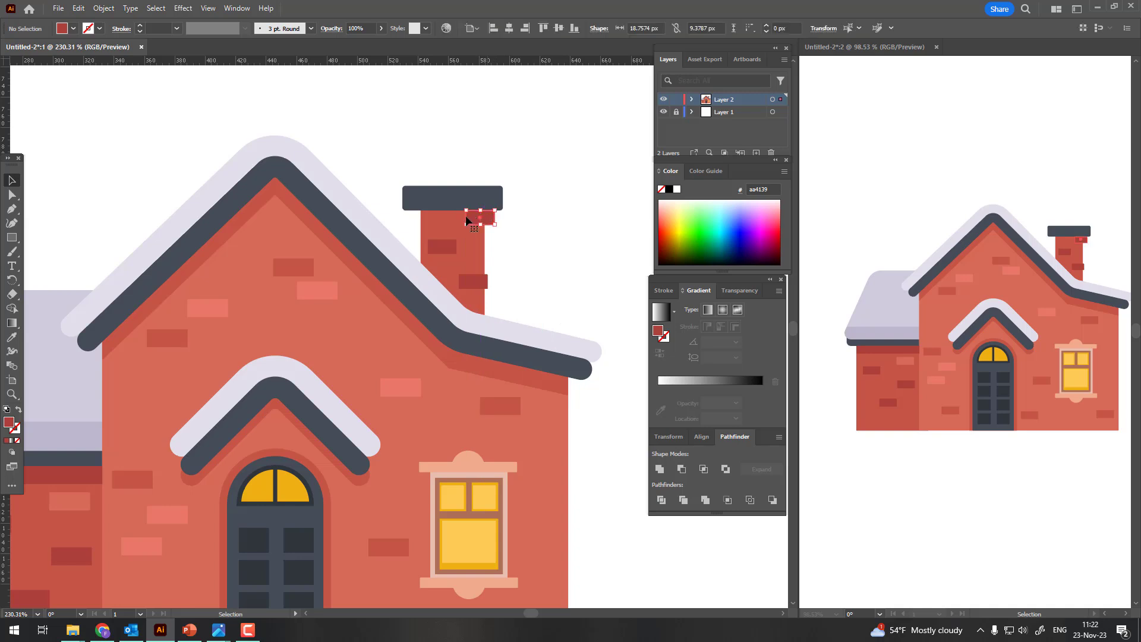
key("z")
left_click(500, 202)
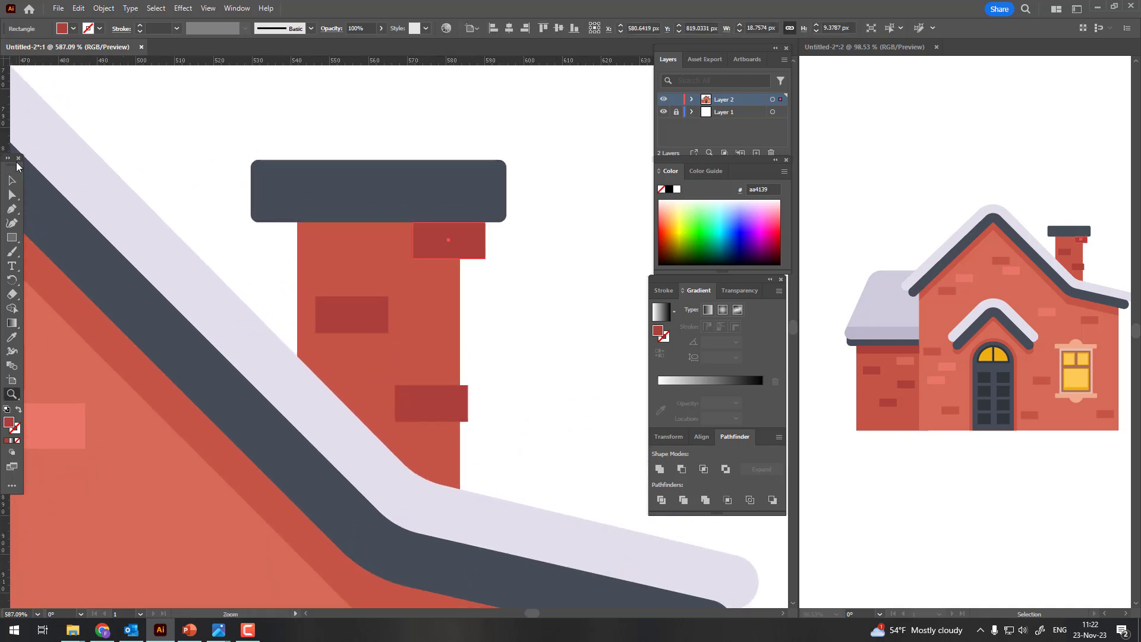
Step: Stretch the top brick into a thin band across the chimney just beneath the cap
left_click(12, 180)
left_click_drag(415, 237, 288, 239)
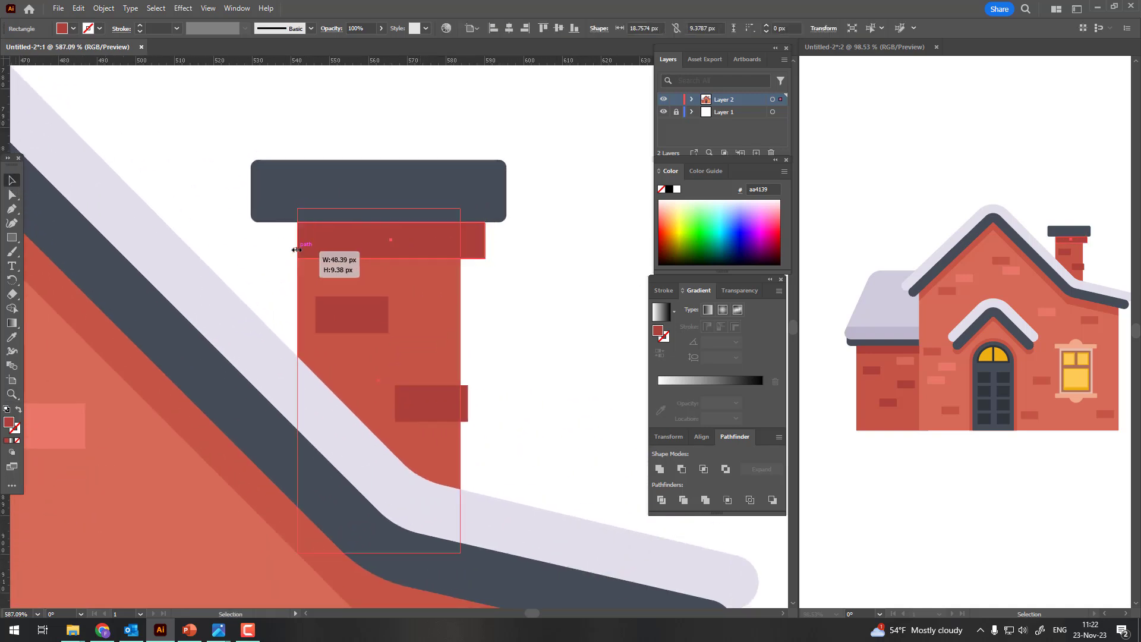
left_click_drag(482, 242, 472, 243)
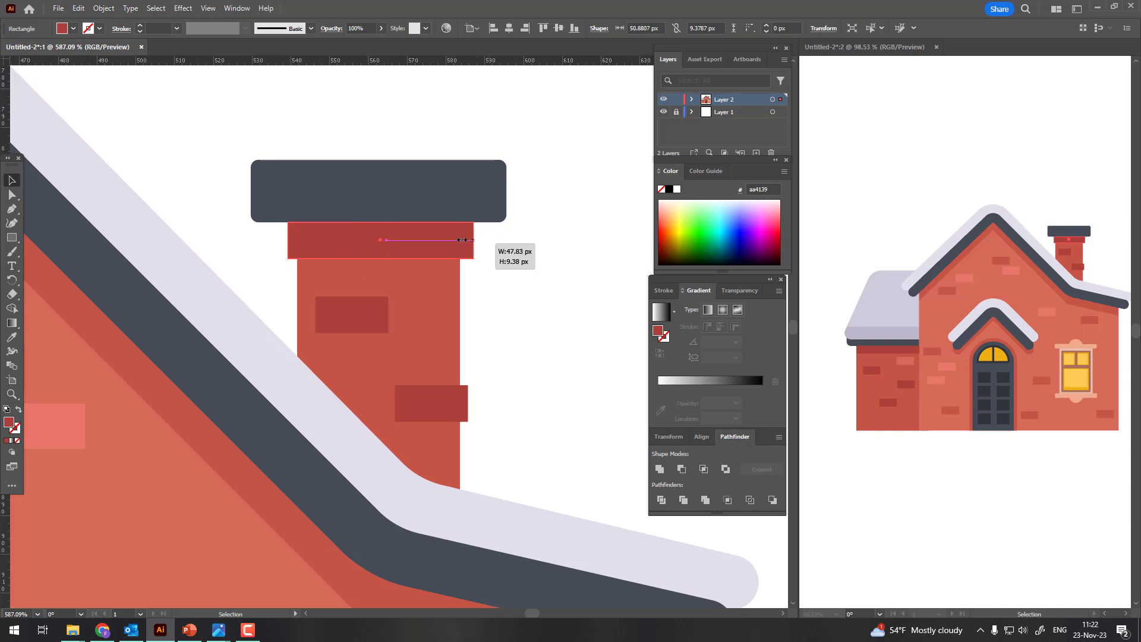
left_click_drag(380, 258, 383, 248)
key("z")
left_click_drag(450, 241, 127, 285)
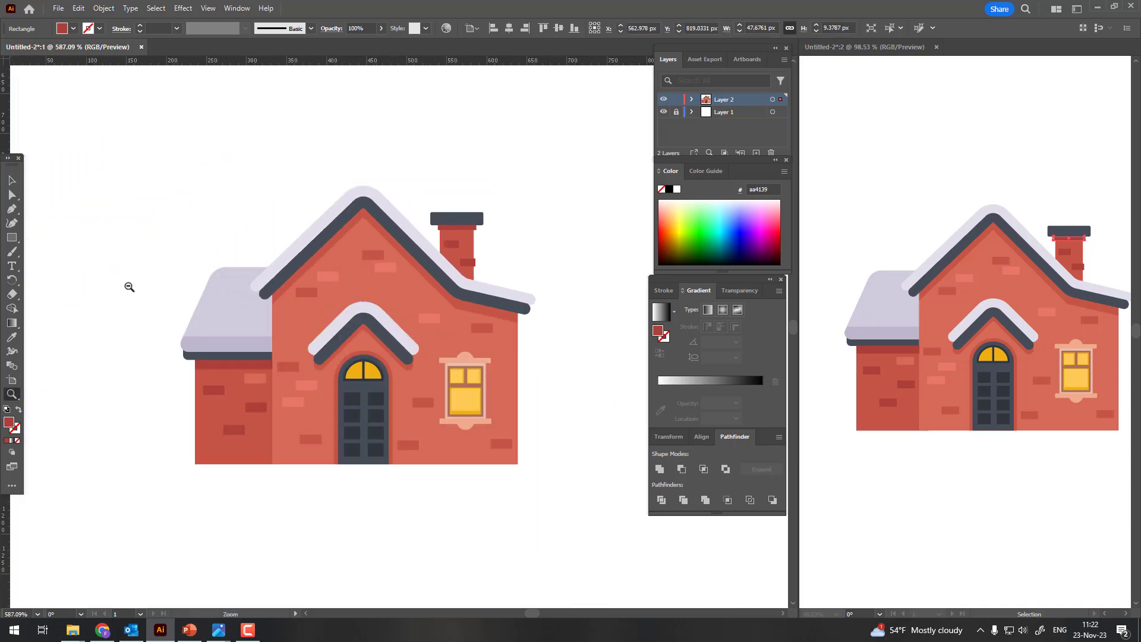
left_click_drag(354, 228, 467, 278)
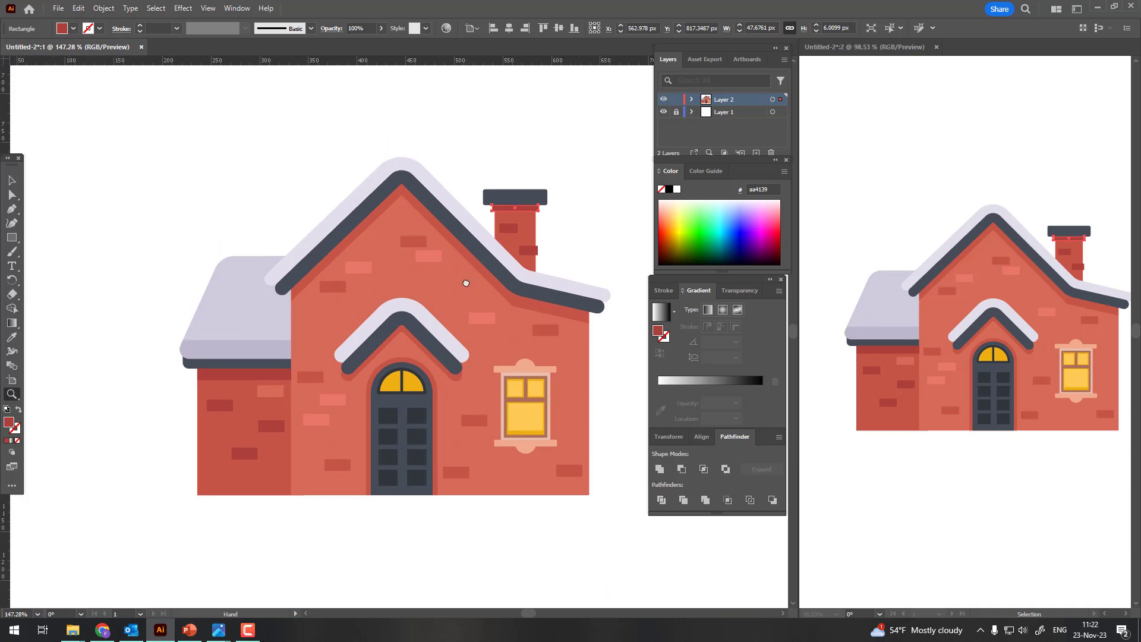
Step: Draw a circle at the house's lower left using the roof snow's lavender outline style
left_click(47, 262)
mouse_move(146, 455)
left_mouse_down()
mouse_move(223, 500)
mouse_move(233, 490)
left_mouse_up()
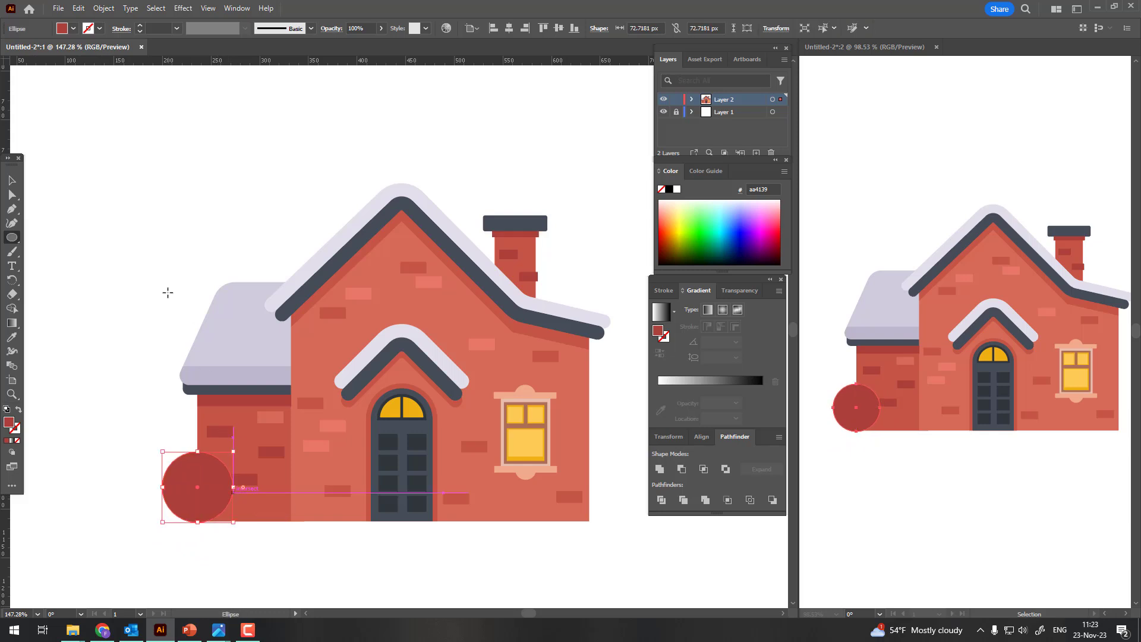
left_click(13, 337)
left_click(330, 243)
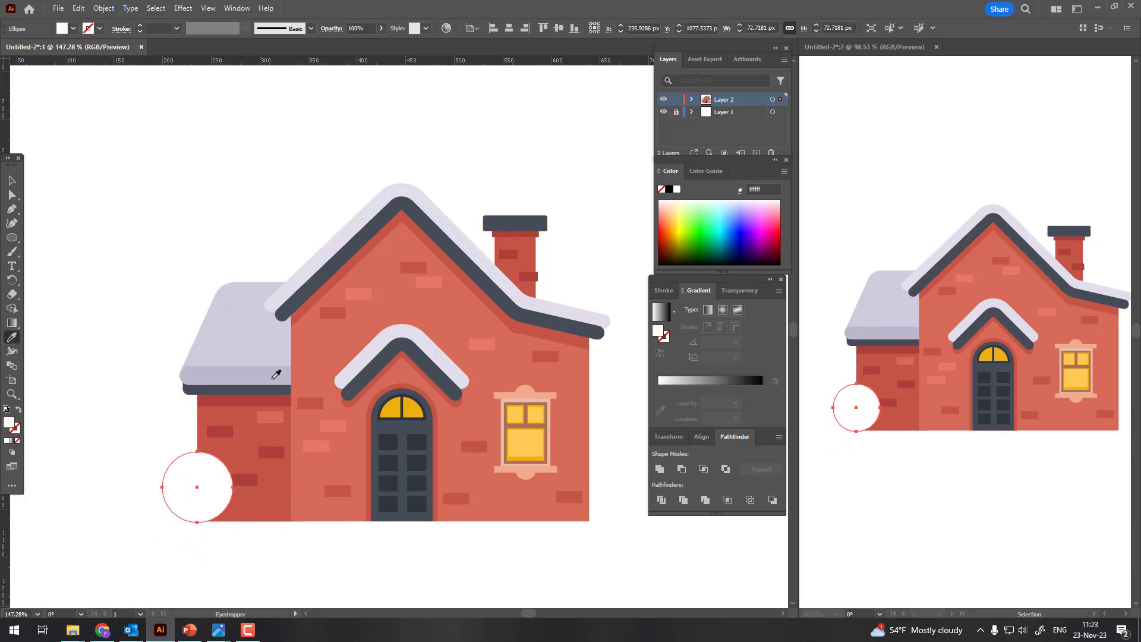
left_click(257, 345)
left_click(311, 275)
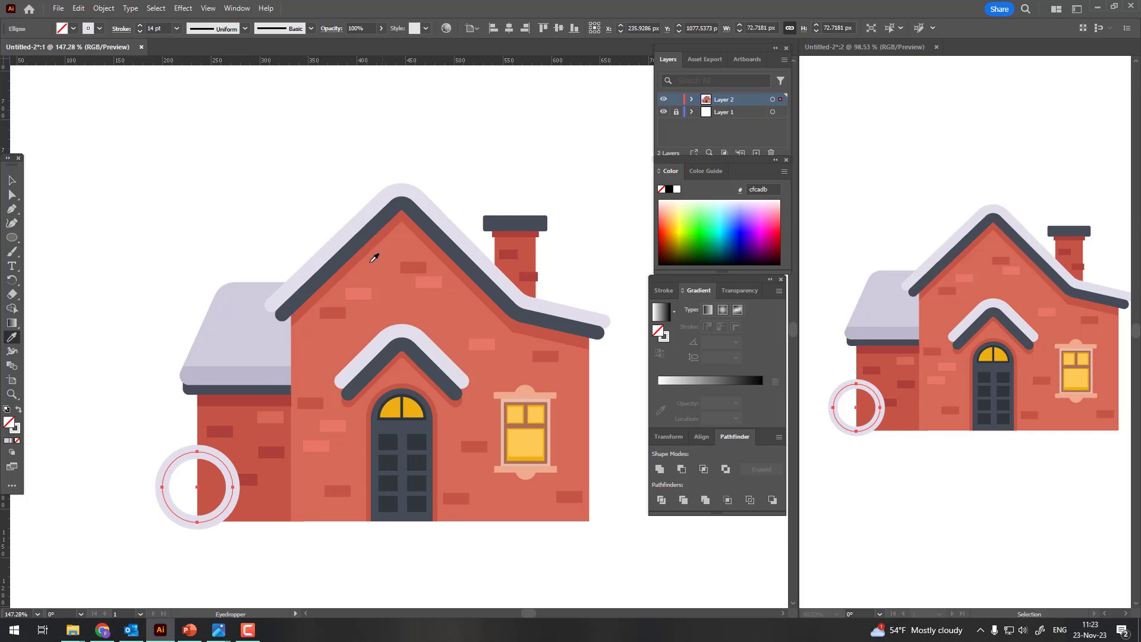
Step: Expand the main roof's snow outline into shapes with Object > Expand
left_click(12, 183)
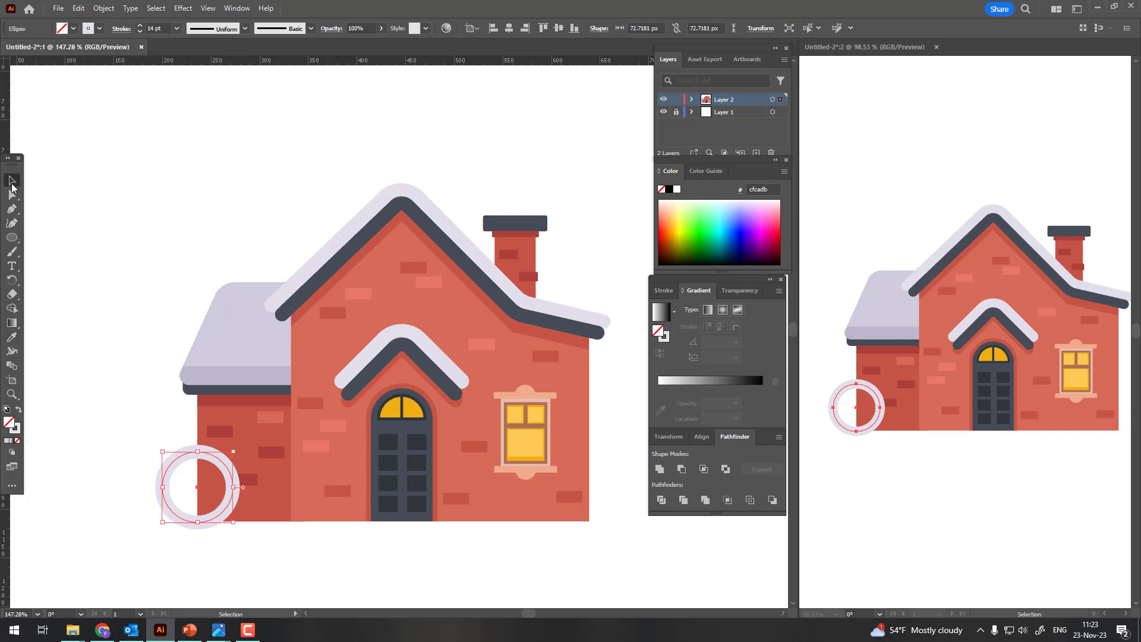
left_click(381, 204)
left_click(104, 8)
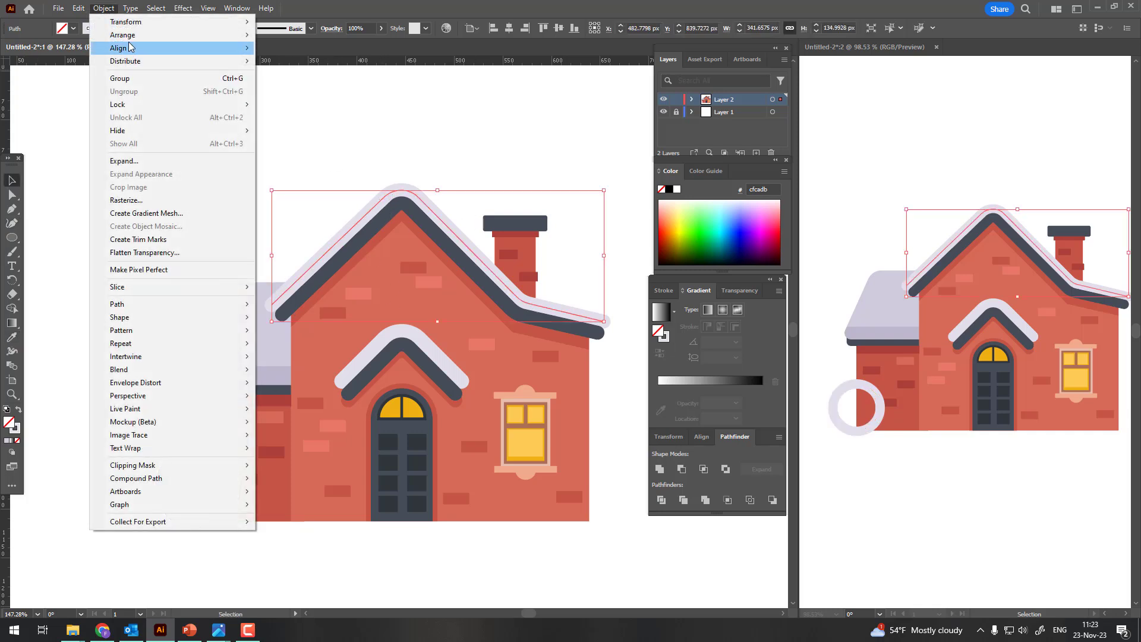
left_click(123, 161)
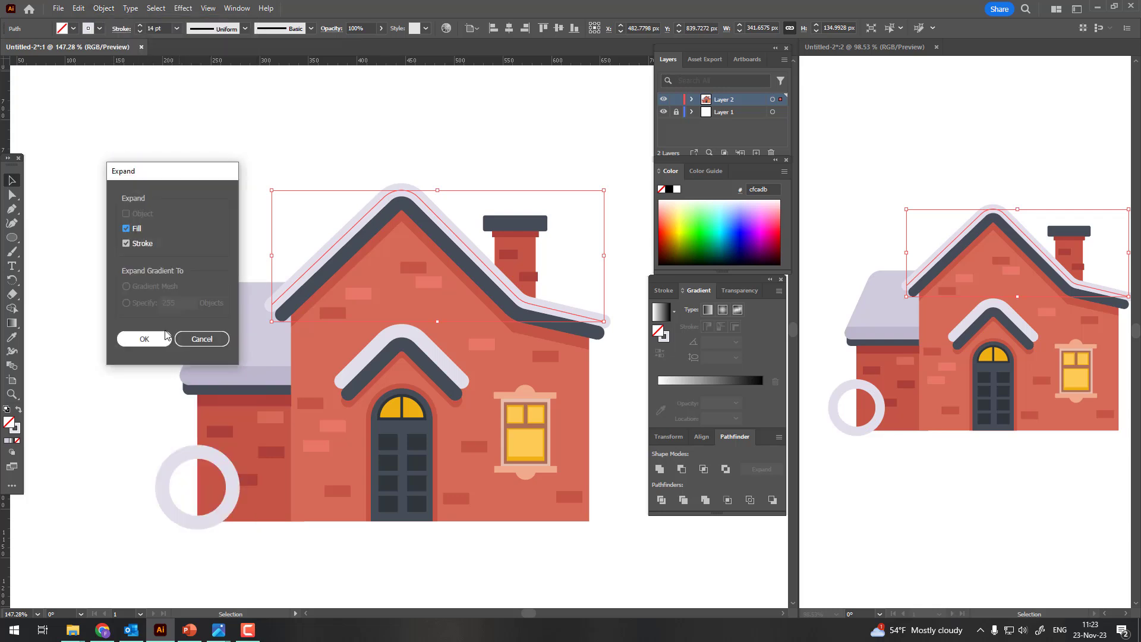
left_click(148, 338)
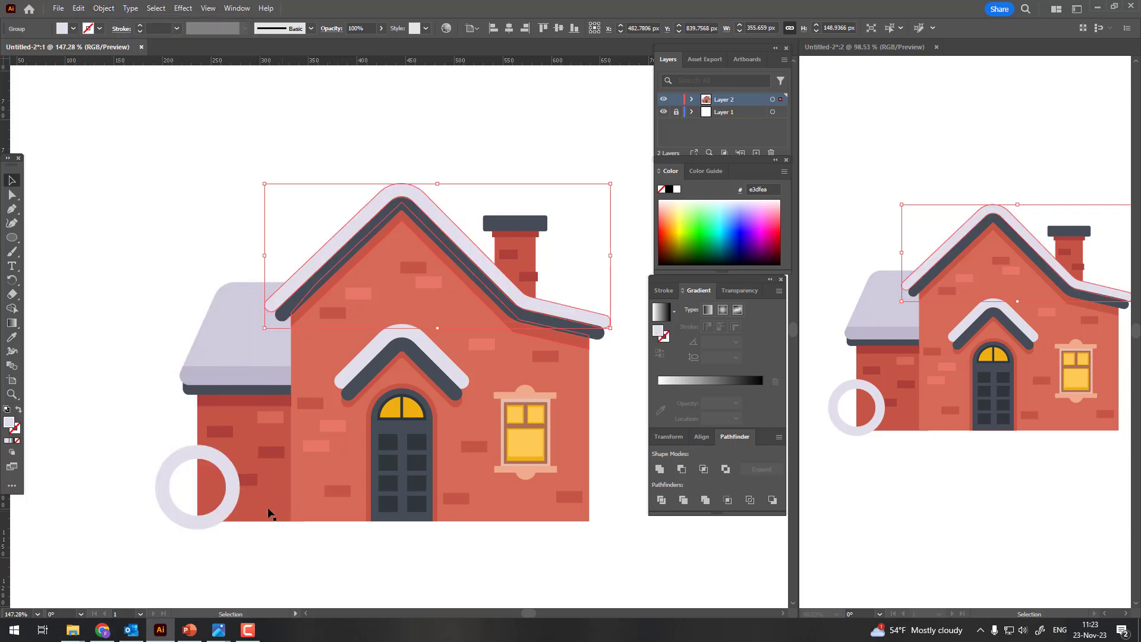
Step: Swap fill and stroke so the lavender ring becomes a solid circle
left_click(227, 510)
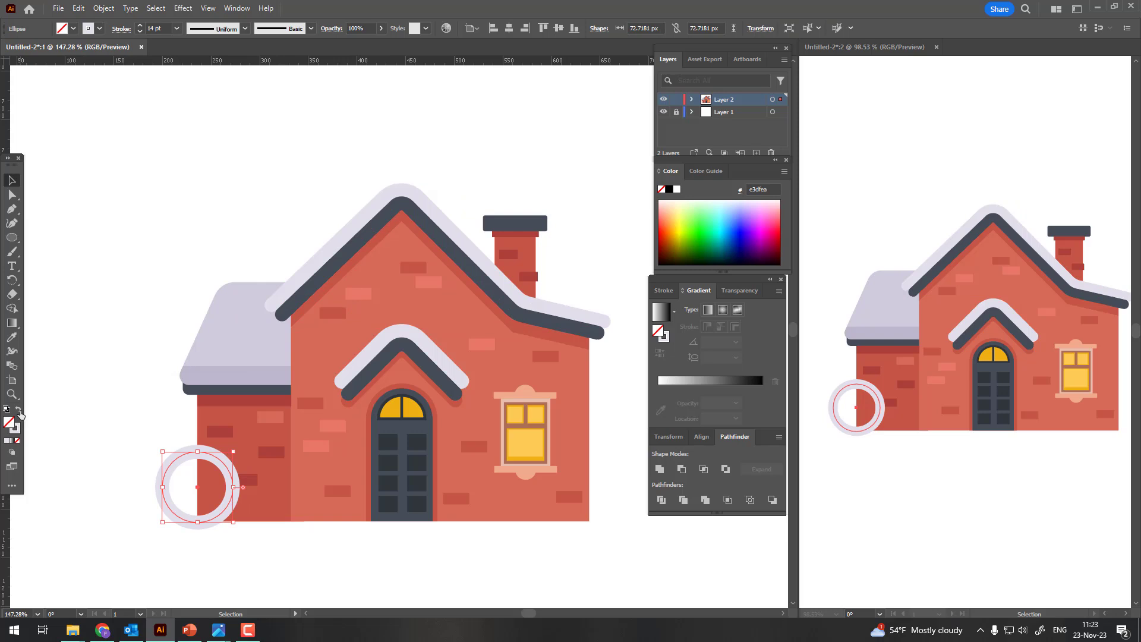
left_click(18, 410)
left_click(242, 523)
key("z")
left_click_drag(275, 543, 297, 508)
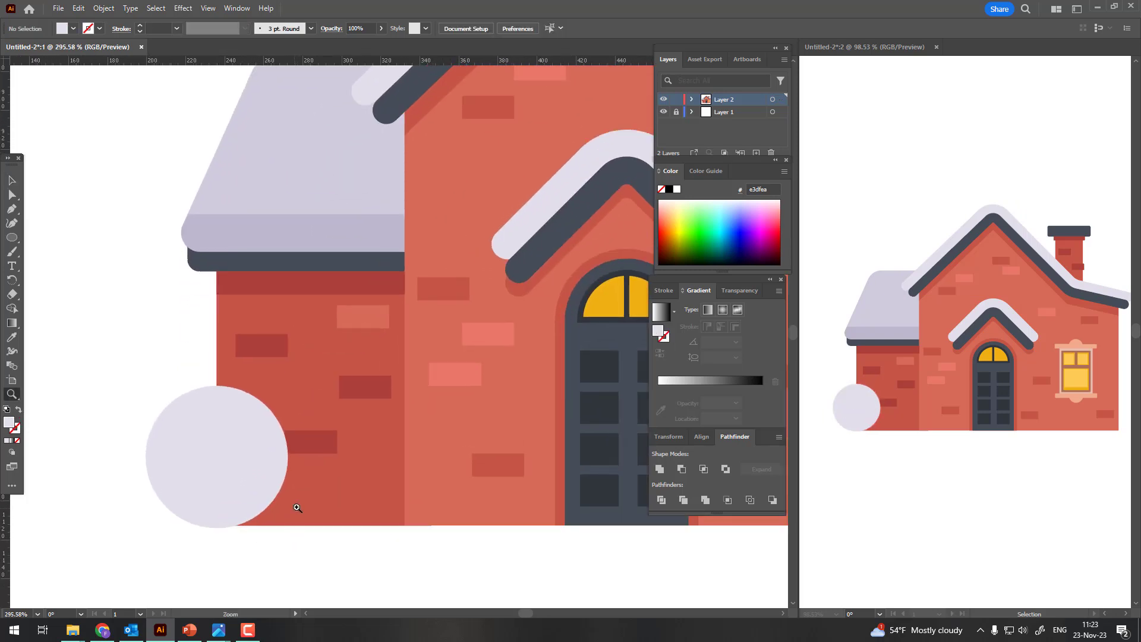
Step: Draw a thin ground strip along the house's base
left_click_drag(360, 492, 244, 473)
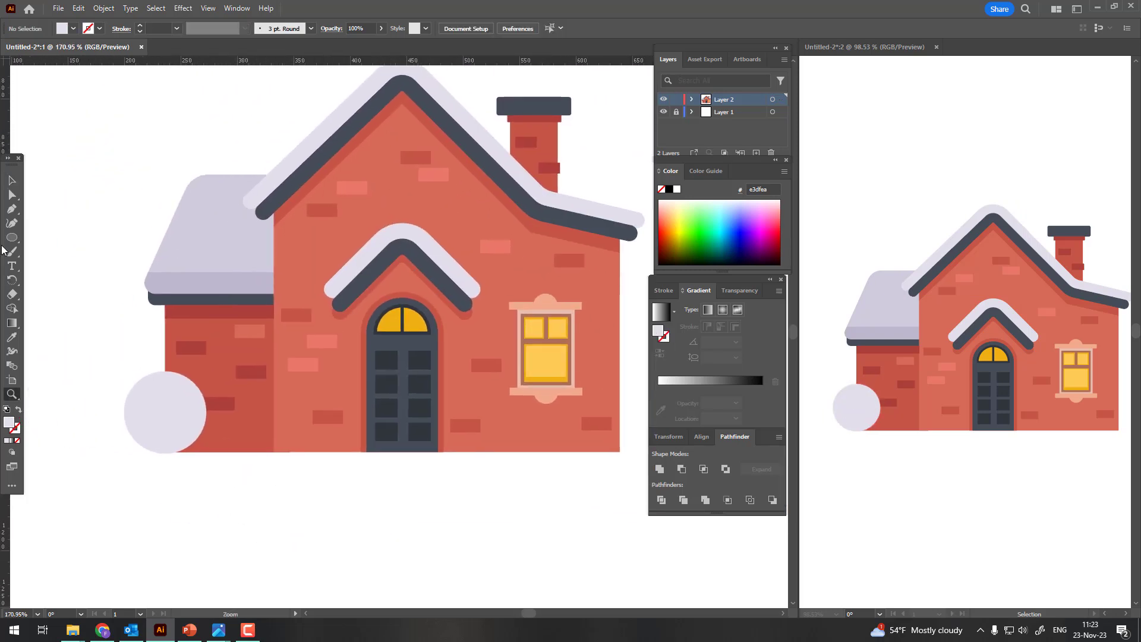
left_click(11, 239)
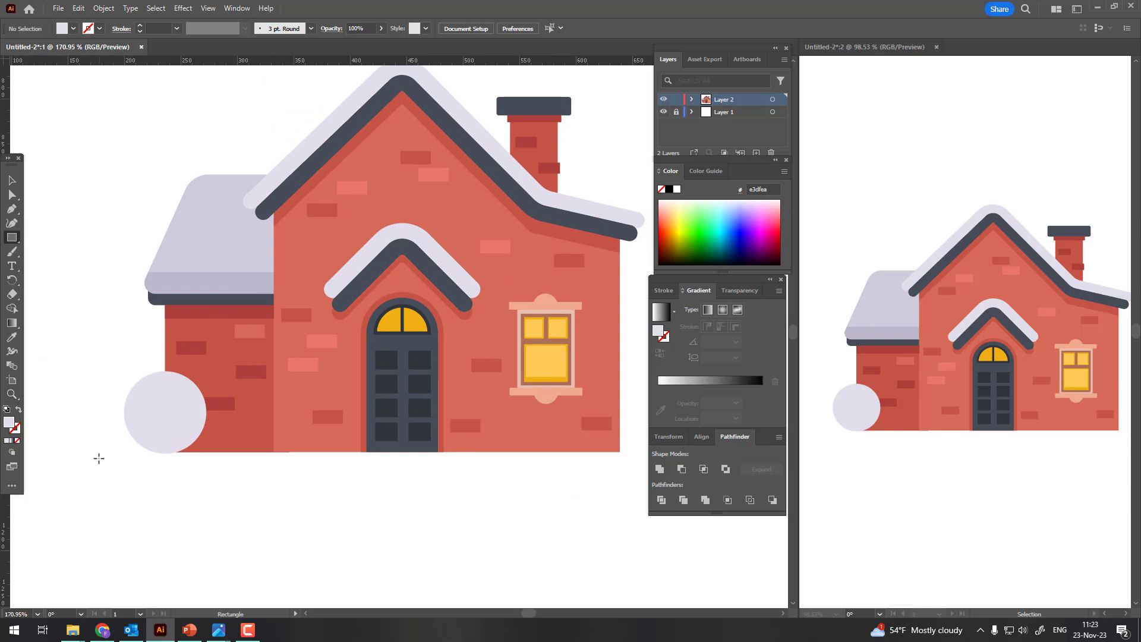
left_click_drag(95, 457, 641, 448)
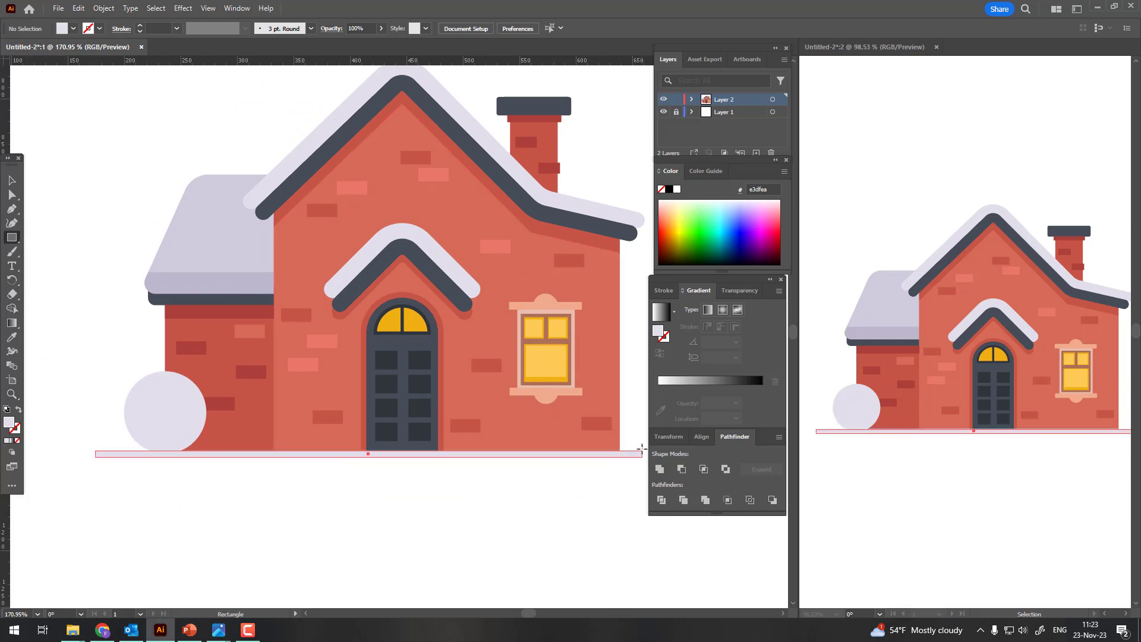
key("z")
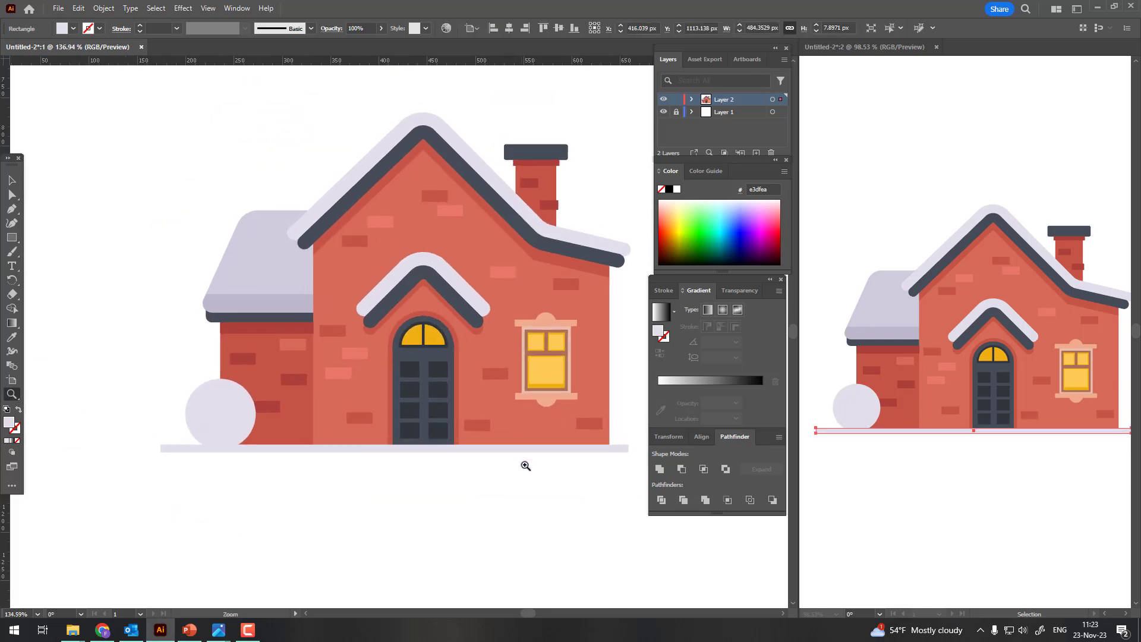
left_click_drag(528, 433, 534, 463)
left_click(488, 476)
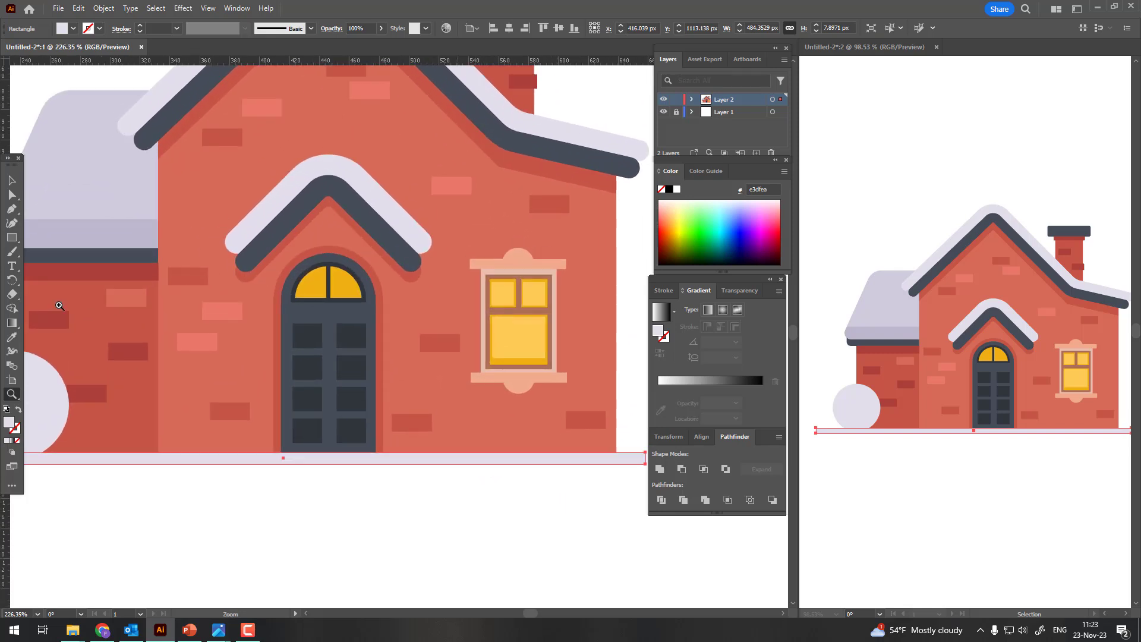
Step: Add a small snow patch with a slanted lower left corner and rounded top left corner
left_click(13, 241)
left_click_drag(412, 457, 573, 437)
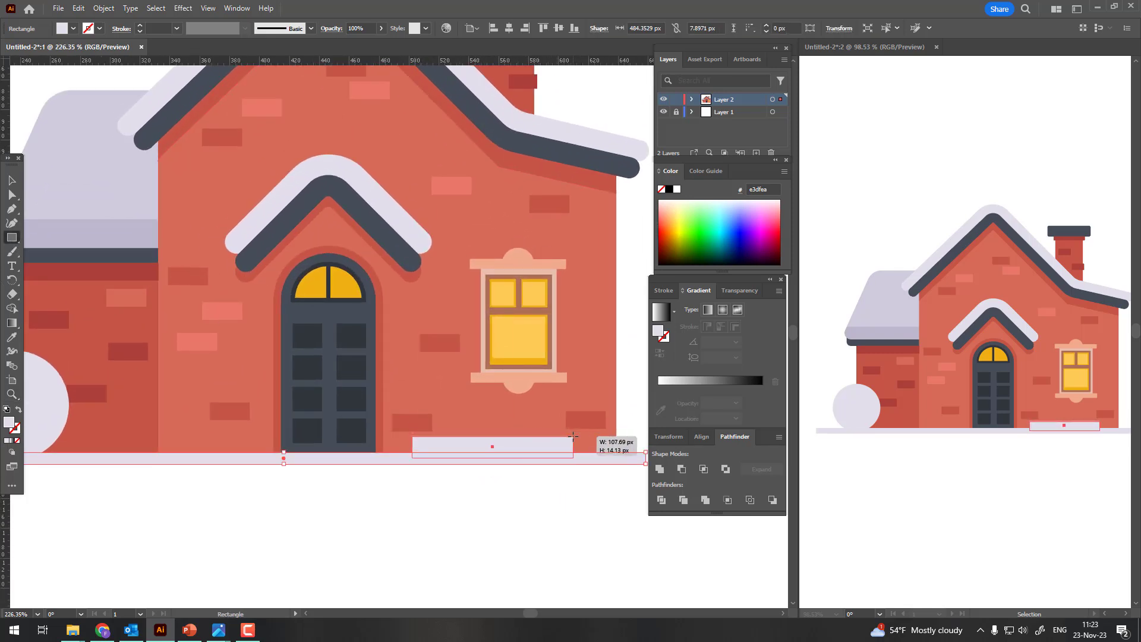
left_click(12, 195)
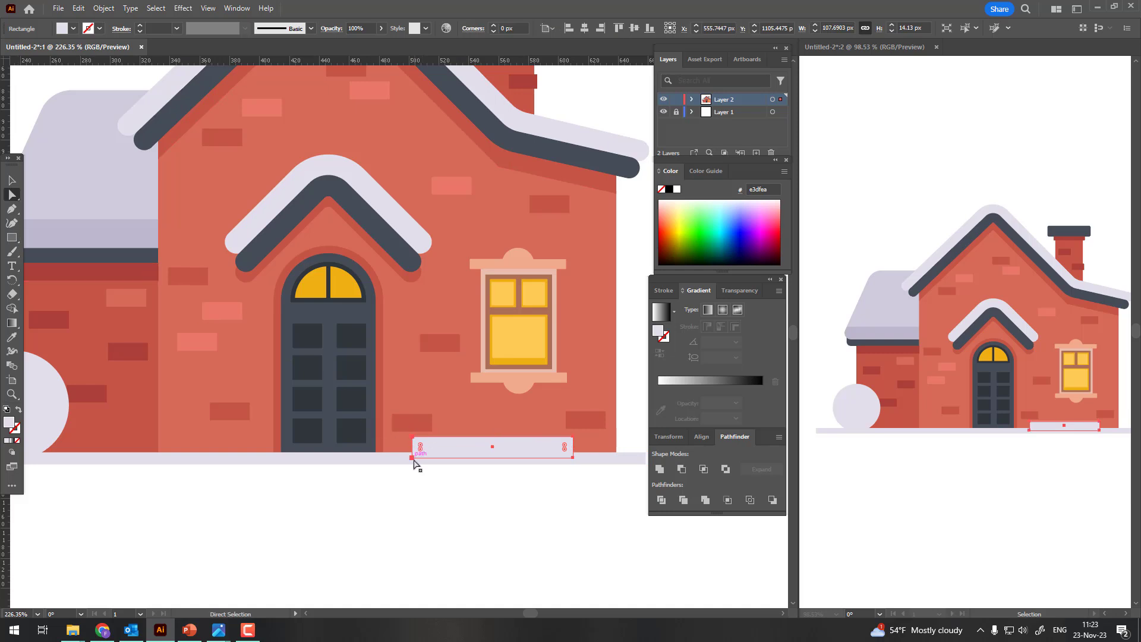
left_click_drag(413, 458, 392, 458)
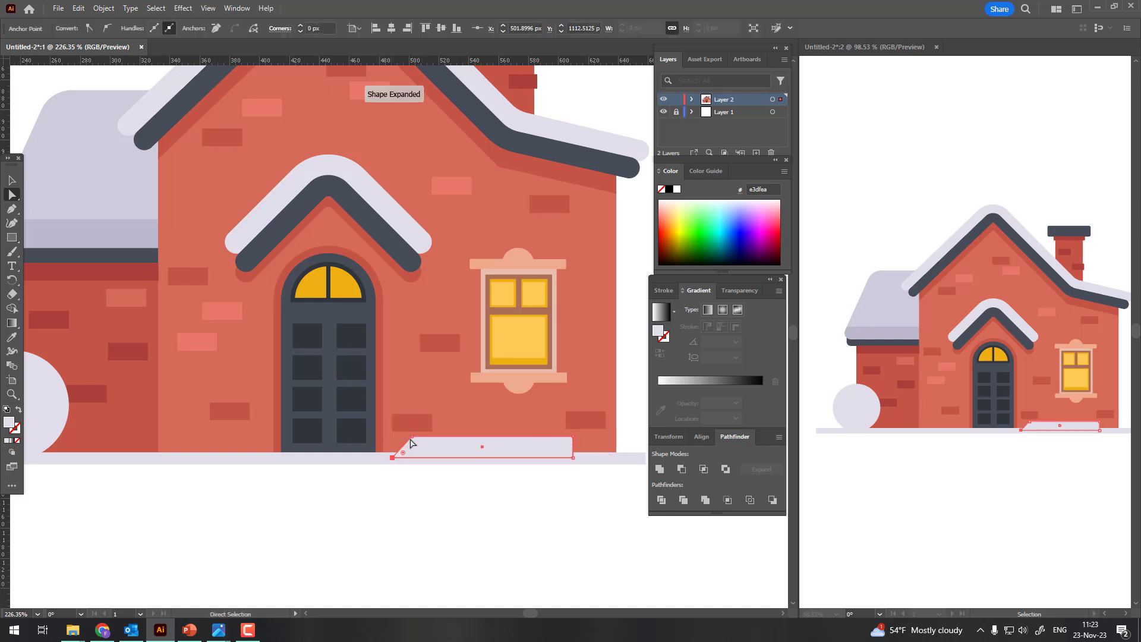
left_click(415, 454)
left_click_drag(438, 468, 439, 469)
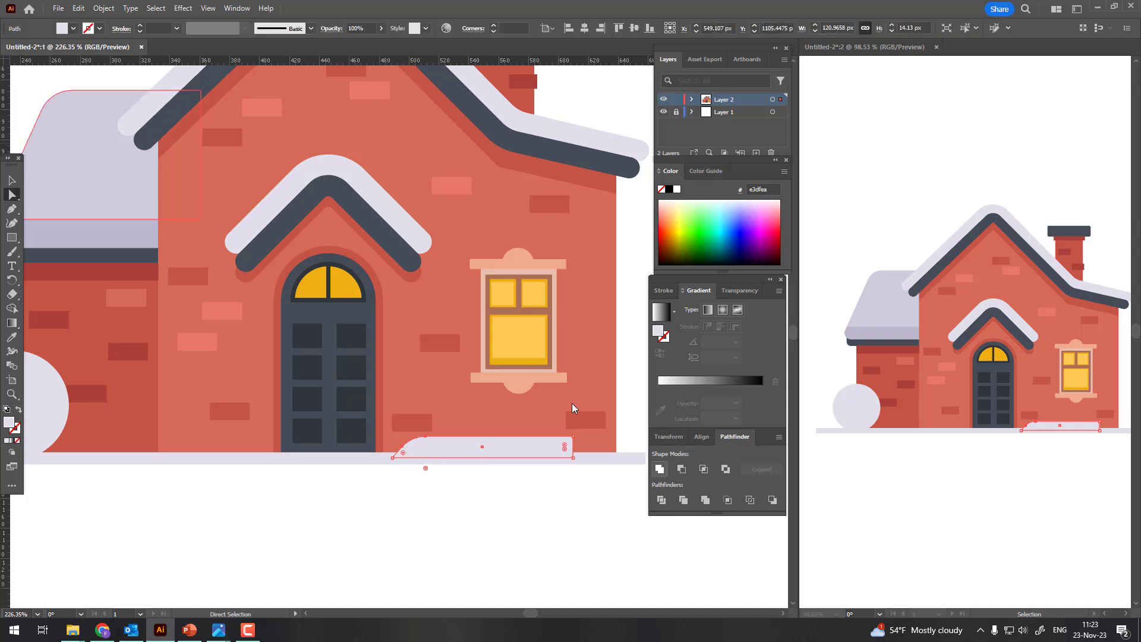
Step: Draw a snow strip along the wall base and pull its bottom-left corner outward
scroll(572, 403, "down", 2)
scroll(453, 398, "up", 2)
scroll(252, 402, "up", 1)
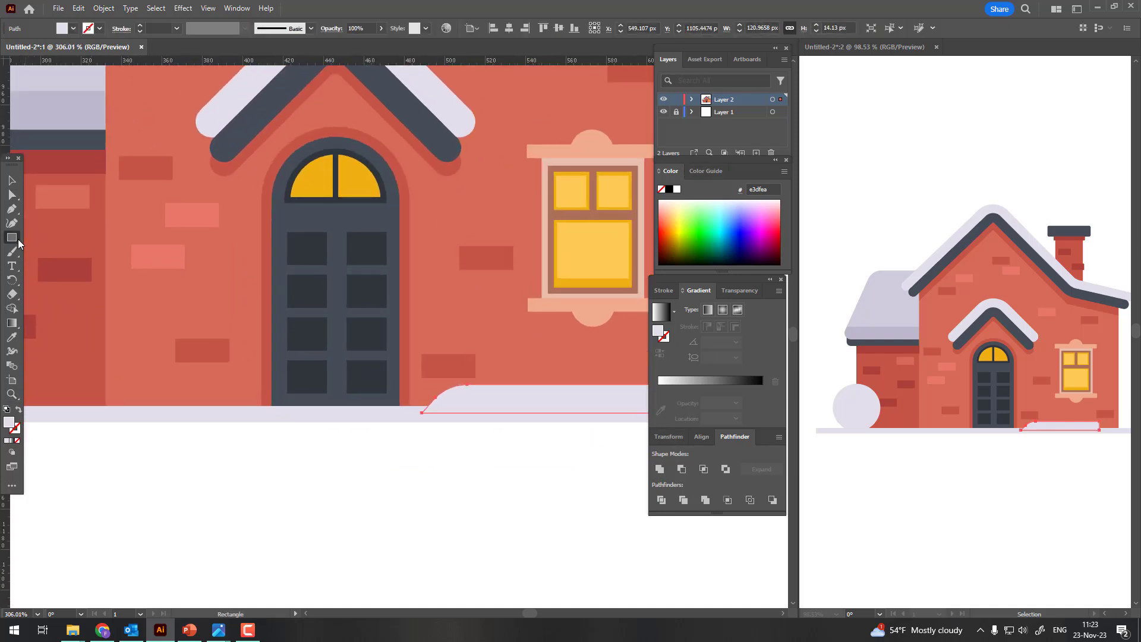
left_click_drag(48, 384, 248, 405)
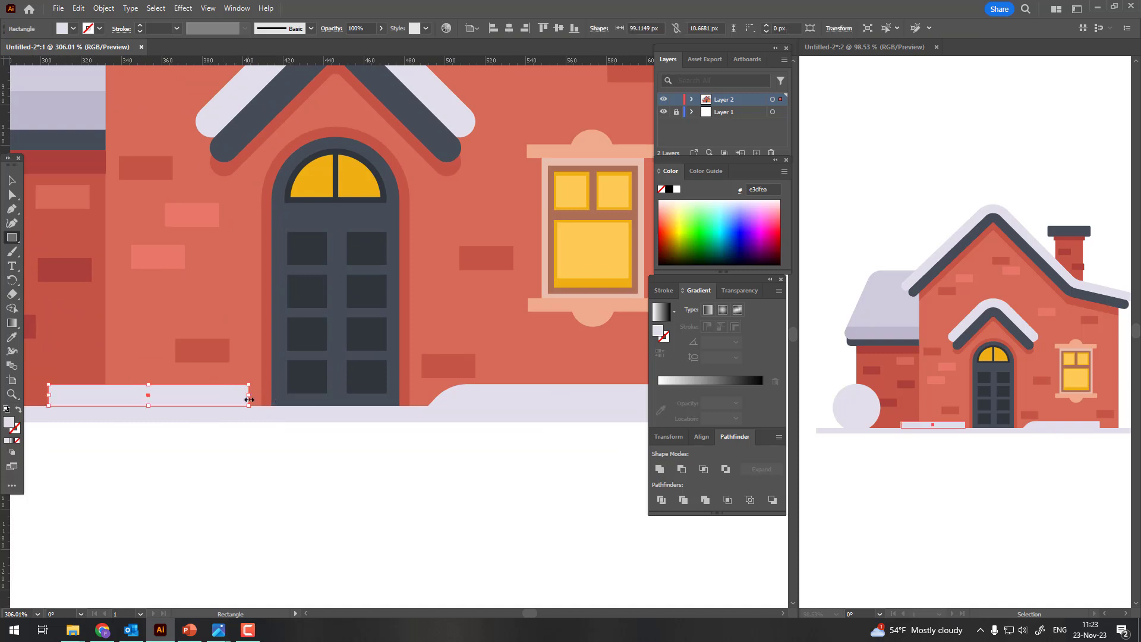
left_click(13, 196)
left_click(249, 386)
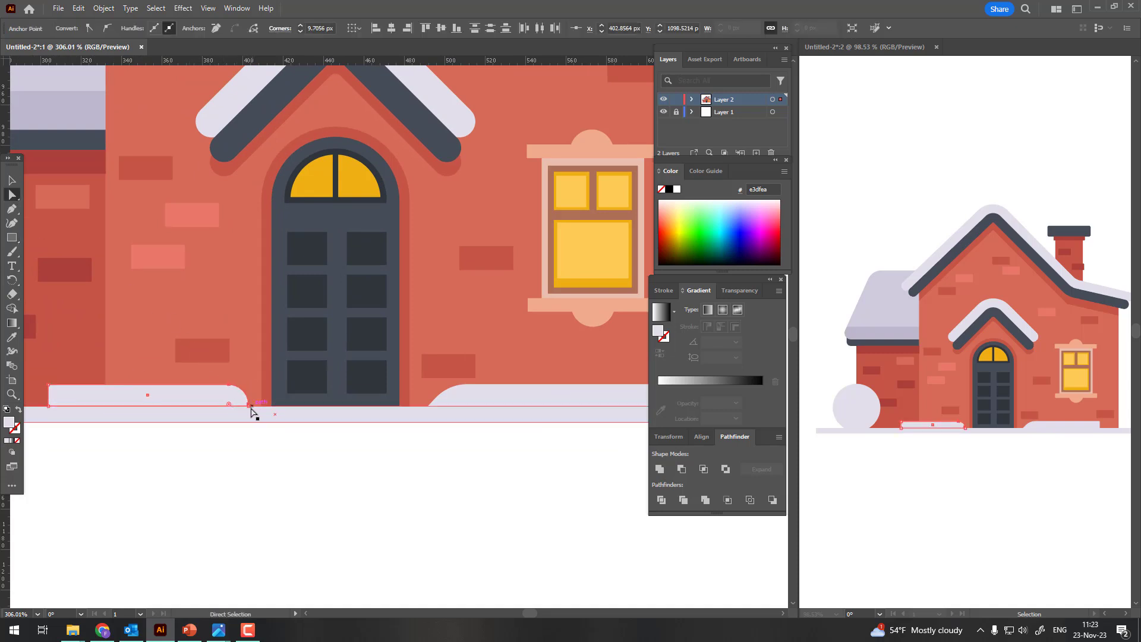
left_click_drag(248, 407, 280, 407)
key("ctrl+z")
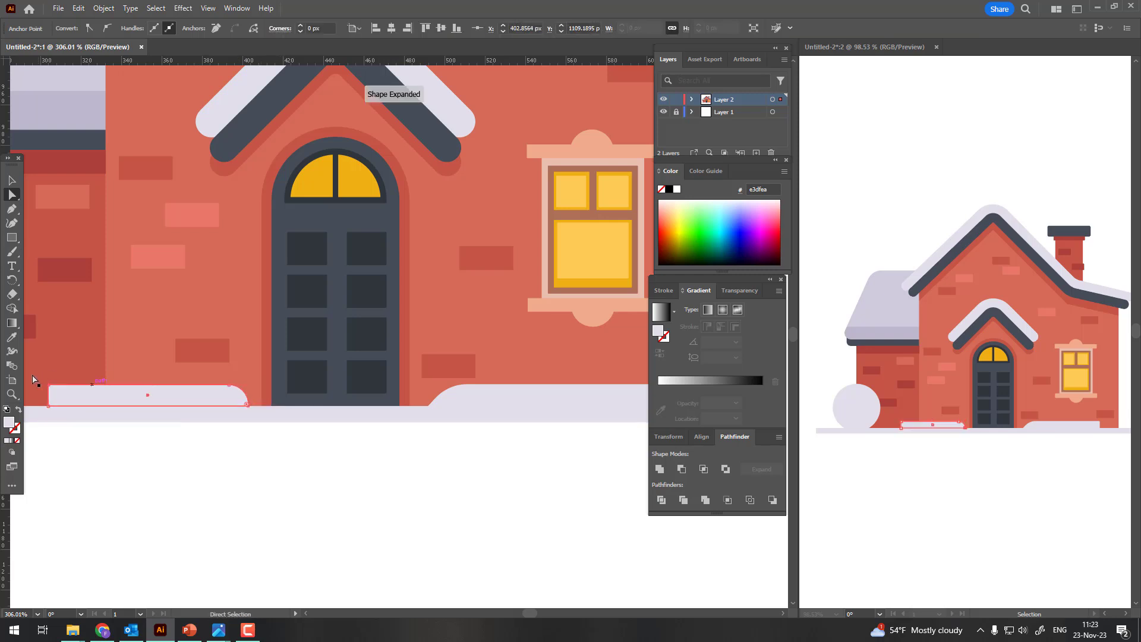
mouse_move(49, 406)
left_mouse_down()
mouse_move(251, 408)
mouse_move(217, 409)
left_mouse_up()
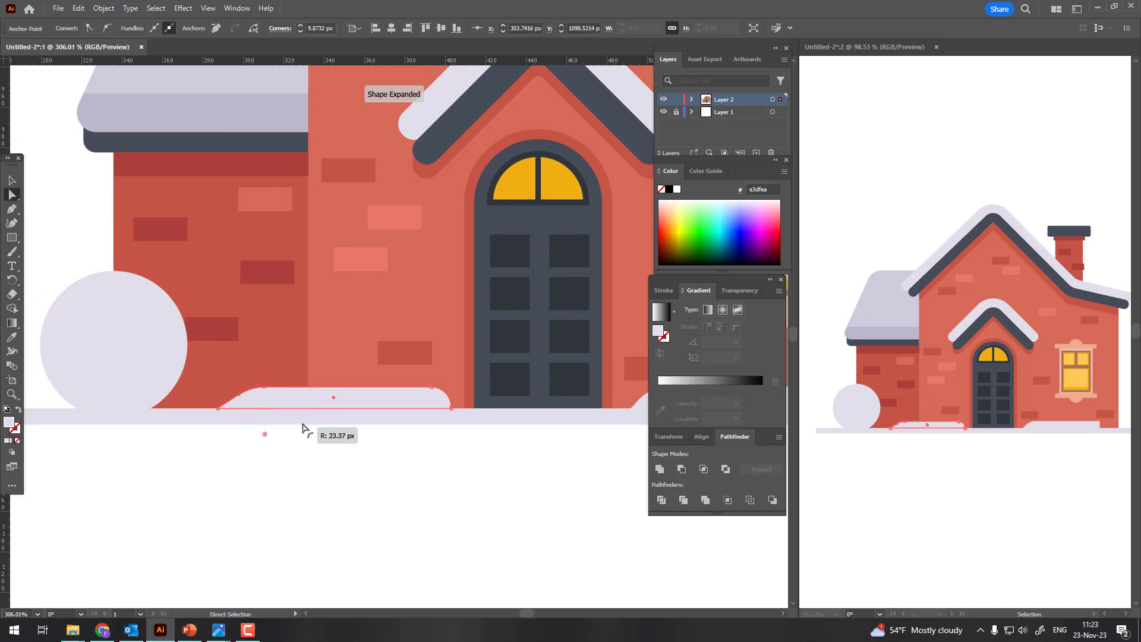
key("z")
left_click_drag(303, 428, 238, 427)
Step: Draw a snow circle, a tall snow block over the wall and a wide block along the ground
left_click(11, 237)
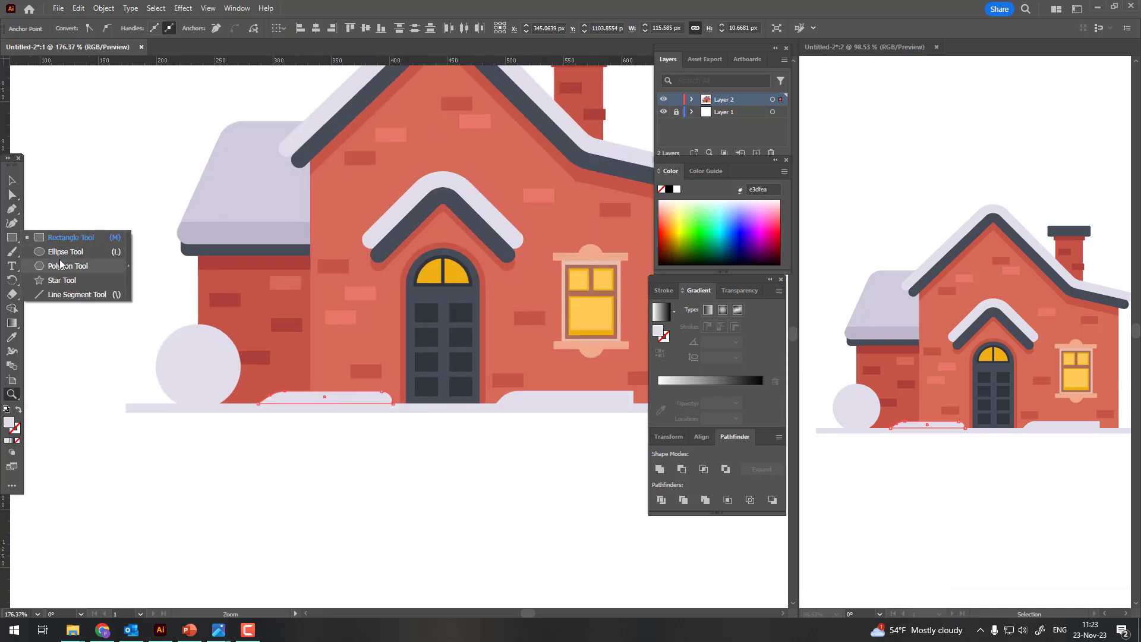
left_click(62, 257)
mouse_move(277, 340)
left_mouse_down()
mouse_move(349, 414)
mouse_move(309, 391)
mouse_move(280, 424)
left_mouse_up()
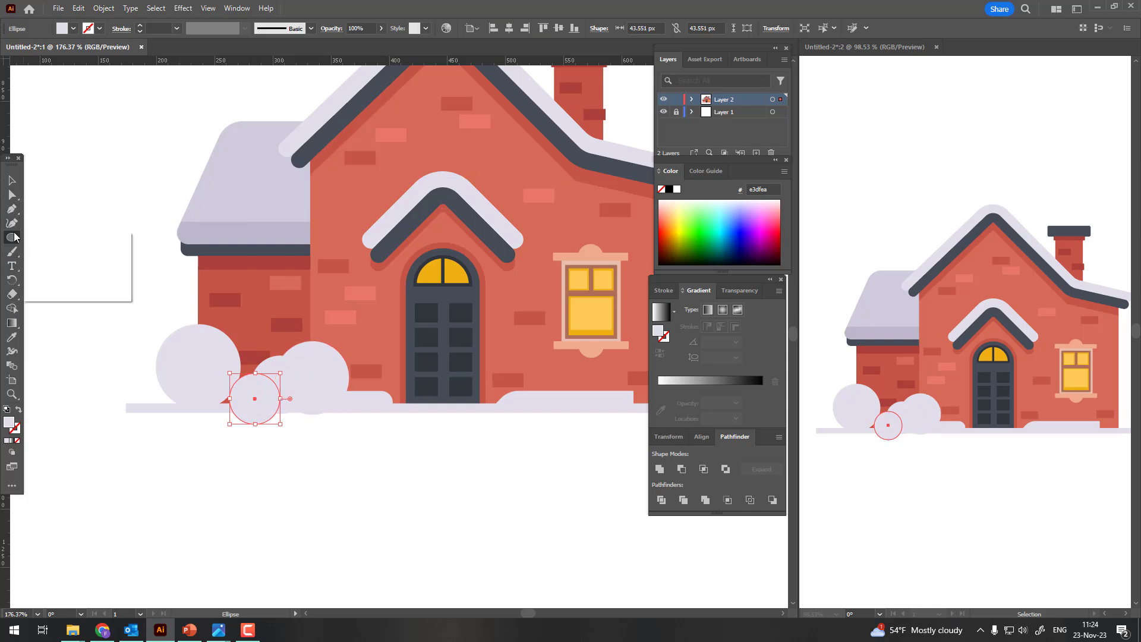
left_click_drag(309, 318, 366, 429)
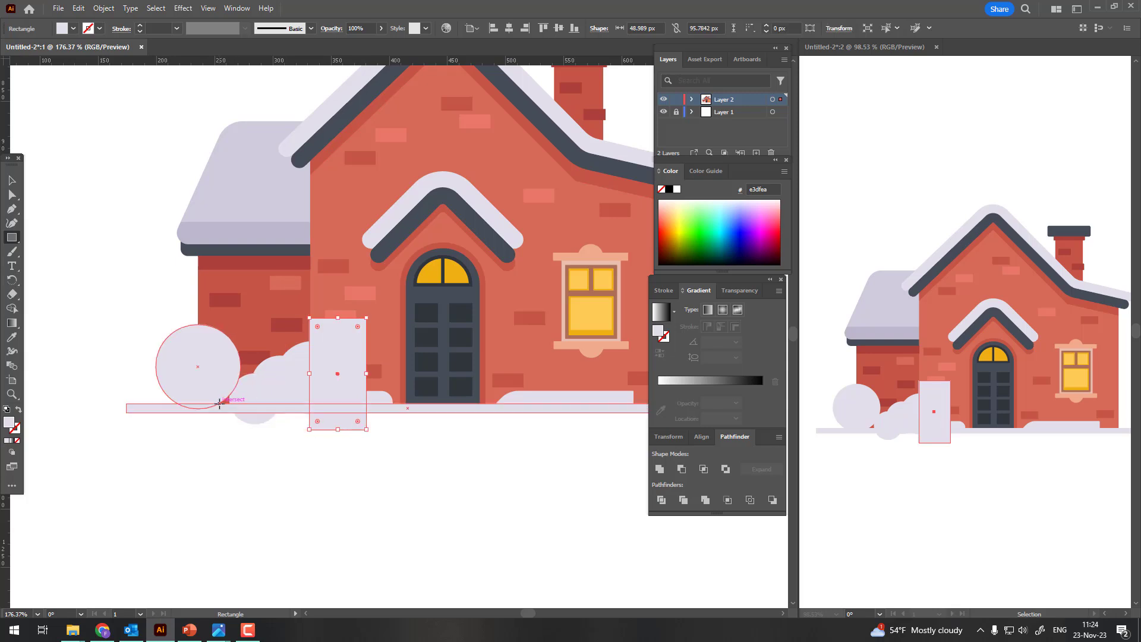
left_click_drag(220, 403, 438, 451)
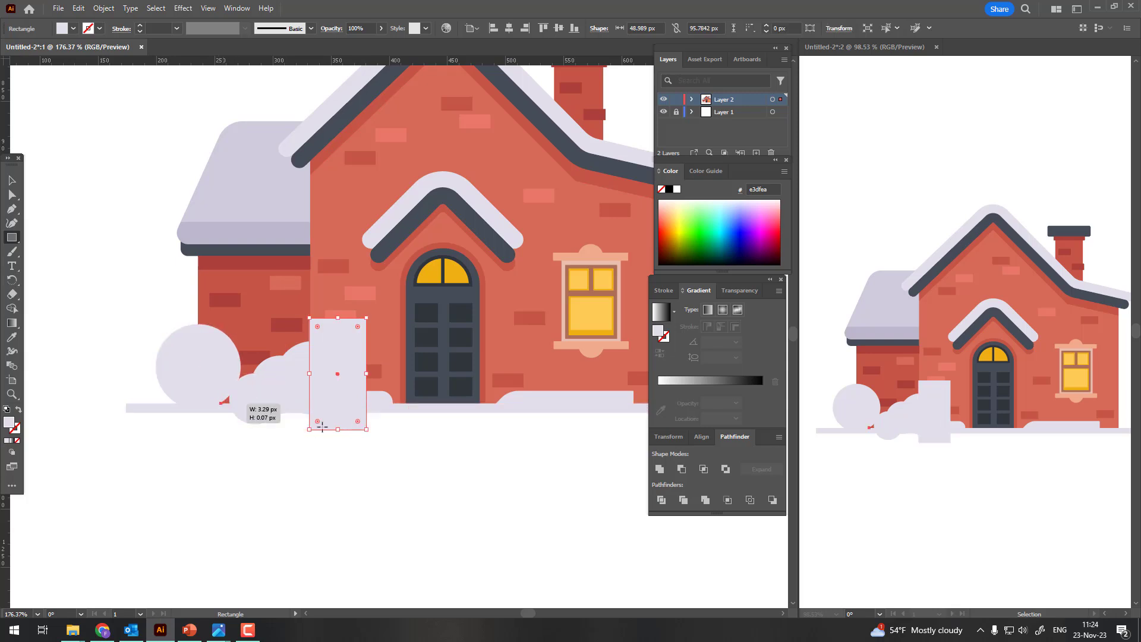
Step: Enlarge and raise the lower snow circle, then select the snow shapes together
left_click(13, 183)
left_click(252, 397)
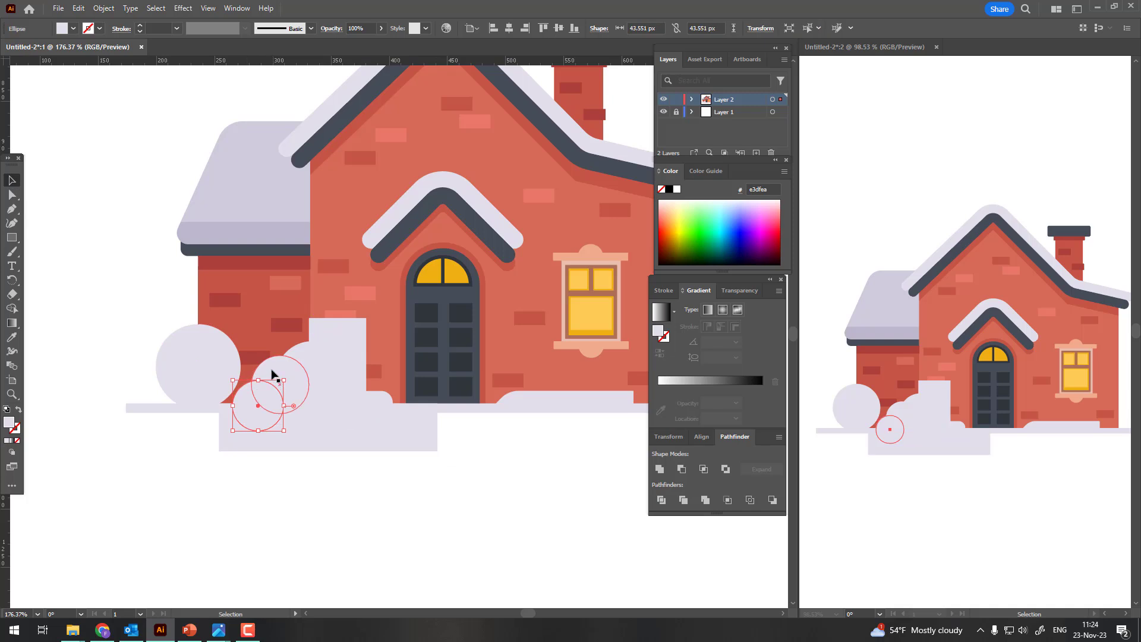
left_click_drag(272, 375, 309, 337)
left_click(283, 385, "shift")
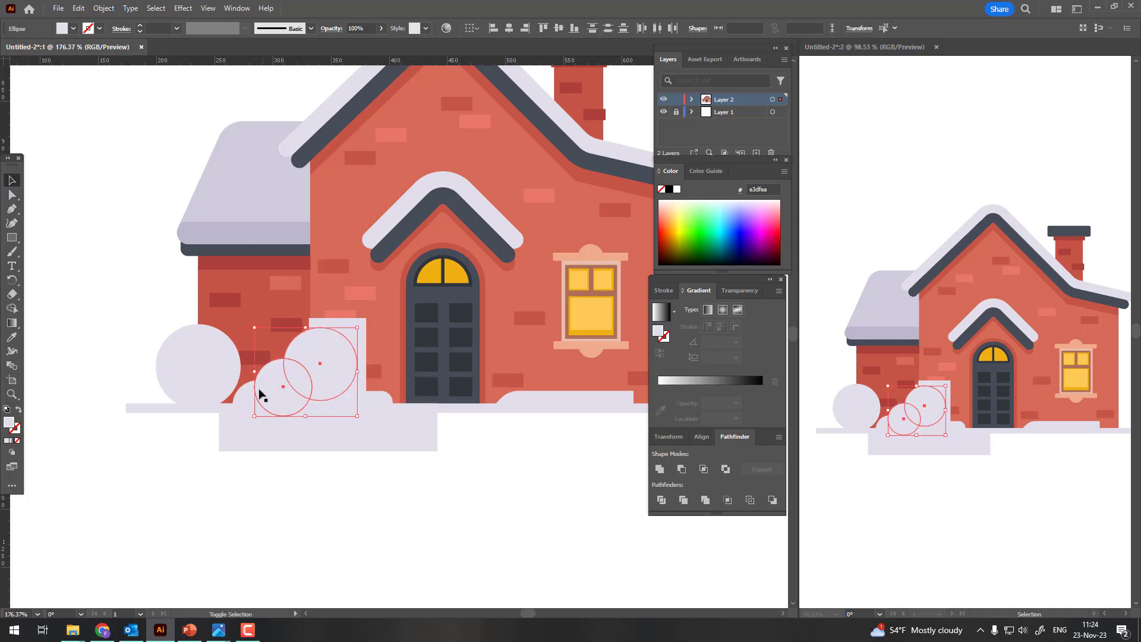
left_click(273, 418, "shift")
left_click(378, 424, "shift")
left_click(360, 326, "shift")
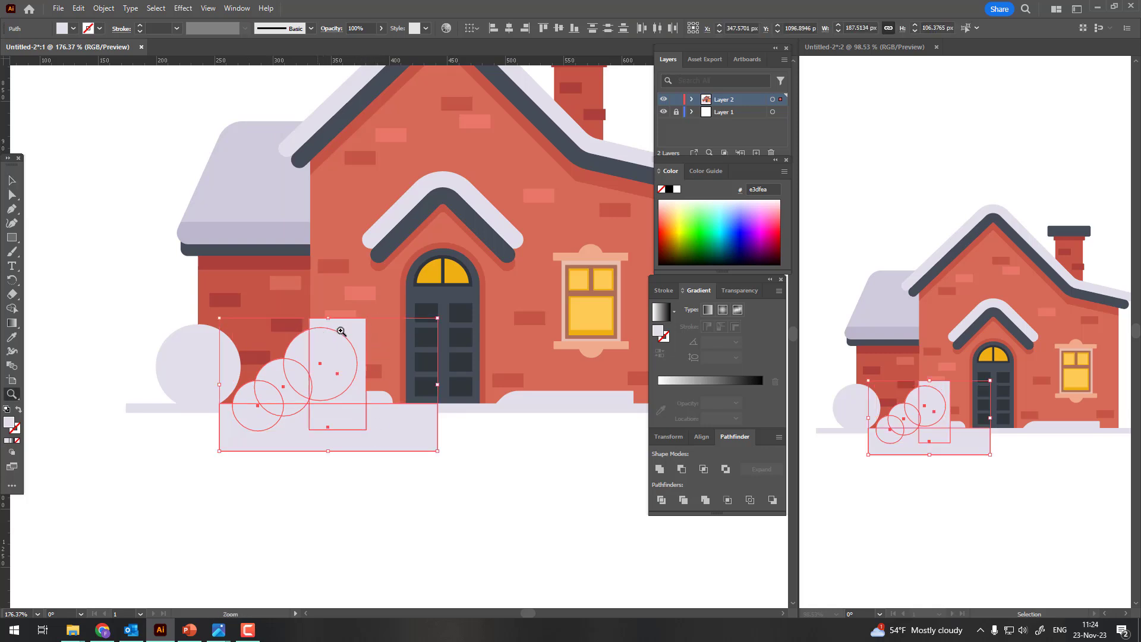
Step: Align the tall snow block with the wall edge
key("z")
mouse_move(315, 329)
left_mouse_down()
mouse_move(185, 333)
mouse_move(219, 202)
mouse_move(280, 276)
left_mouse_up()
left_click(7, 185)
left_click(165, 402)
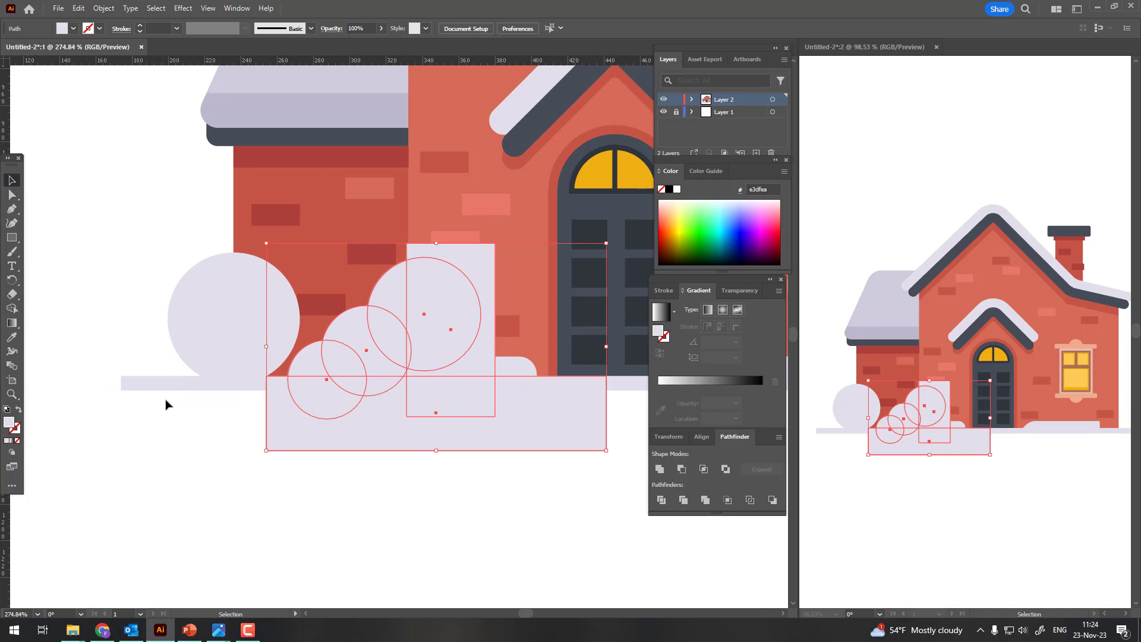
key("z")
left_click_drag(463, 262, 555, 353)
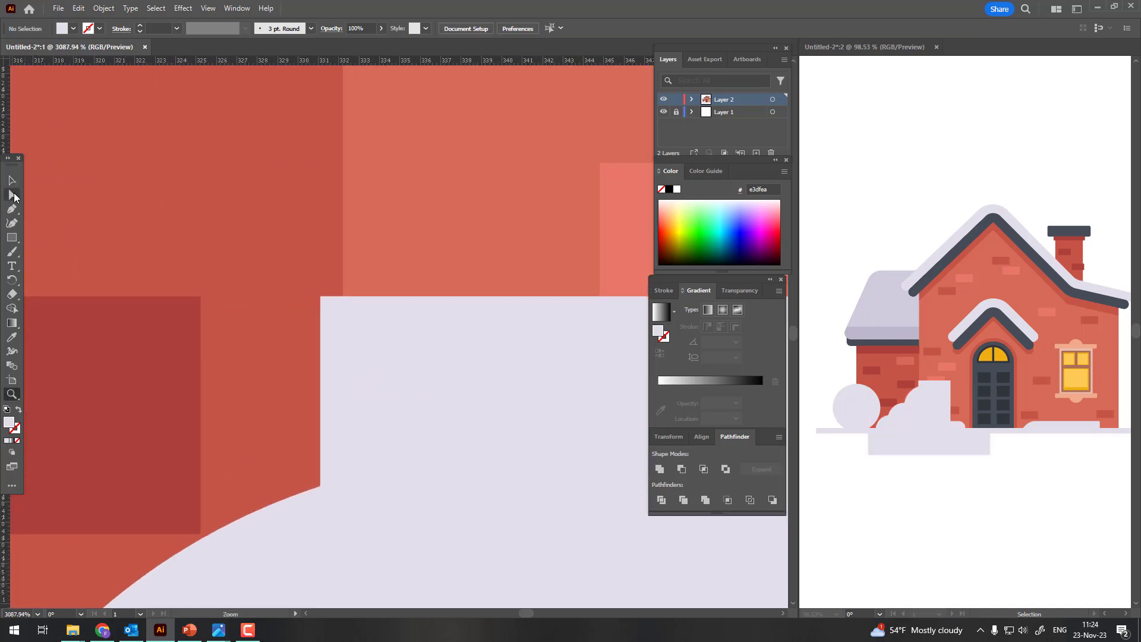
left_click_drag(310, 310, 370, 331)
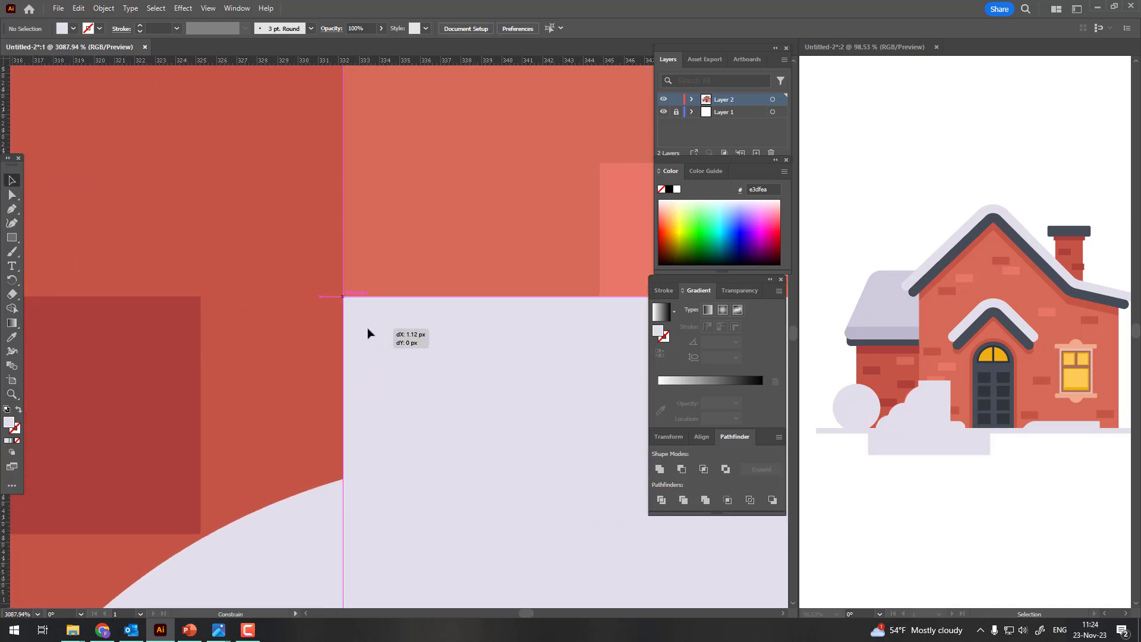
Step: Add a small snow circle at the tall block's top-left corner
scroll(267, 295, "down", 5)
scroll(423, 346, "down", 3)
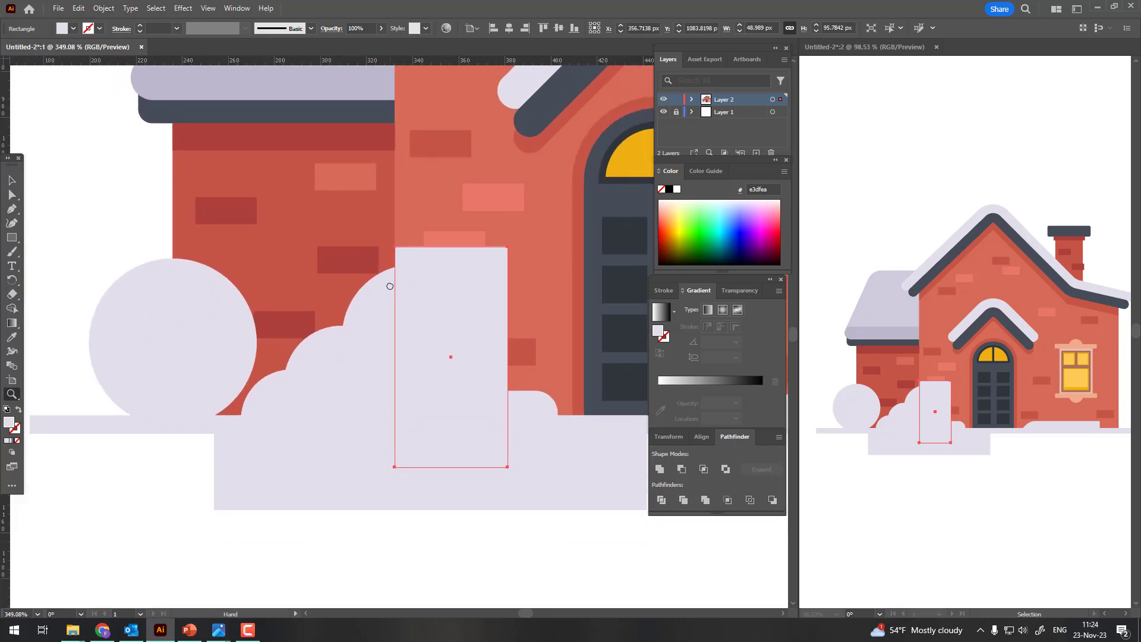
scroll(391, 286, "up", 1)
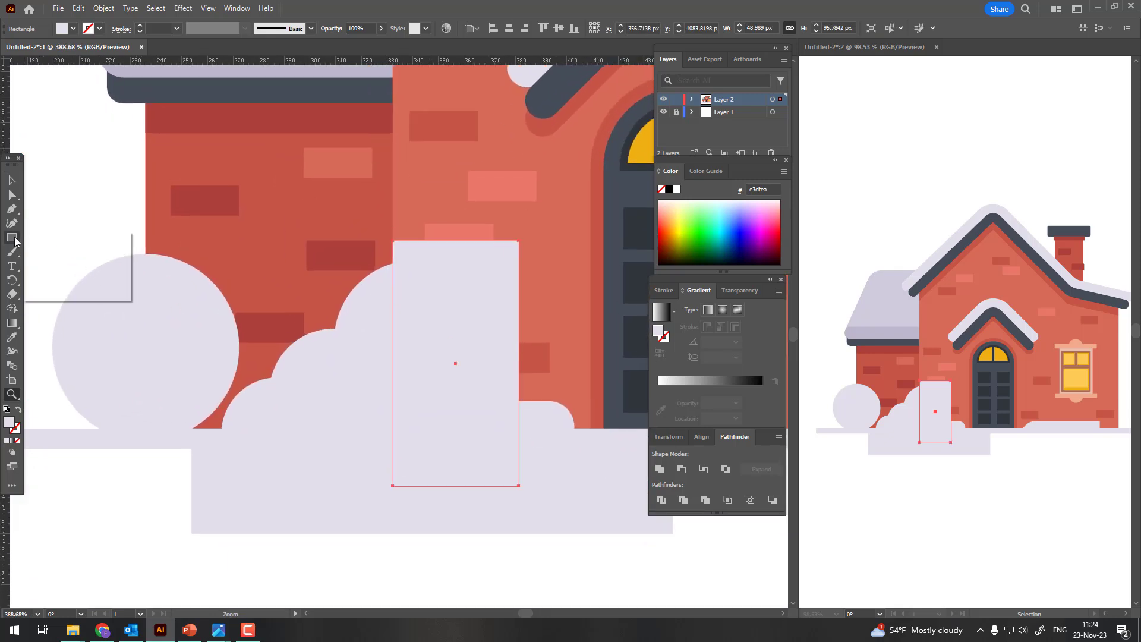
left_click_drag(15, 240, 59, 262)
left_click_drag(392, 271, 420, 288)
Step: Shift-select the large circle, lower-left circle, bottom block and tall block
scroll(398, 267, "down", 1)
scroll(398, 268, "down", 2)
left_click(9, 184)
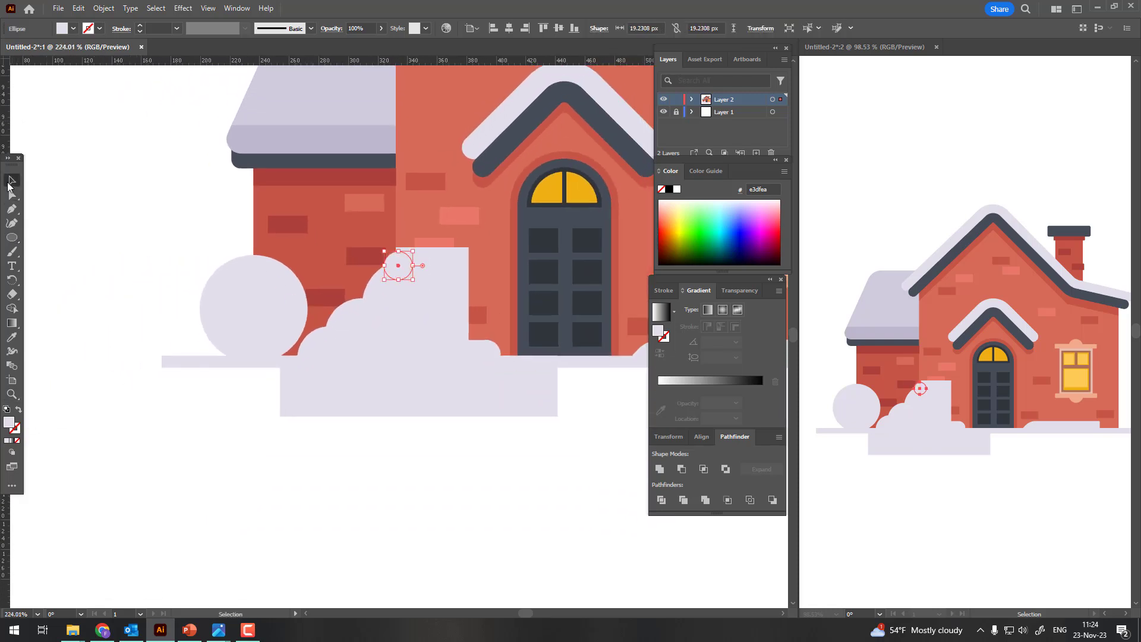
left_click(376, 301, "shift")
left_click(339, 333, "shift")
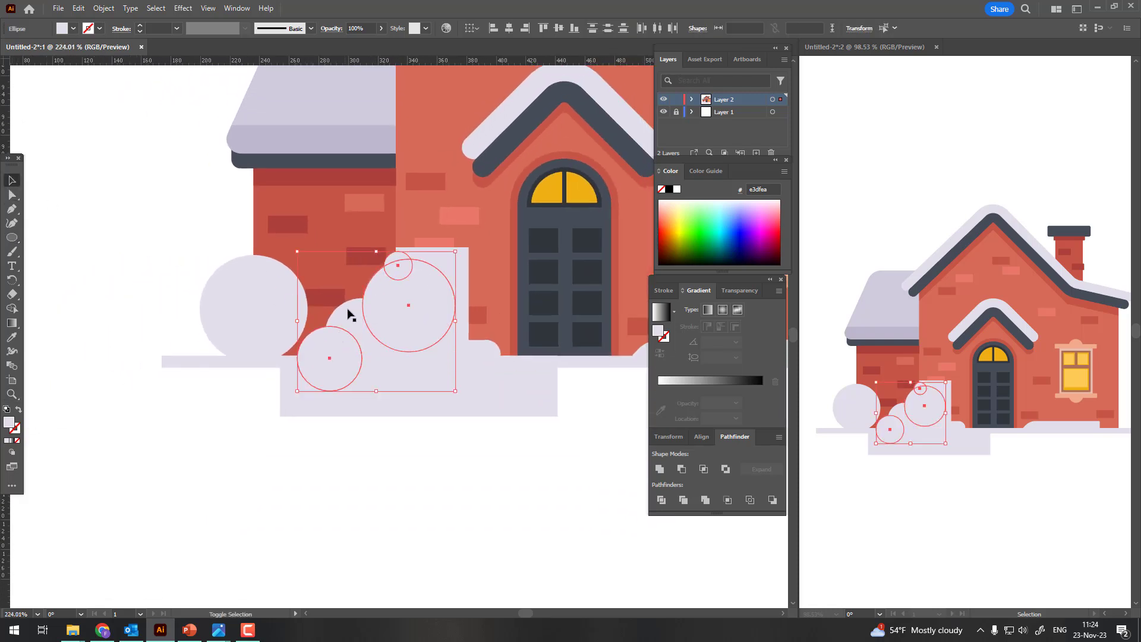
left_click(497, 412, "shift")
left_click(453, 266, "shift")
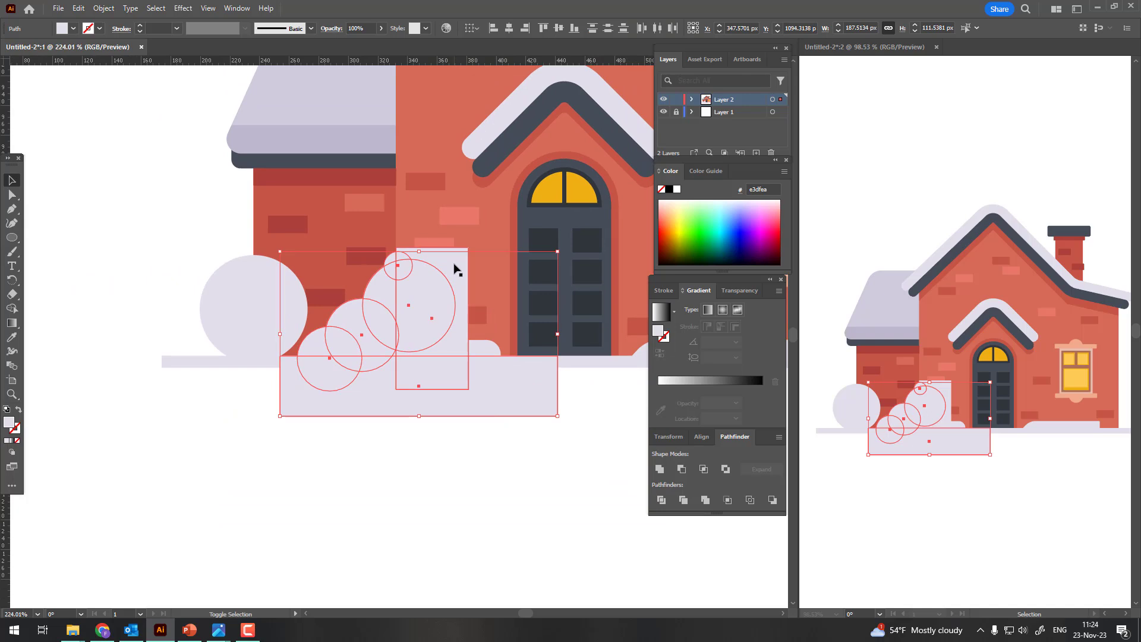
Step: Try Pathfinder Unite, undo it, and apply Pathfinder Divide to the snow shapes
left_click(658, 469)
key("ctrl+z")
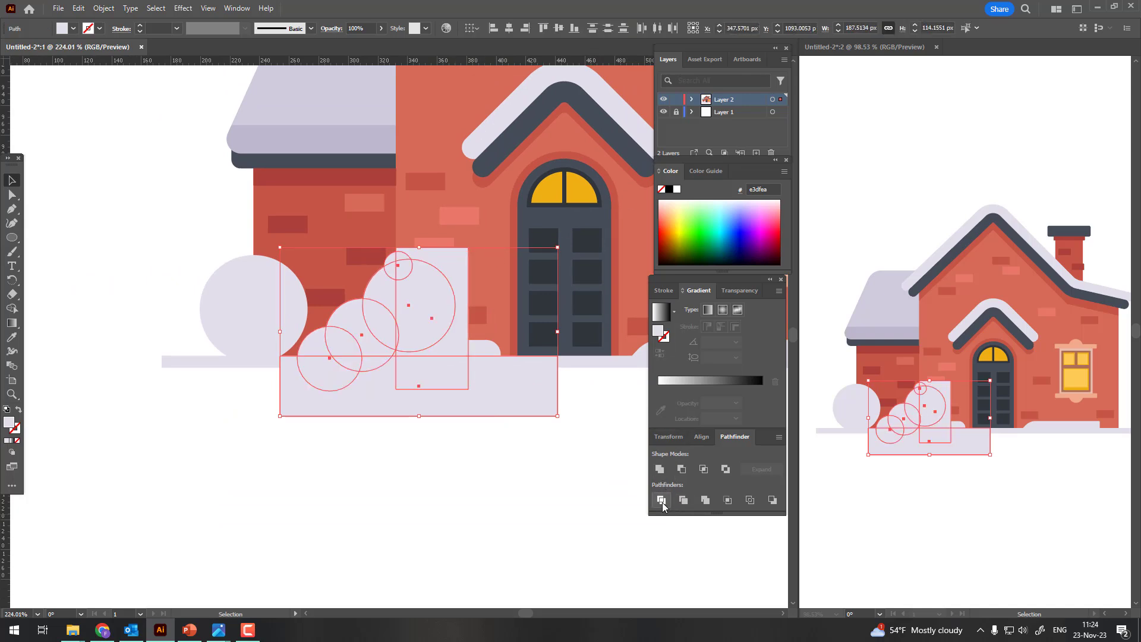
left_click(660, 501)
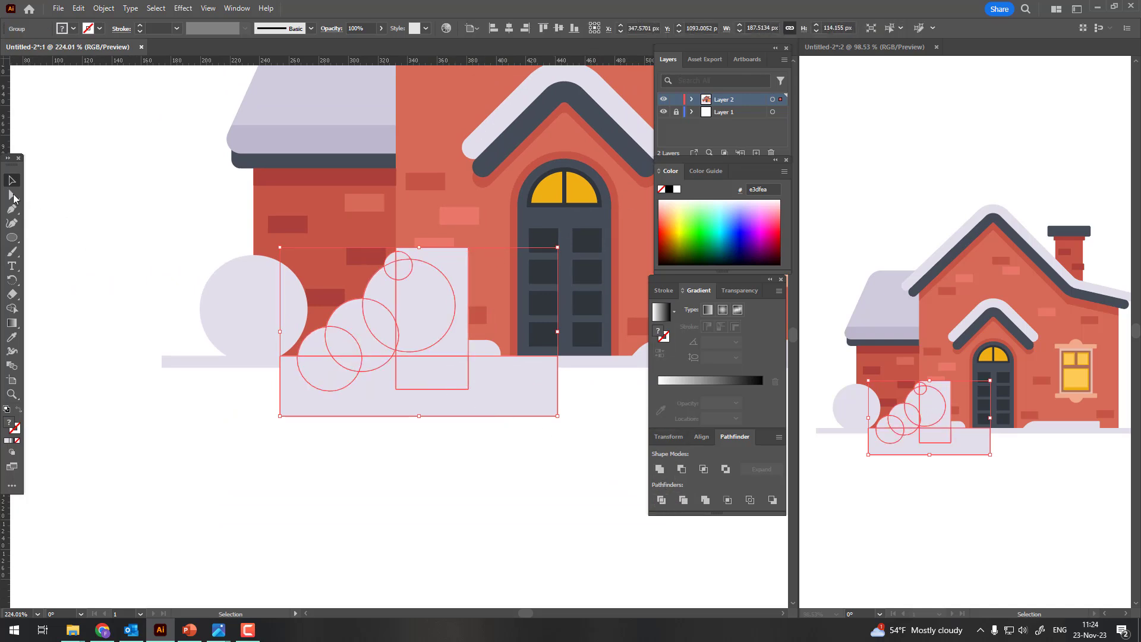
Step: Delete the divided snow pieces covering the brick wall, keeping the small bump
left_click(12, 195)
left_click(417, 432)
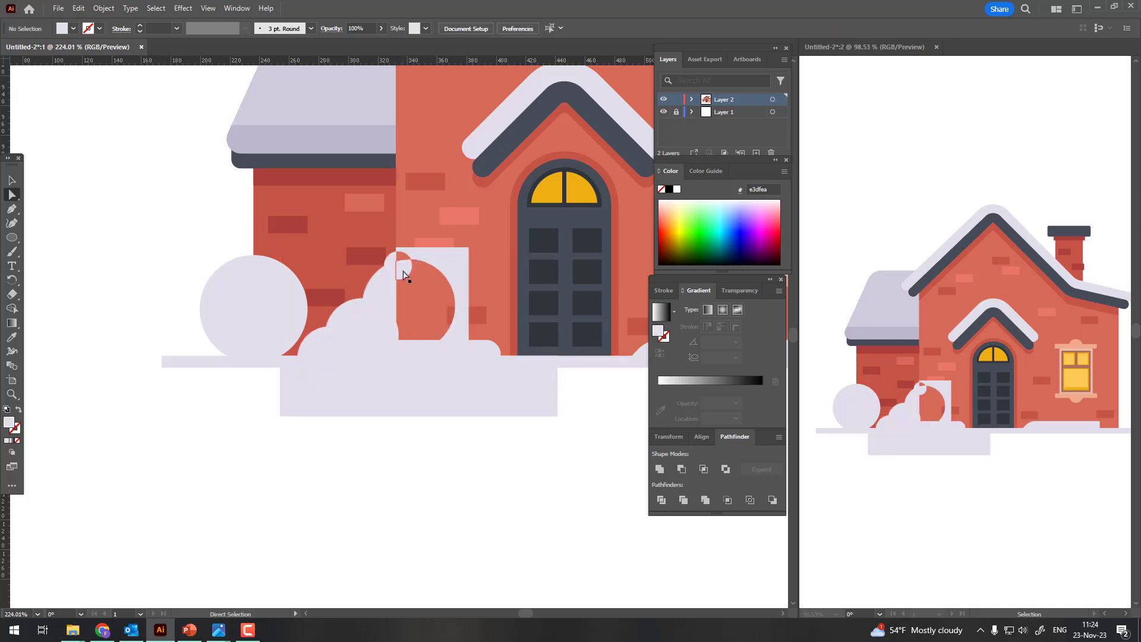
left_click(441, 262)
key("Delete")
left_click(415, 351)
key("Delete")
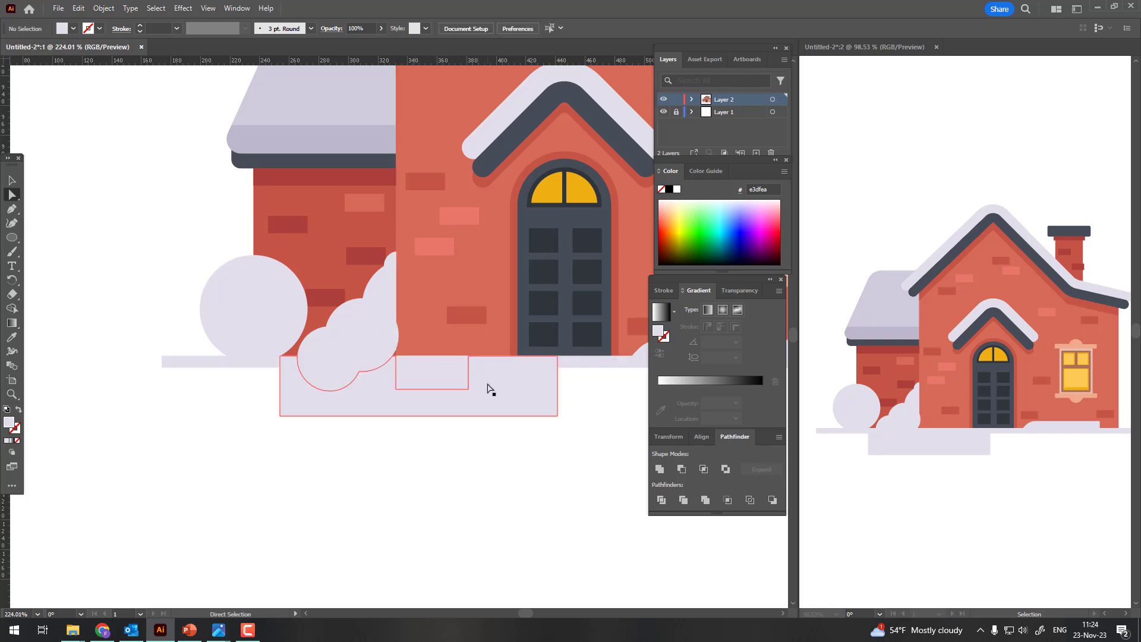
key("ctrl+z")
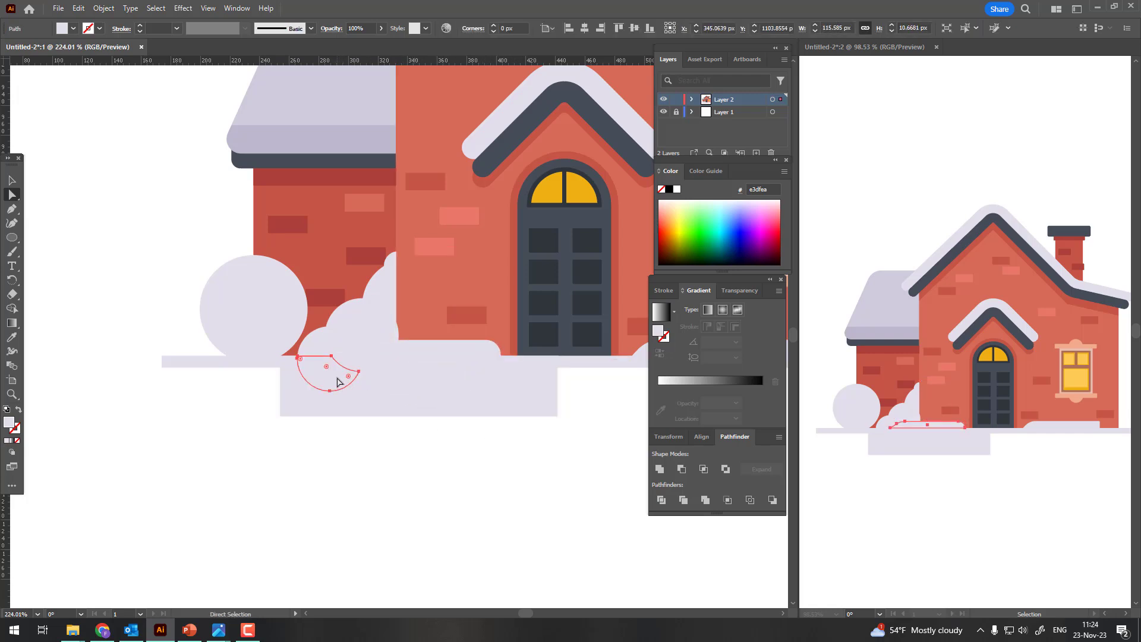
Step: Delete the large snow piece and leftover block below the ground line
left_click(428, 419)
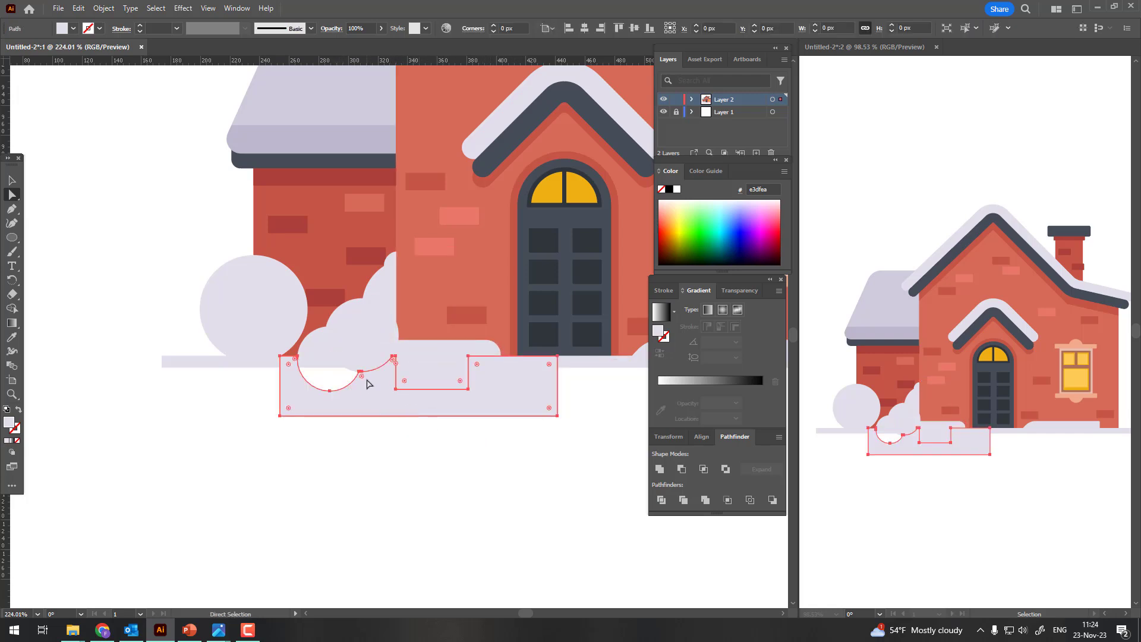
key("Delete")
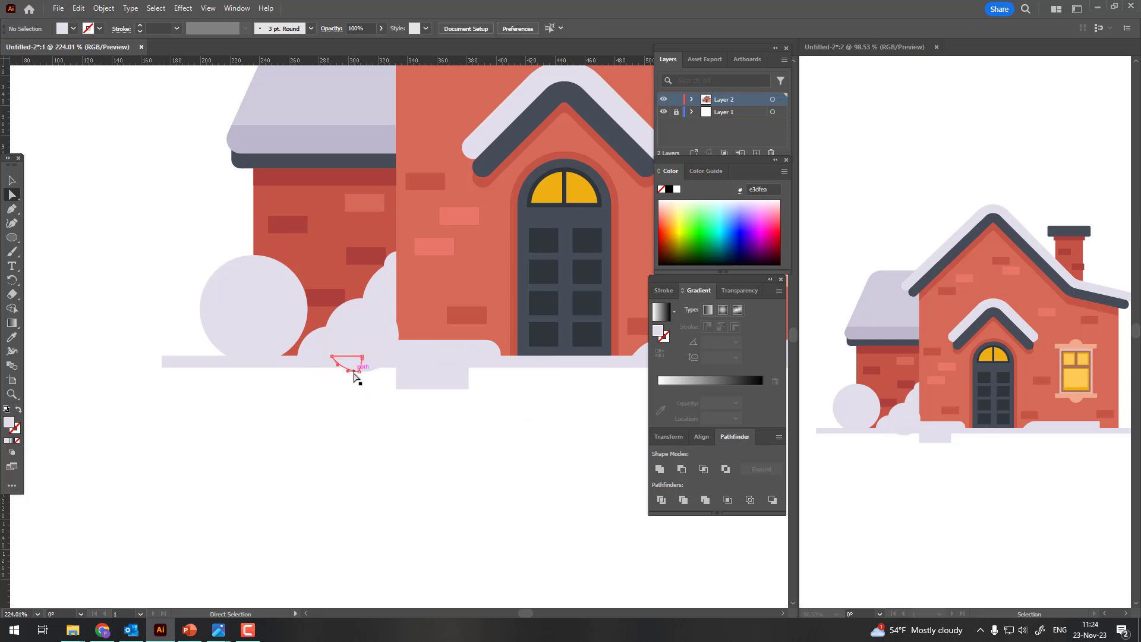
left_click(426, 386)
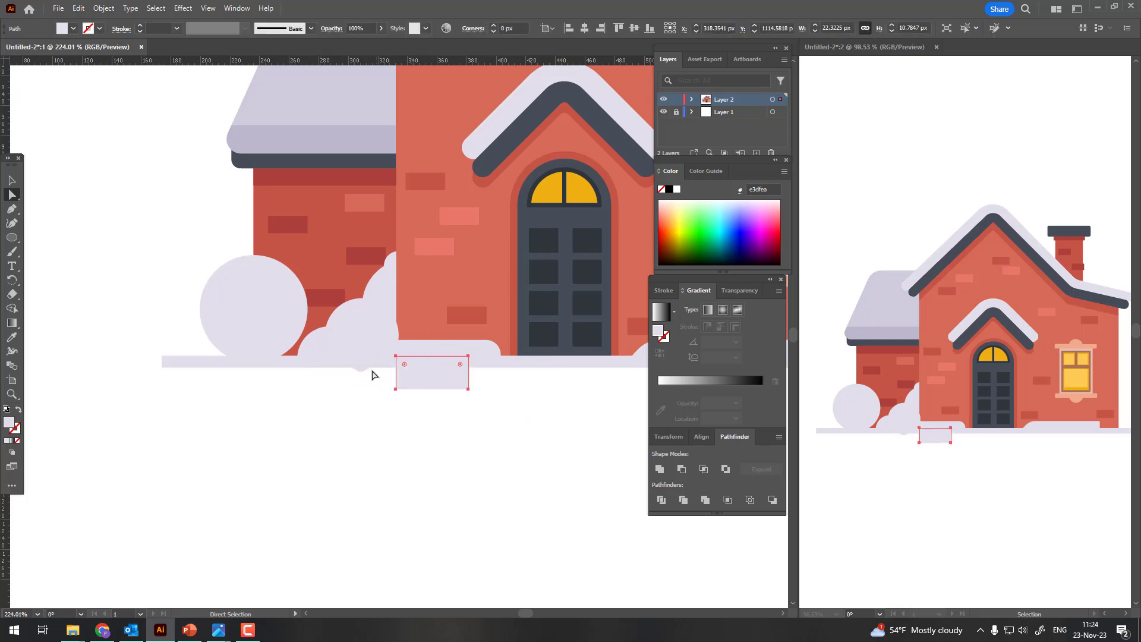
left_click(359, 383)
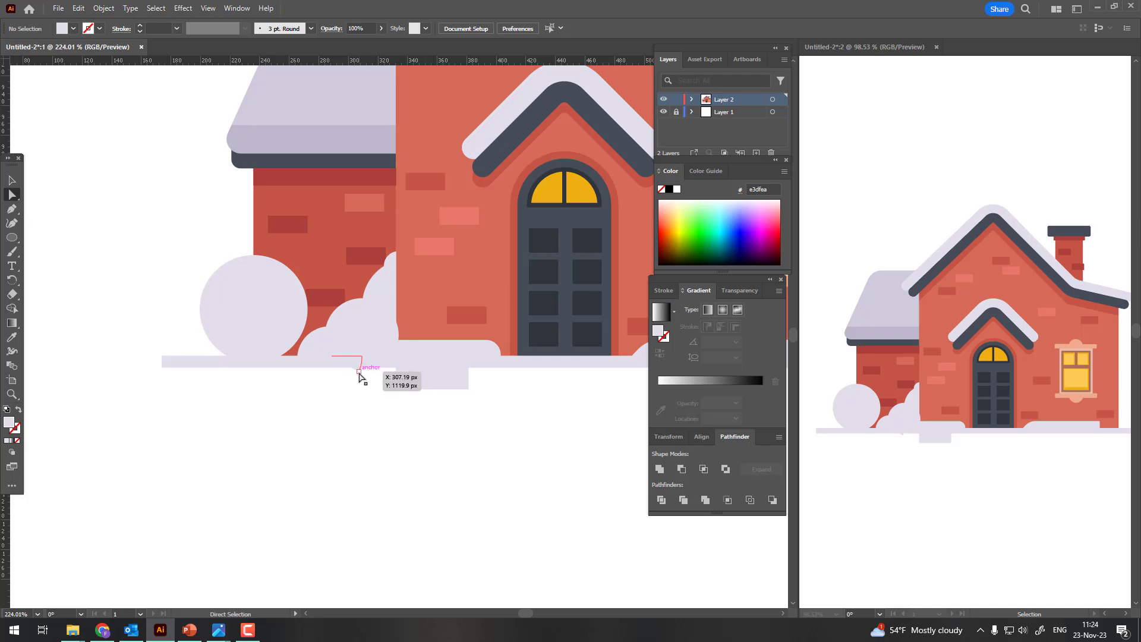
left_click(453, 390)
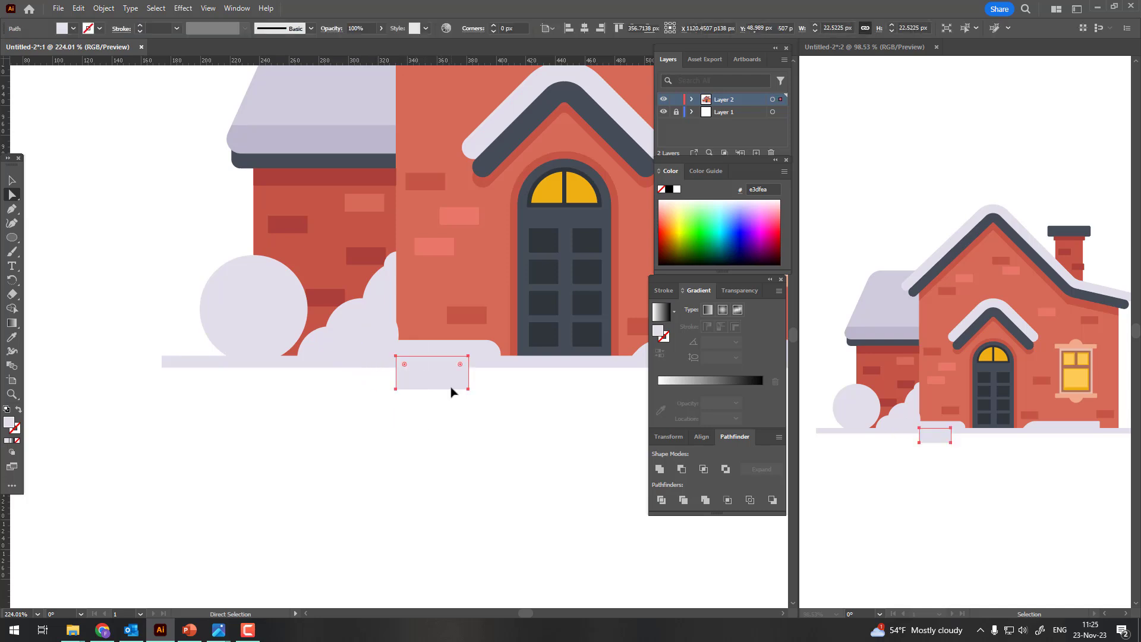
key("Delete")
Step: Draw two overlapping snow circles beside the house's right wall
scroll(443, 368, "down", 1)
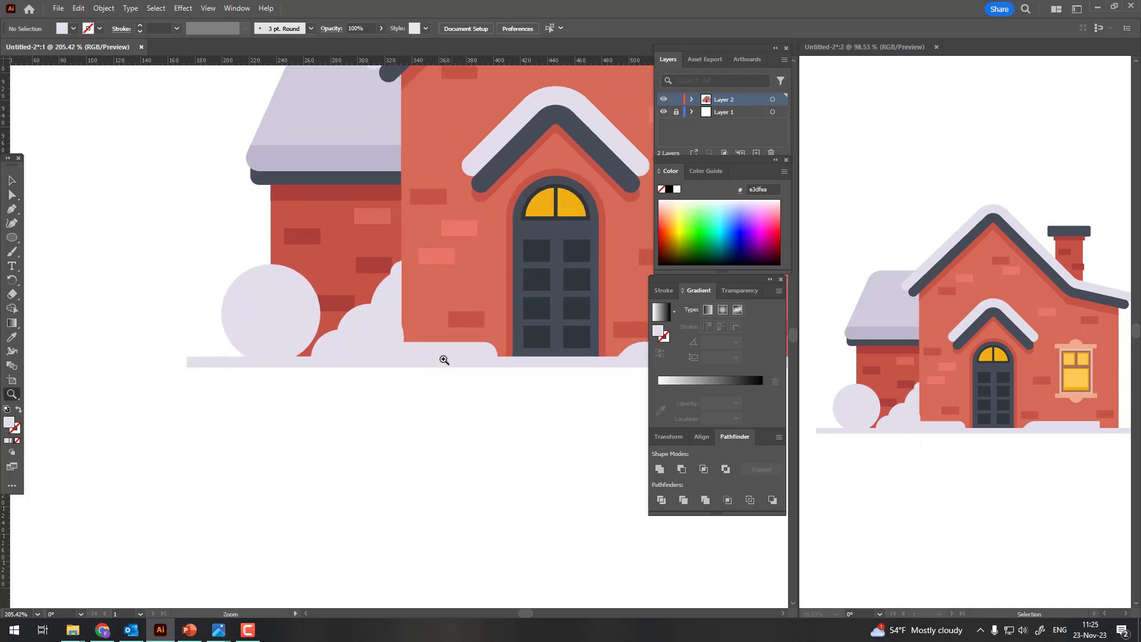
scroll(392, 366, "up", 2)
scroll(338, 416, "down", 1)
scroll(430, 400, "up", 1)
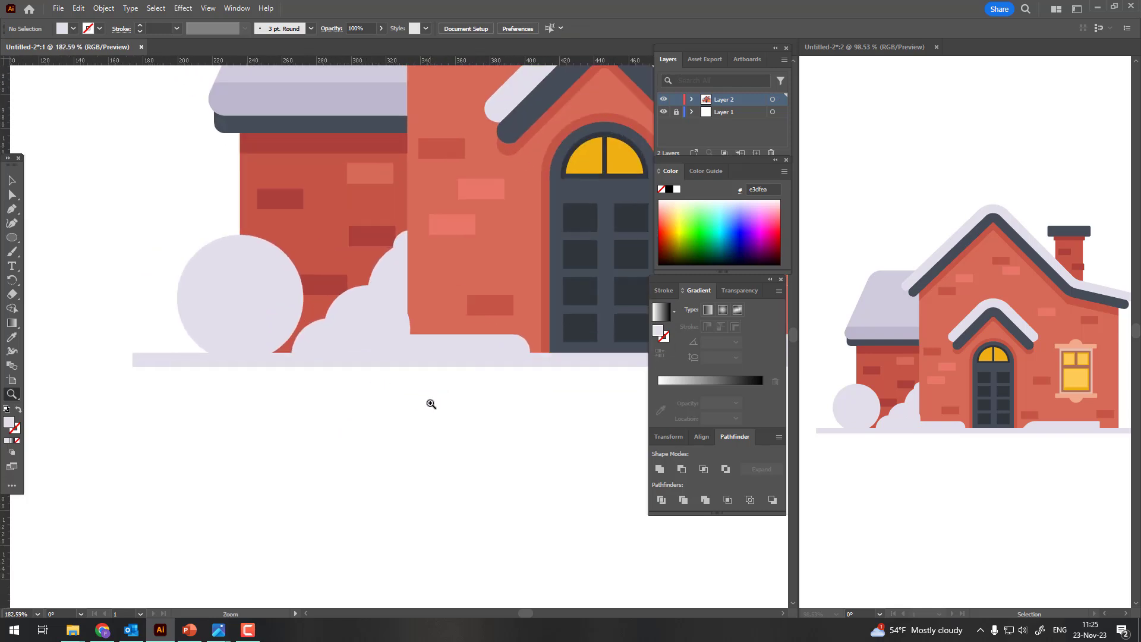
scroll(148, 230, "up", 2)
scroll(402, 343, "down", 6)
scroll(243, 416, "up", 2)
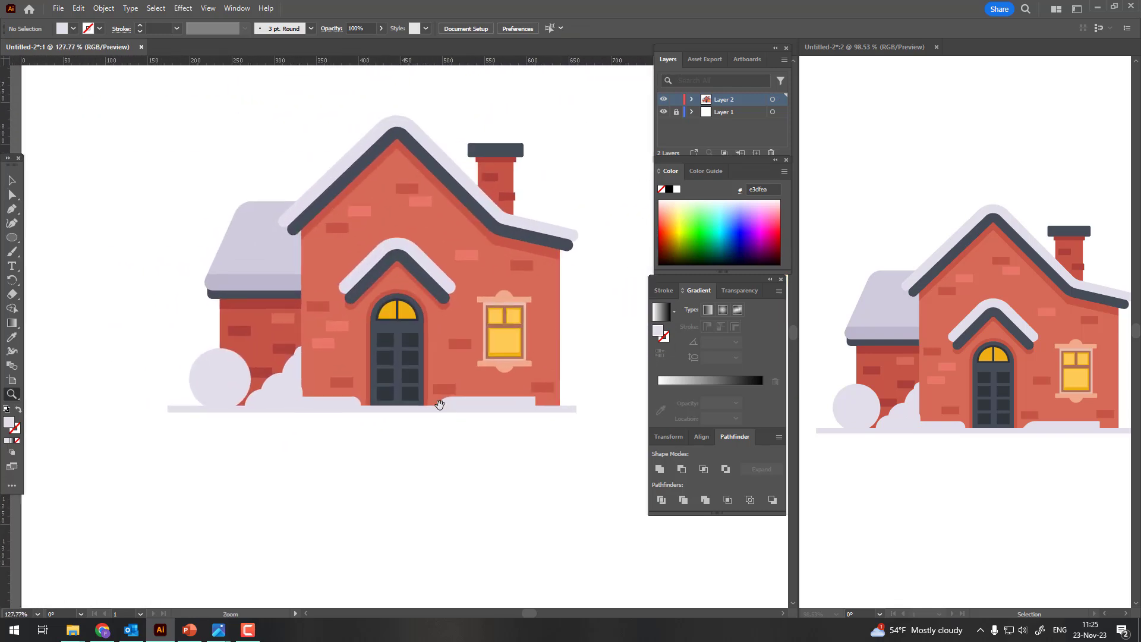
scroll(438, 401, "up", 1)
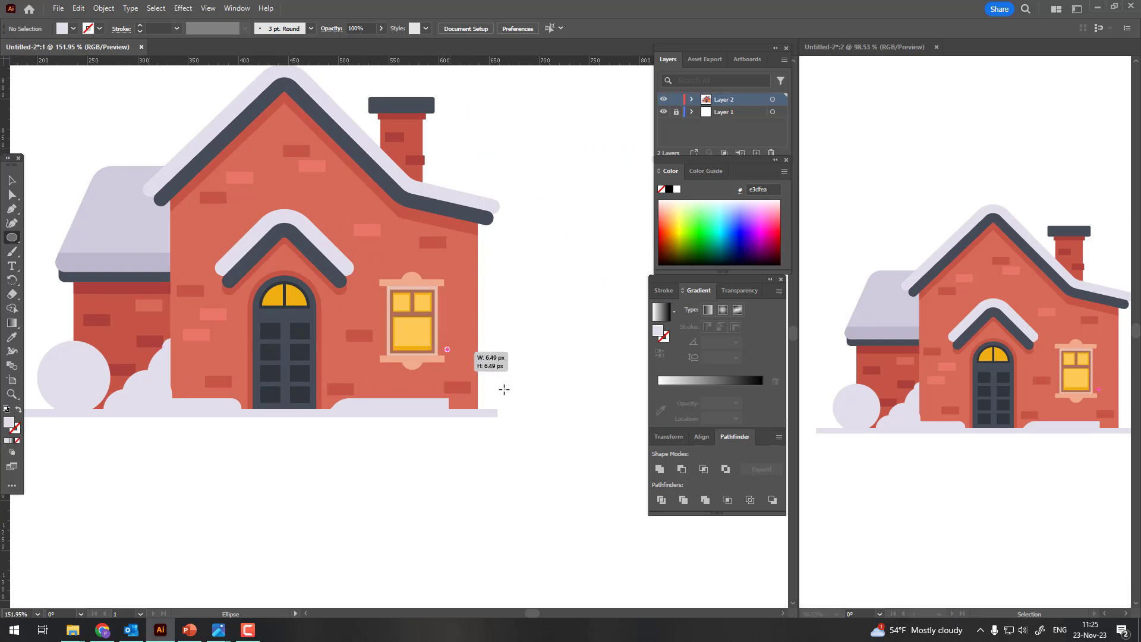
left_click_drag(504, 389, 501, 384)
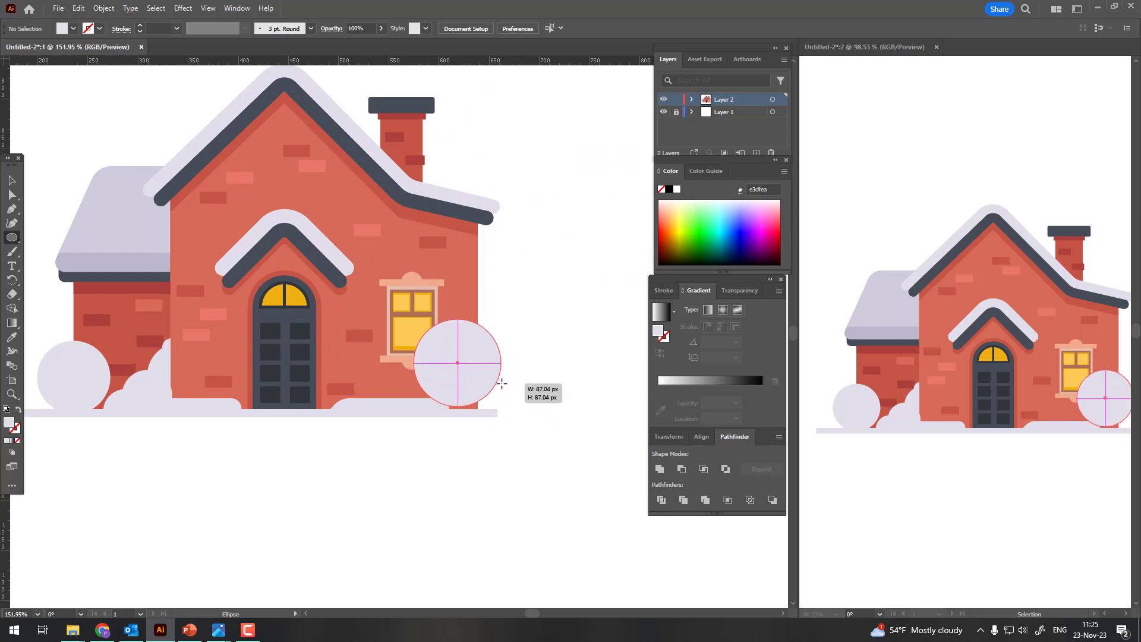
left_click_drag(449, 336, 529, 402)
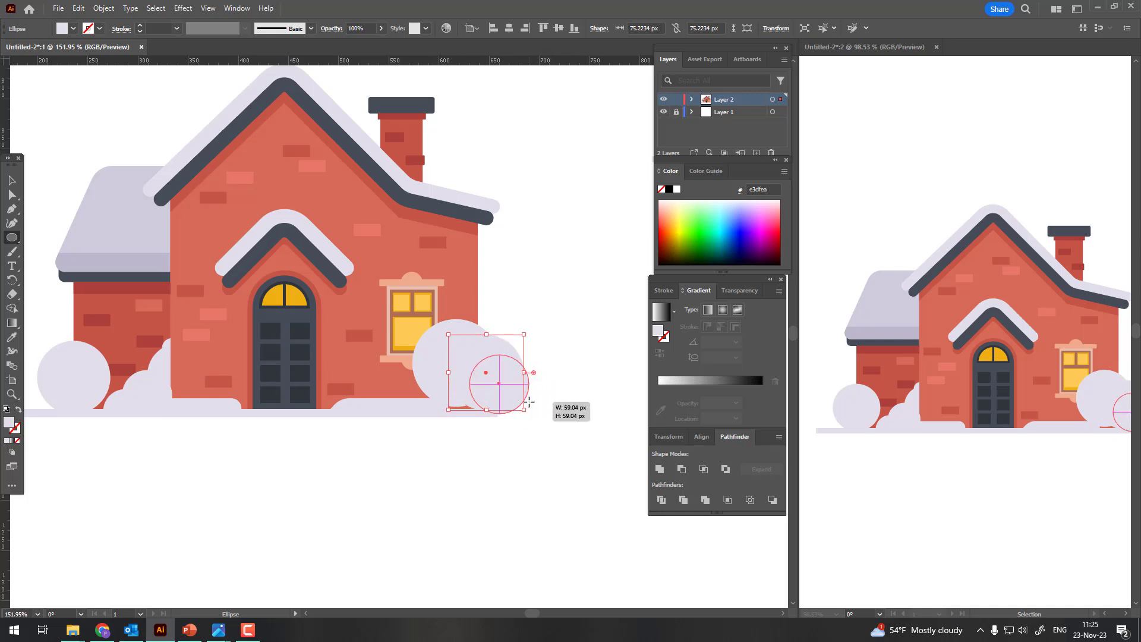
Step: Select the snow circles and send them to the back, behind the house
left_click(12, 180)
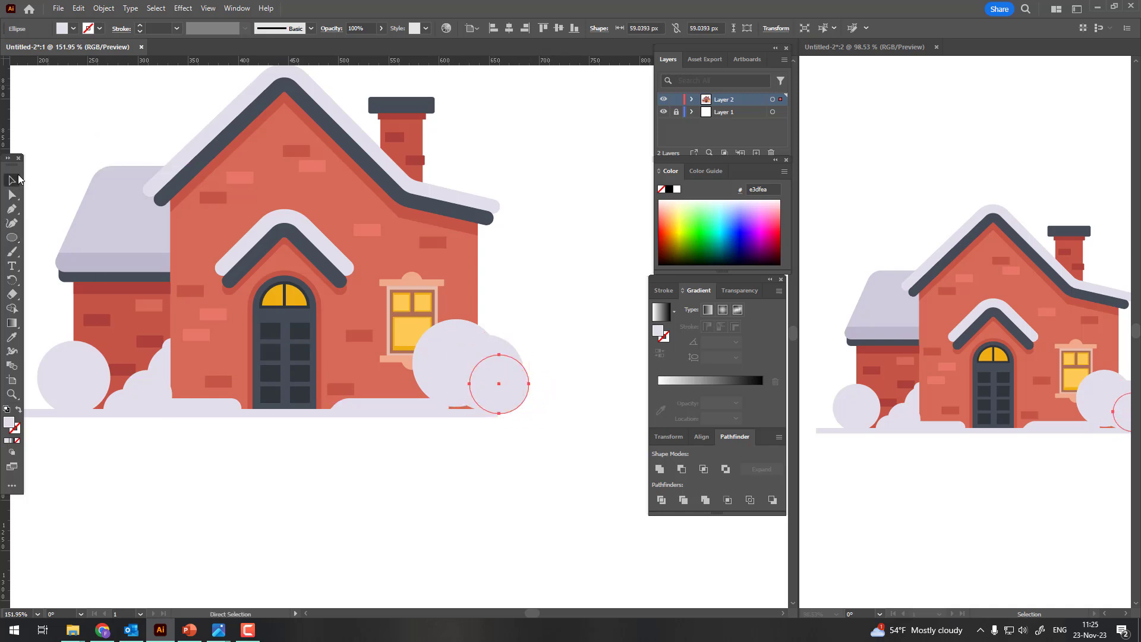
left_click(485, 346, "shift")
left_click(421, 341, "shift")
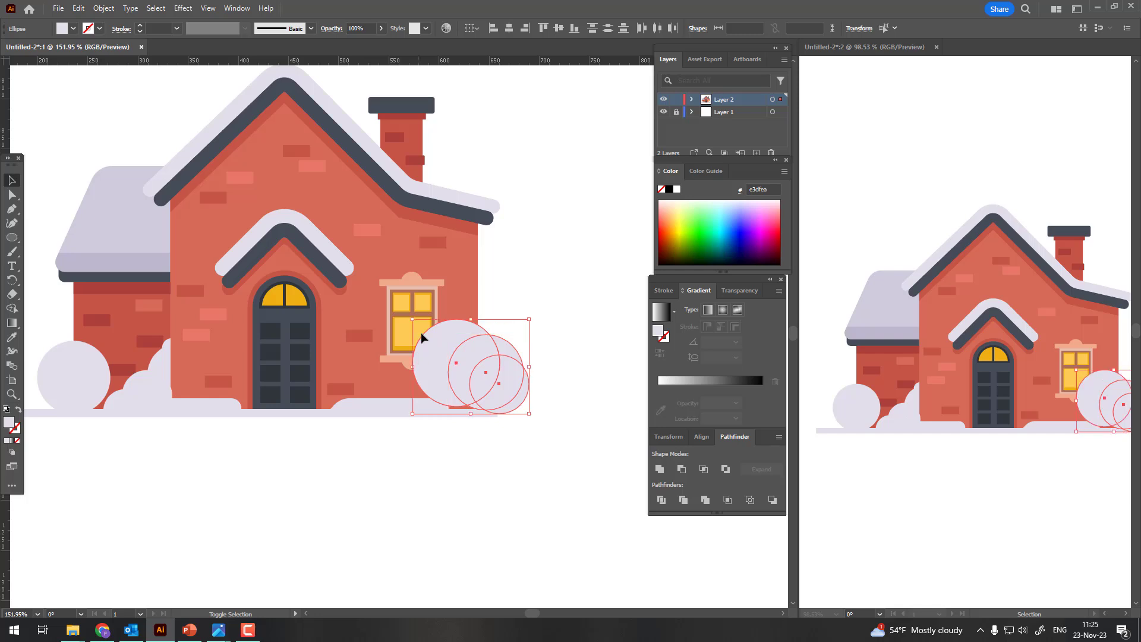
left_click(104, 8)
left_click(309, 75)
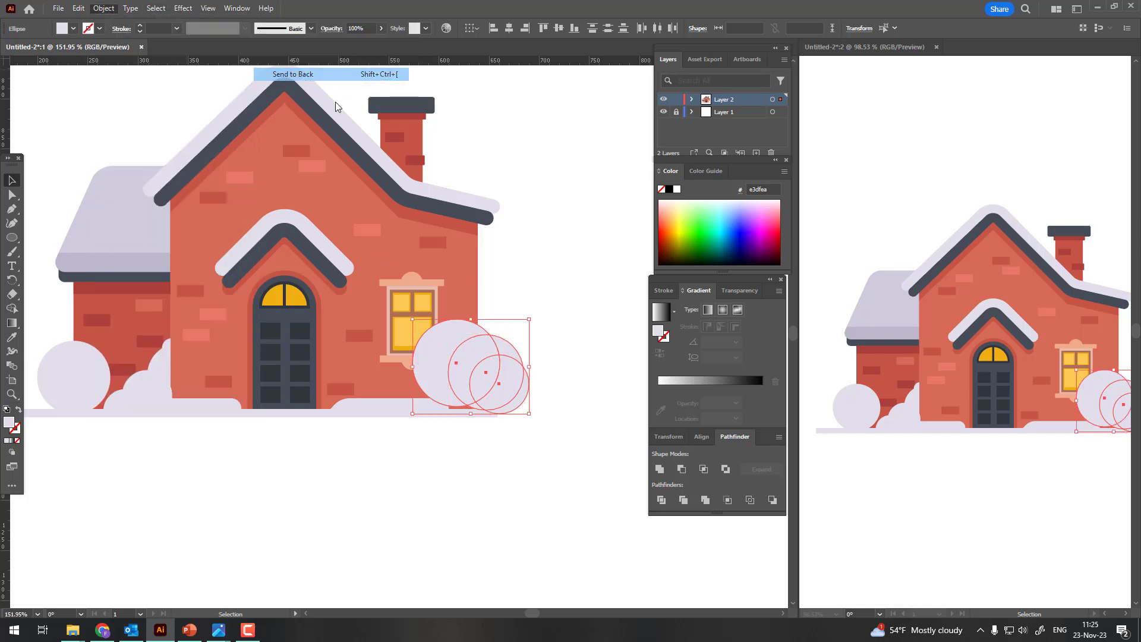
left_click(565, 350)
Step: Add another snow circle and move it into the bush cluster
scroll(565, 350, "up", 2)
scroll(414, 401, "up", 3)
scroll(442, 330, "up", 2)
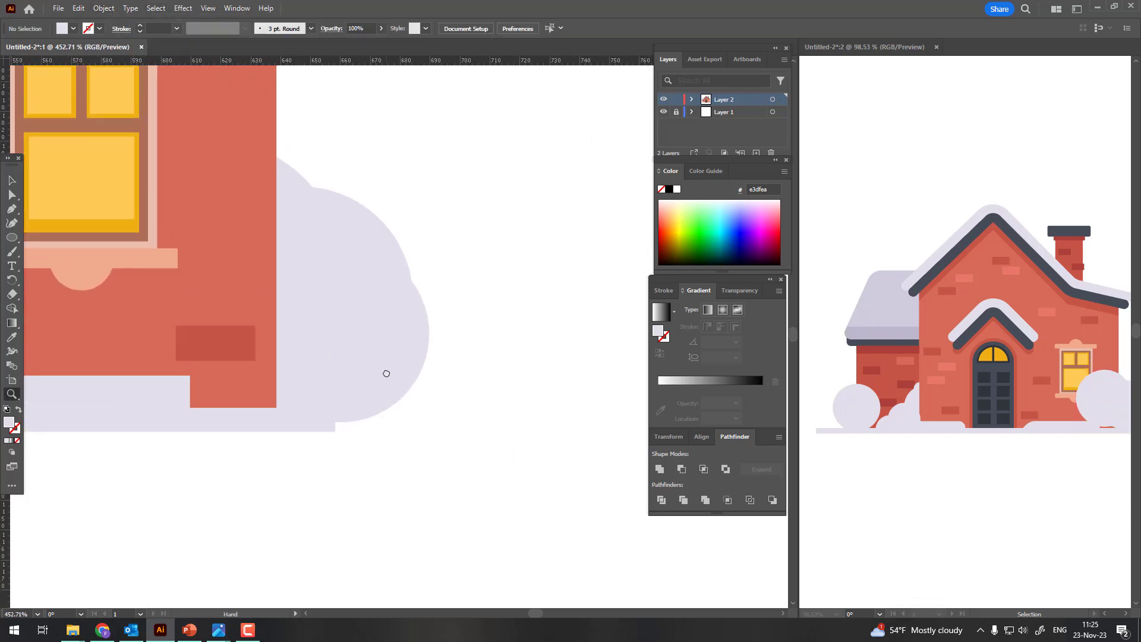
key("l")
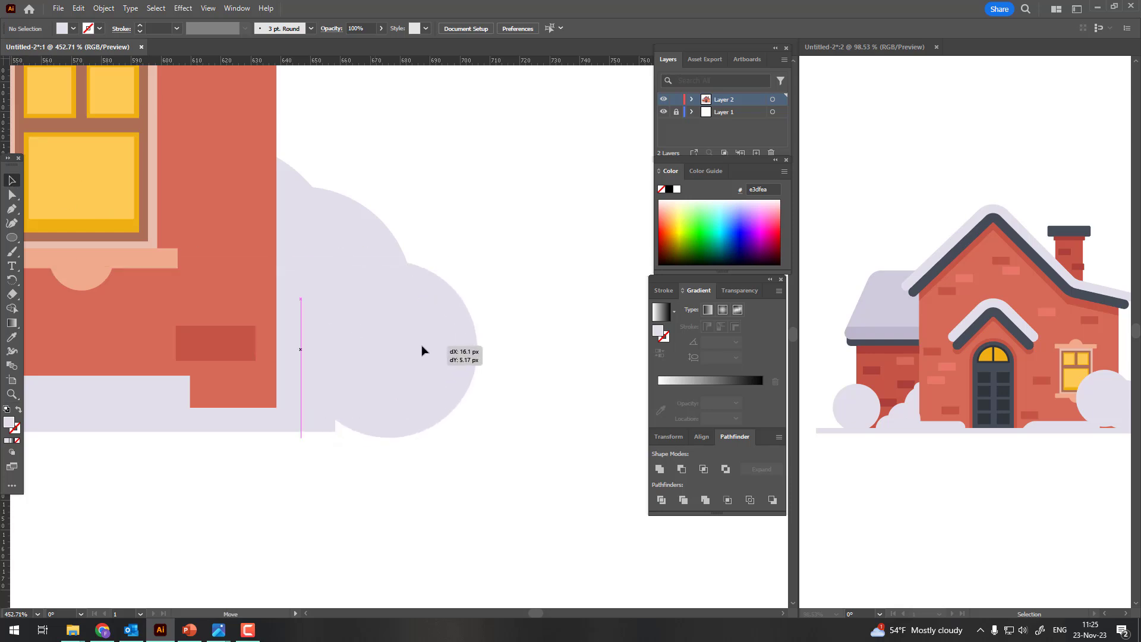
left_click_drag(388, 349, 477, 438)
key("v")
mouse_move(433, 377)
left_mouse_down()
mouse_move(344, 244)
mouse_move(376, 254)
left_mouse_up()
scroll(208, 303, "down", 4)
scroll(209, 302, "down", 2)
Step: Draw a straight trunk line rising from the ground inside the left tree
scroll(89, 319, "up", 3)
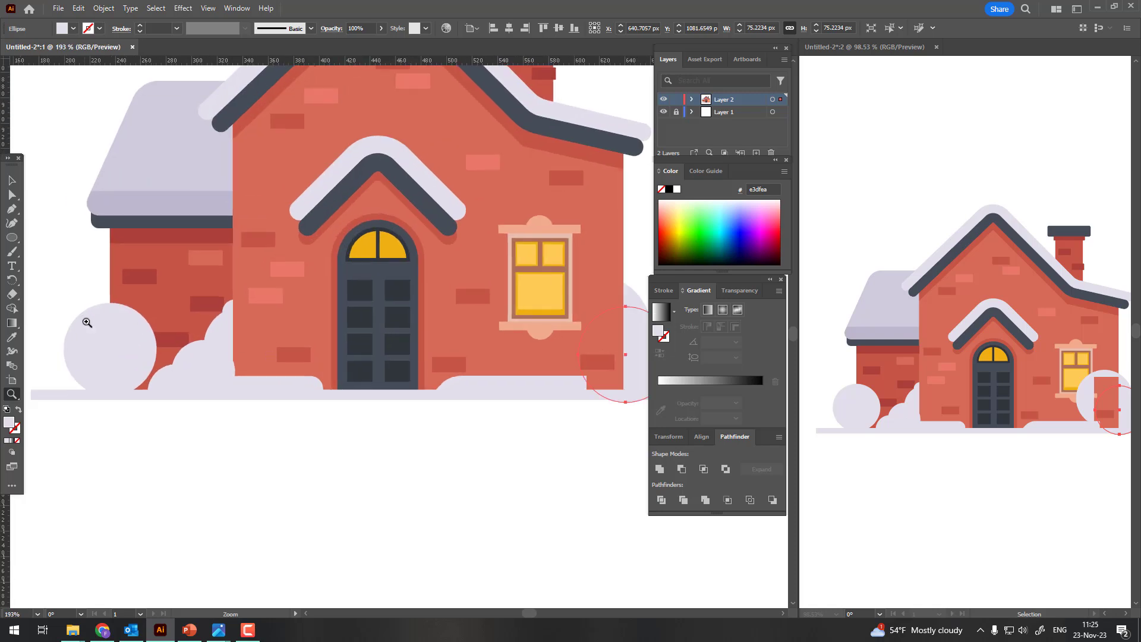
scroll(282, 359, "up", 2)
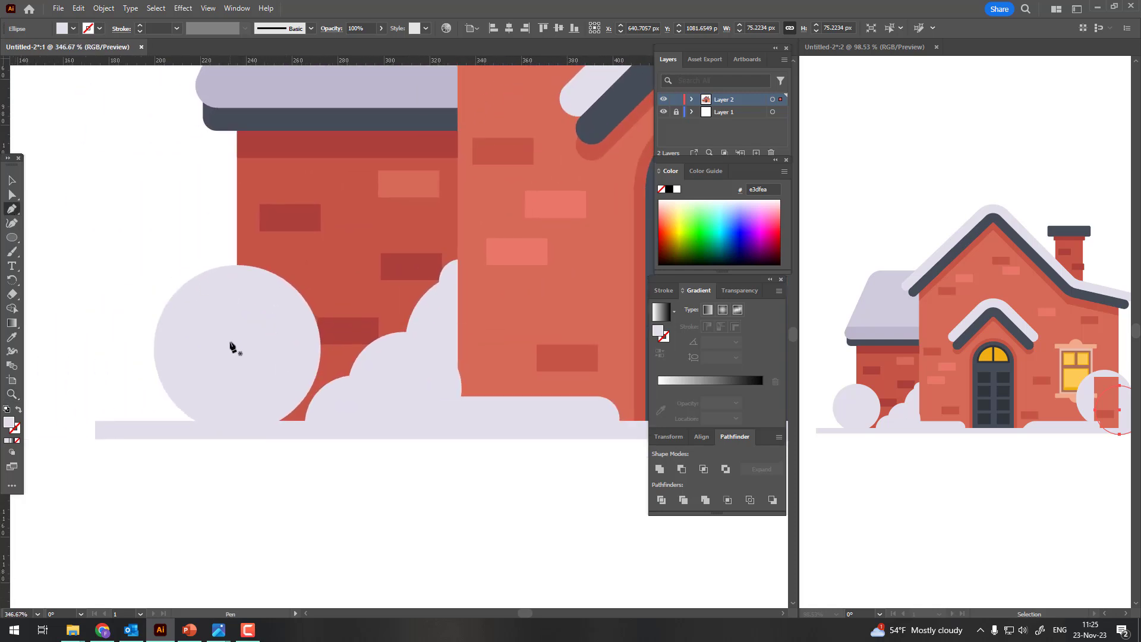
left_click(237, 439)
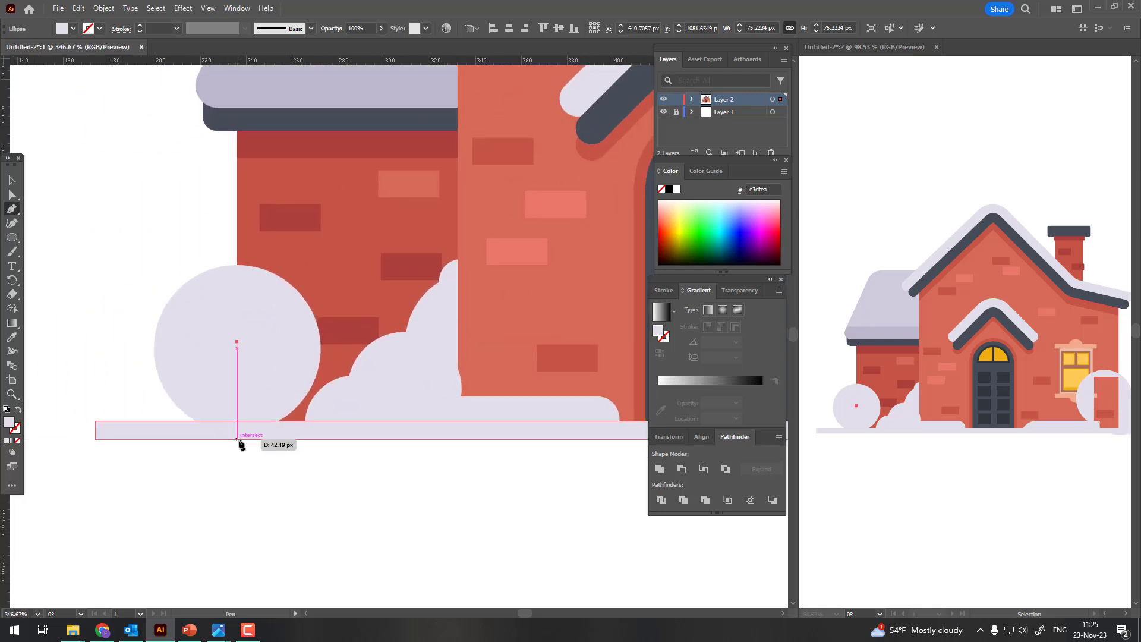
left_click_drag(284, 318, 162, 359)
key("ctrl+z")
left_click(11, 341)
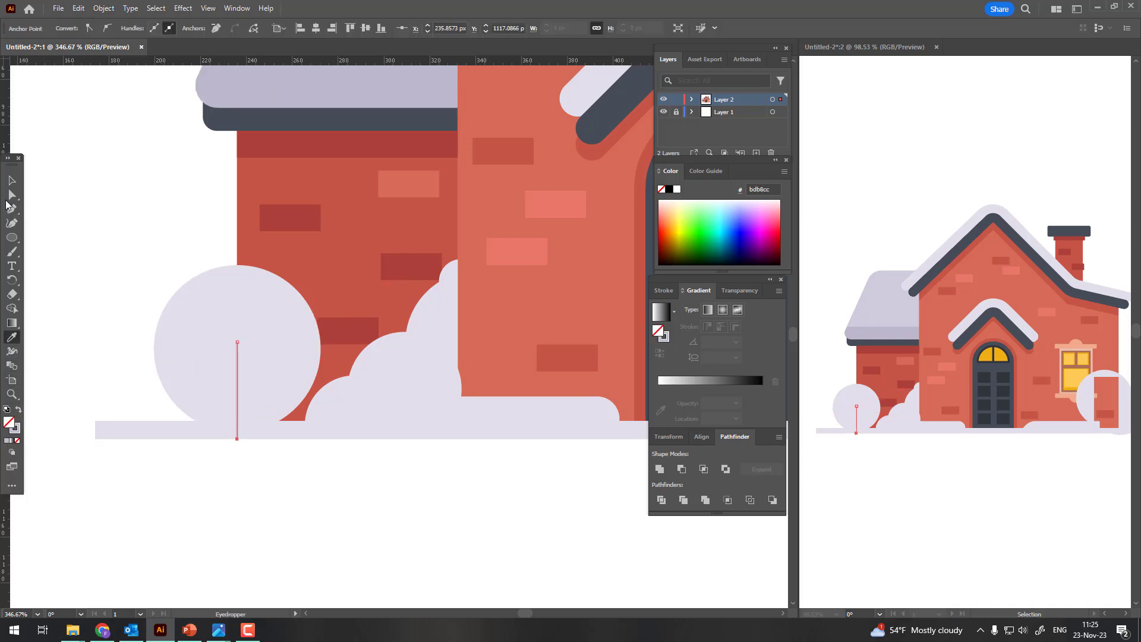
Step: Draw an angled branch off the trunk, going up to the left
left_click(12, 180)
left_click(267, 514)
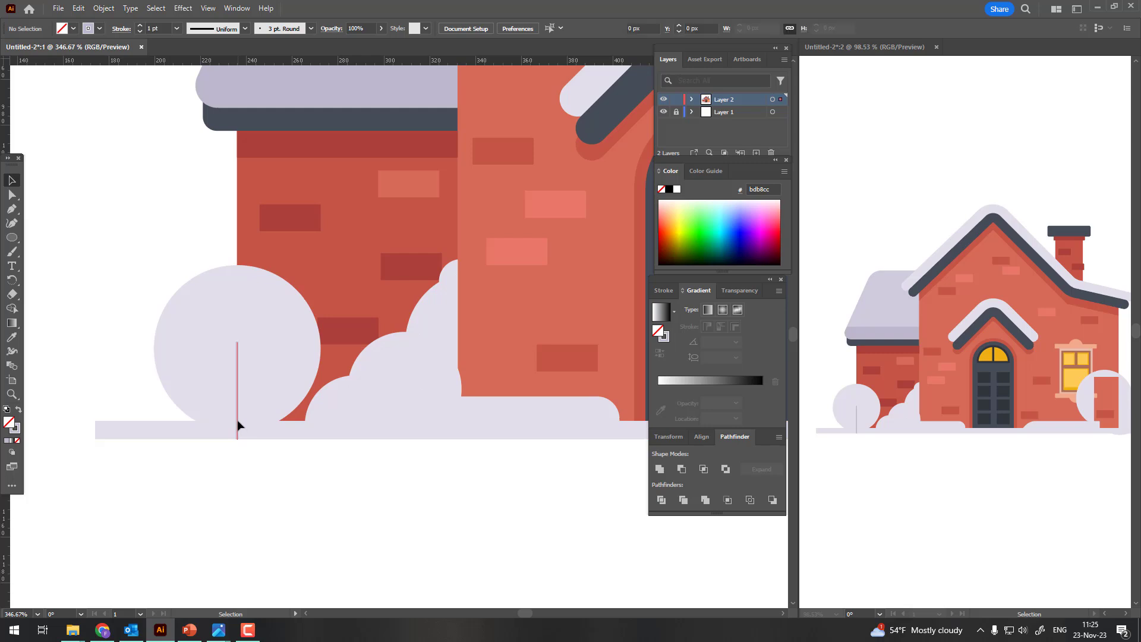
left_click(237, 425)
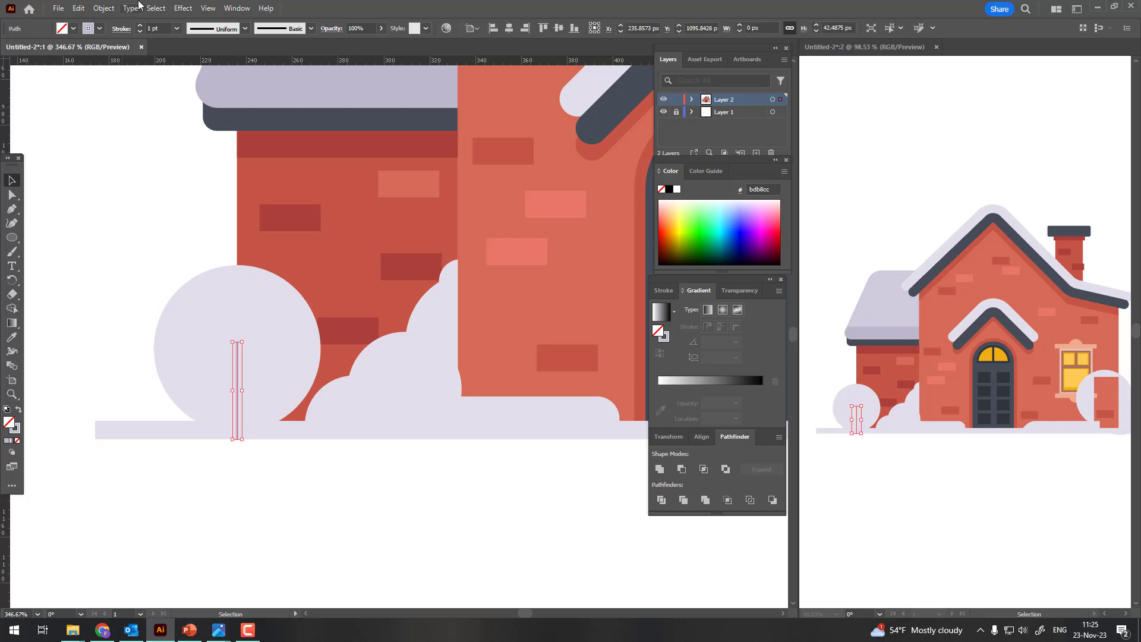
left_click(287, 486)
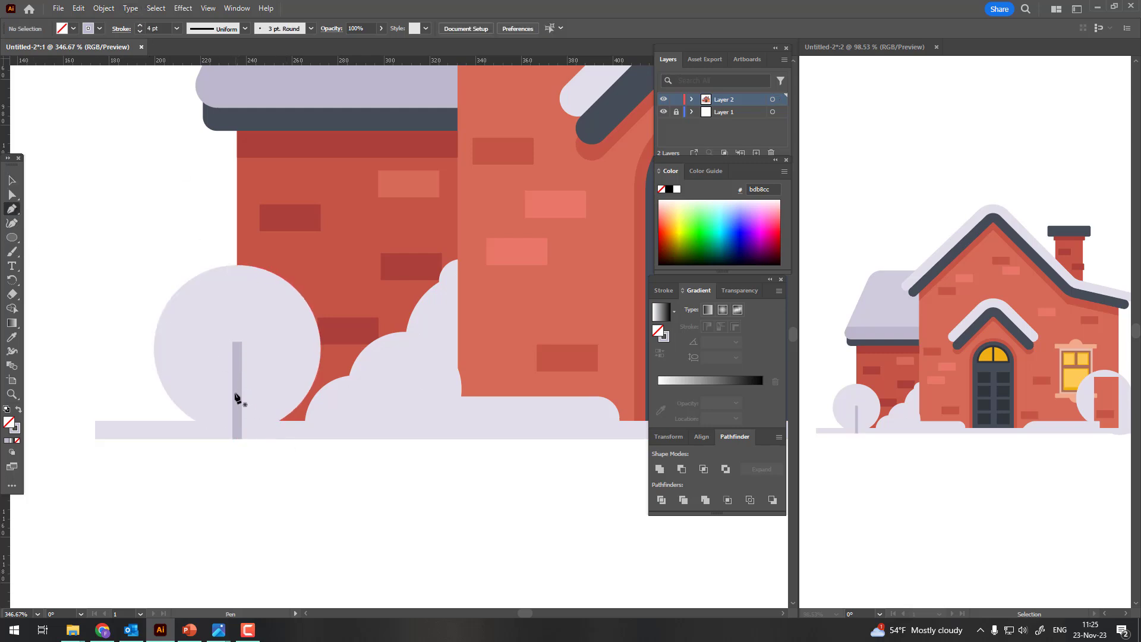
left_click(236, 386)
left_click(203, 365)
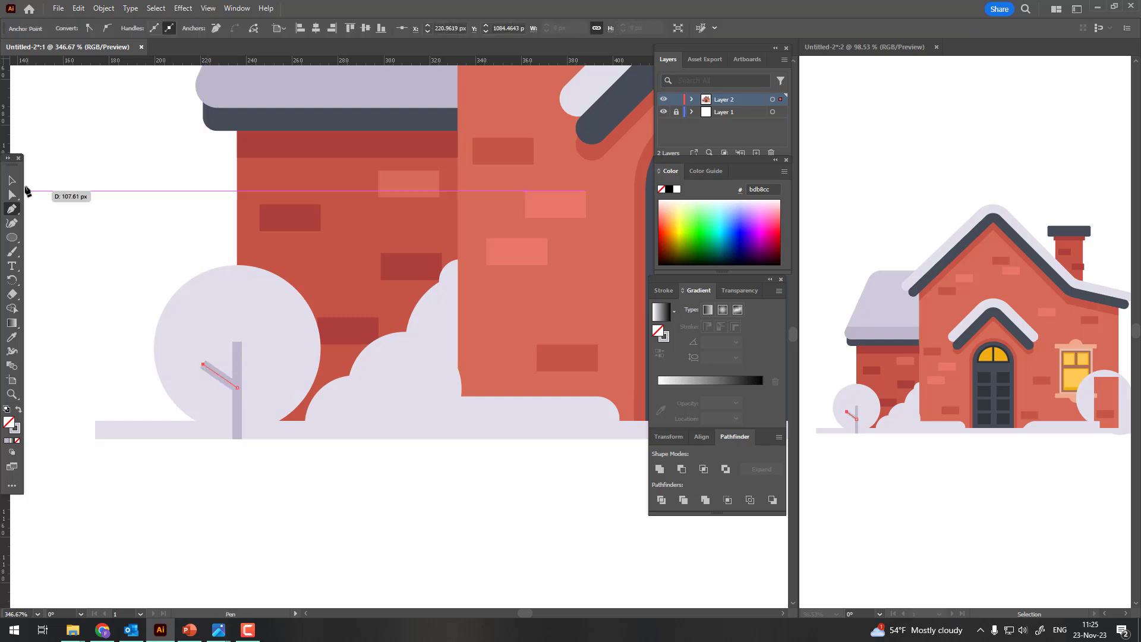
left_click(12, 180)
Step: Expand the trunk and branch strokes into filled shapes
left_click(236, 420, "shift")
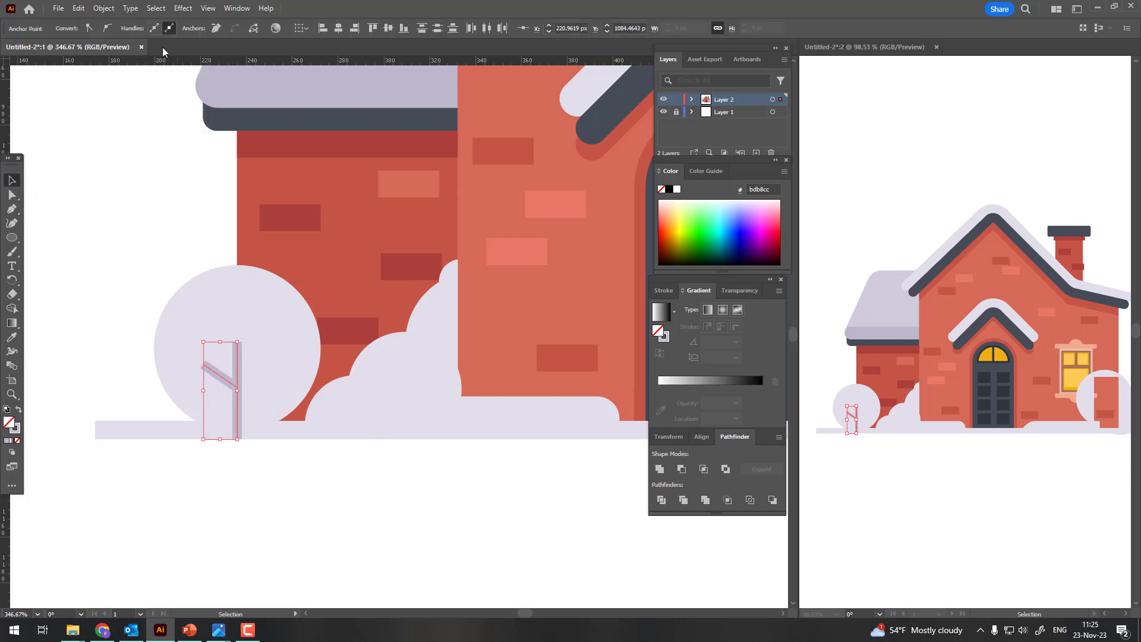
left_click(104, 9)
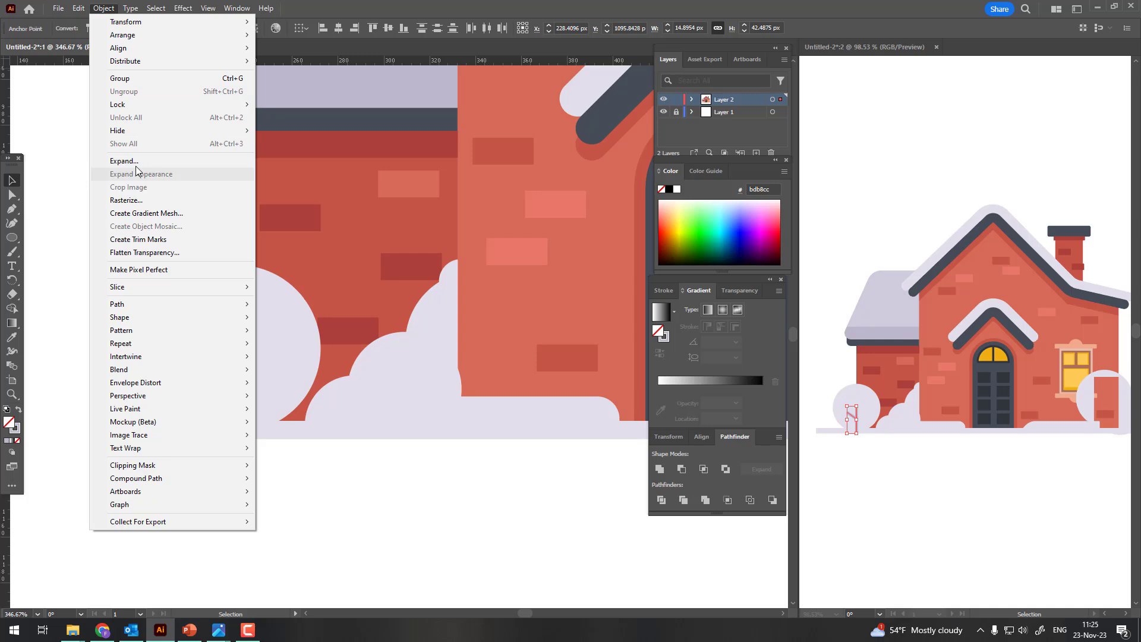
left_click(126, 161)
left_click(152, 341)
Step: Unite the trunk and branch into a single shape with Pathfinder
key("ctrl+shift+a")
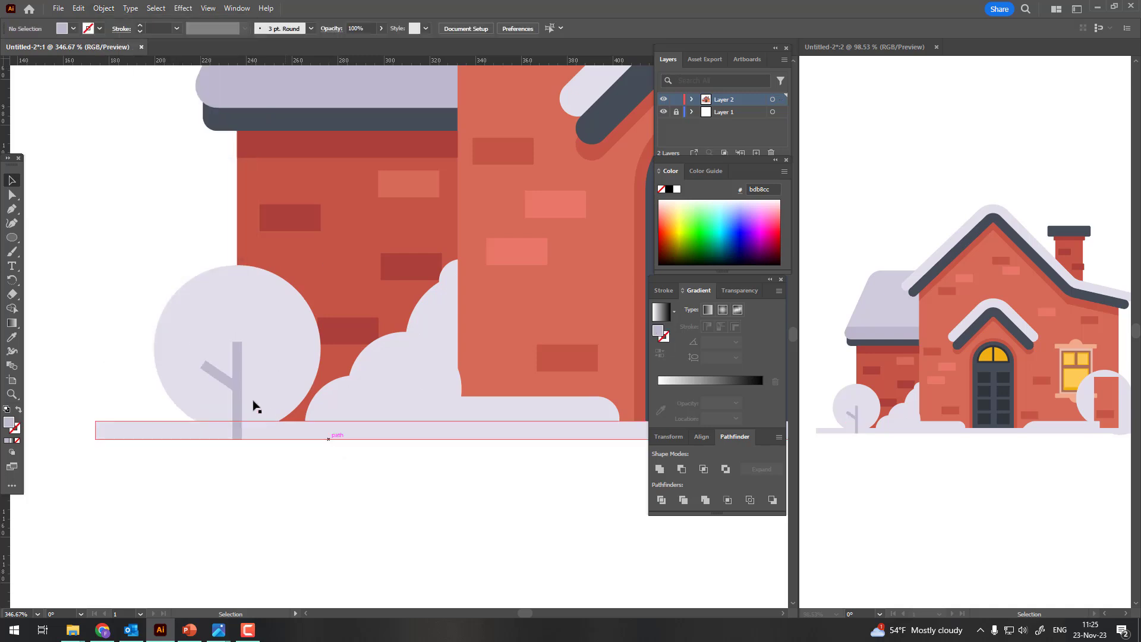
left_click(255, 297)
key("ctrl+shift+a")
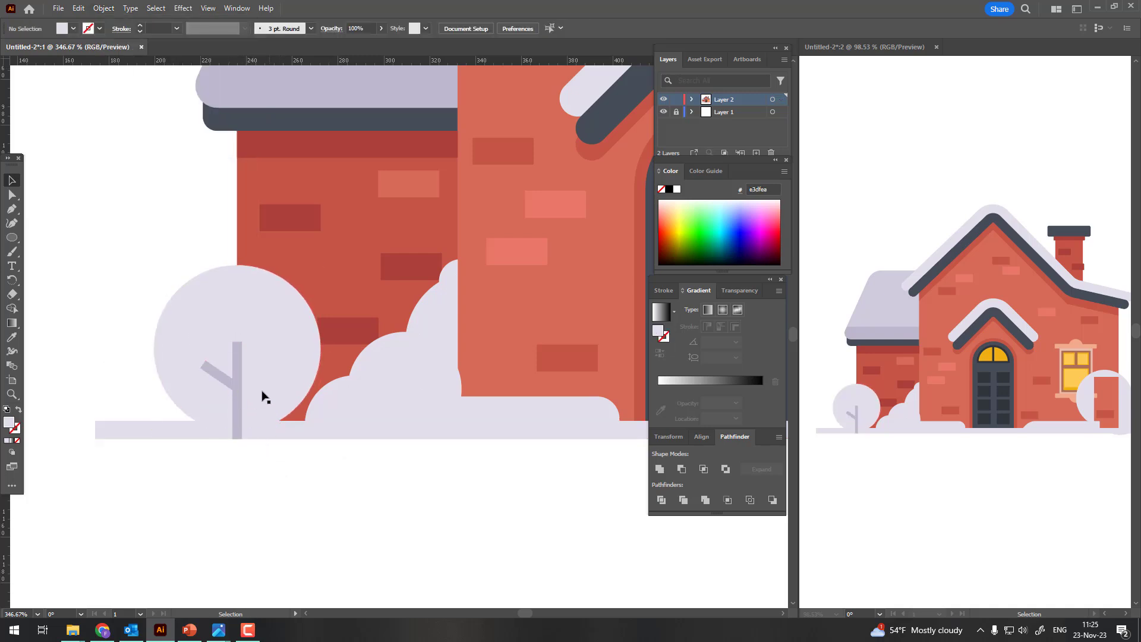
left_click(263, 396)
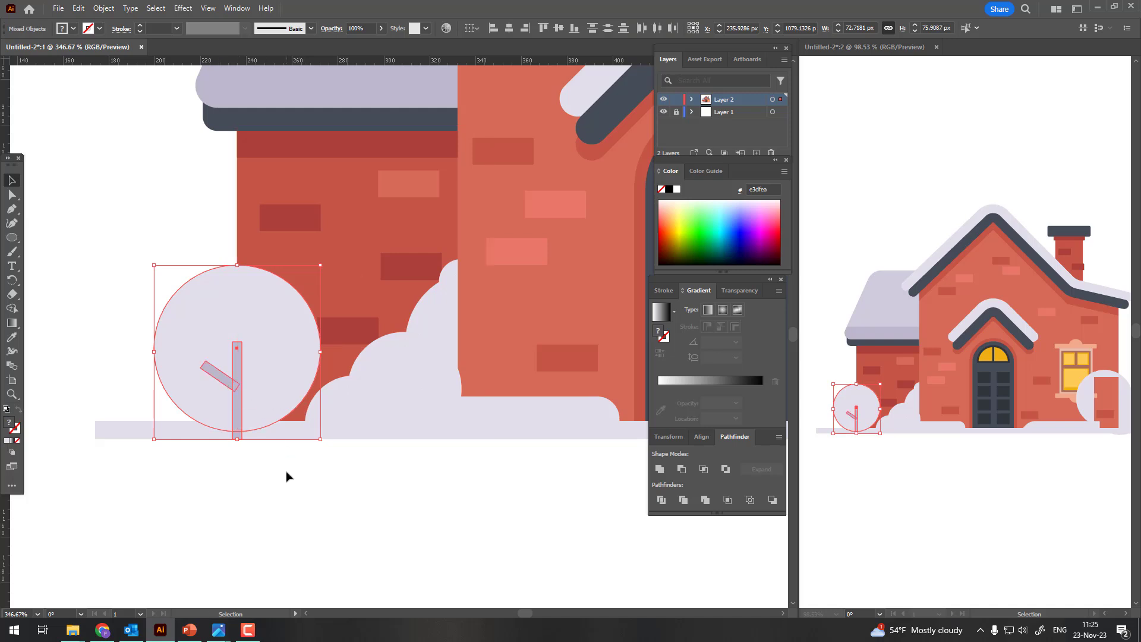
left_click(291, 404, "shift")
left_click(662, 469)
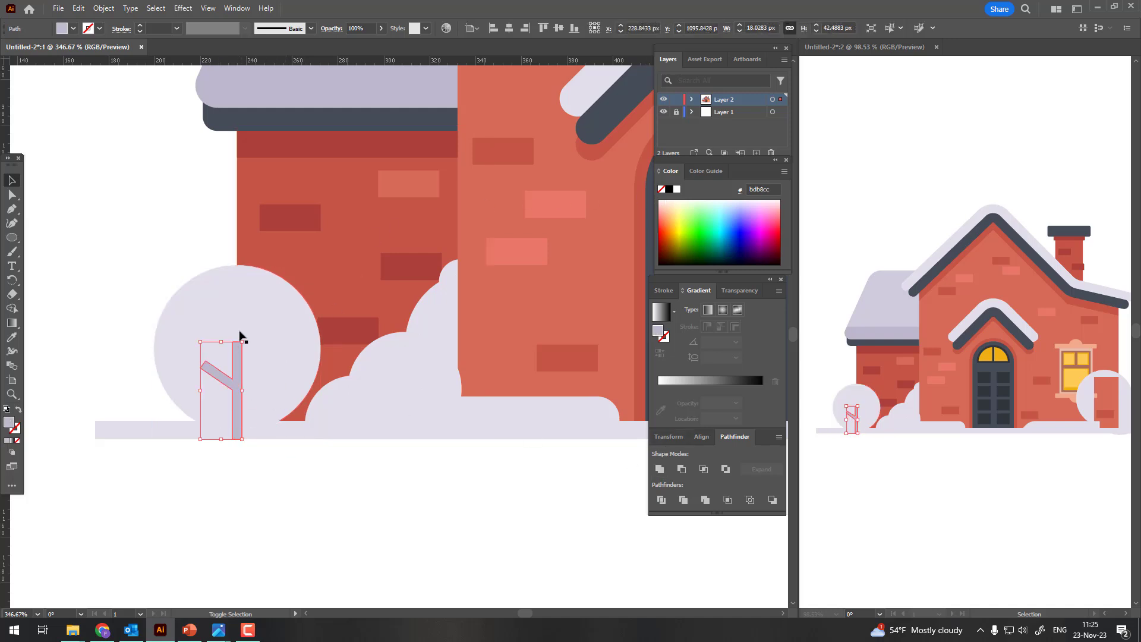
Step: Copy the tree canopy and trunk together
left_click(275, 337, "shift")
left_click(104, 8)
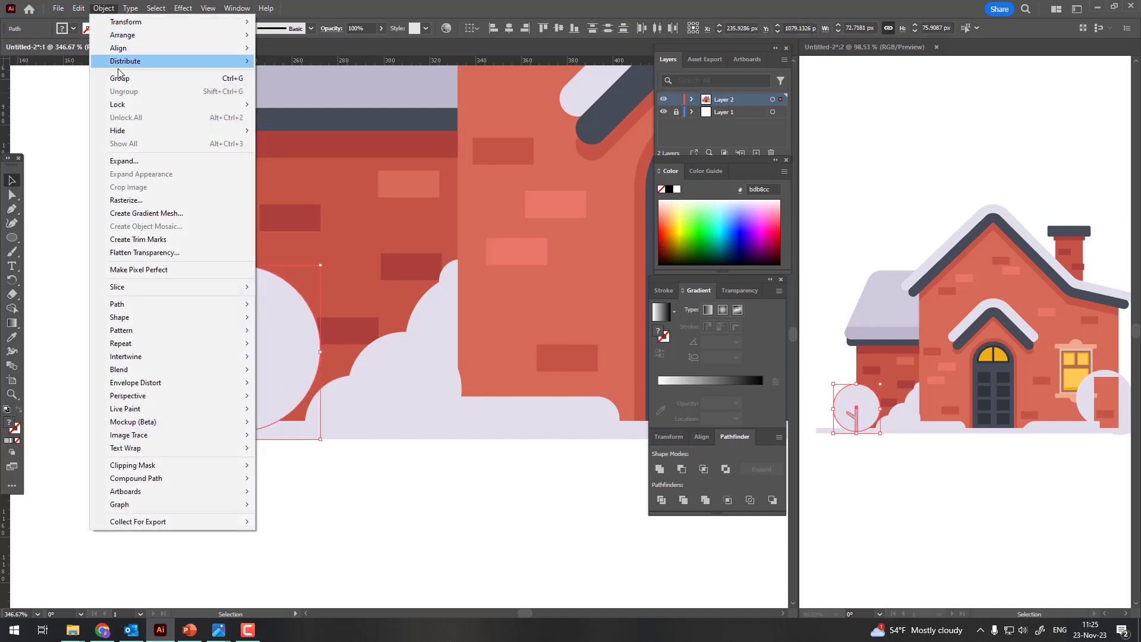
left_click(113, 66)
left_click(78, 9)
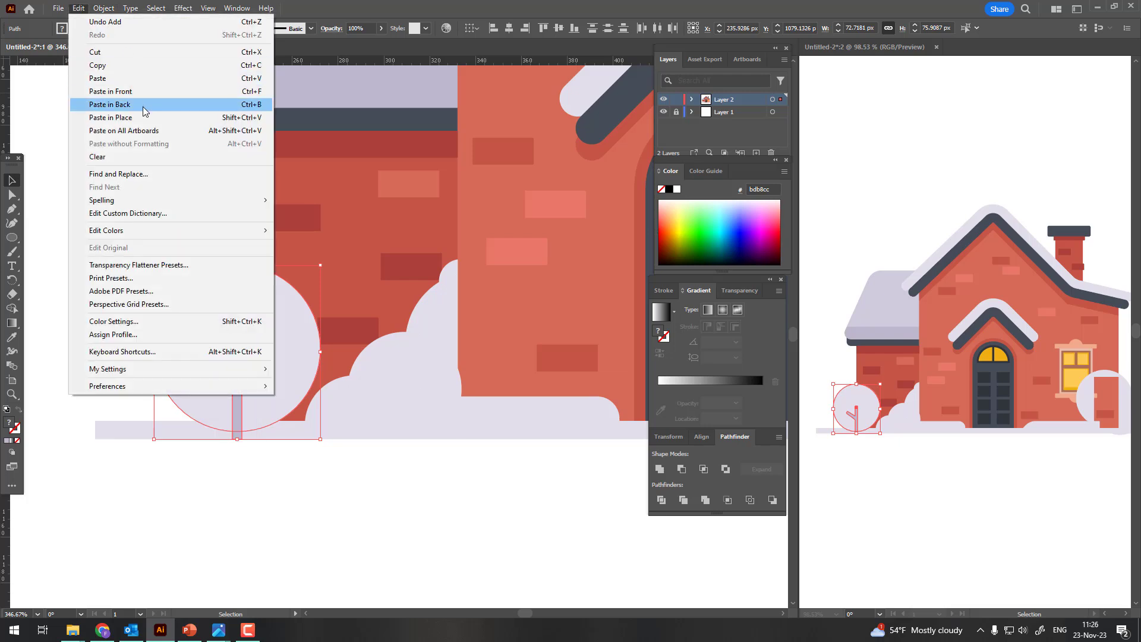
Step: Paste a copy of the tree, place it beside the first and mirror it
left_click(113, 90)
left_click_drag(269, 385, 412, 384)
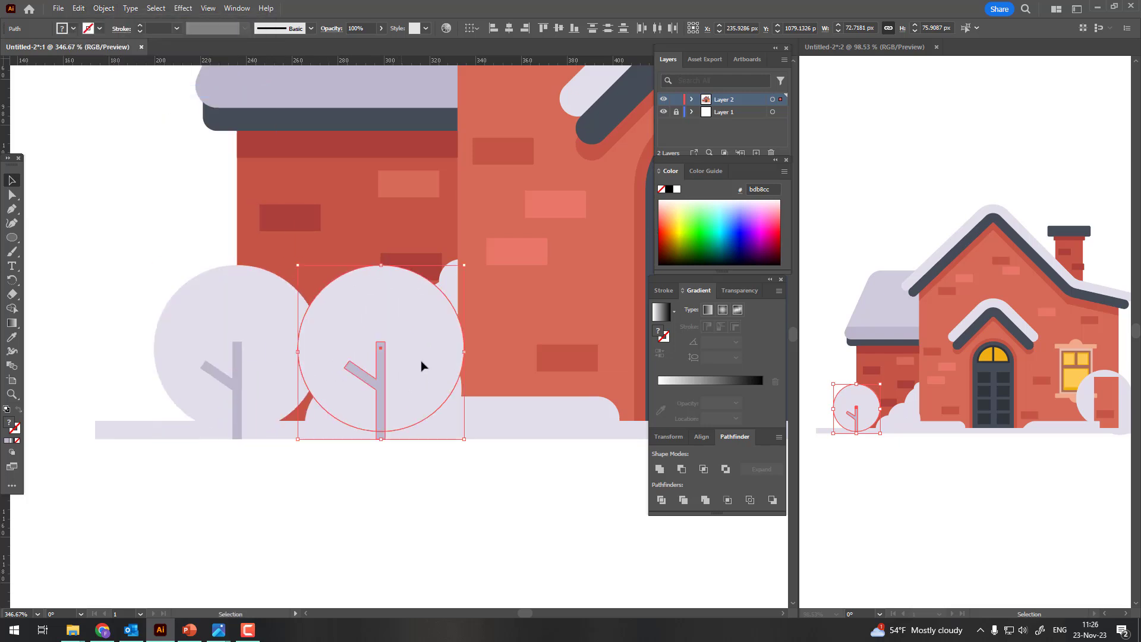
right_click(412, 324)
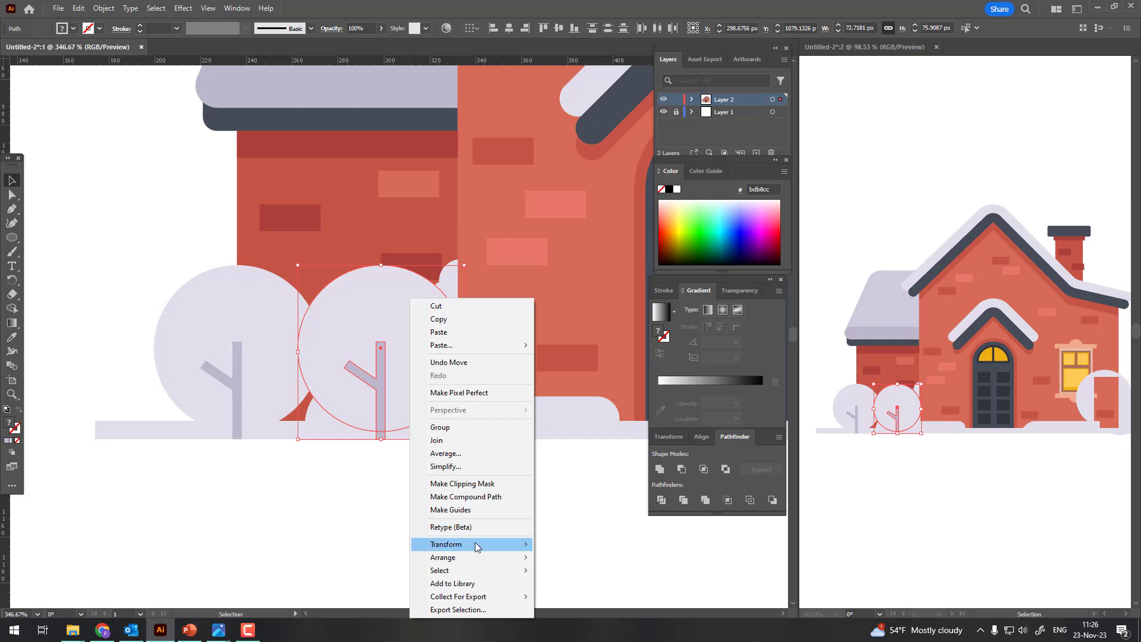
mouse_move(446, 543)
left_click(589, 487)
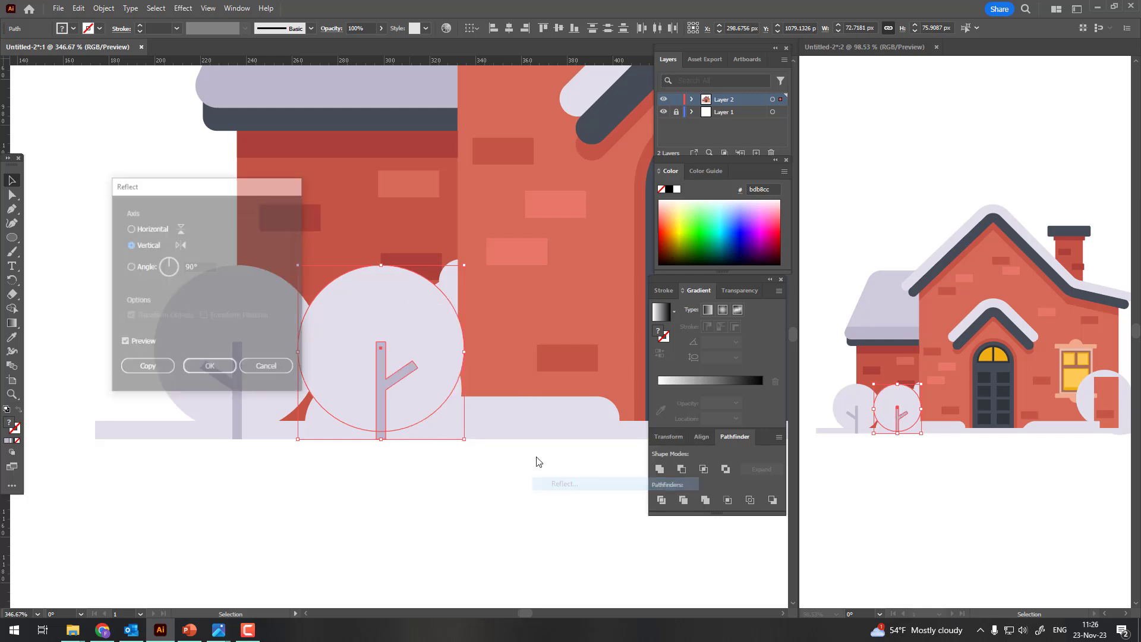
left_click(203, 370)
Step: Shrink the copied canopy into a smaller tree and nudge it slightly right
left_click_drag(463, 264, 404, 350)
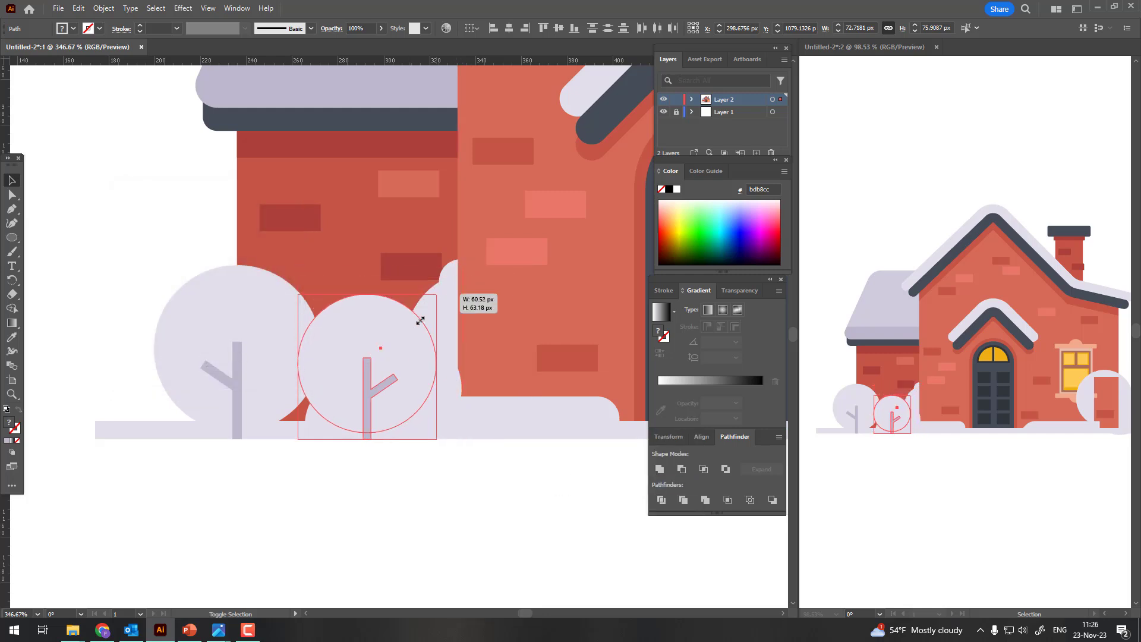
left_click(384, 392, "shift")
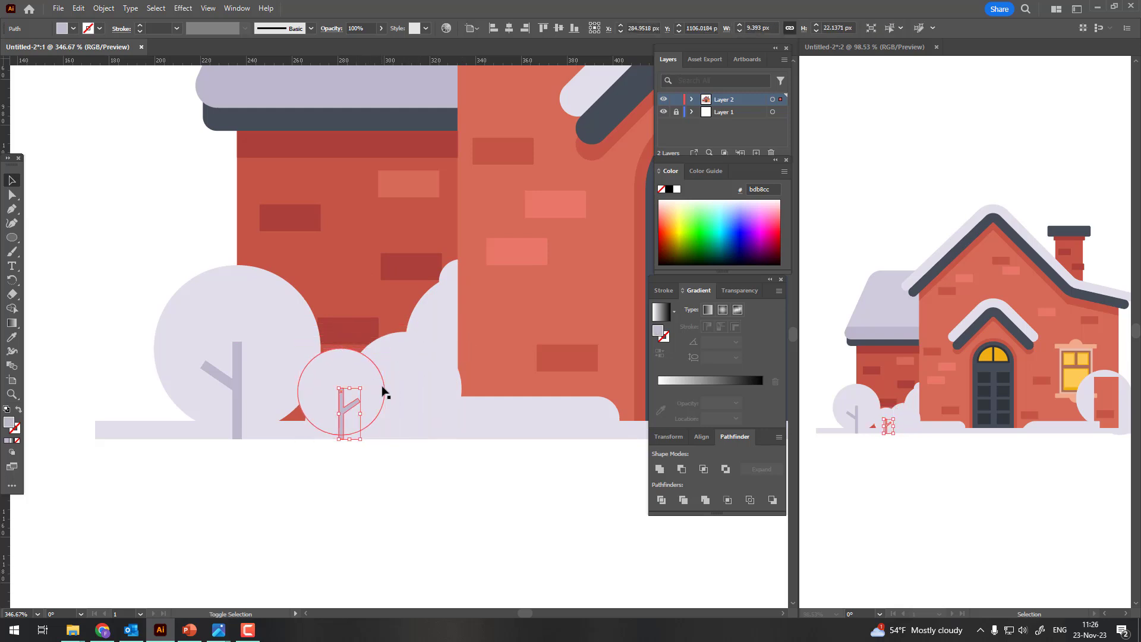
left_click(391, 492)
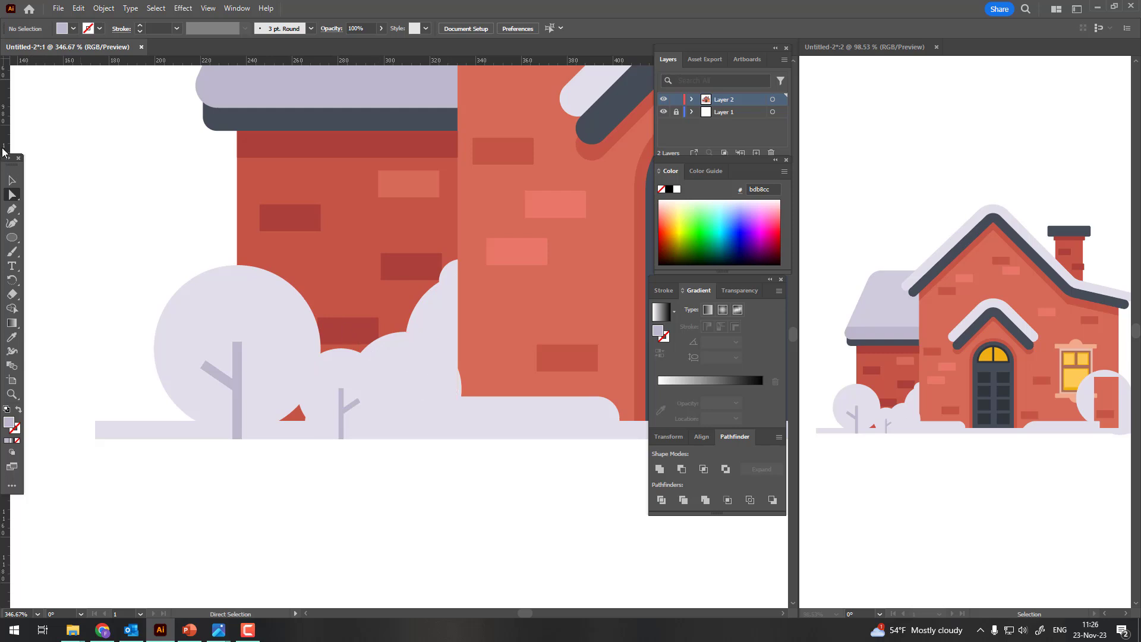
left_click(408, 362)
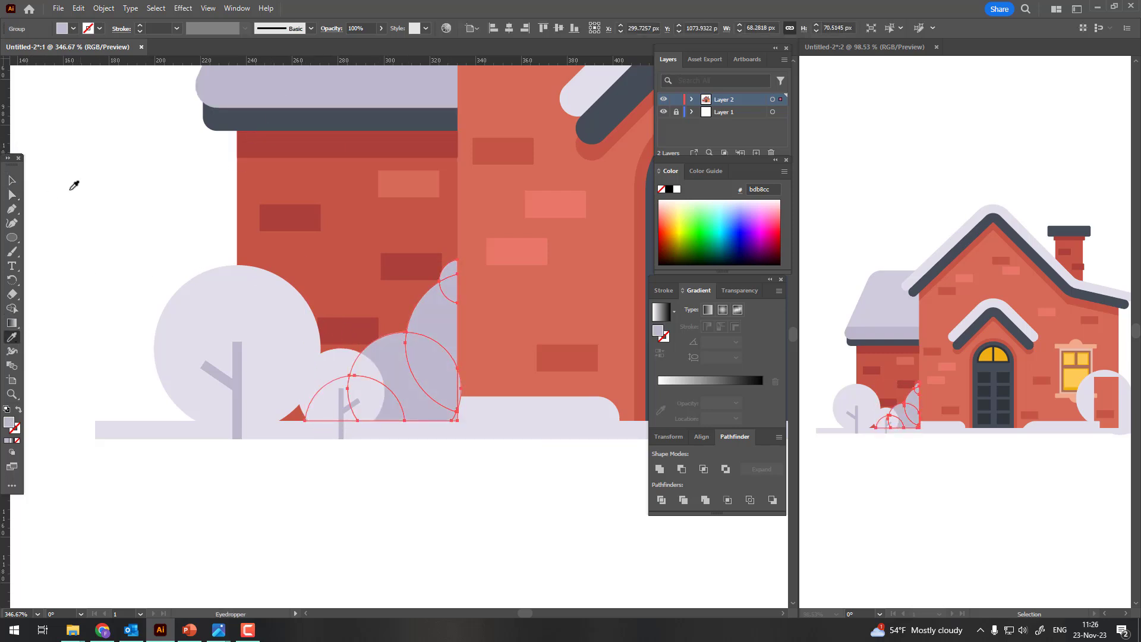
left_click(337, 487)
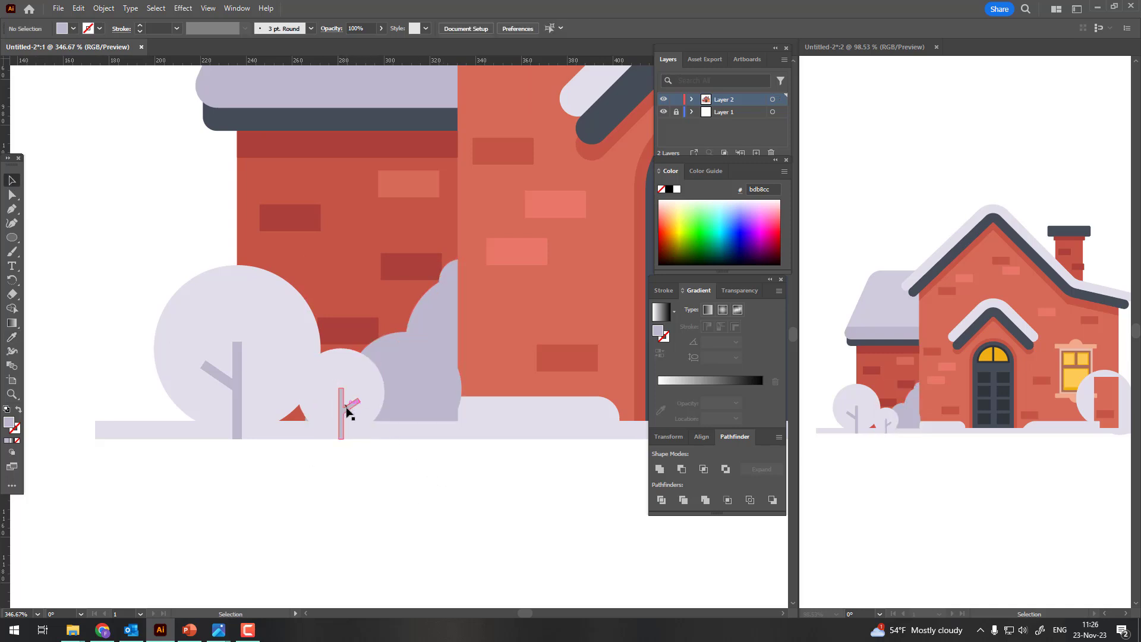
left_click(348, 411)
left_click(377, 383, "shift")
left_click_drag(376, 381, 394, 382)
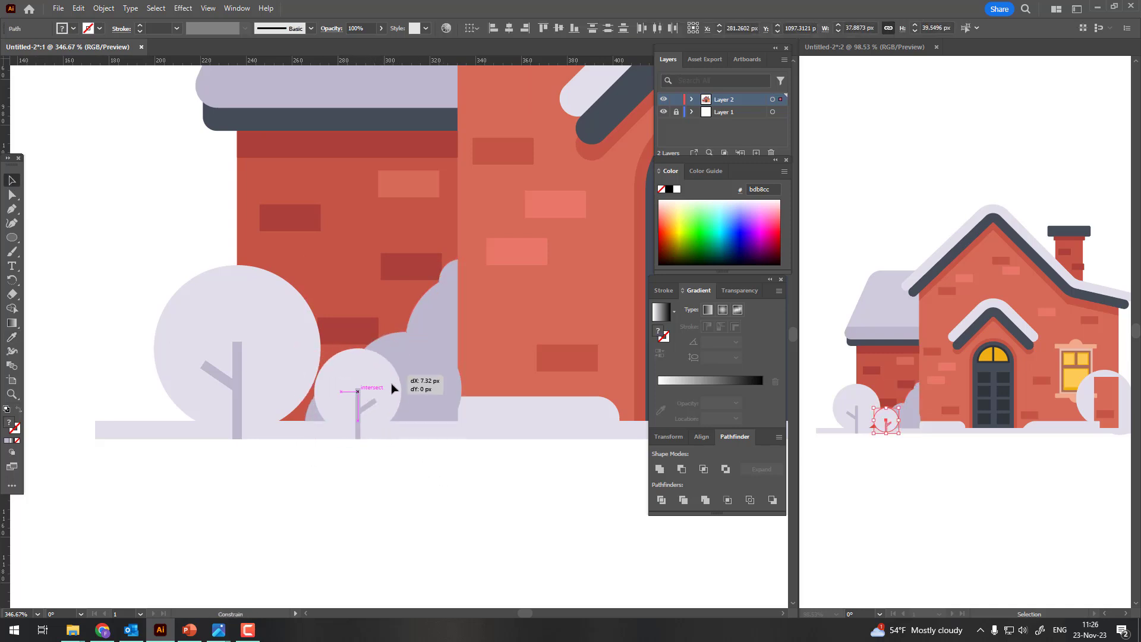
Step: Group each tree's trunk and canopy, the small tree and then the large tree
left_click(478, 433)
left_click(478, 413, "shift")
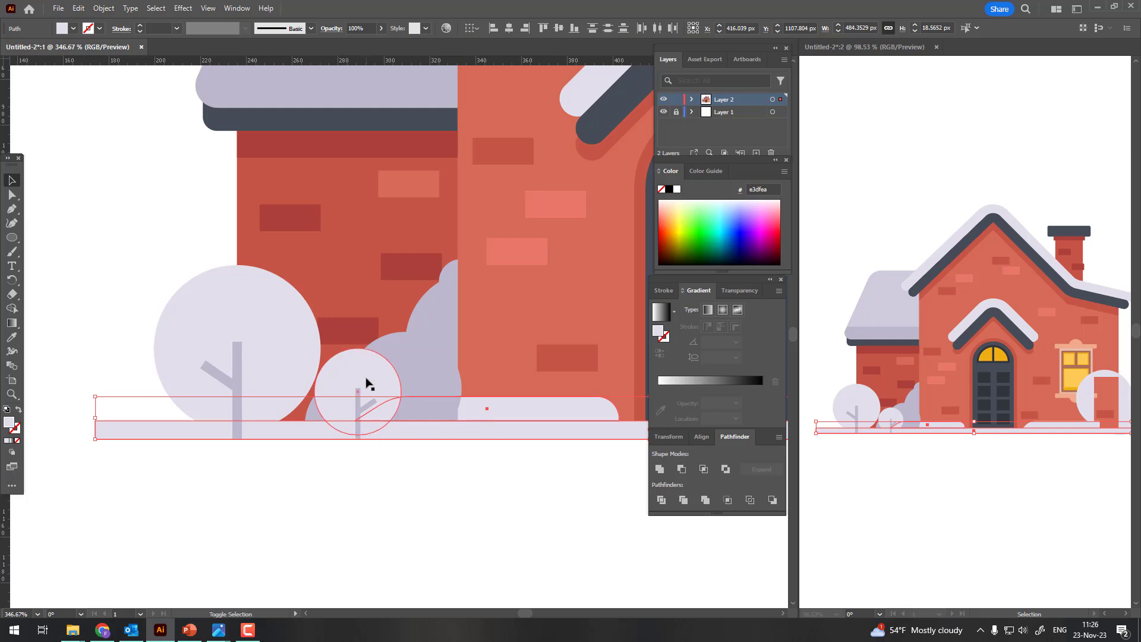
left_click(392, 496)
left_click(357, 416)
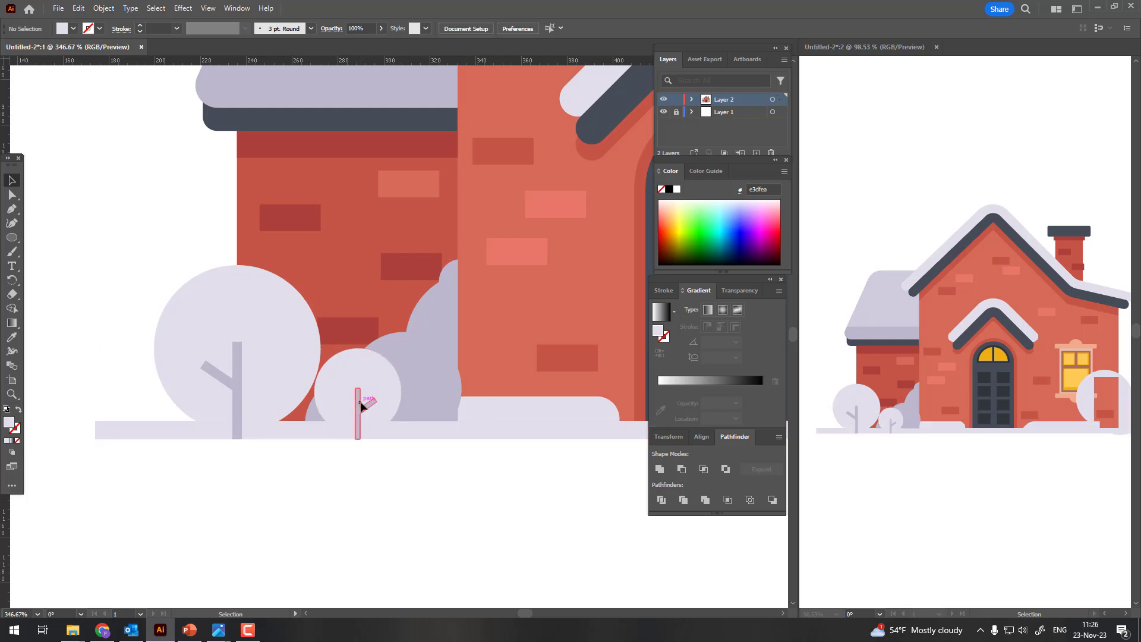
left_click(352, 364, "shift")
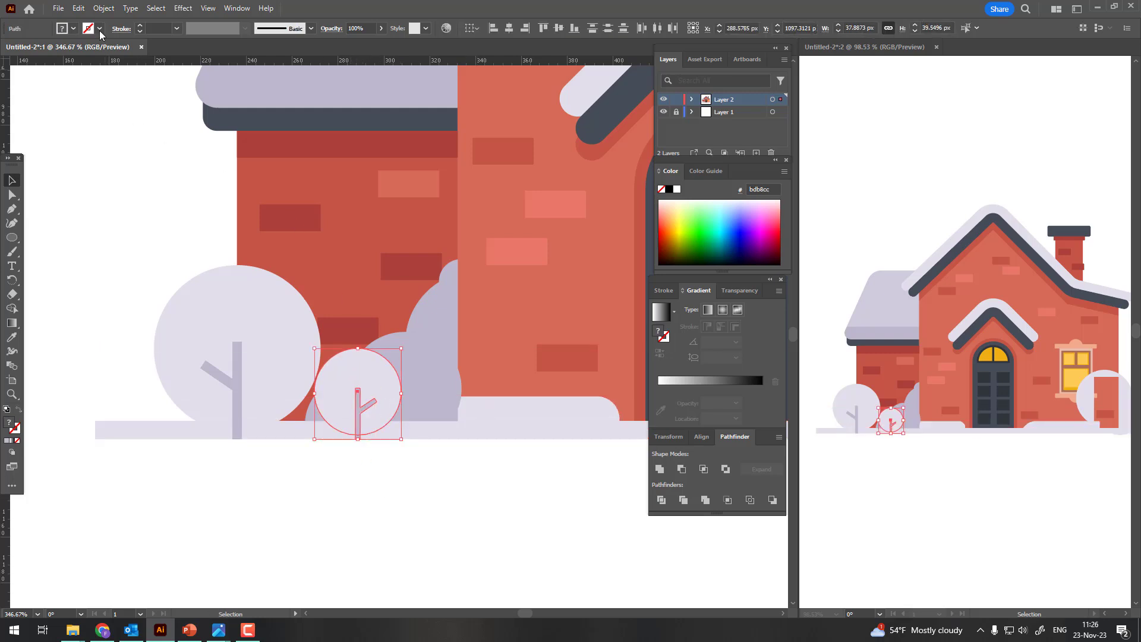
left_click(103, 9)
left_click(145, 77)
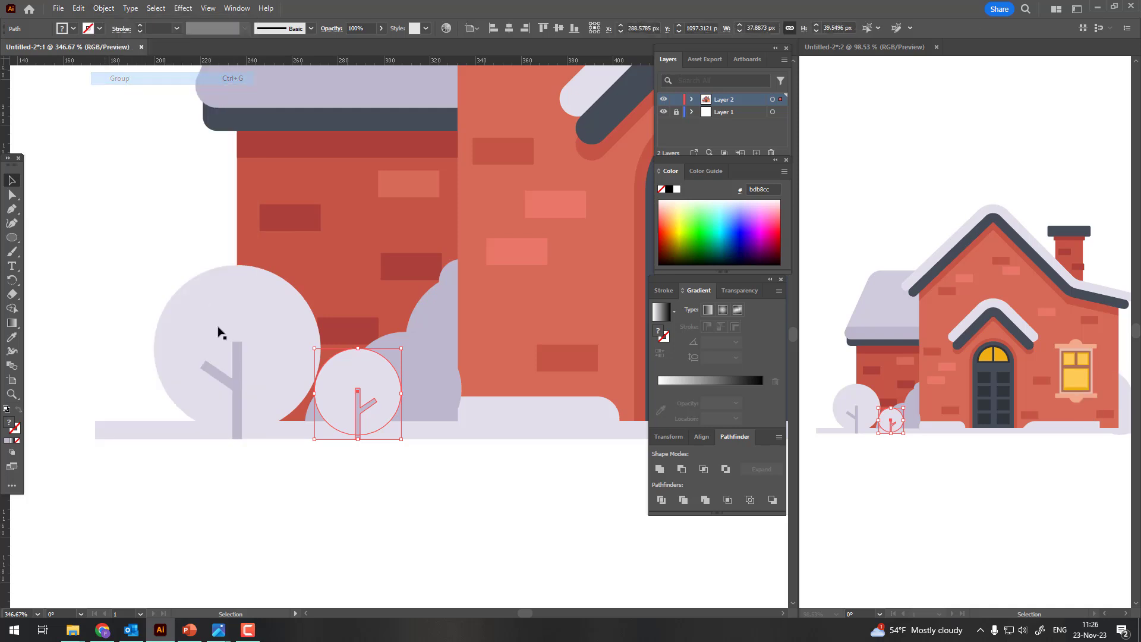
left_click(241, 410)
left_click(274, 357, "shift")
left_click(103, 9)
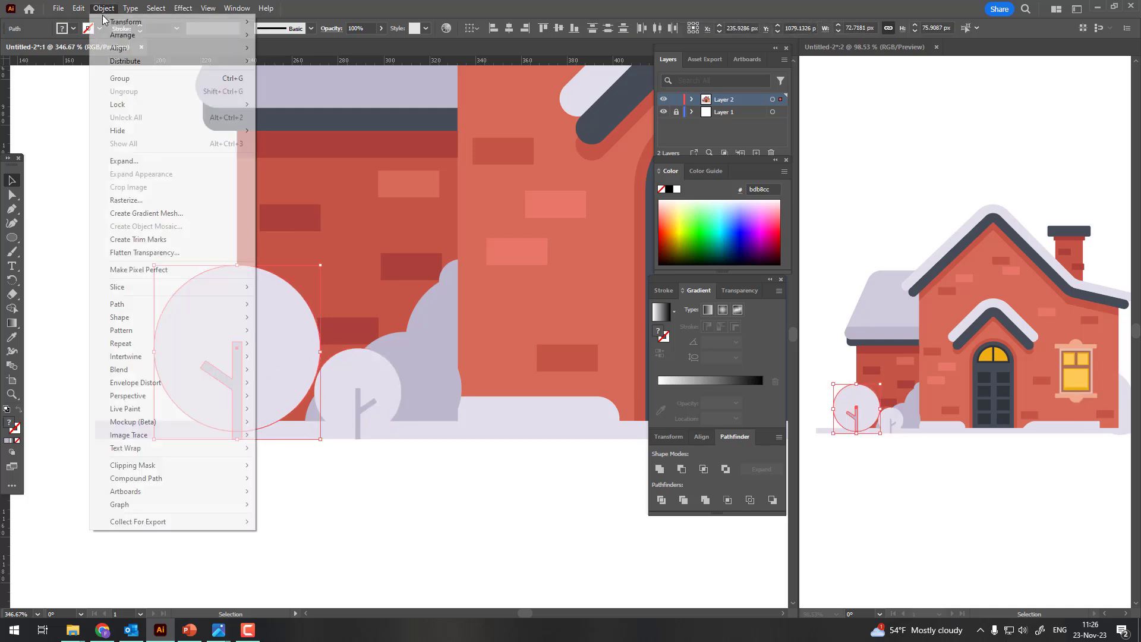
left_click(146, 78)
Step: Bring both trees and the snowy ground strip to the front
left_click(385, 404, "shift")
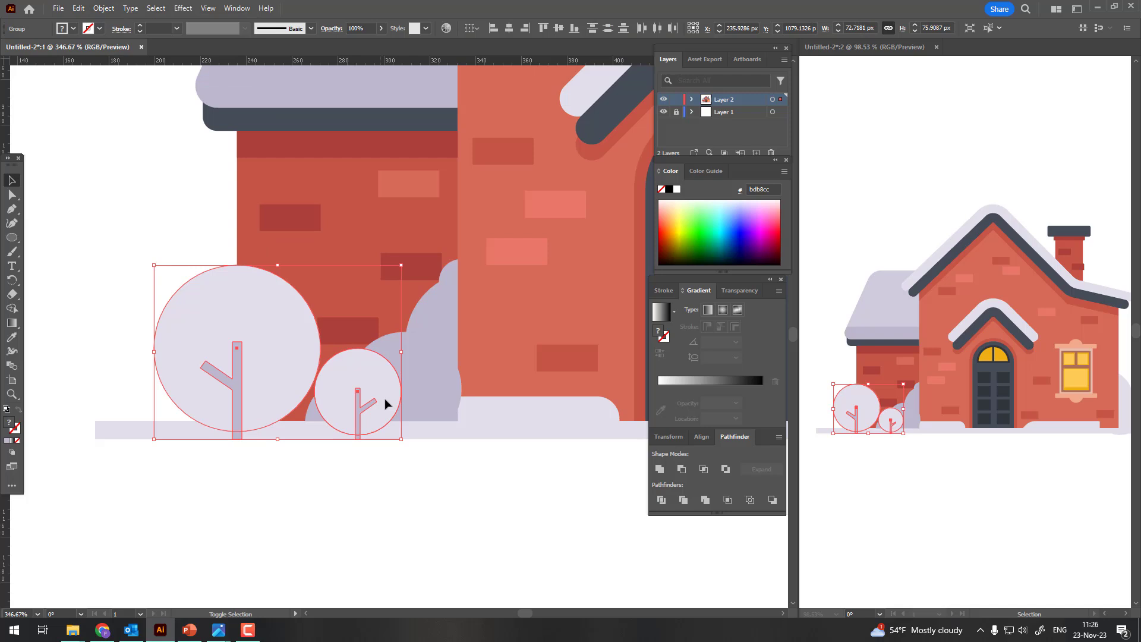
left_click(460, 438, "shift")
left_click(103, 8)
mouse_move(123, 35)
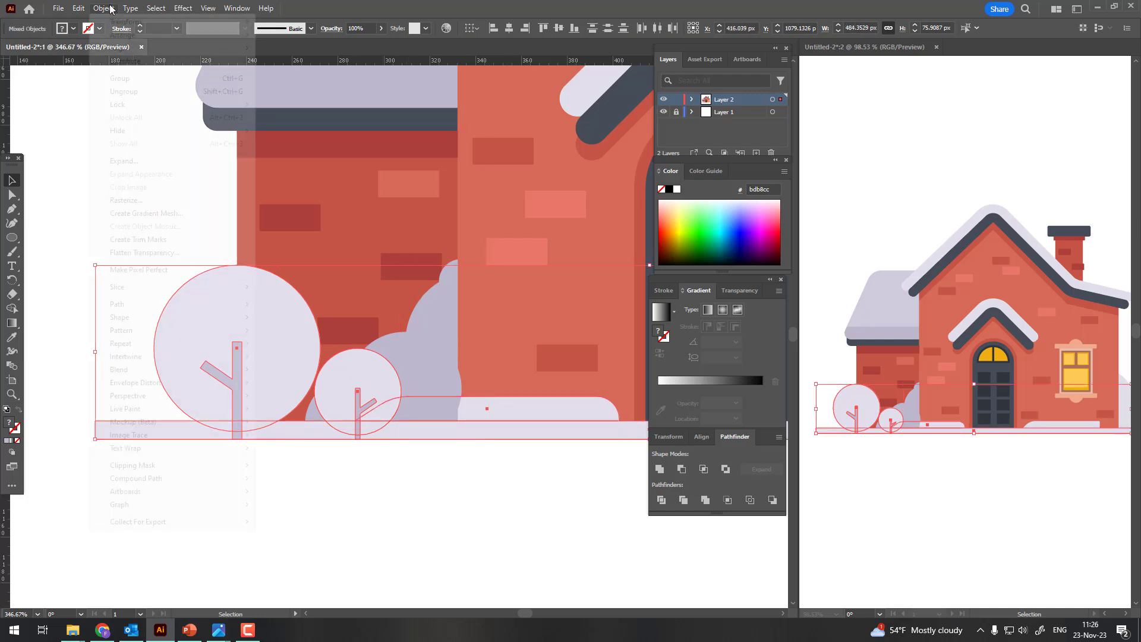
left_click(294, 35)
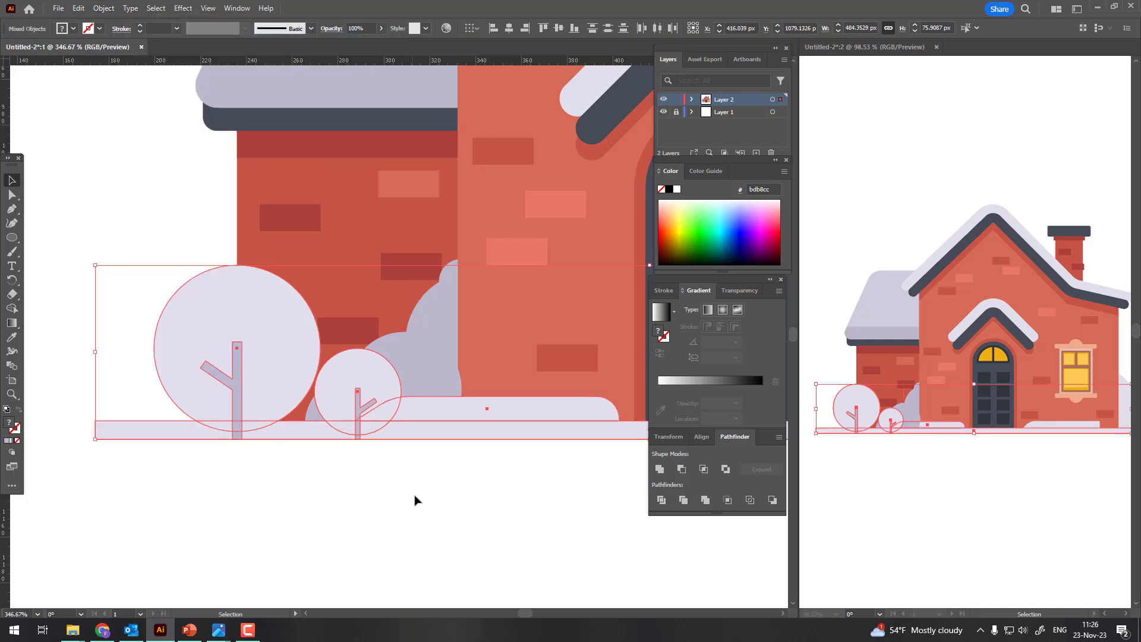
scroll(395, 505, "down", 5)
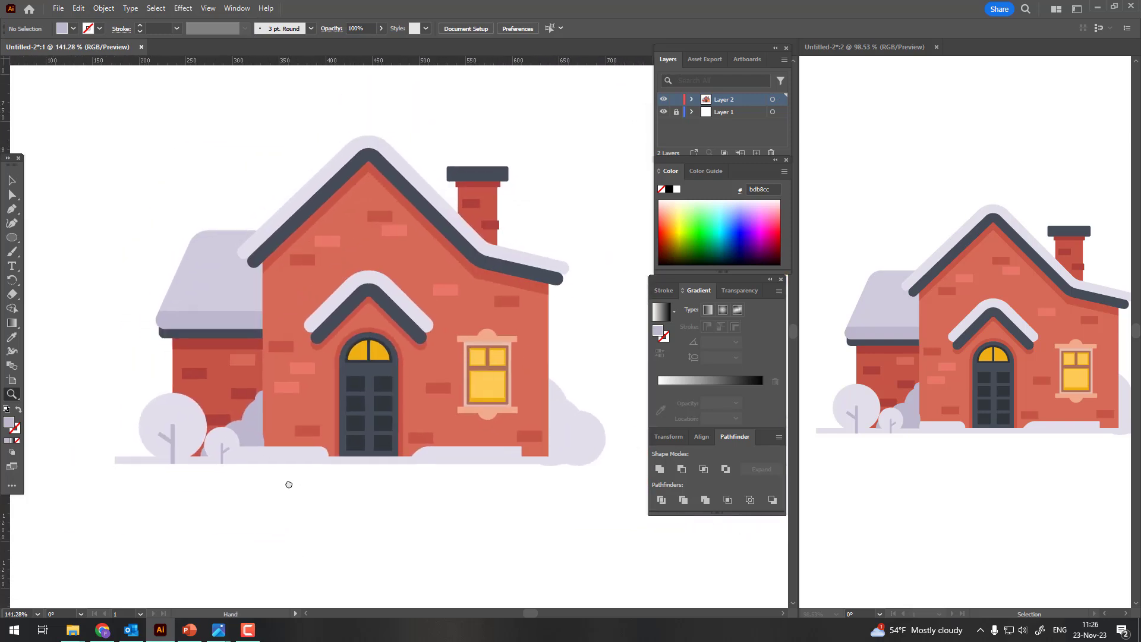
Step: Alt-Shift-drag copies of the large and small trees to the house's right corner
scroll(382, 459, "up", 2)
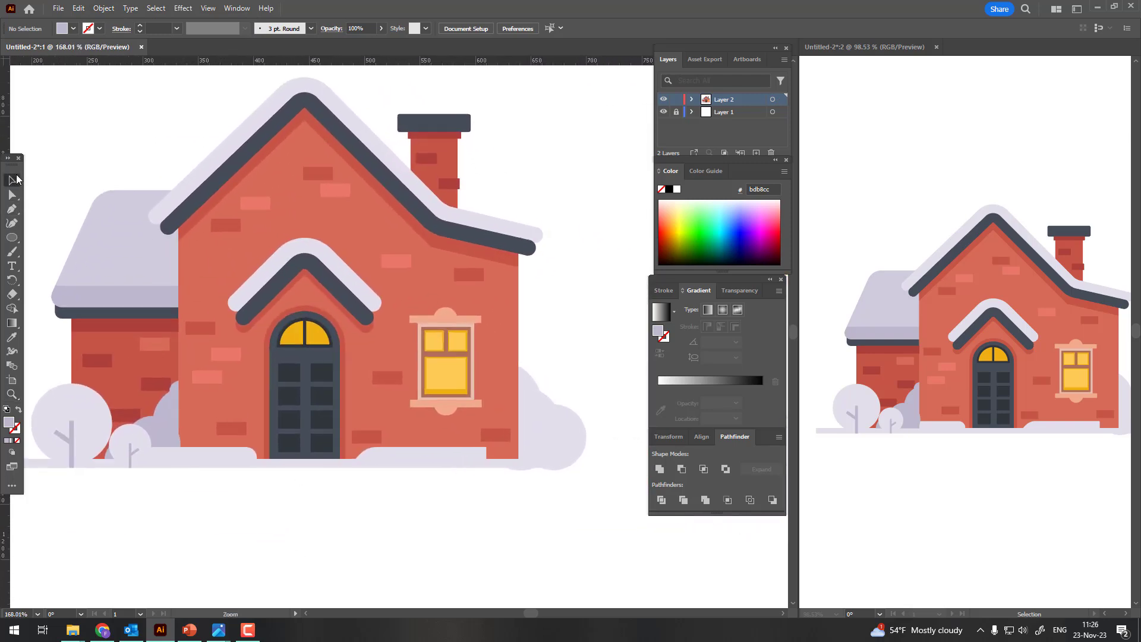
left_click_drag(126, 468, 493, 505)
left_click_drag(67, 418, 529, 484)
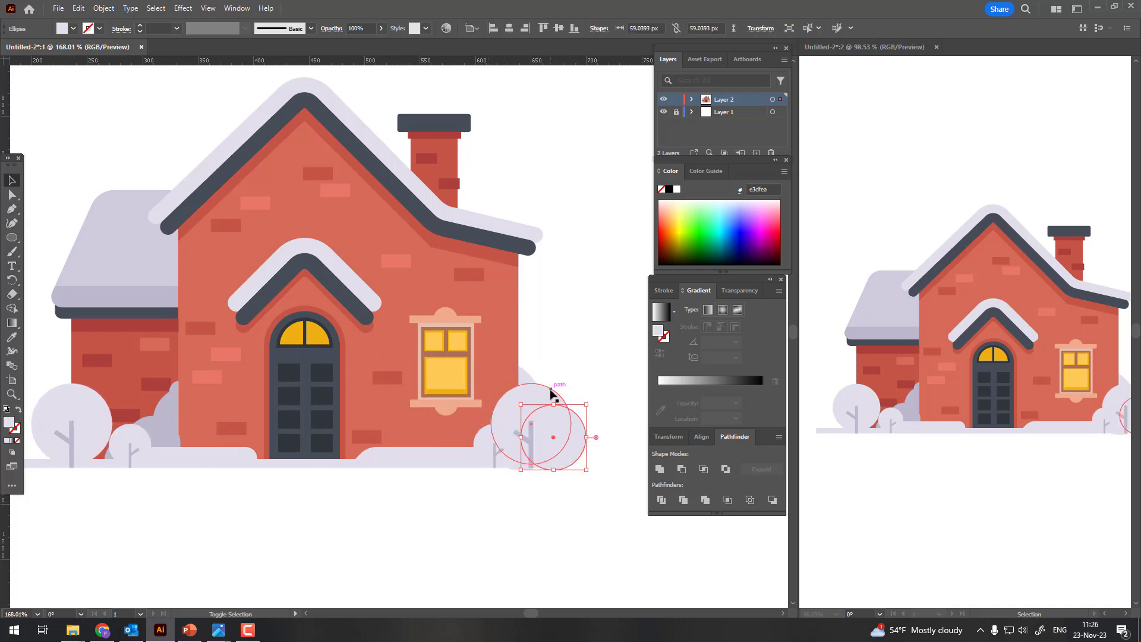
left_click(550, 392, "shift")
left_click_drag(529, 433, 461, 438)
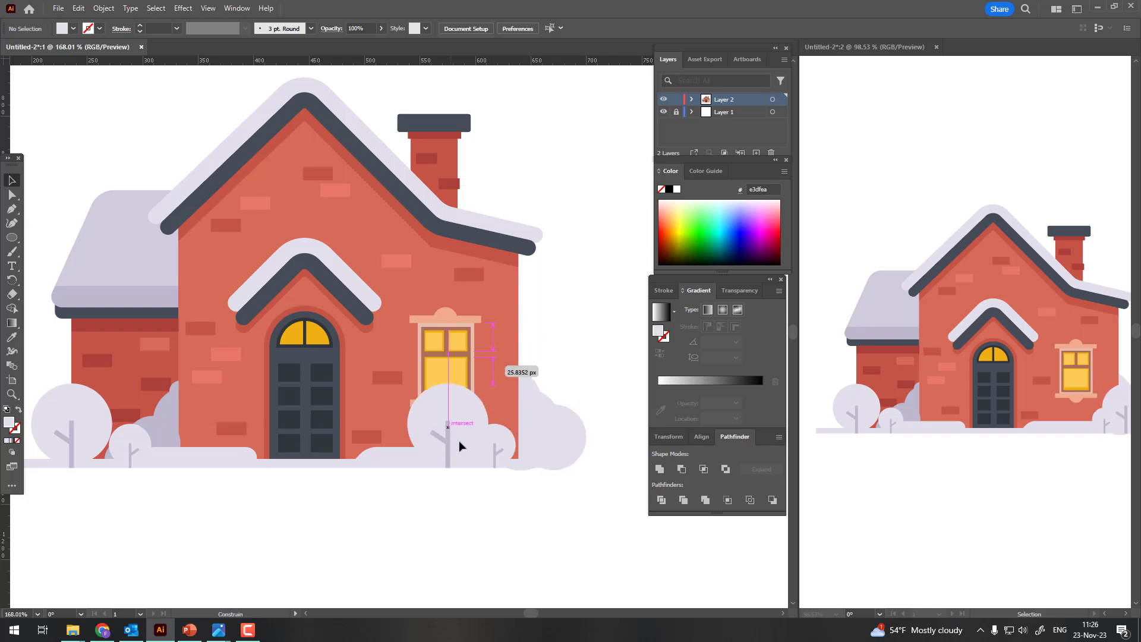
Step: Give the back bush circles the darker bush colour with the Eyedropper
left_click(538, 392, "shift")
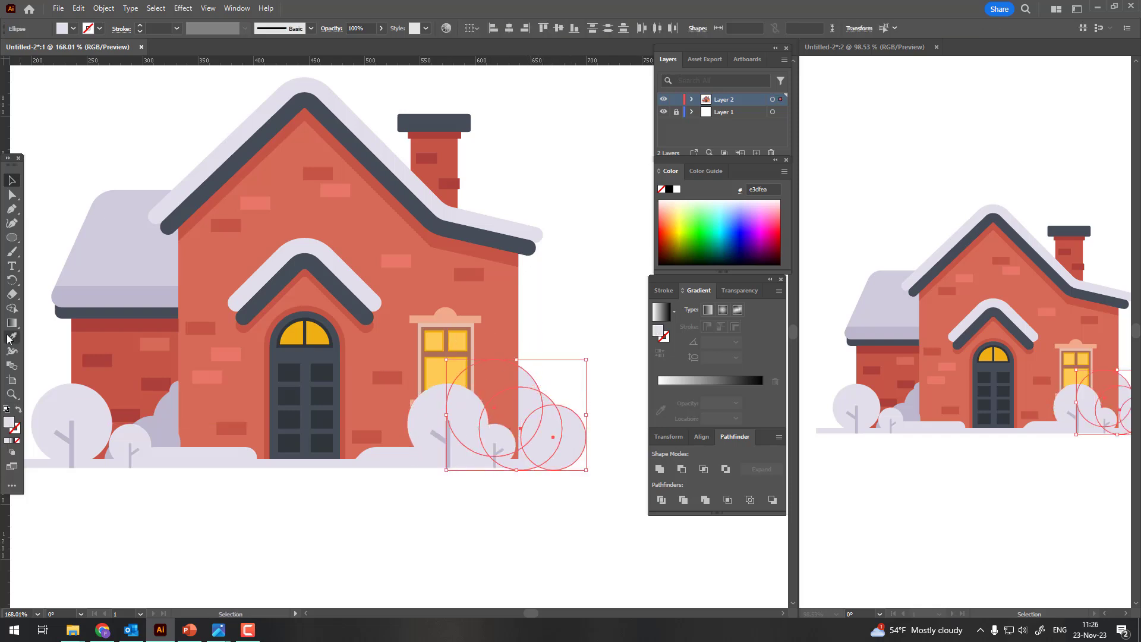
left_click(171, 405)
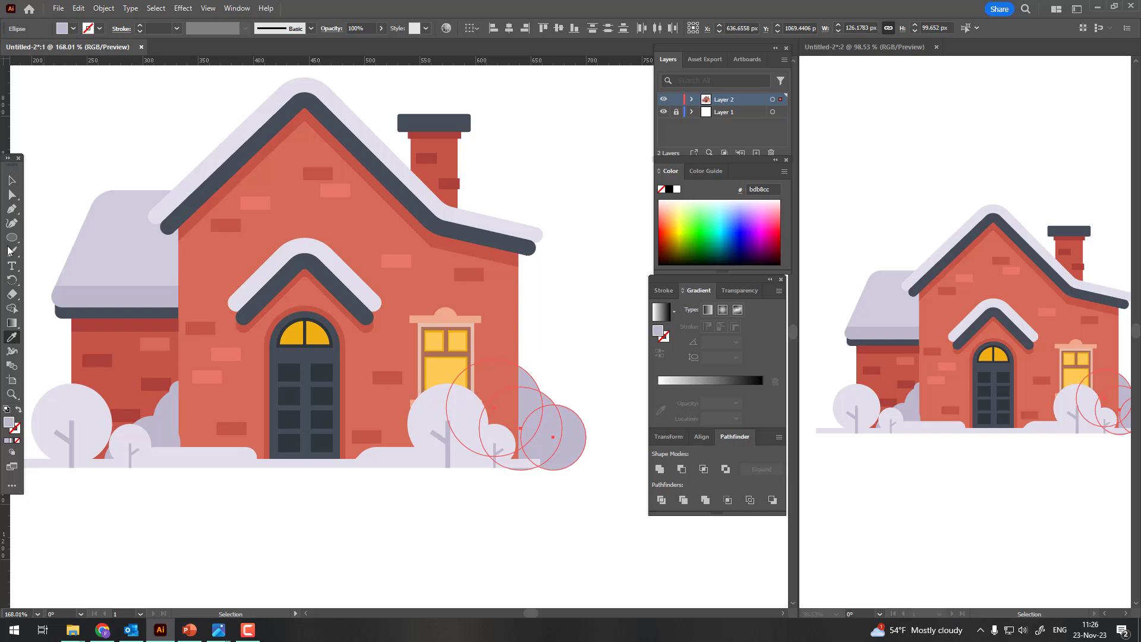
key("v")
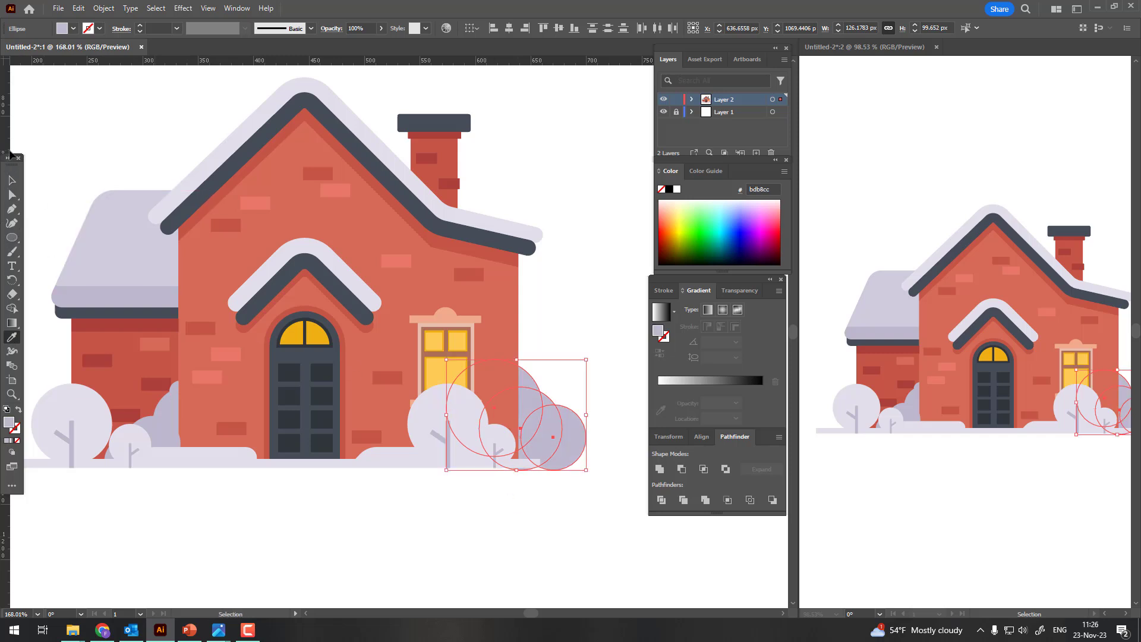
left_click(462, 550)
Step: Shift the right-hand tree group further right and zoom in on it
left_click_drag(446, 435, 585, 468)
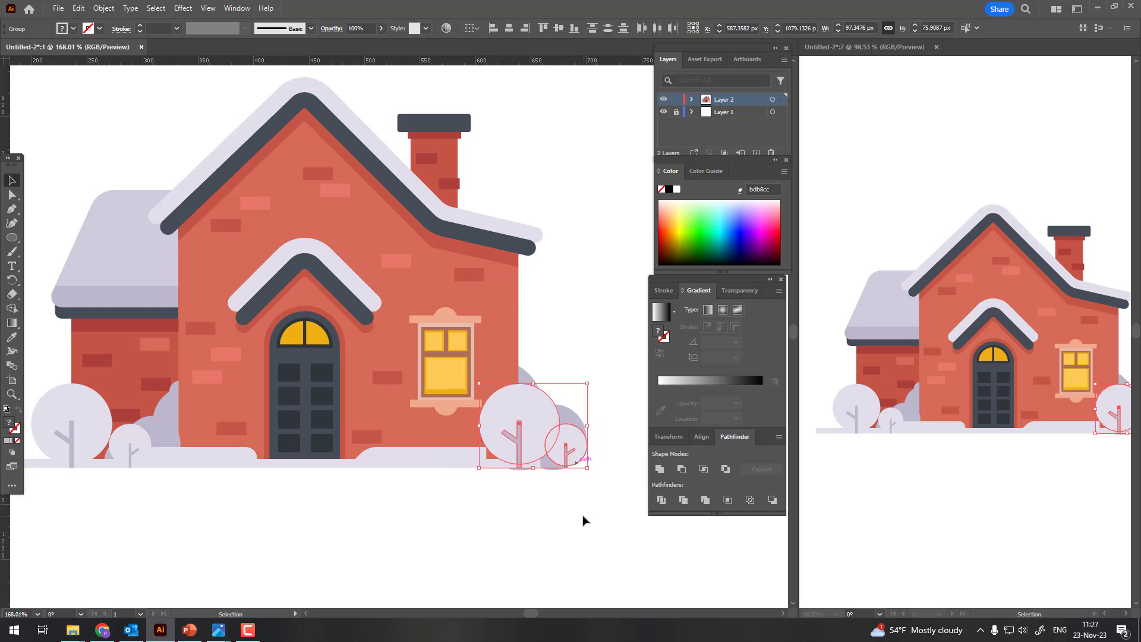
left_click(583, 519)
key("z")
left_click(499, 511, "alt")
left_click_drag(499, 511, 227, 164)
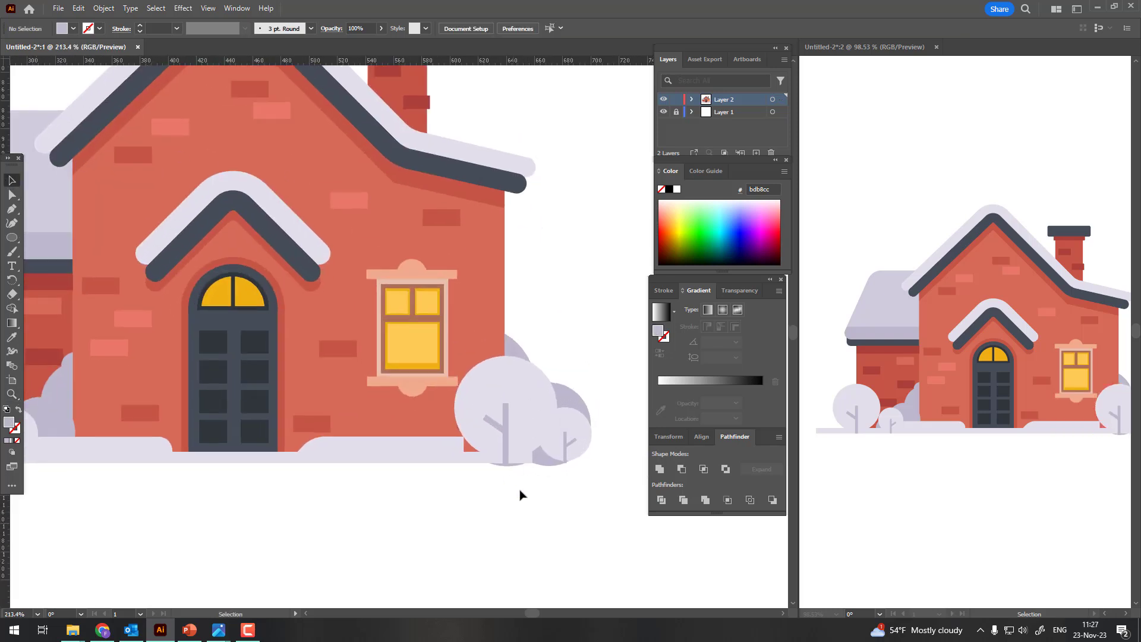
Step: Stretch the ground rectangle's right end out beneath the right-hand trees
left_click(508, 468)
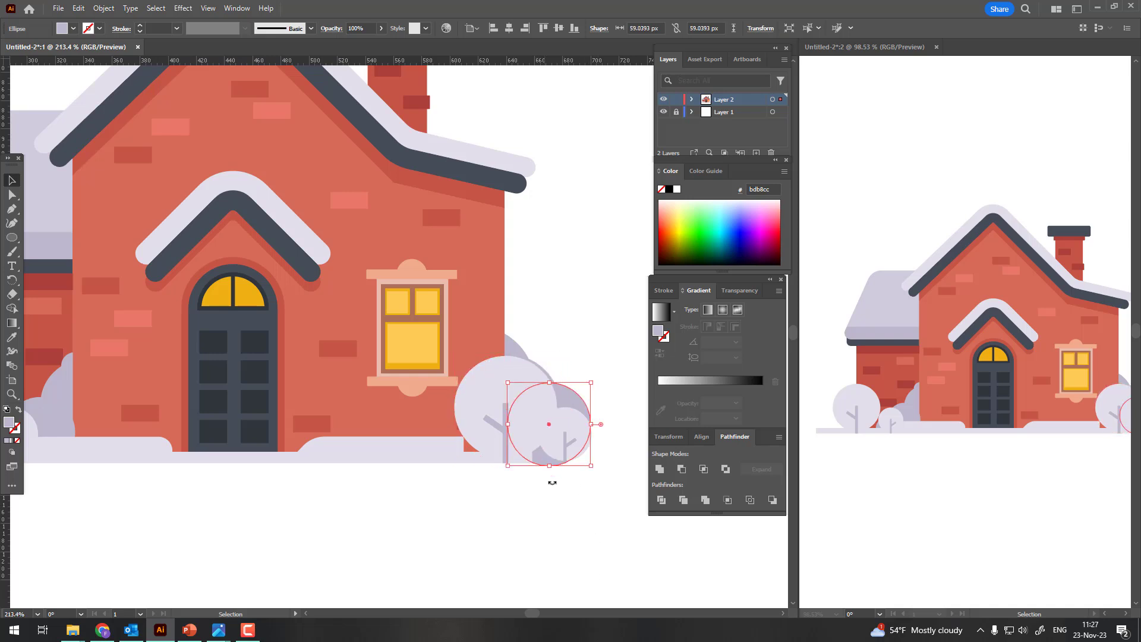
left_click(531, 460)
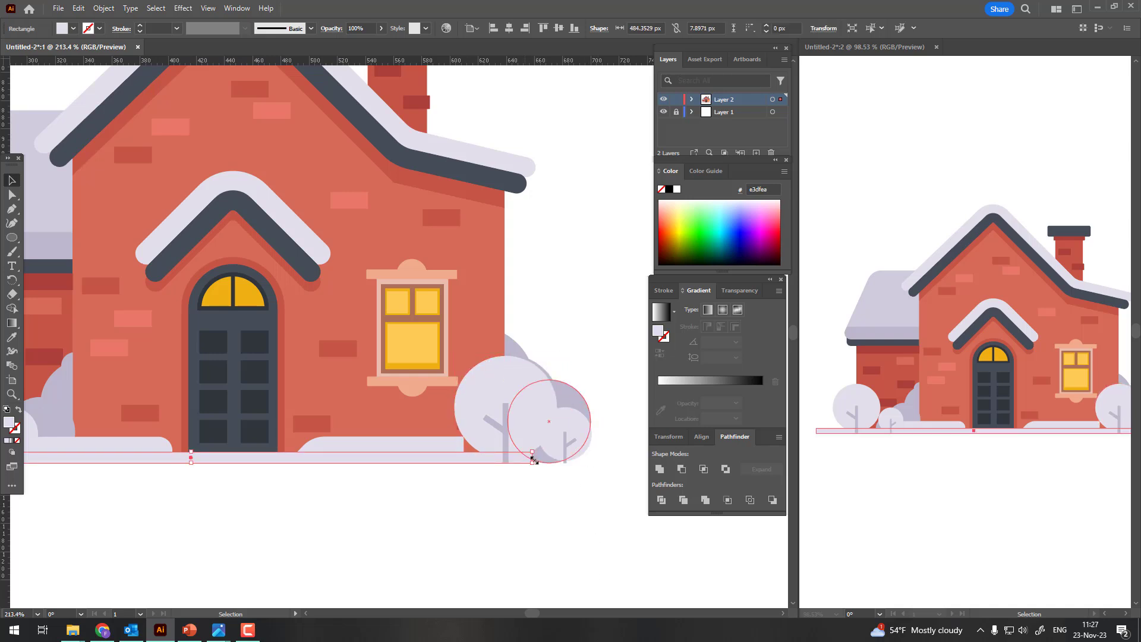
key("z")
mouse_move(624, 471)
left_mouse_down()
mouse_move(453, 495)
mouse_move(547, 476)
mouse_move(378, 487)
left_mouse_up()
left_click(12, 180)
key("z")
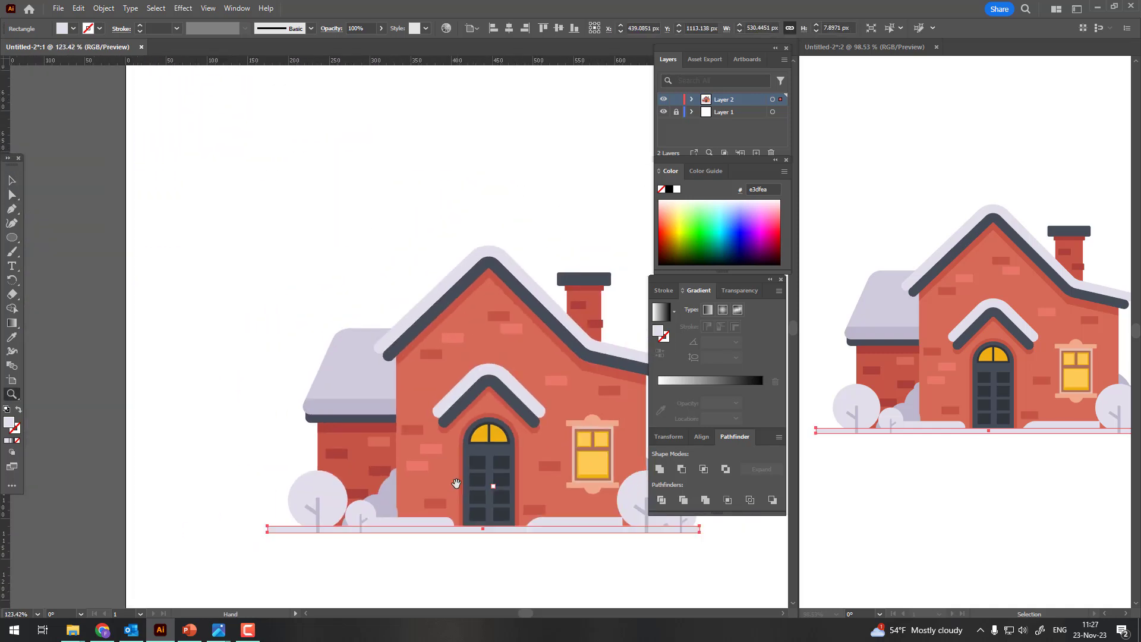
mouse_move(456, 483)
left_mouse_down()
mouse_move(389, 475)
mouse_move(63, 135)
left_mouse_up()
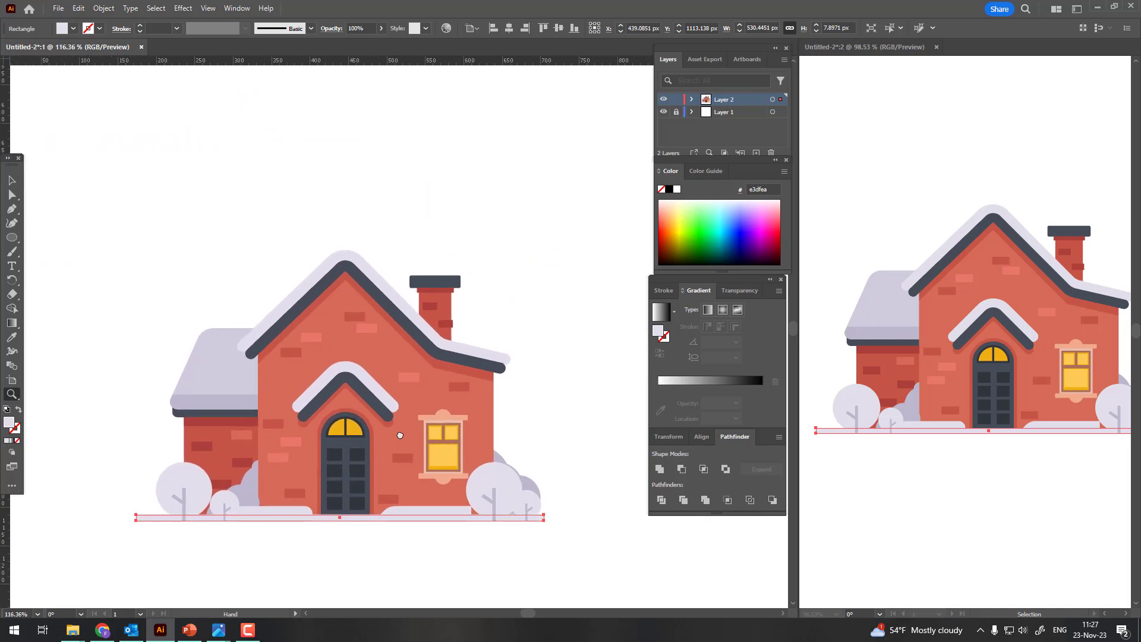
left_click(13, 181)
left_click(110, 225)
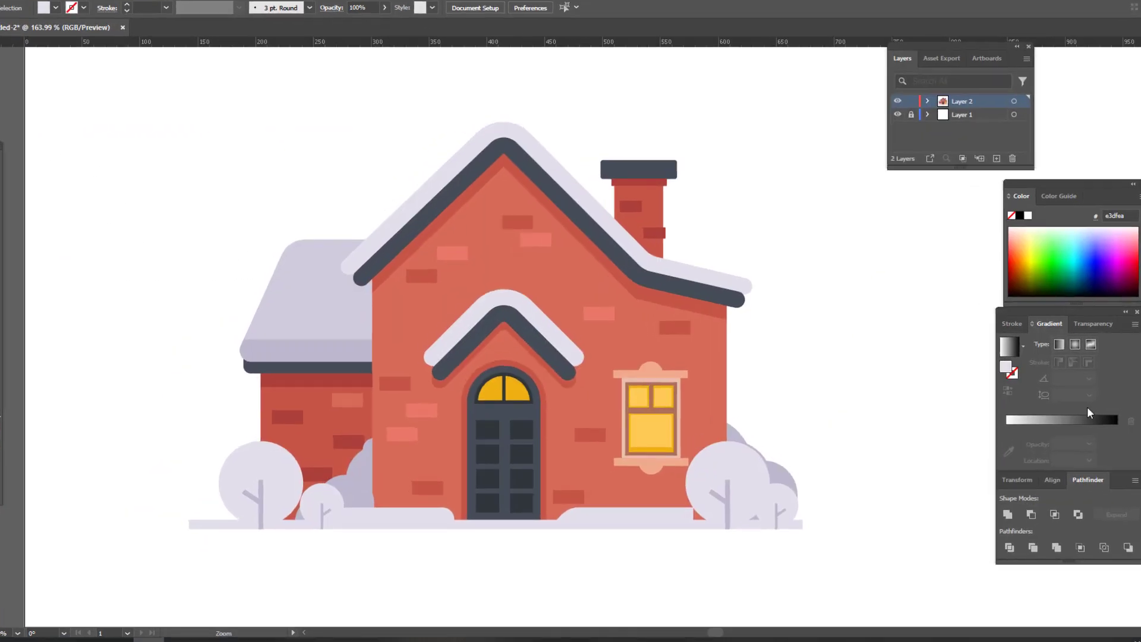